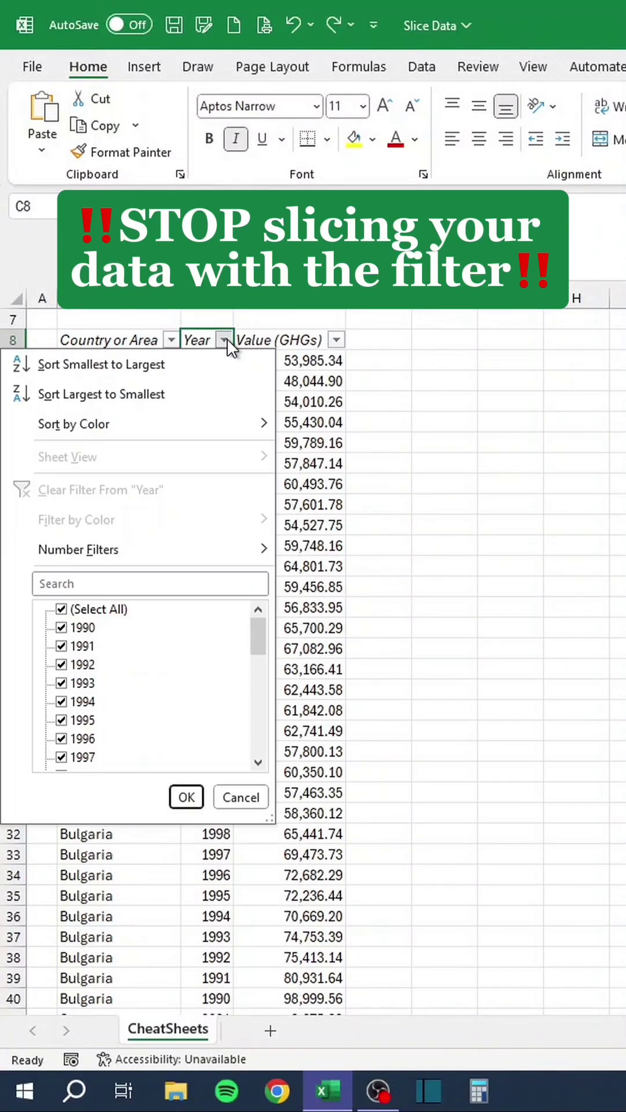
# Filter the Year column to 1990 only, undo it, and start a table from B8:D552
pyautogui.click(65, 610)
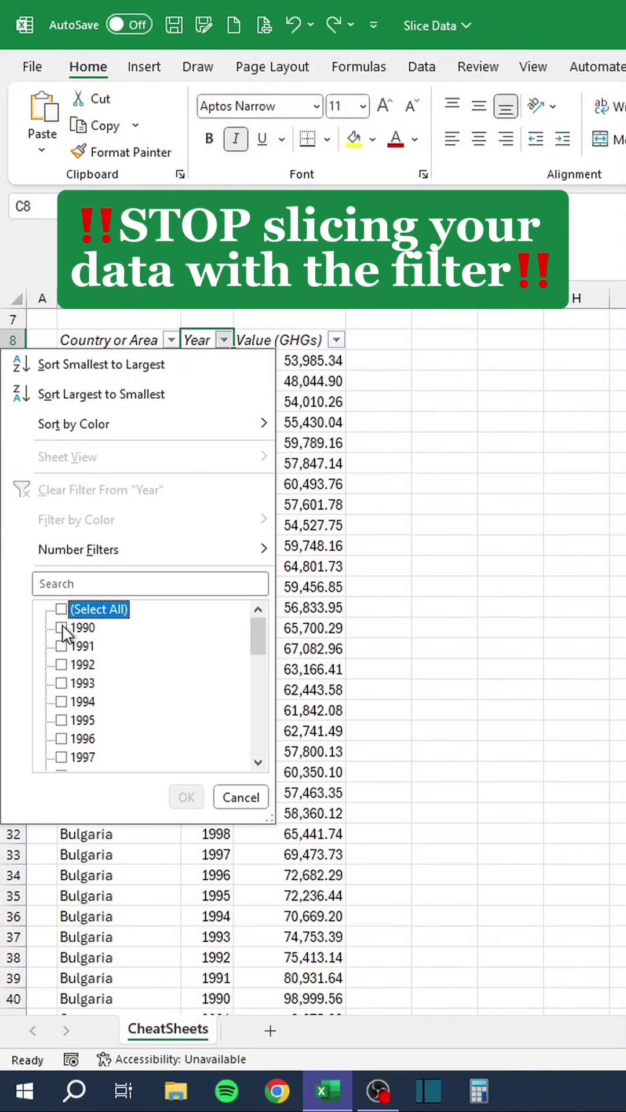
pyautogui.click(61, 628)
pyautogui.click(185, 798)
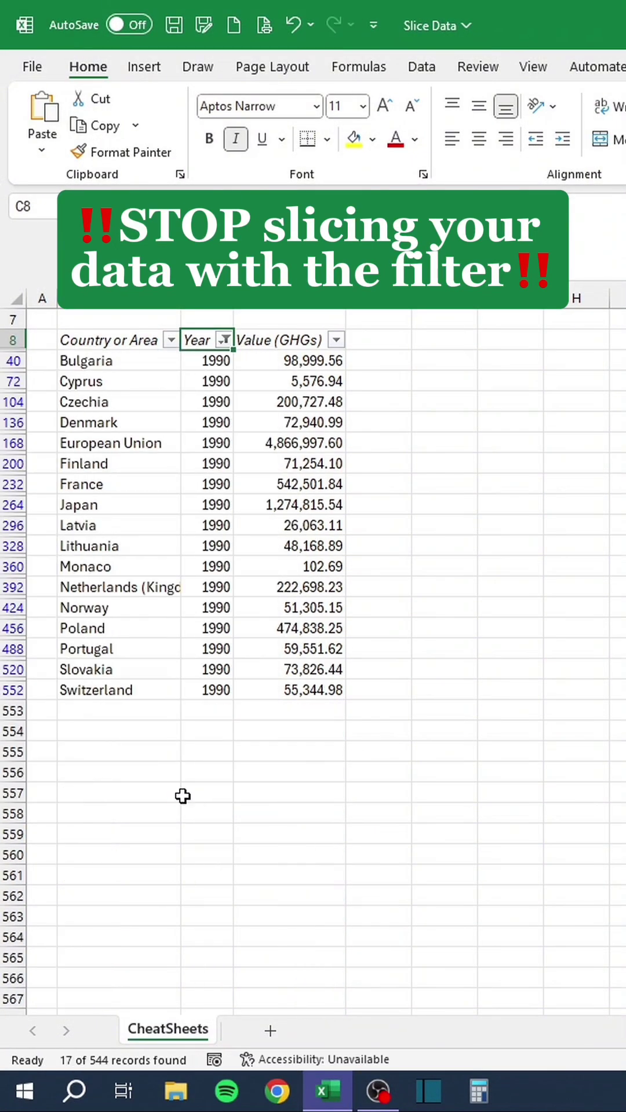
pyautogui.hotkey('ctrl', 'z')
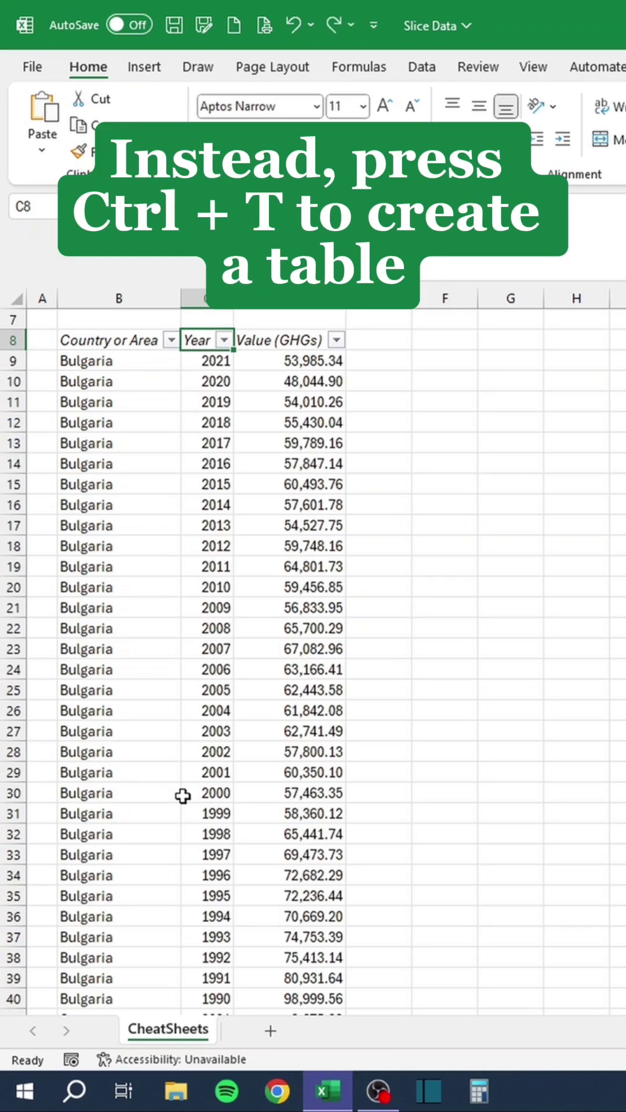
pyautogui.hotkey('ctrl', 't')
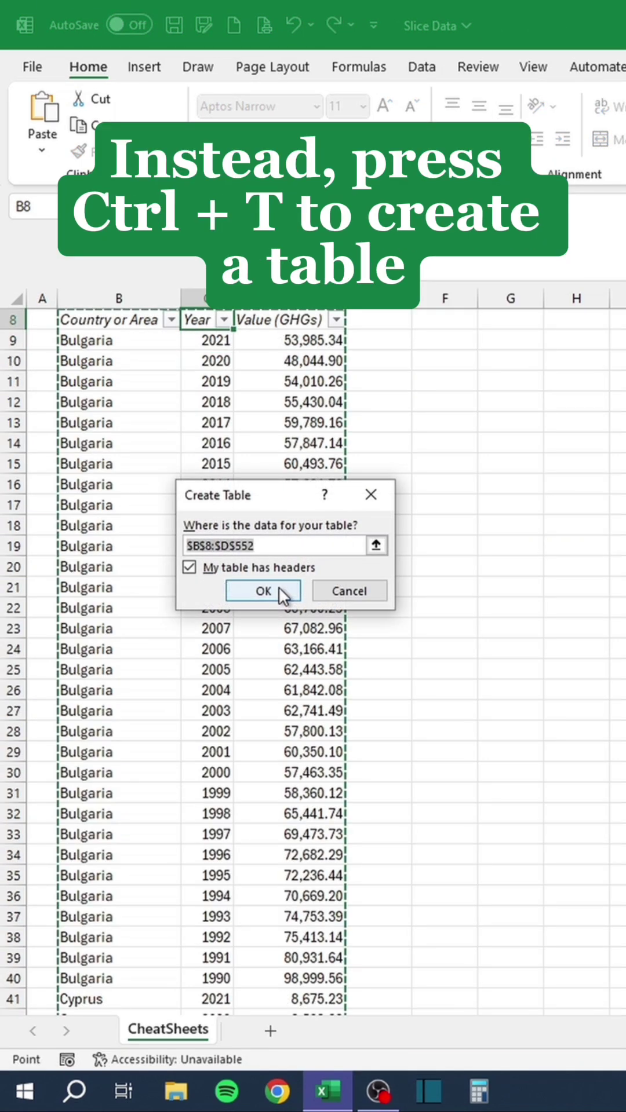
# Confirm B8:D552 as a table with headers, then insert a Year slicer set to 3 columns
pyautogui.click(264, 591)
pyautogui.scroll(3, 275, 588)
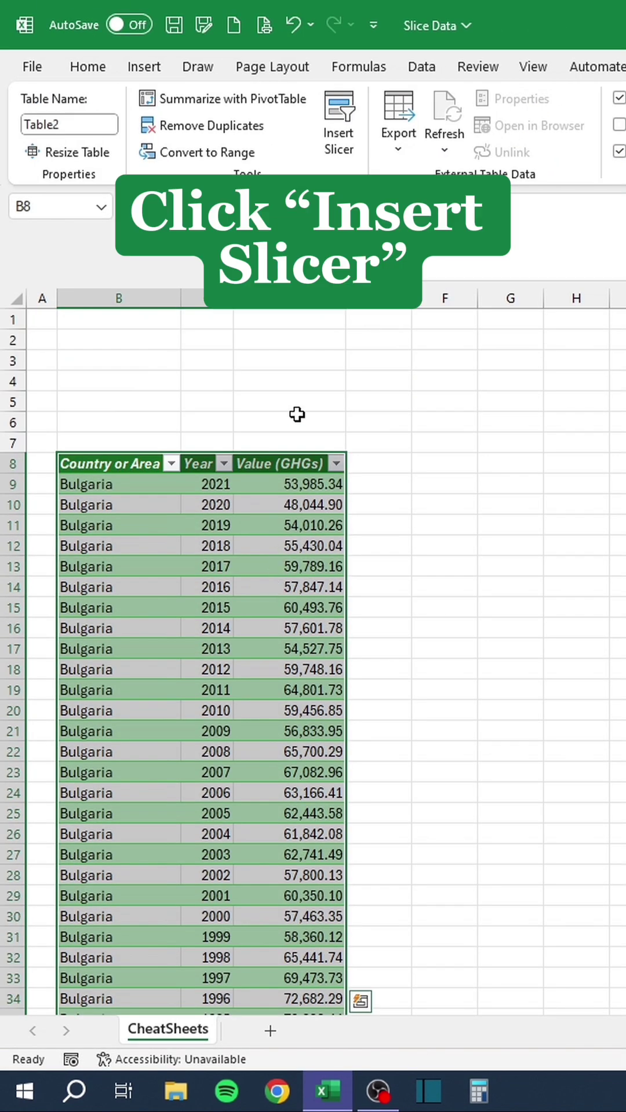
pyautogui.click(345, 154)
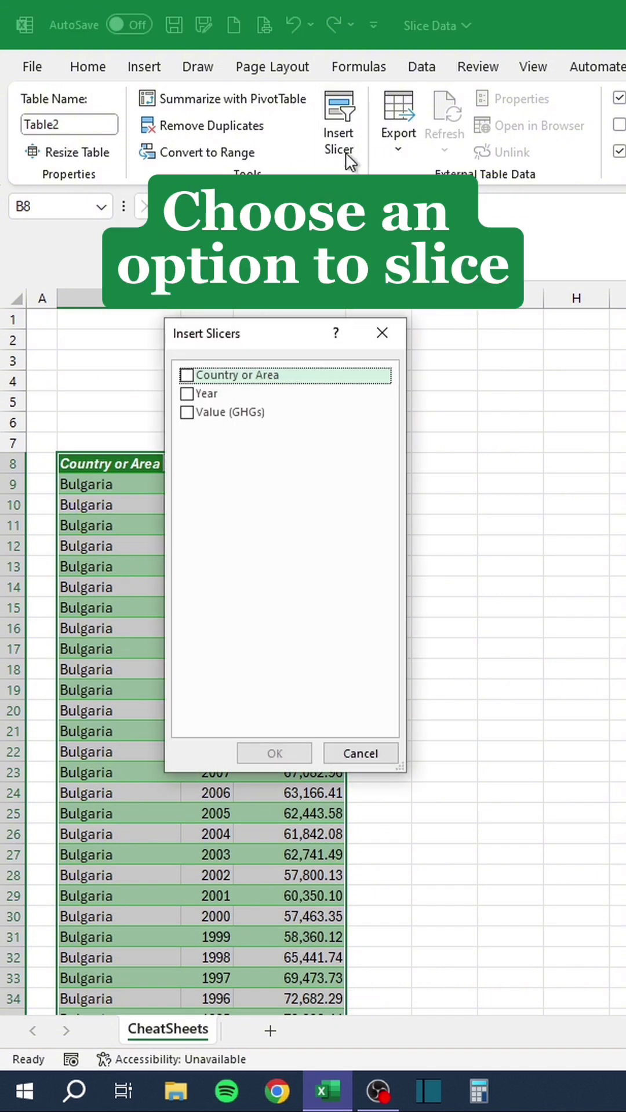
pyautogui.click(192, 394)
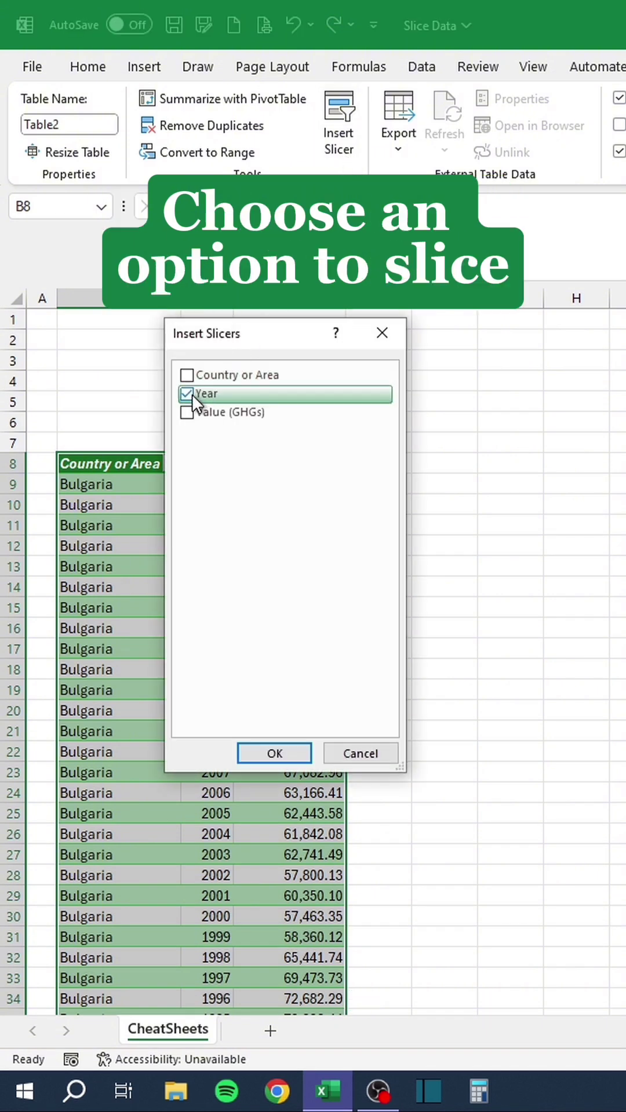
pyautogui.click(274, 753)
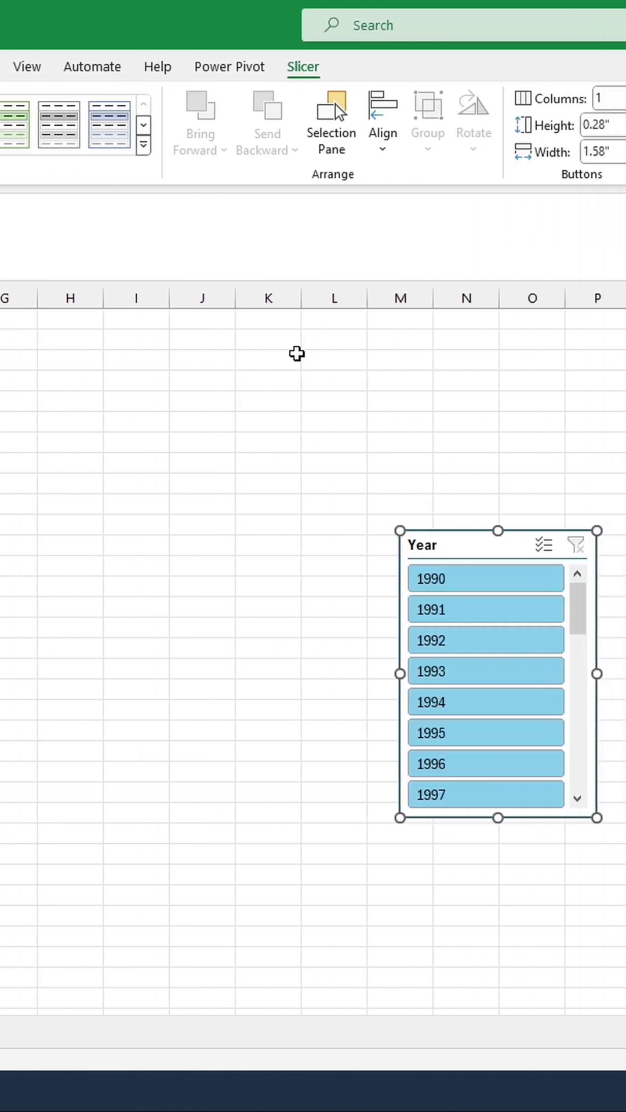
pyautogui.doubleClick(349, 98)
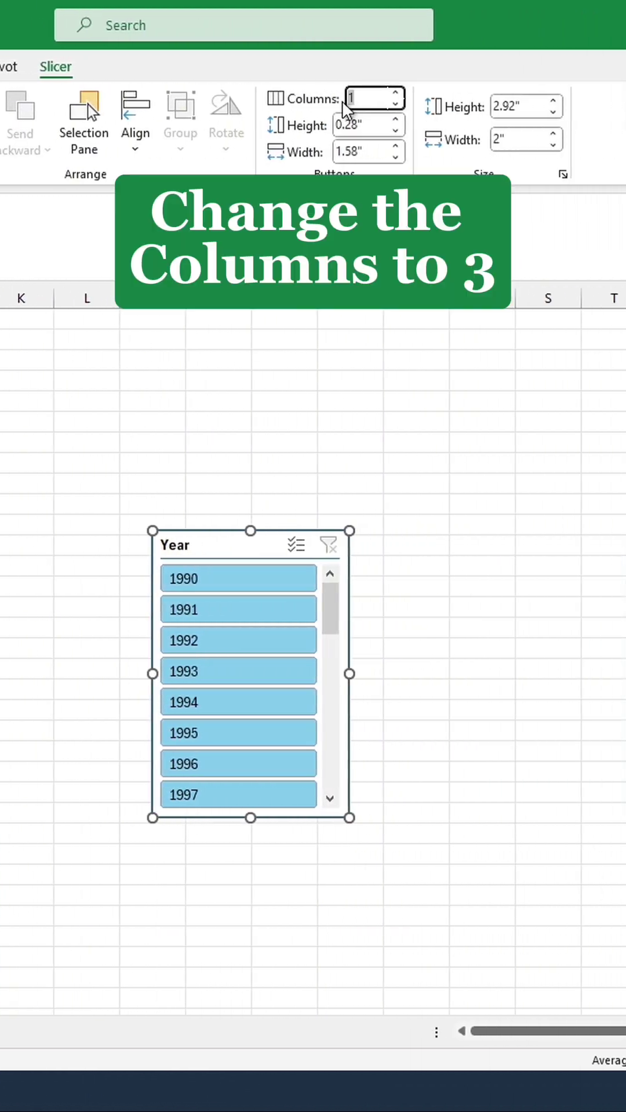
pyautogui.press('Return')
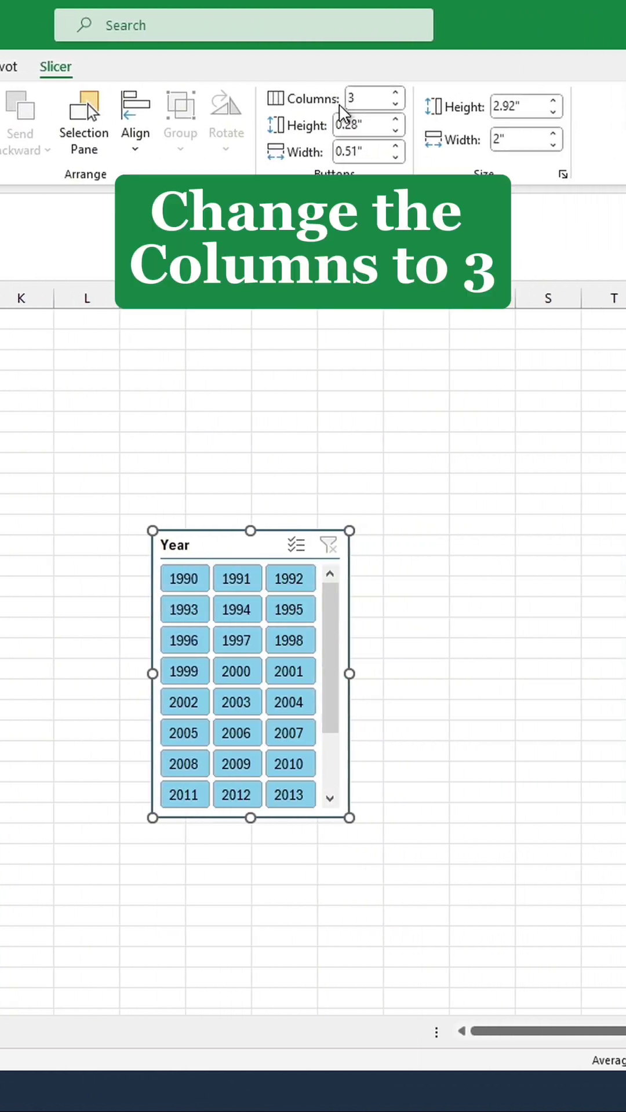
# Move the Year slicer above the table and make it wider and shorter
pyautogui.moveTo(219, 549); pyautogui.dragTo(177, 538)
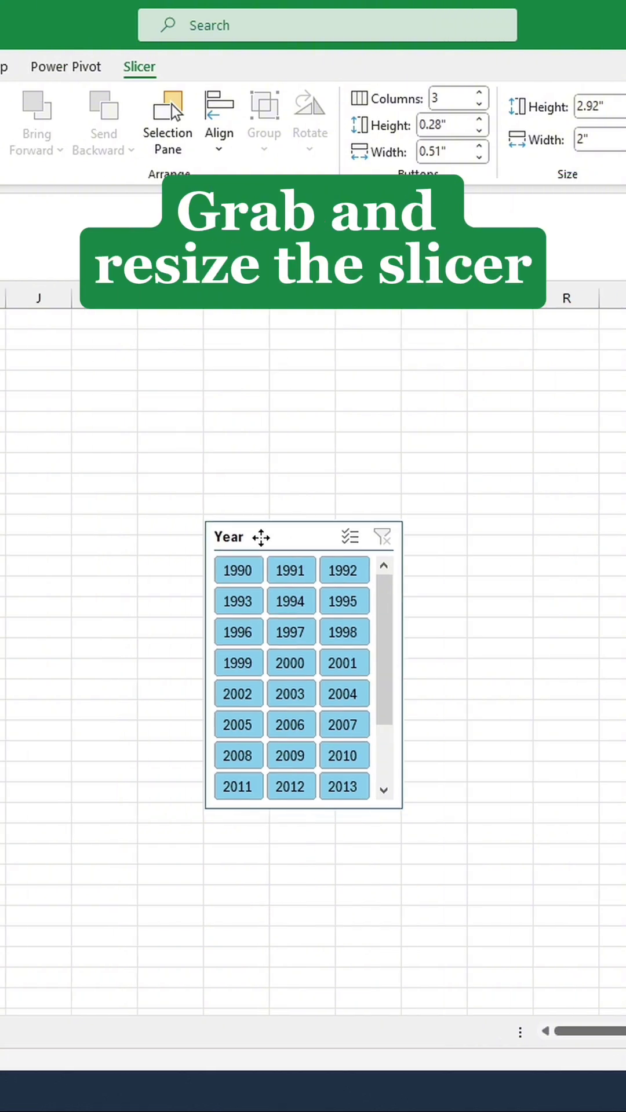
pyautogui.moveTo(261, 538); pyautogui.dragTo(0, 344)
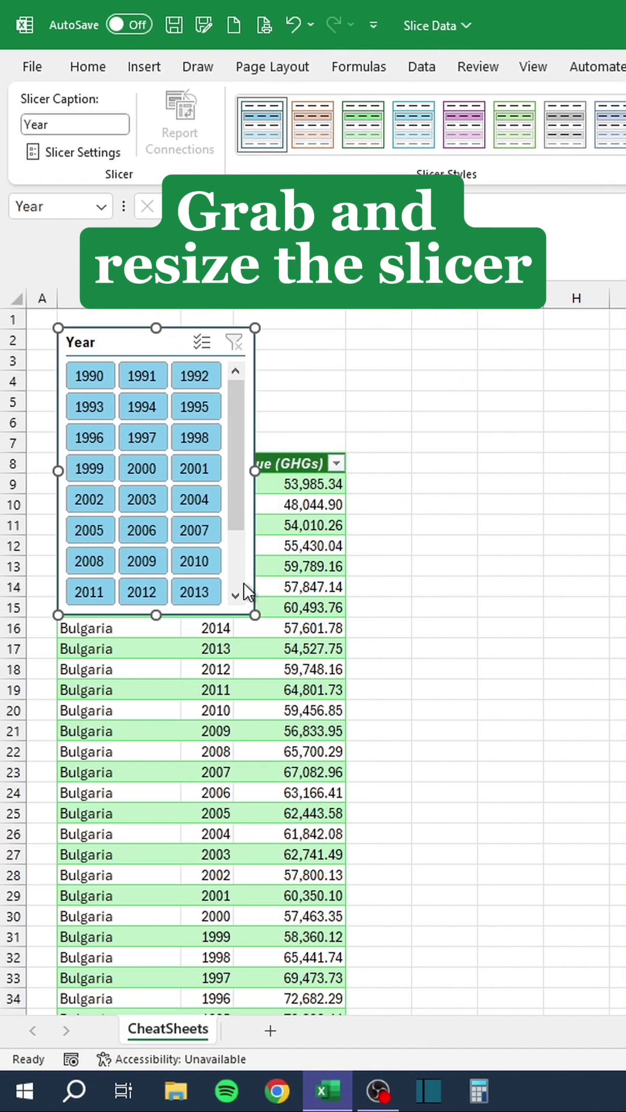
pyautogui.moveTo(255, 616); pyautogui.dragTo(317, 416)
# Filter the slicer to 2017 through 2021, then clear the filter to show every year
pyautogui.click(123, 379)
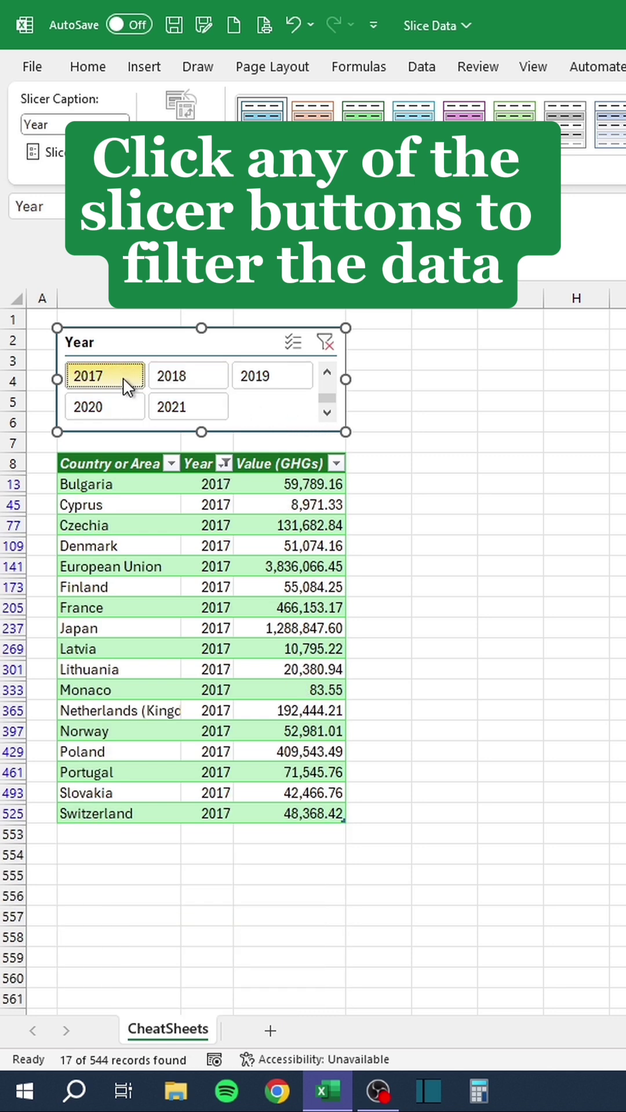
pyautogui.click(176, 374)
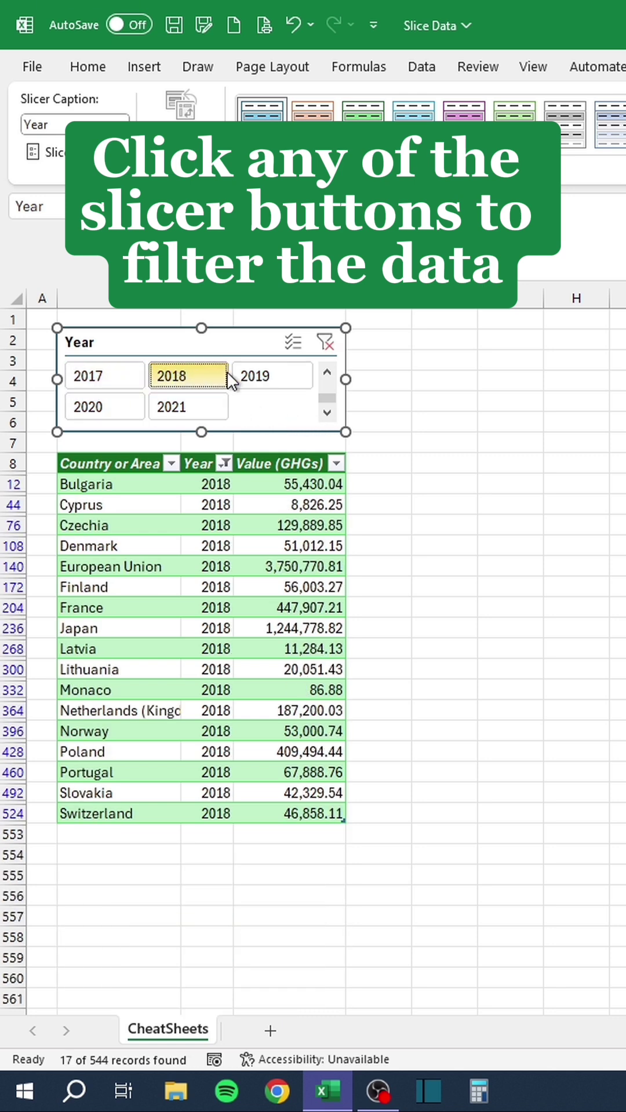
pyautogui.click(270, 379)
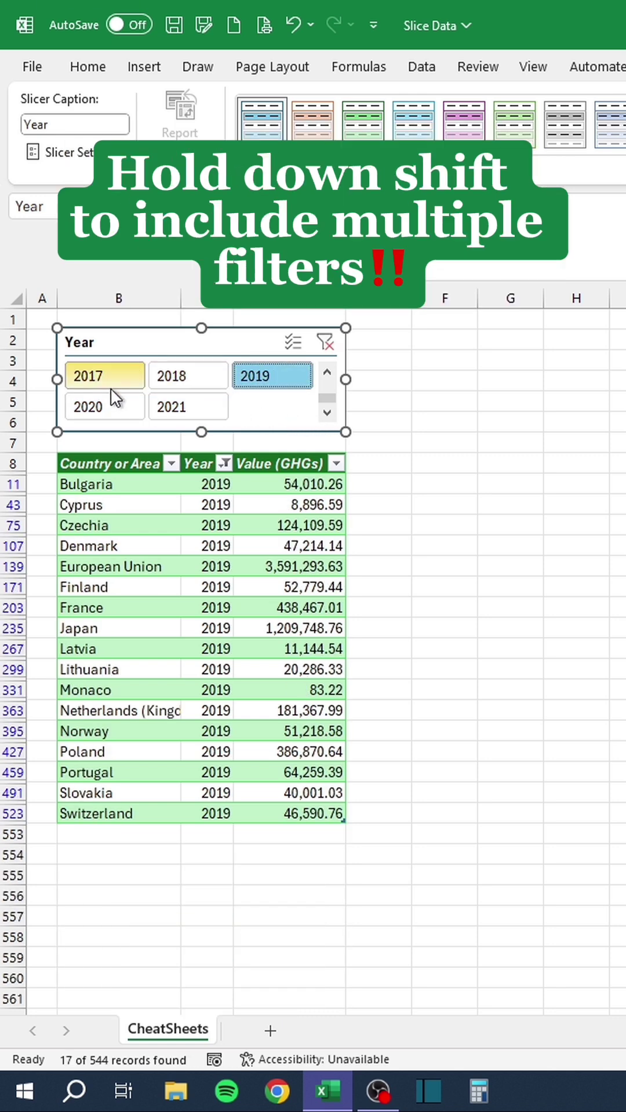
pyautogui.keyDown('shift'); pyautogui.click(191, 412); pyautogui.keyUp('shift')
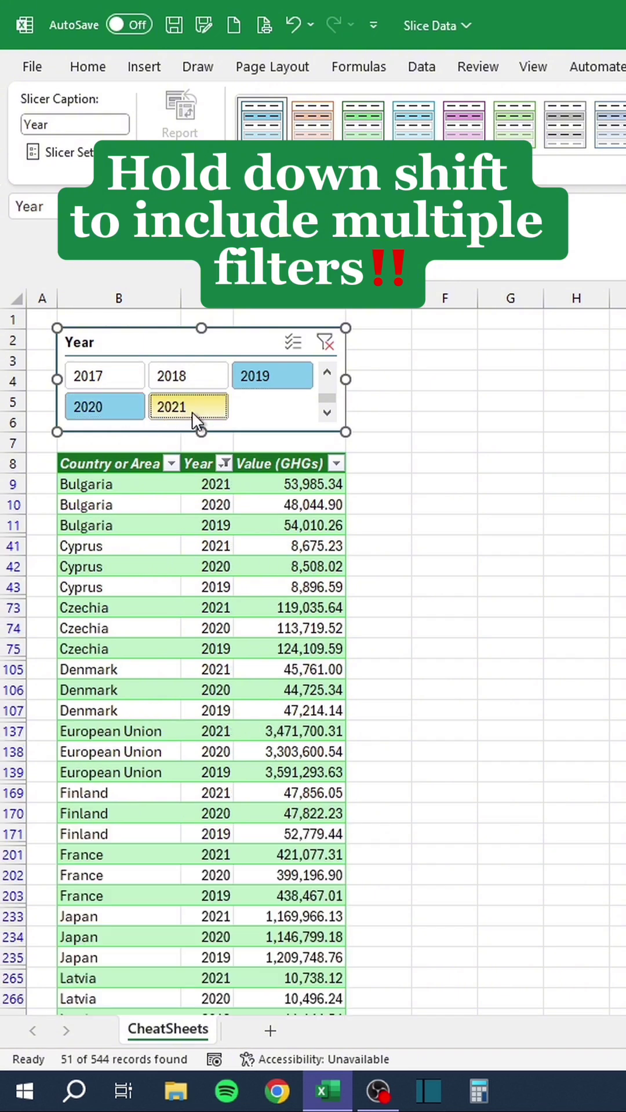
pyautogui.click(238, 565)
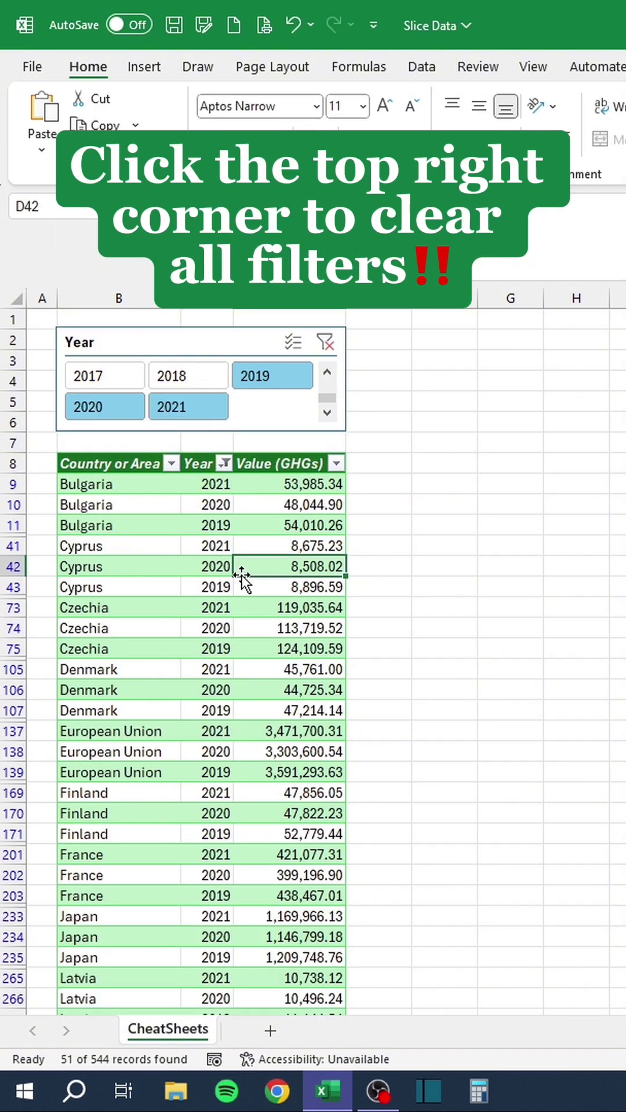
pyautogui.click(325, 346)
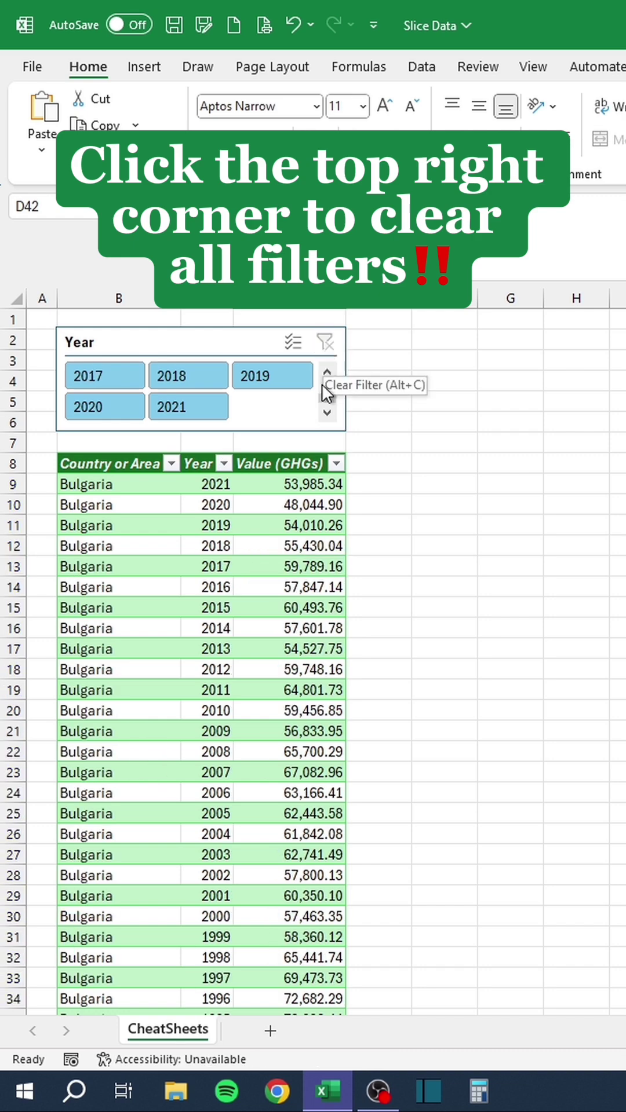
pyautogui.scroll(-14, 264, 579)
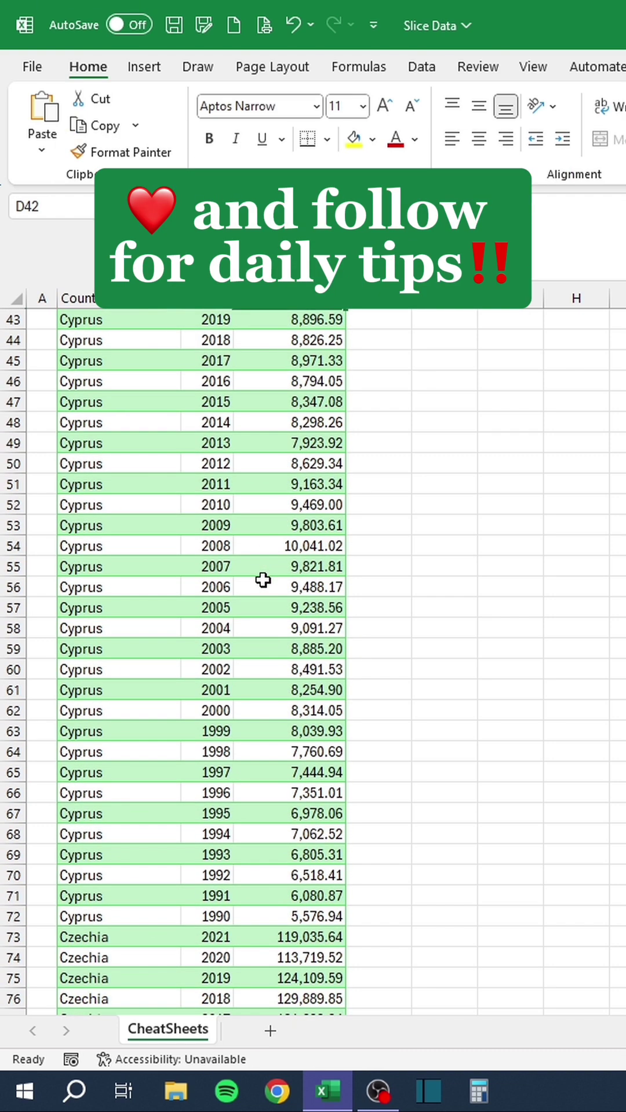
pyautogui.scroll(-20, 263, 580)
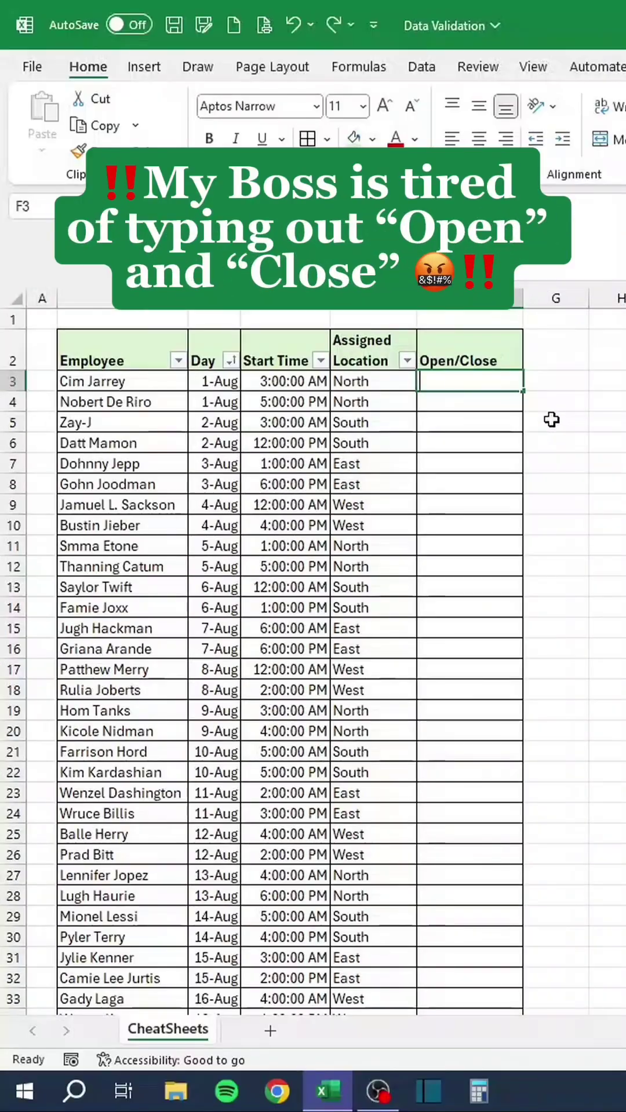
# Type Open, Close, Open into F3:F5, undo them, and select the Open/Close cells from F3 down
pyautogui.write('Open')
pyautogui.press('Return')
pyautogui.write('Close')
pyautogui.press('Return')
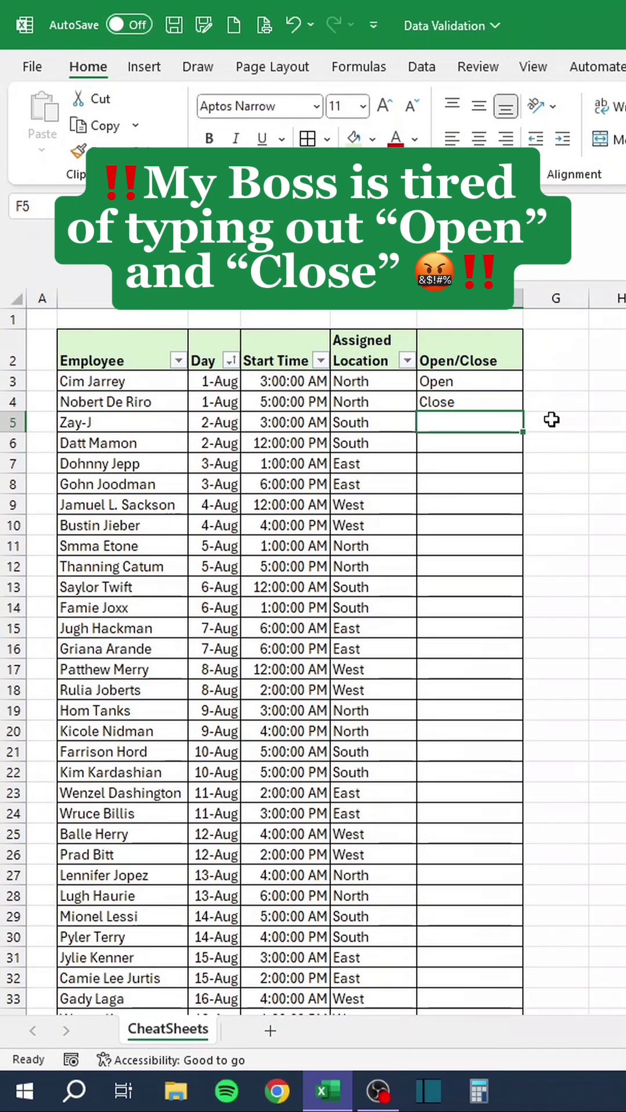
pyautogui.write('Open')
pyautogui.press('Return')
pyautogui.hotkey('ctrl', 'z')
pyautogui.hotkey('ctrl', 'z')
pyautogui.hotkey('ctrl', 'z')
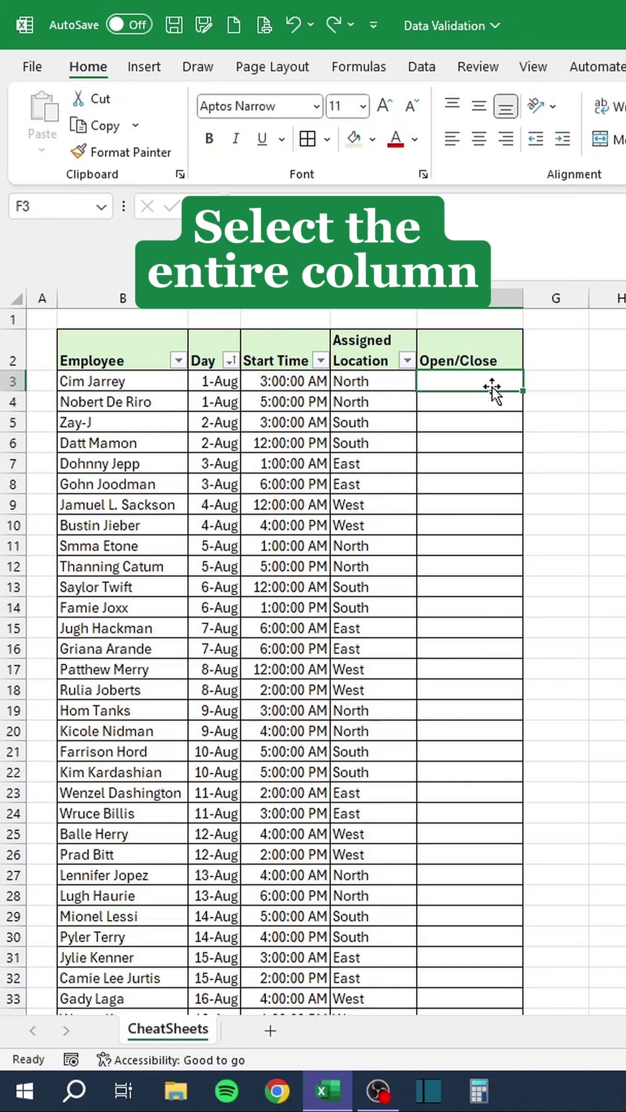
pyautogui.moveTo(494, 385); pyautogui.dragTo(487, 1016)
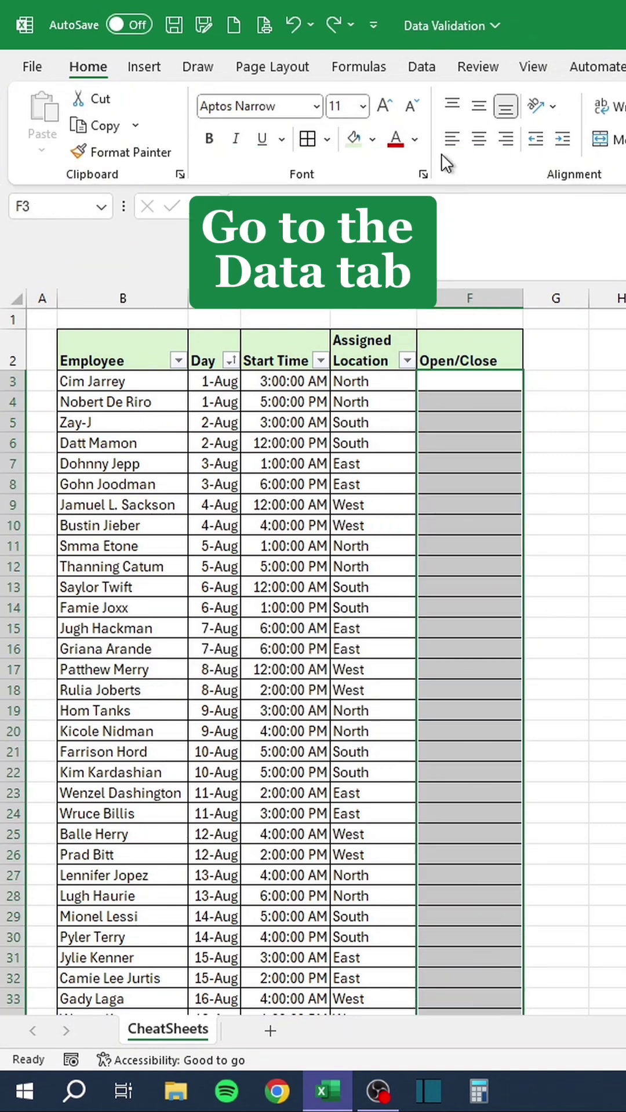
# Add a List data validation with source 'Open, Close' to the selected column F cells
pyautogui.click(426, 67)
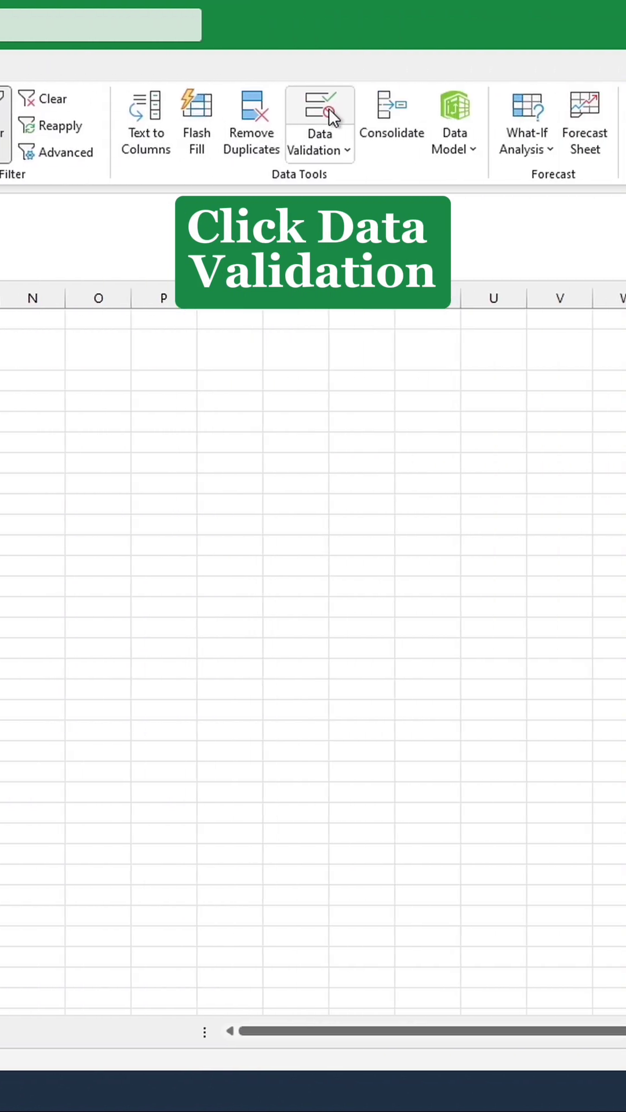
pyautogui.click(328, 108)
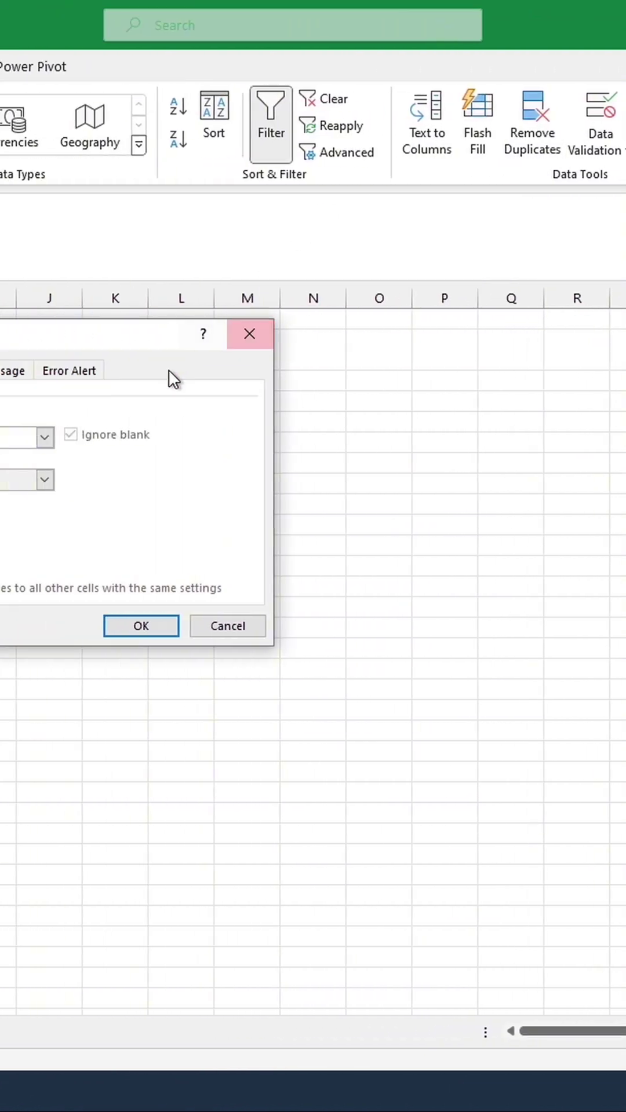
pyautogui.click(221, 444)
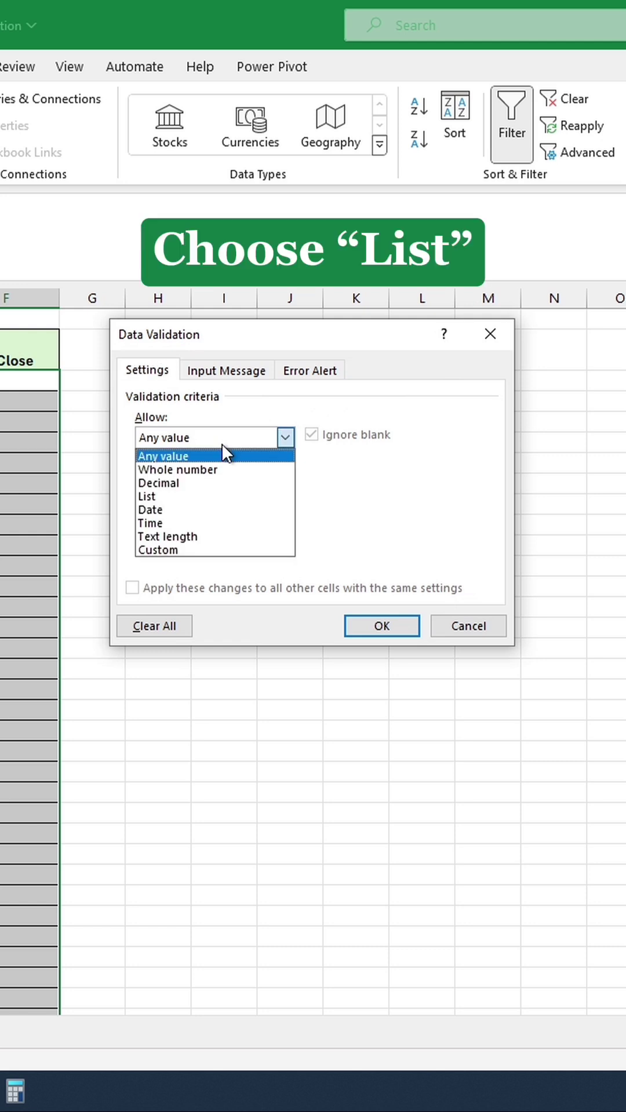
pyautogui.click(213, 497)
pyautogui.click(219, 519)
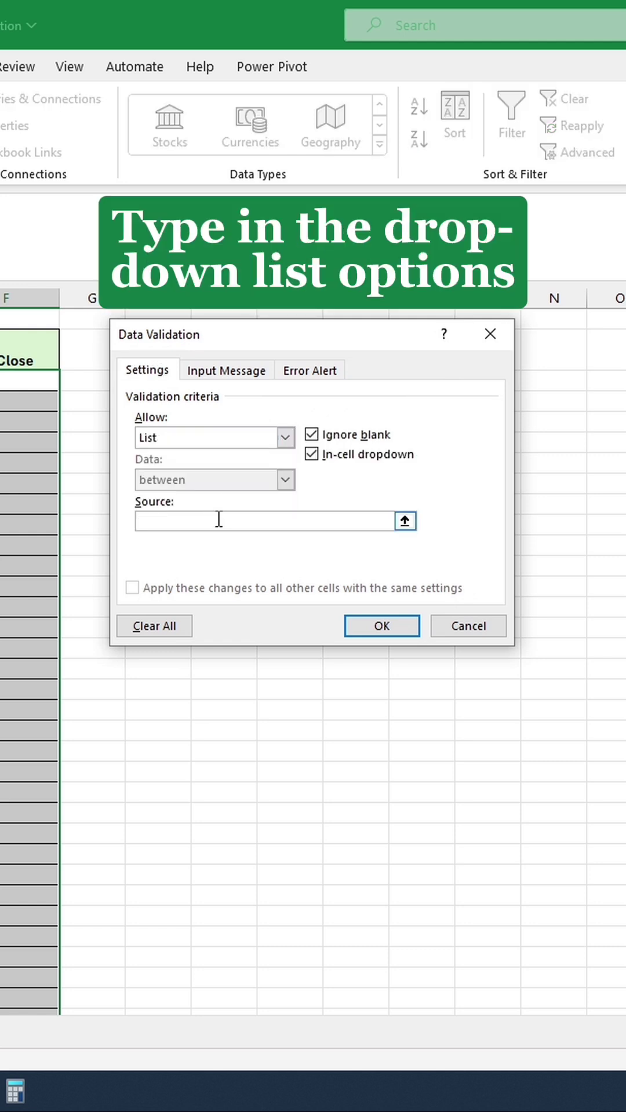
pyautogui.write('Open, Close')
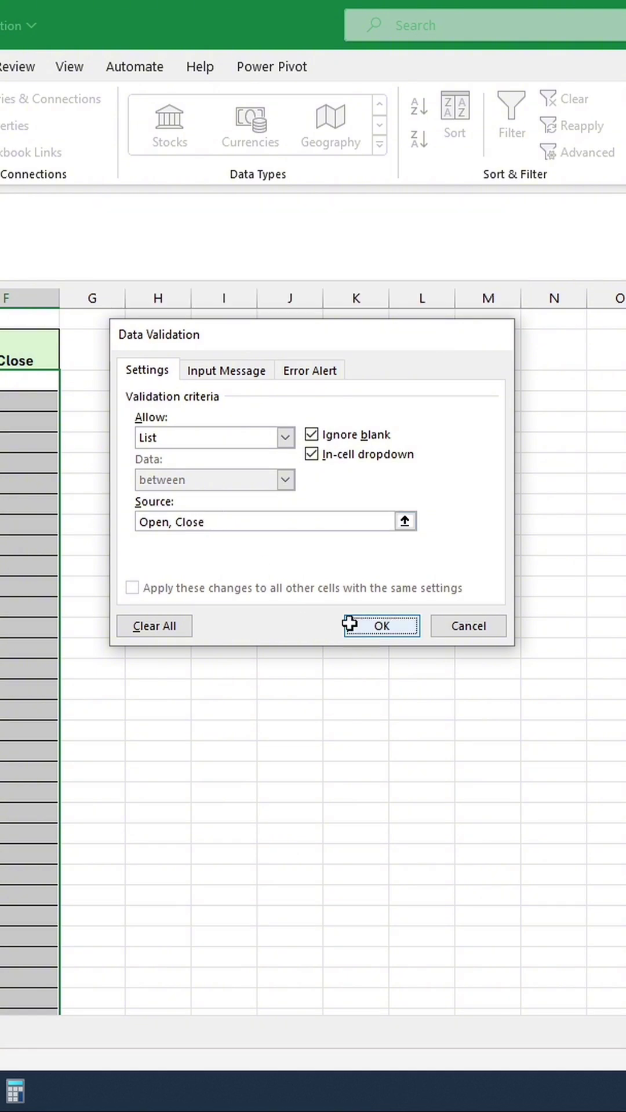
pyautogui.click(350, 625)
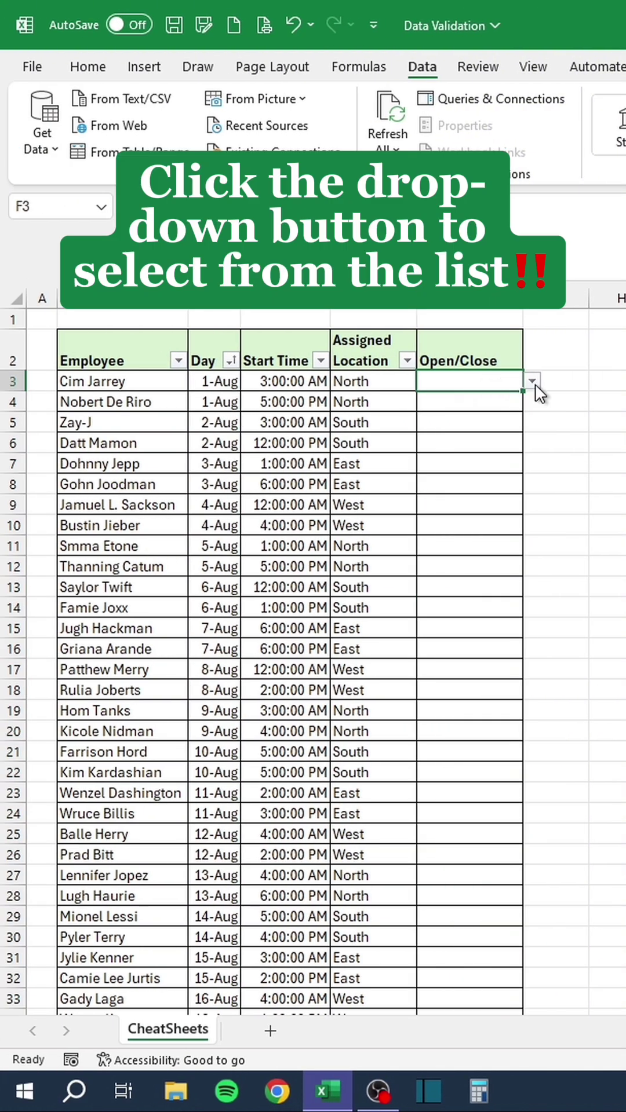
# Pick Open or Close from each dropdown in F3 through F34, ending with F33 Close and F34 Open
pyautogui.click(531, 381)
pyautogui.click(483, 398)
pyautogui.click(482, 398)
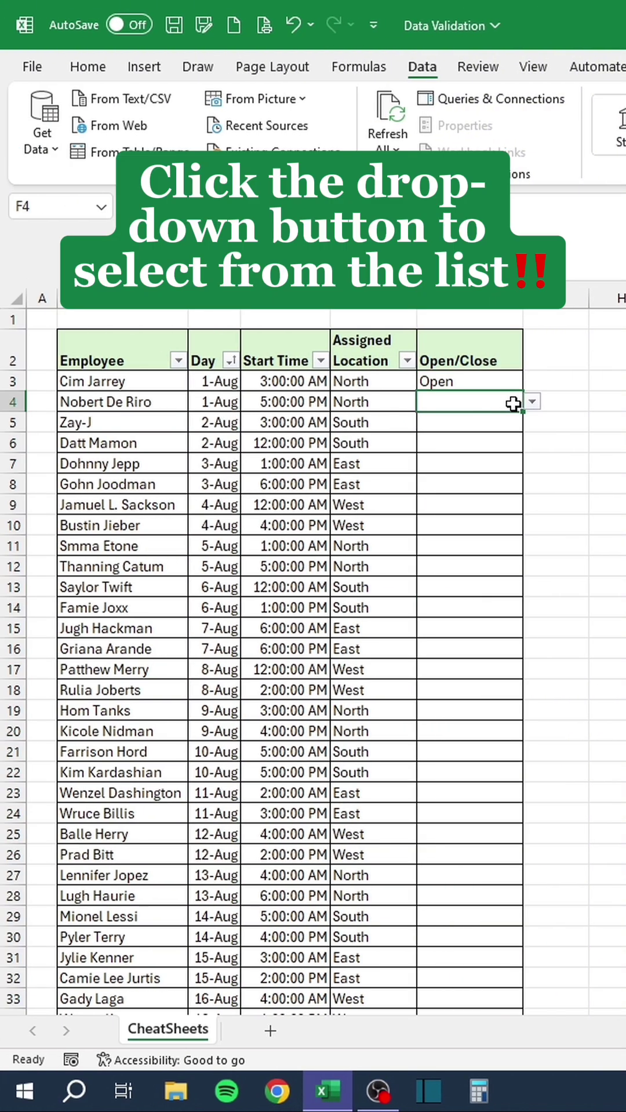
pyautogui.click(531, 402)
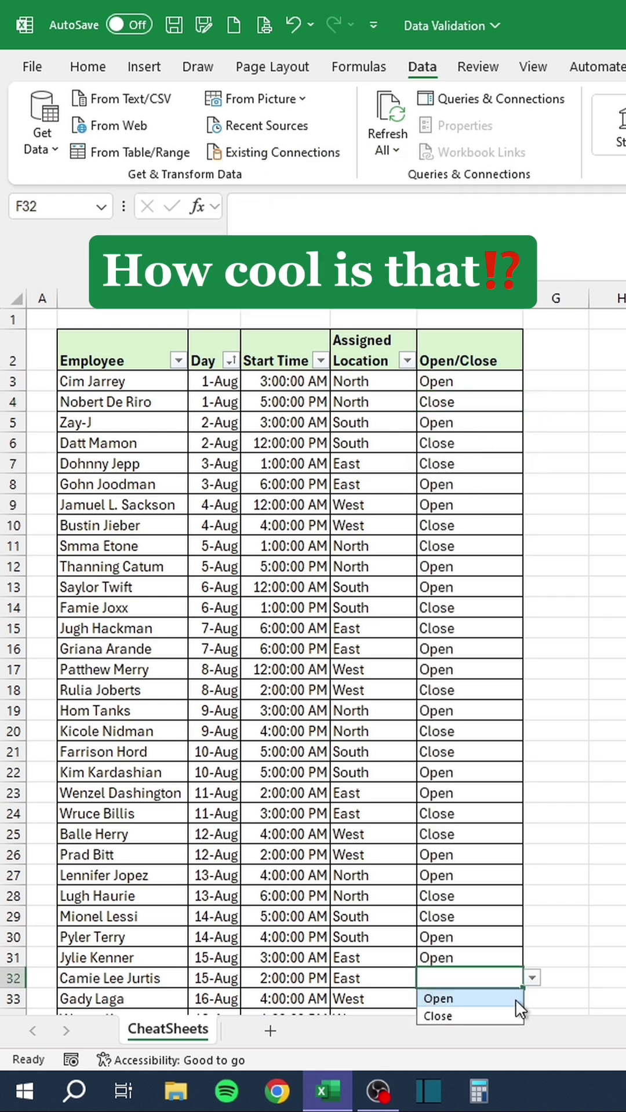
pyautogui.click(515, 1000)
pyautogui.click(510, 999)
pyautogui.click(531, 999)
pyautogui.click(498, 1036)
pyautogui.click(493, 1012)
pyautogui.click(533, 1012)
pyautogui.click(497, 1035)
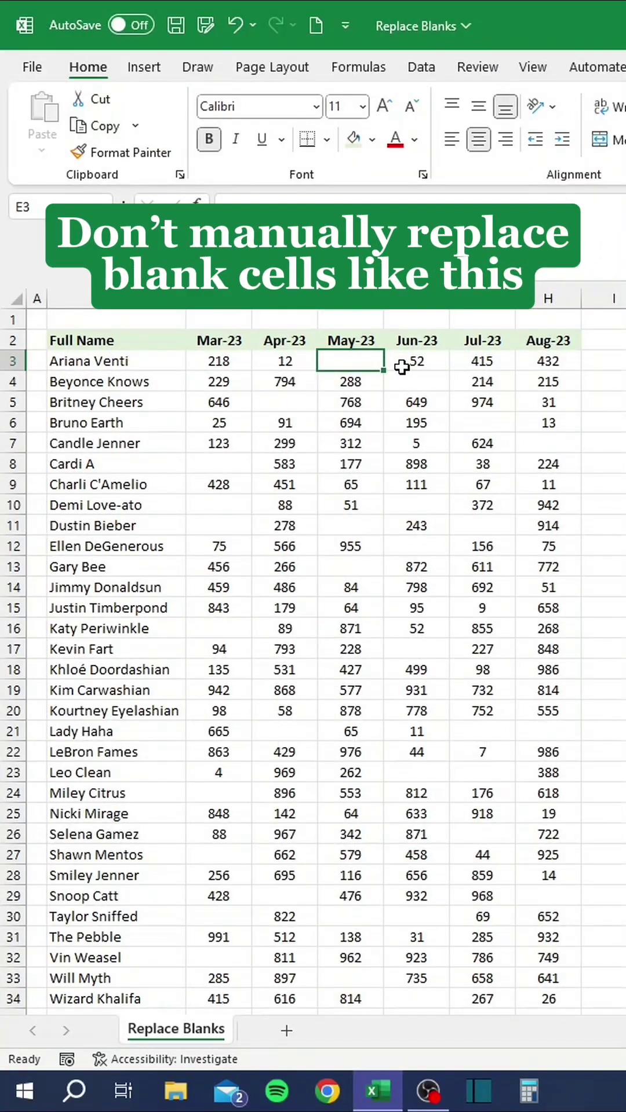
pyautogui.write('X')
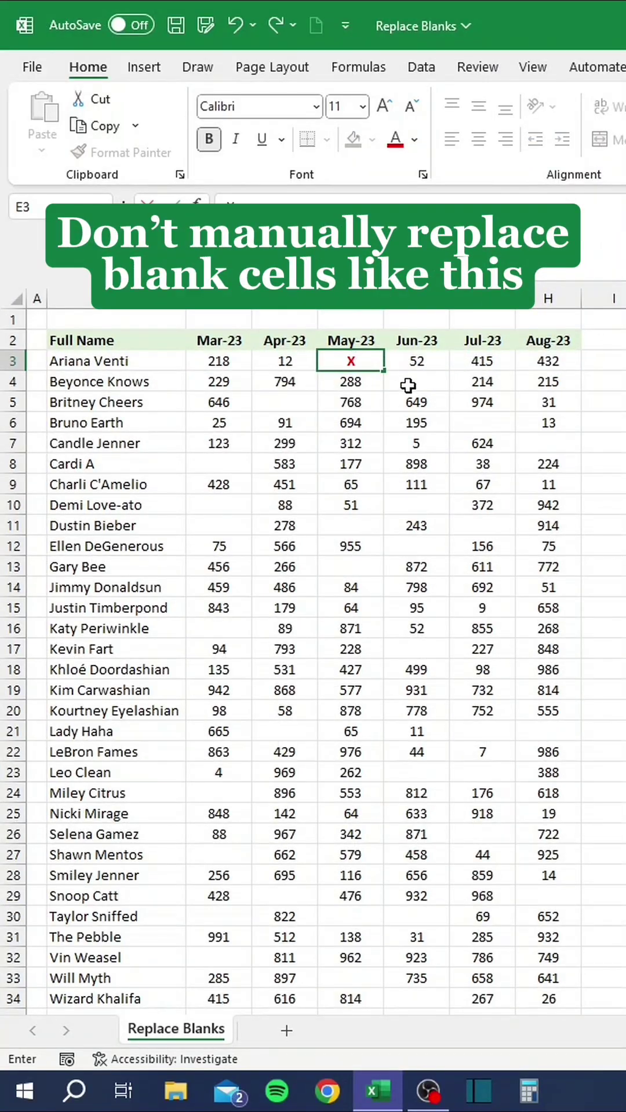
pyautogui.click(406, 384)
pyautogui.write('X')
pyautogui.click(297, 402)
pyautogui.write('X')
pyautogui.click(463, 422)
pyautogui.write('X')
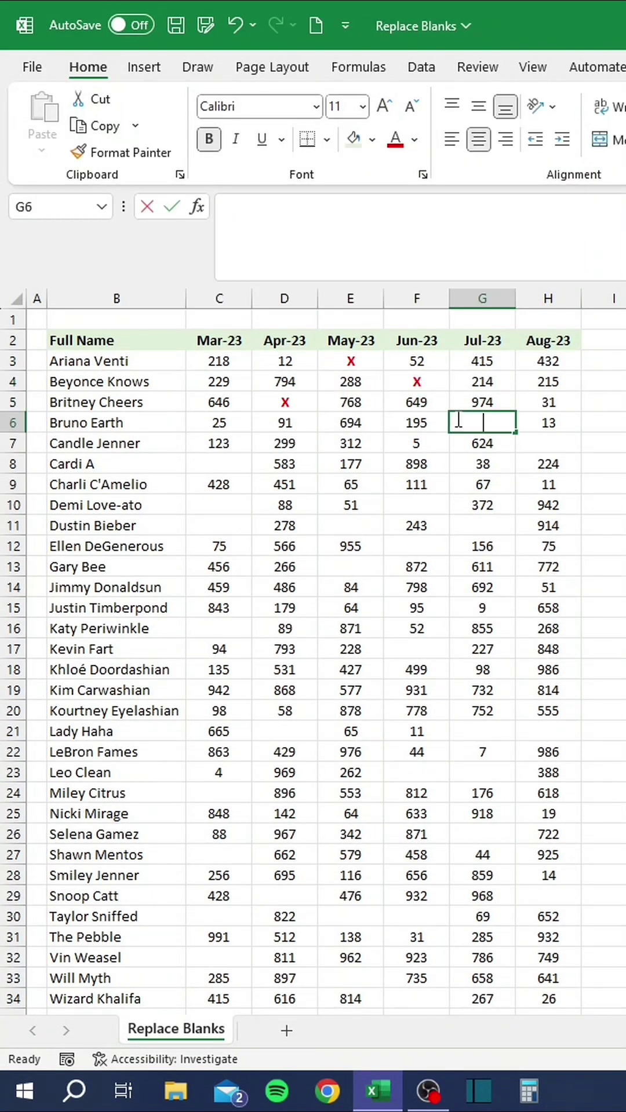
pyautogui.click(528, 443)
pyautogui.write('X')
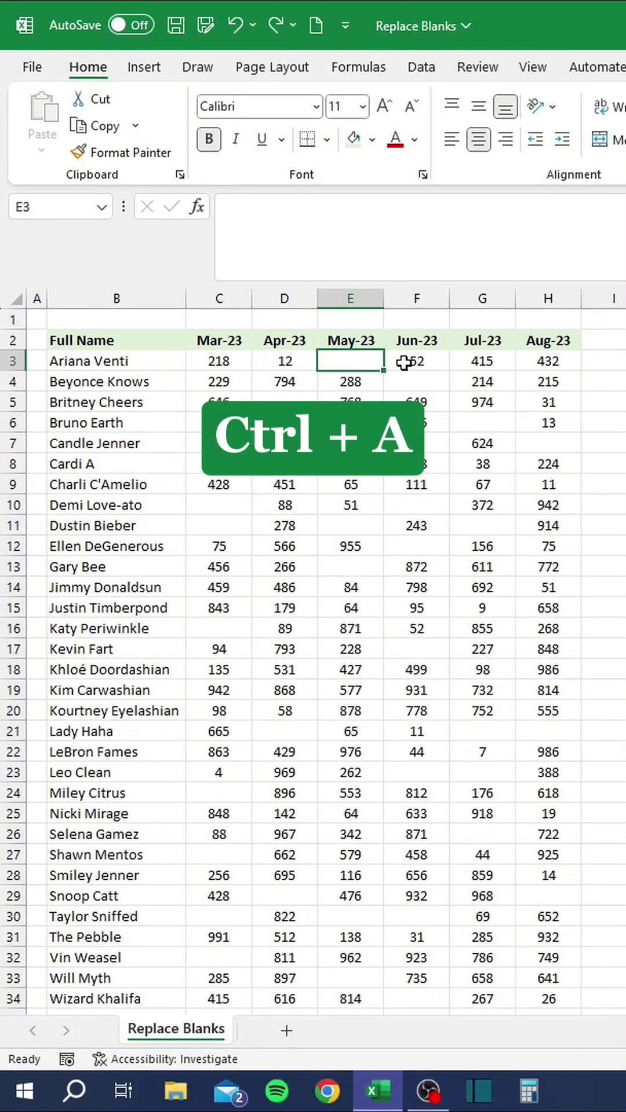
# Select every blank cell in the table through Go To Special > Blanks
pyautogui.hotkey('ctrl', 'a')
pyautogui.hotkey('ctrl', 'g')
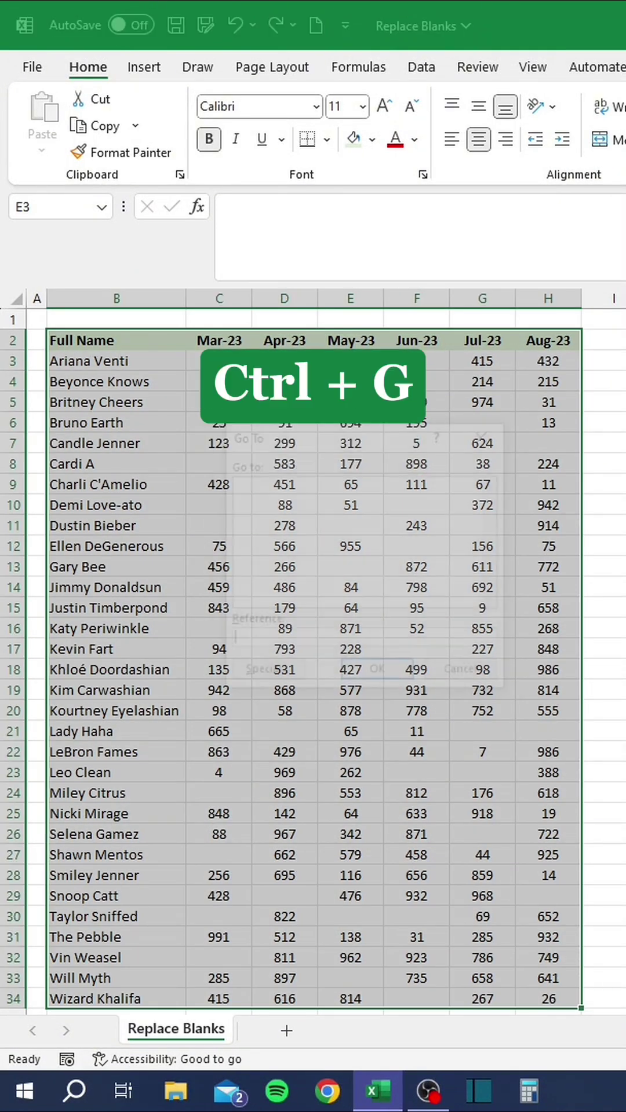
pyautogui.click(280, 676)
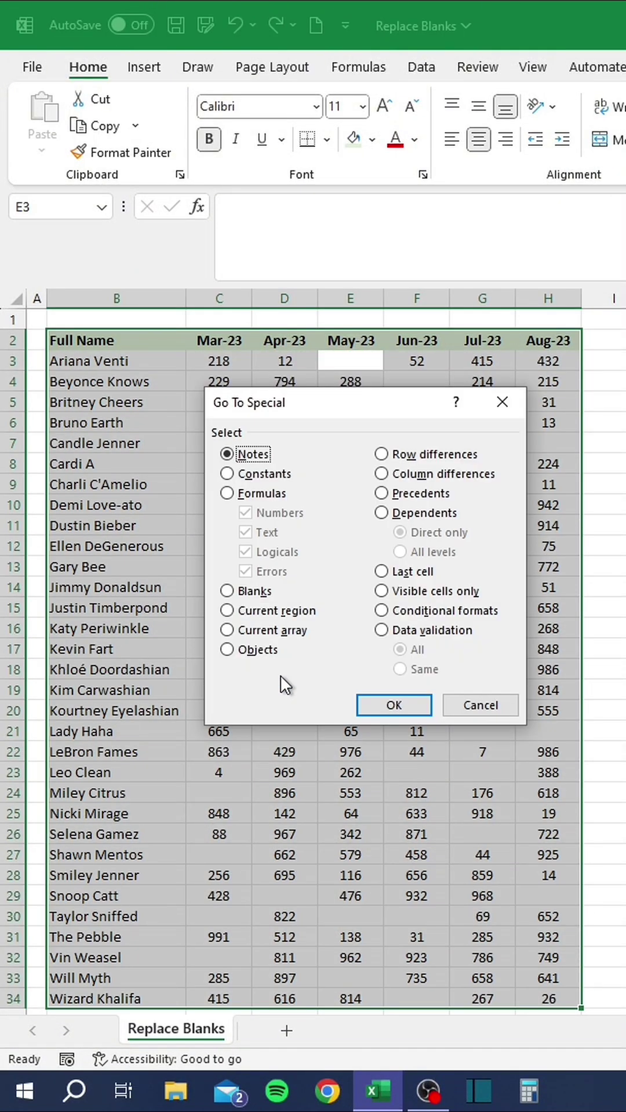
pyautogui.press('k')
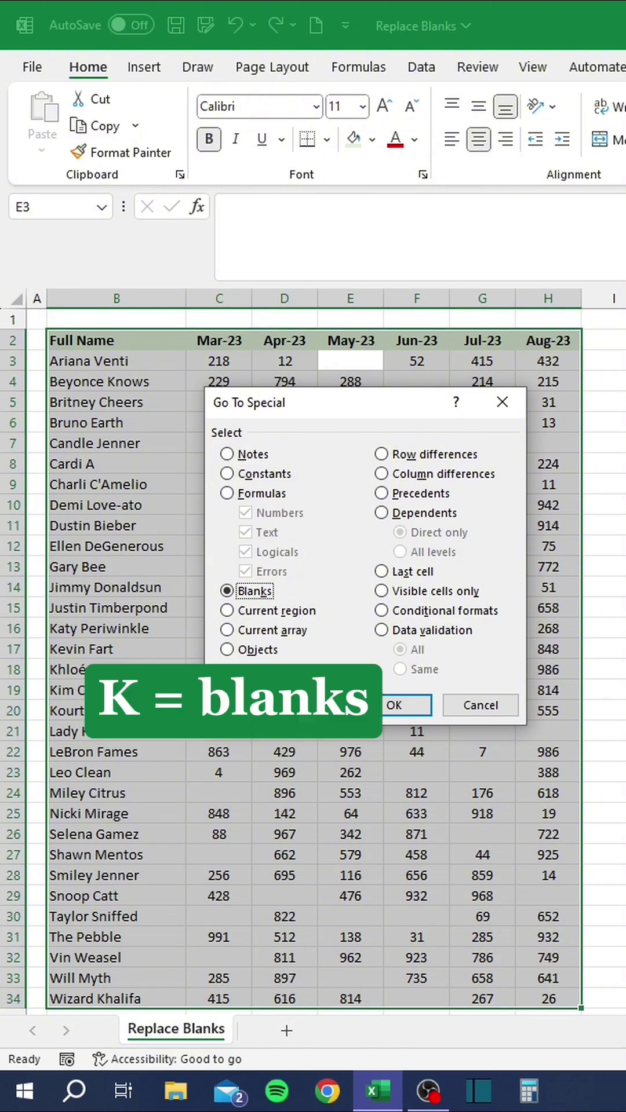
pyautogui.press('Return')
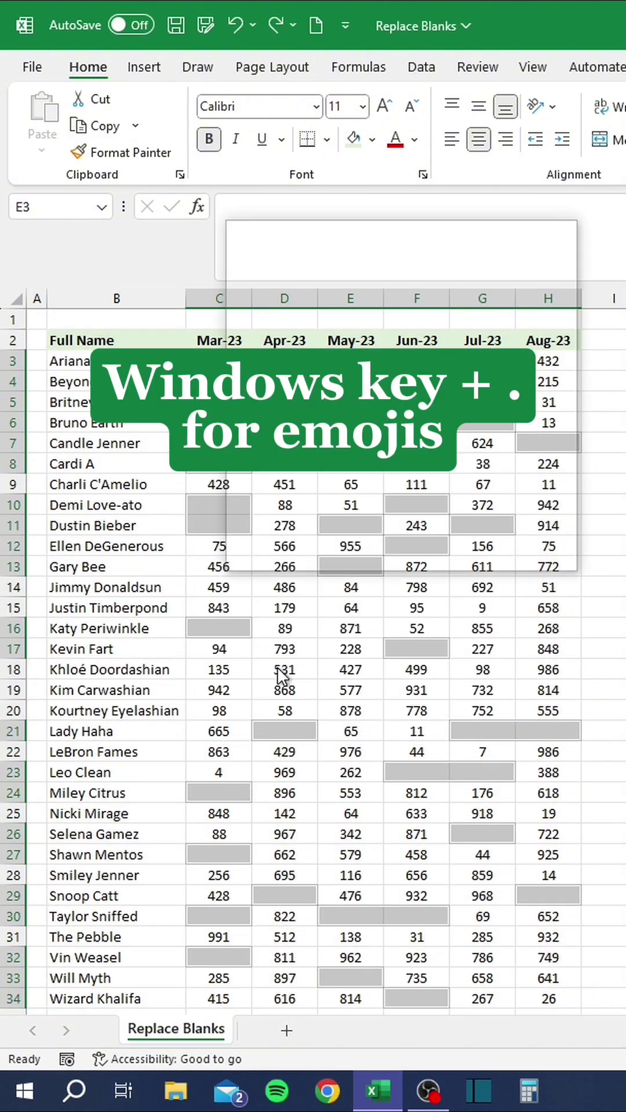
# Fill all the selected blanks at once with the ❌ emoji
pyautogui.press('super+period')
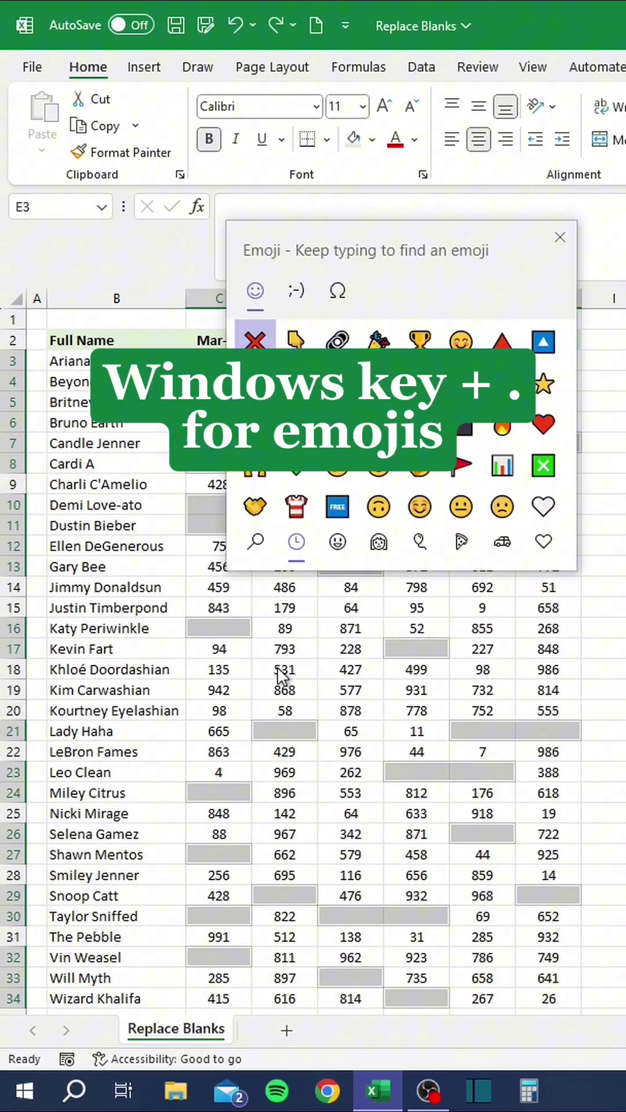
pyautogui.click(267, 357)
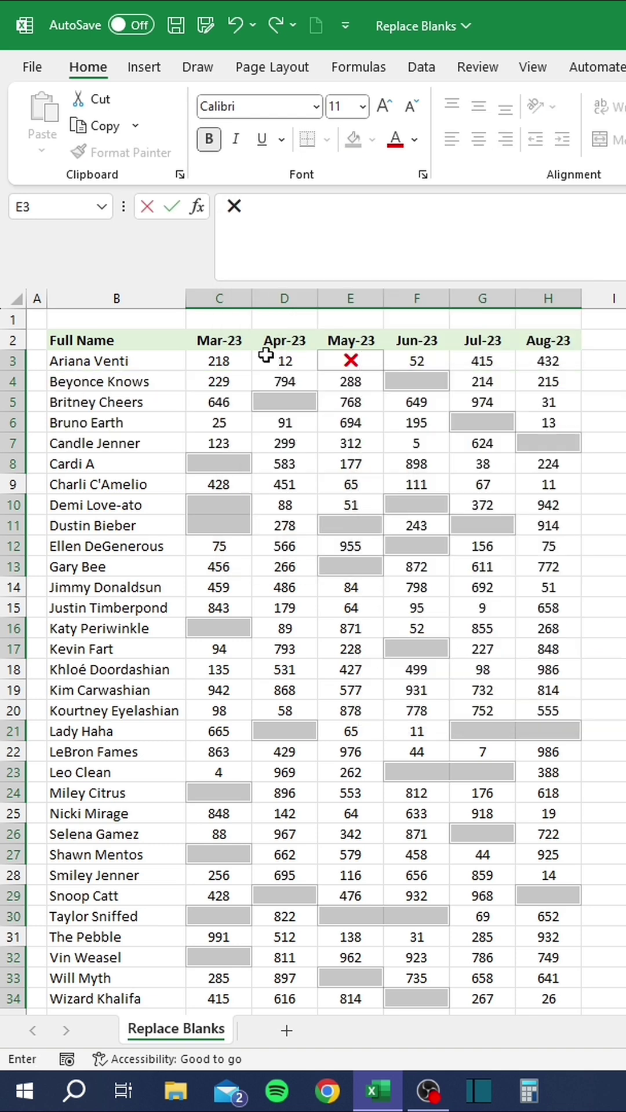
pyautogui.hotkey('ctrl', 'Return')
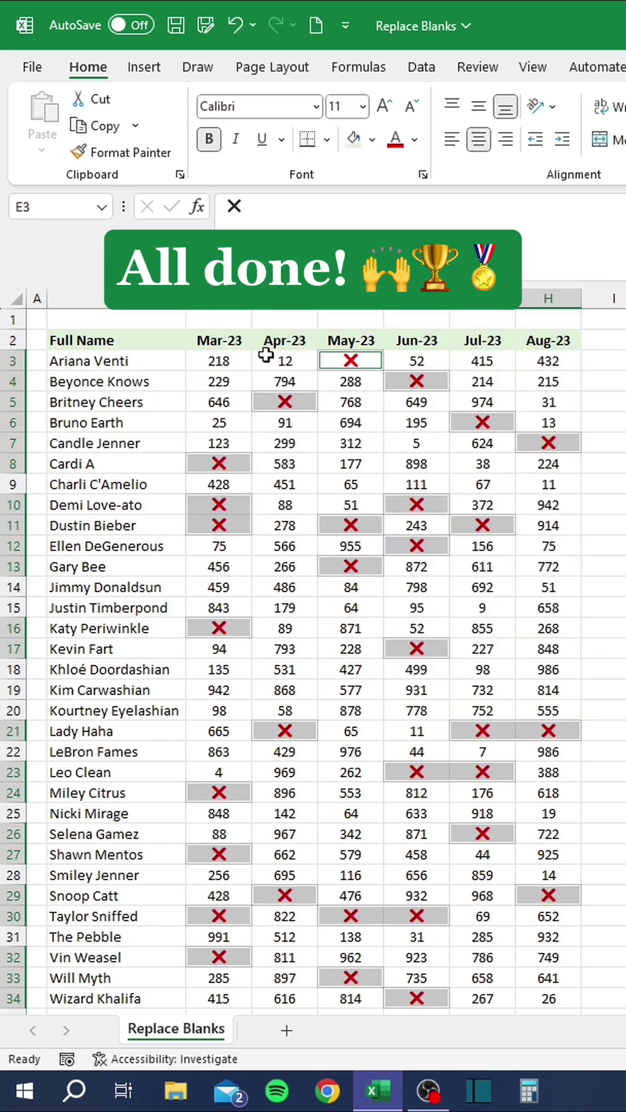
pyautogui.click(265, 356)
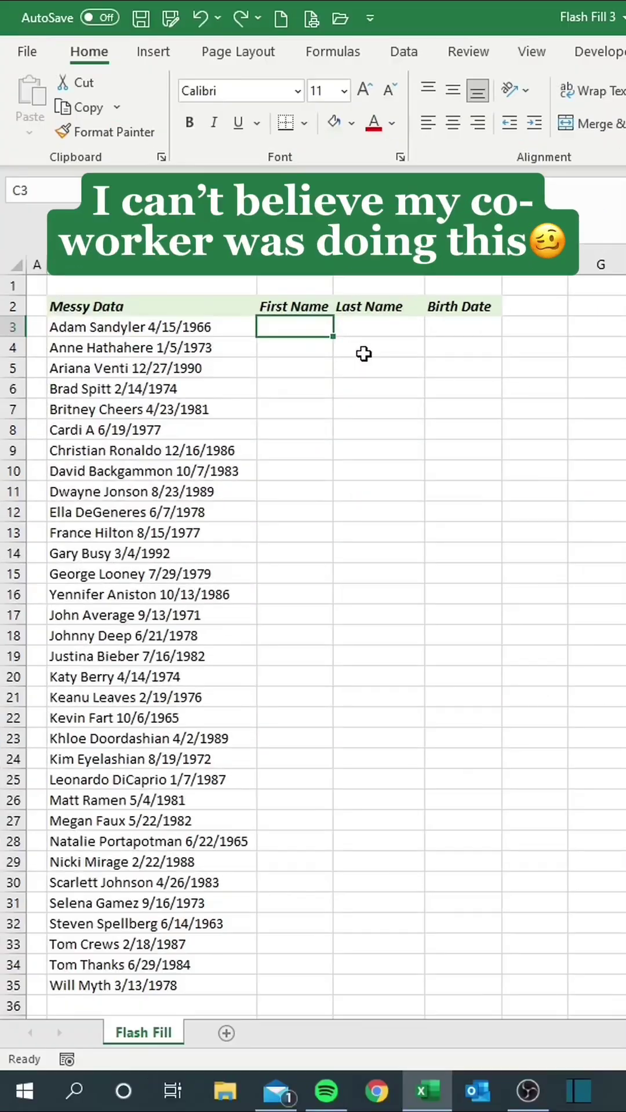
# Type several first names by hand down column C, then undo them
pyautogui.write('Adam')
pyautogui.press('Return')
pyautogui.write('Anne')
pyautogui.press('Return')
pyautogui.write('Ariana')
pyautogui.press('Return')
pyautogui.write('Brad')
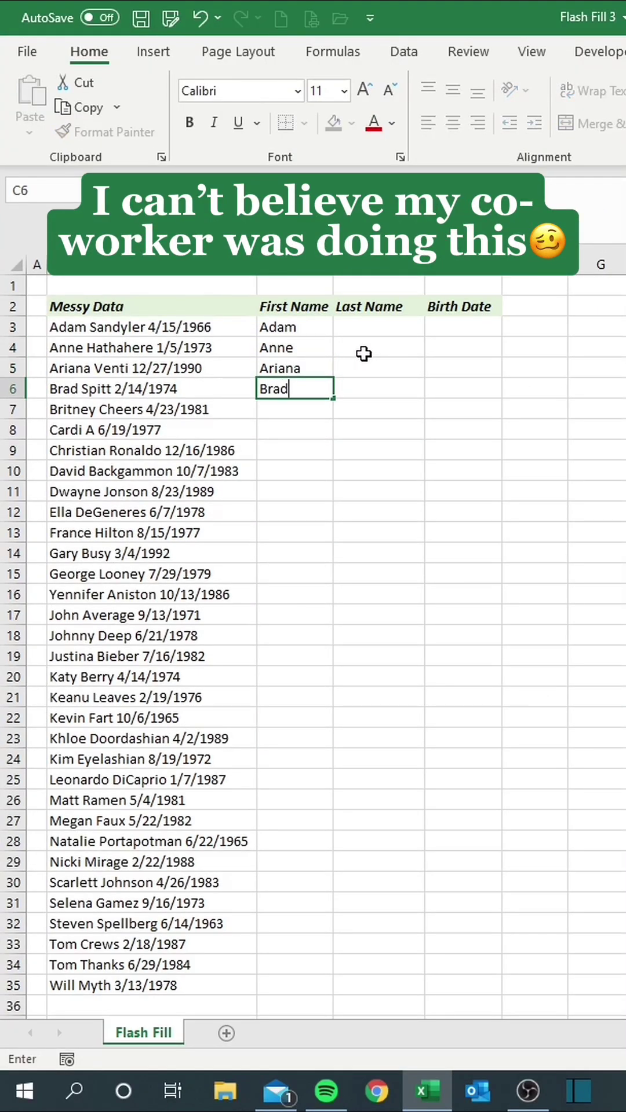
pyautogui.press('Return')
pyautogui.hotkey('ctrl', 'z')
pyautogui.hotkey('ctrl', 'z')
pyautogui.hotkey('ctrl', 'z')
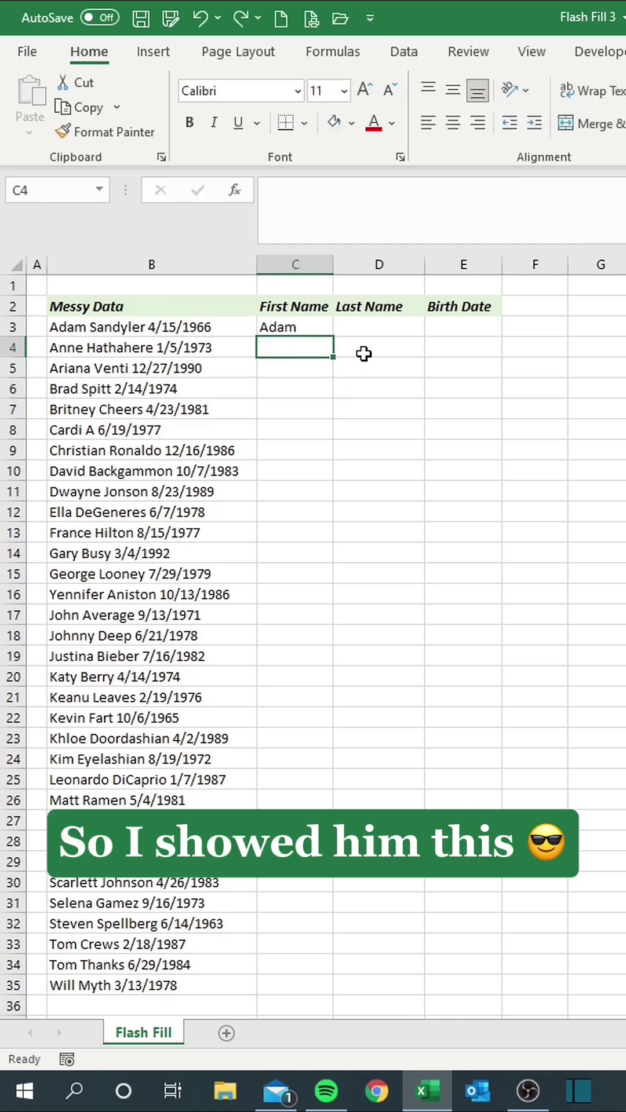
# Enter the first row's last name in D3 and birth date 4/15/1966 in E3
pyautogui.press('Up')
pyautogui.press('Right')
pyautogui.write('Sand')
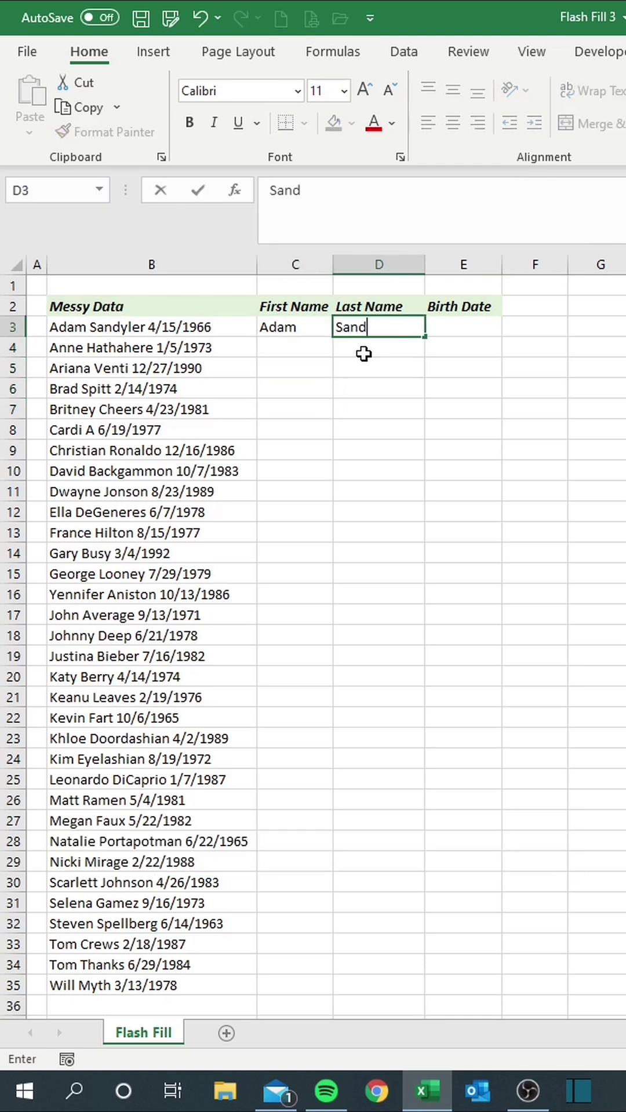
pyautogui.write('yler')
pyautogui.press('Tab')
pyautogui.write('4/')
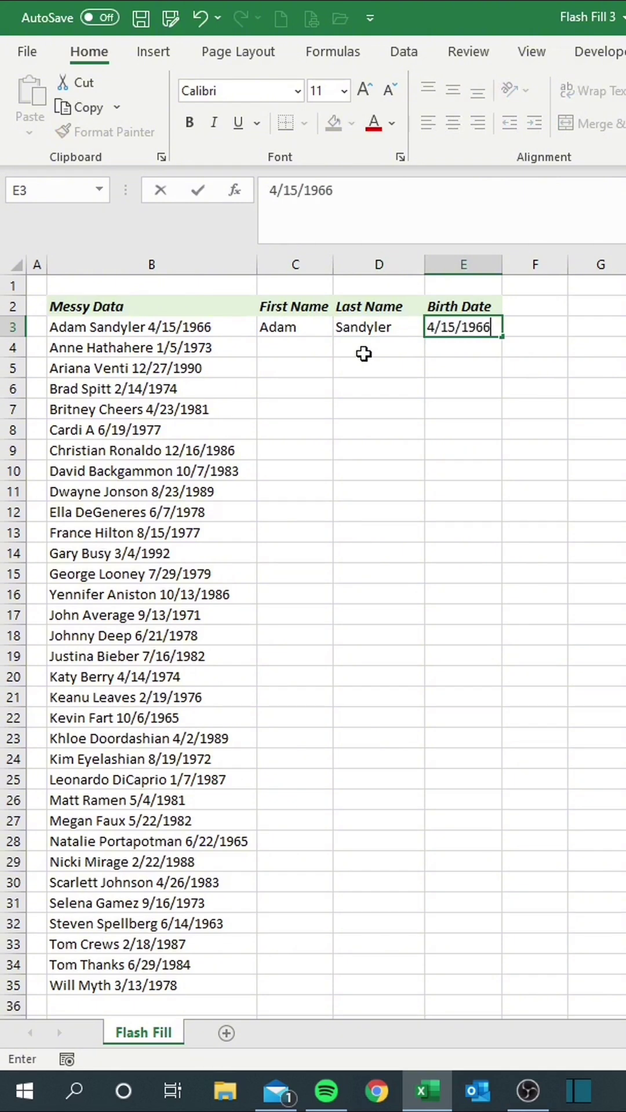
pyautogui.write('15/1966')
pyautogui.press('Return')
# Flash Fill the First Name, Last Name and Birth Date columns with Ctrl+E
pyautogui.press('Left')
pyautogui.hotkey('ctrl', 'e')
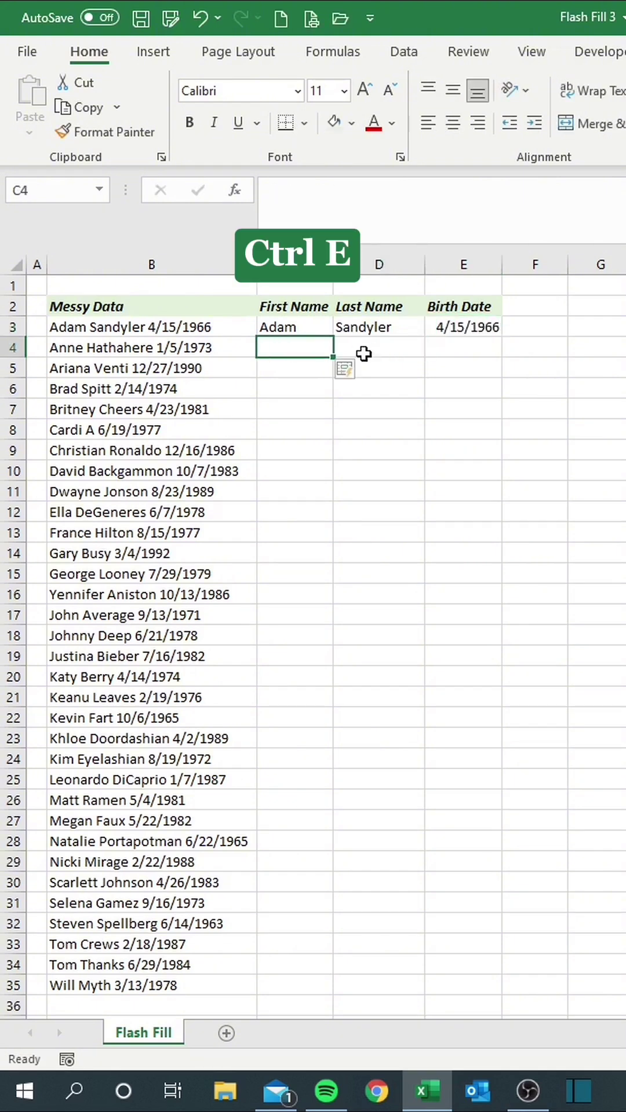
pyautogui.press('Right')
pyautogui.hotkey('ctrl', 'e')
pyautogui.press('Right')
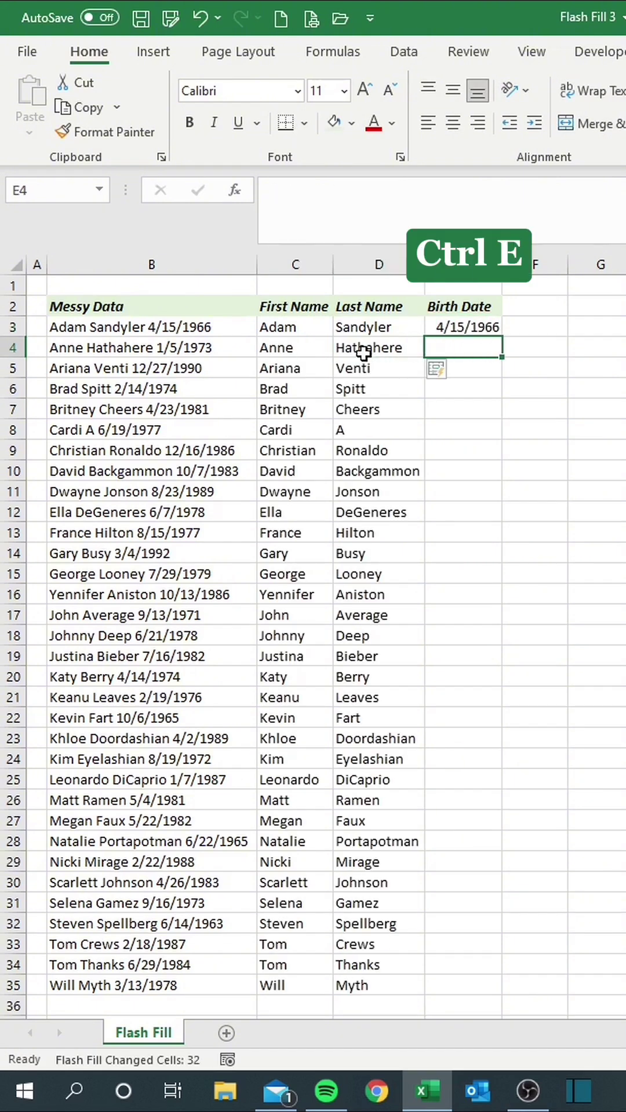
pyautogui.hotkey('ctrl', 'e')
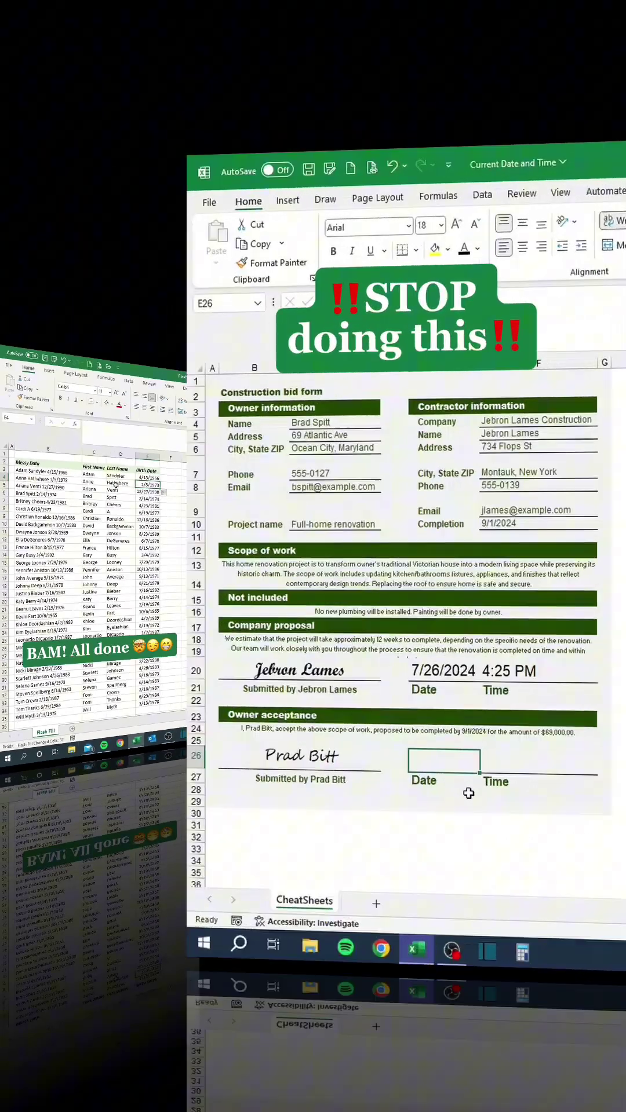
# Type the date 7/26/2024 and time 5:48 by hand, then undo them
pyautogui.write('/26/2024')
pyautogui.press('Tab')
pyautogui.write('5:48')
pyautogui.press('Return')
pyautogui.hotkey('ctrl', 'z')
pyautogui.hotkey('ctrl', 'z')
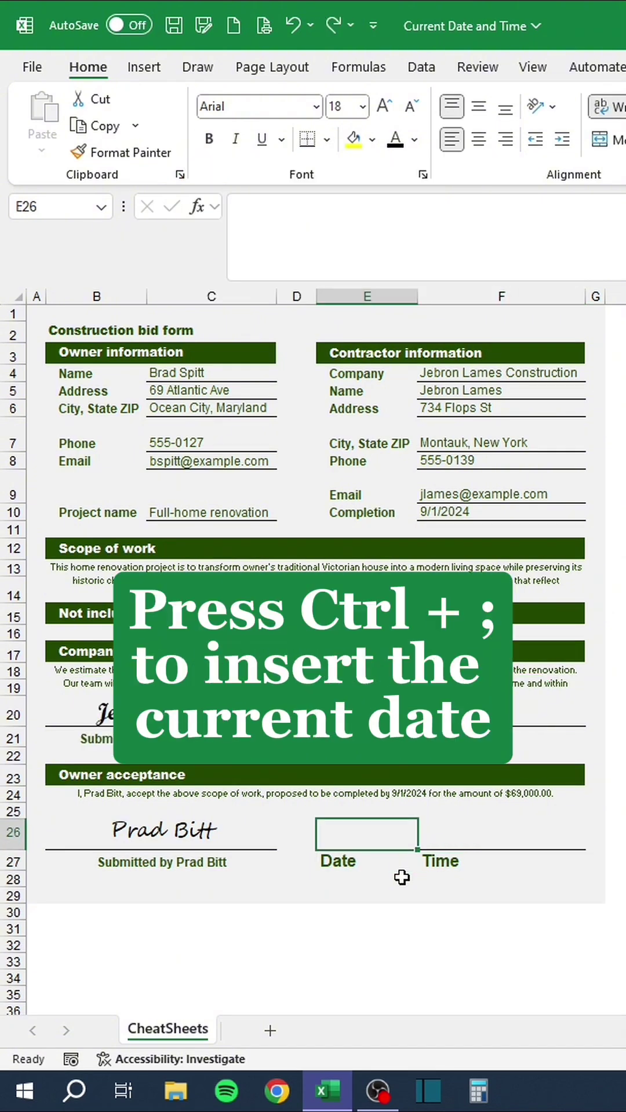
# Insert today's date into E26 and the current time into F26 with keyboard shortcuts
pyautogui.hotkey('ctrl', ';')
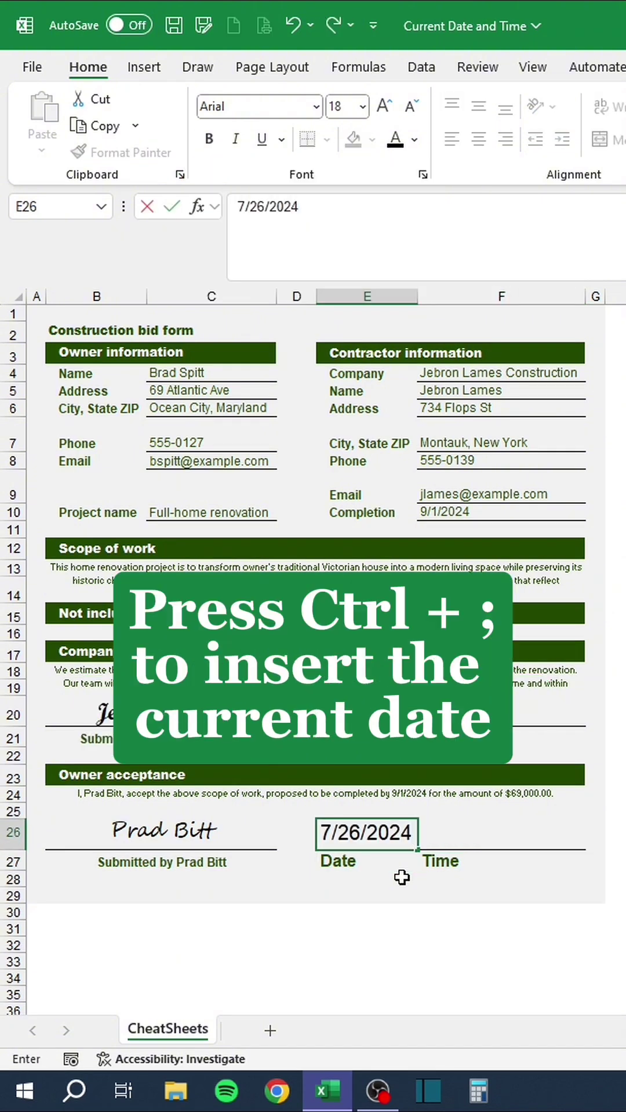
pyautogui.press('Tab')
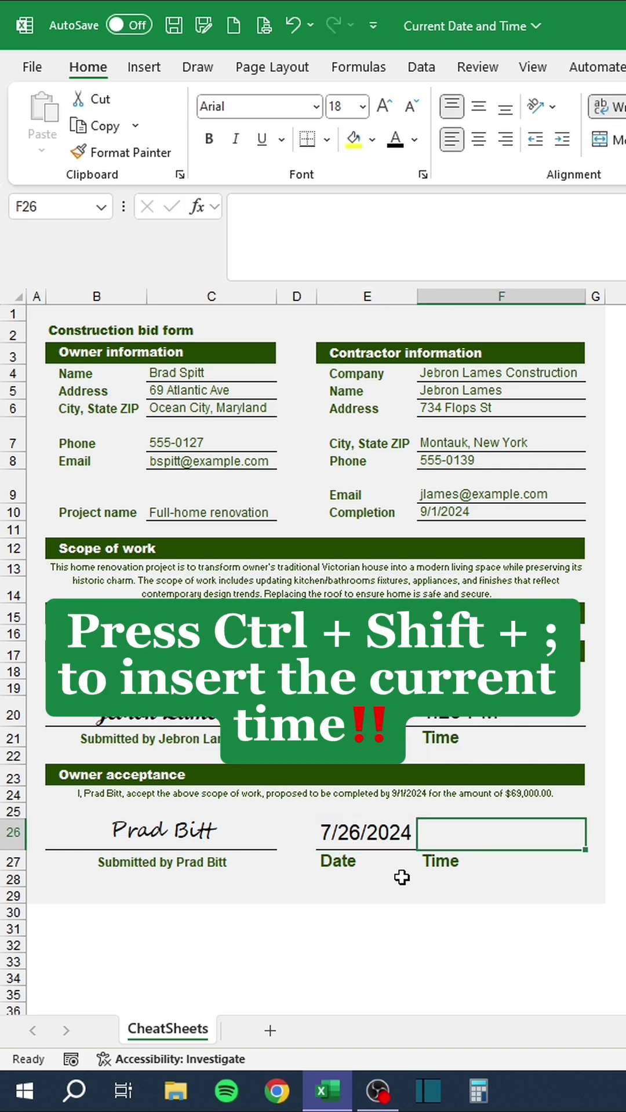
pyautogui.hotkey('ctrl', 'shift', ';')
pyautogui.press('Return')
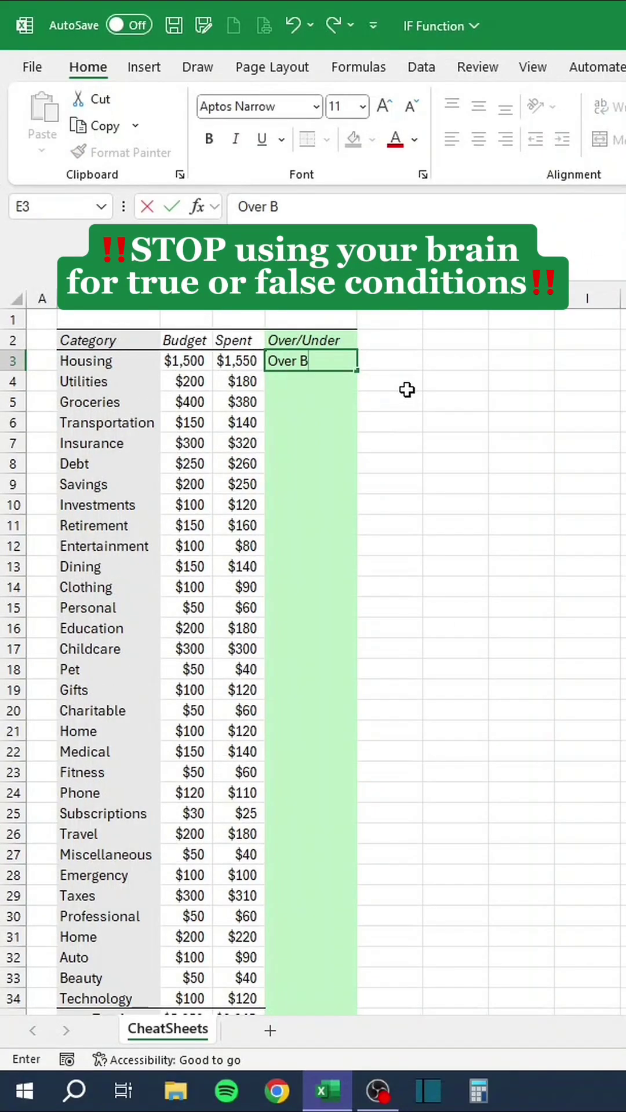
# Type Over Budget and Under Budget labels by hand, then undo them
pyautogui.write('udget')
pyautogui.press('Return')
pyautogui.write('Under B')
pyautogui.press('Return')
pyautogui.write('Under Budget')
pyautogui.press('Return')
pyautogui.hotkey('ctrl', 'z')
pyautogui.hotkey('ctrl', 'z')
pyautogui.hotkey('ctrl', 'z')
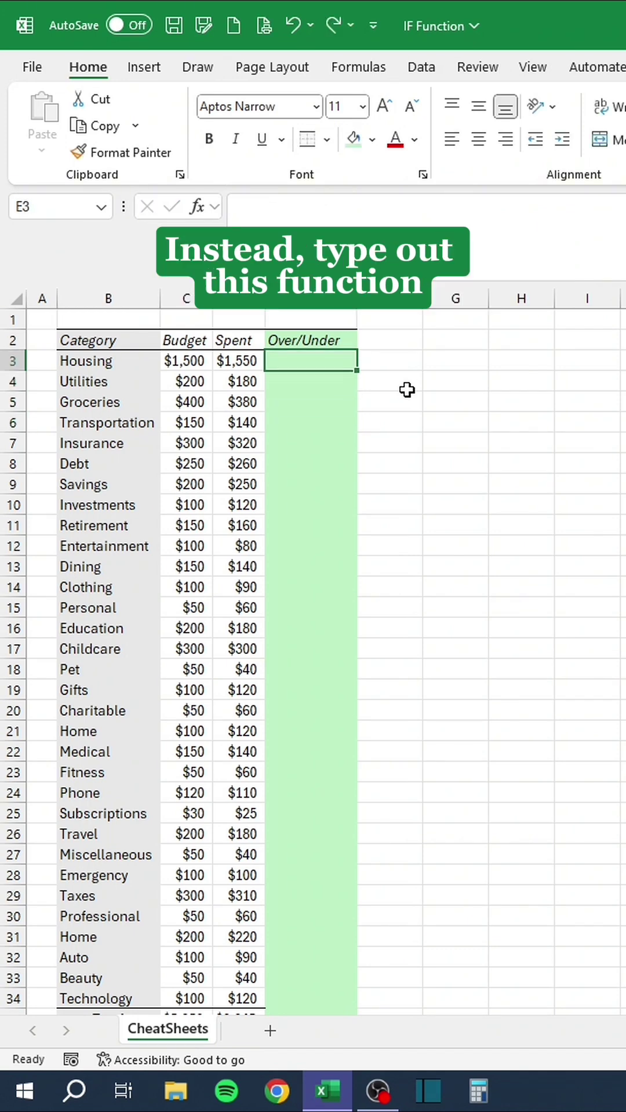
# Enter =IF(D3>C3,"Over Budget","Under Budget") in E3
pyautogui.write('=IF')
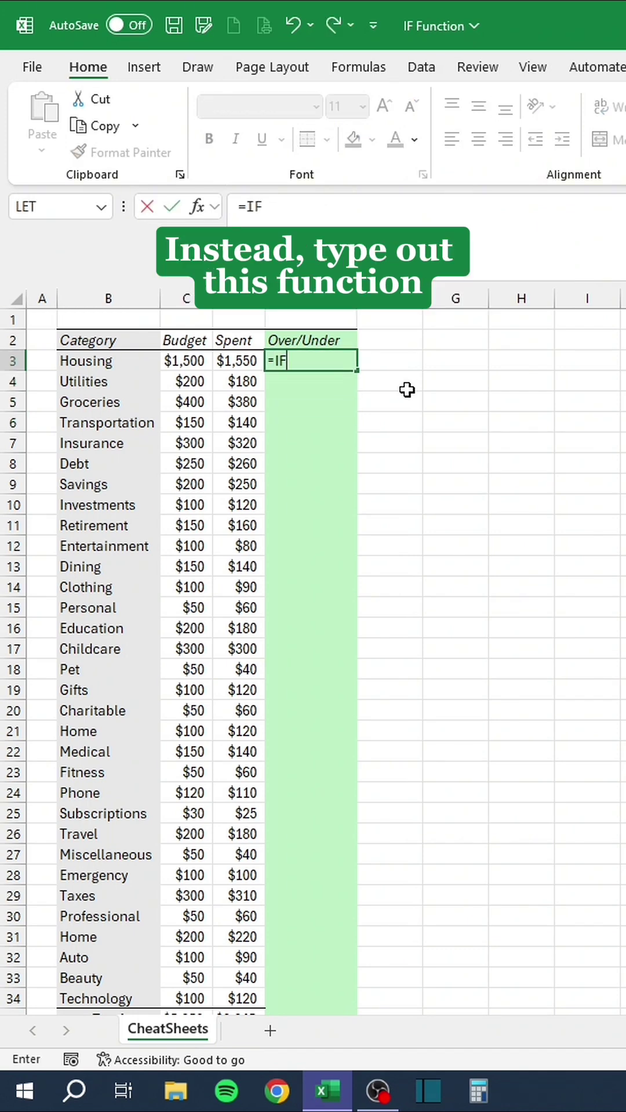
pyautogui.write('(')
pyautogui.press('Left')
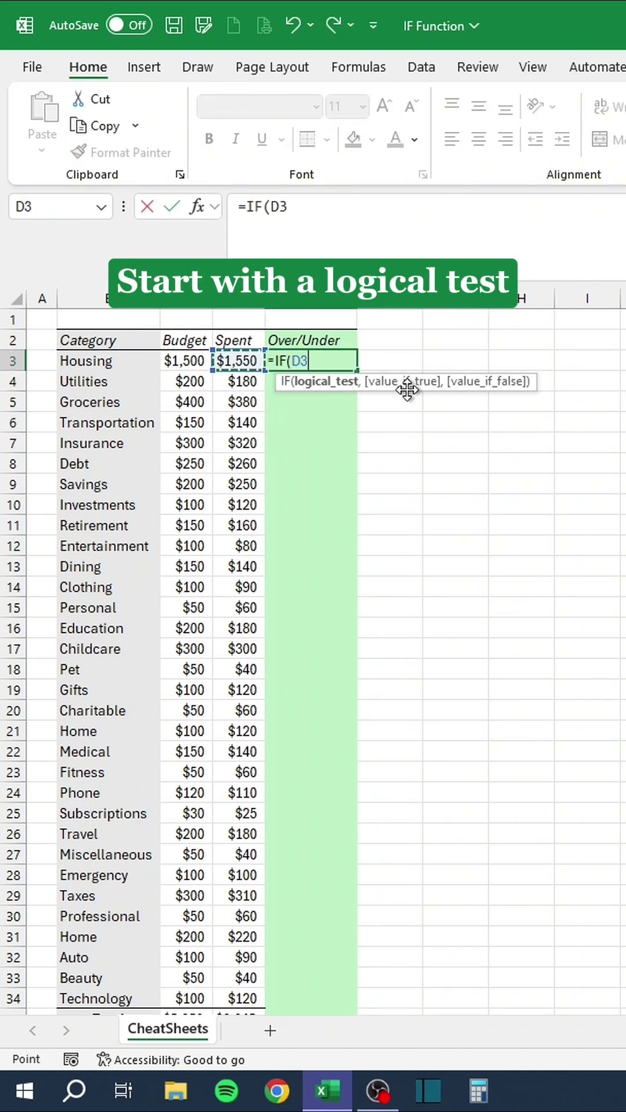
pyautogui.write('>')
pyautogui.press('Left')
pyautogui.press('Left')
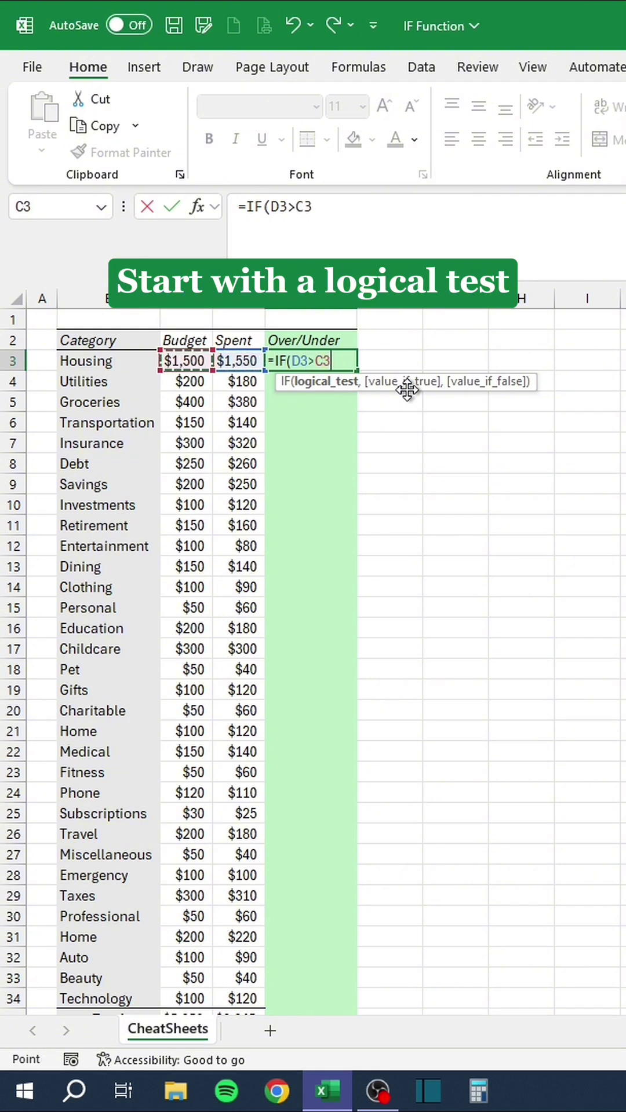
pyautogui.write(',"Over Budget",')
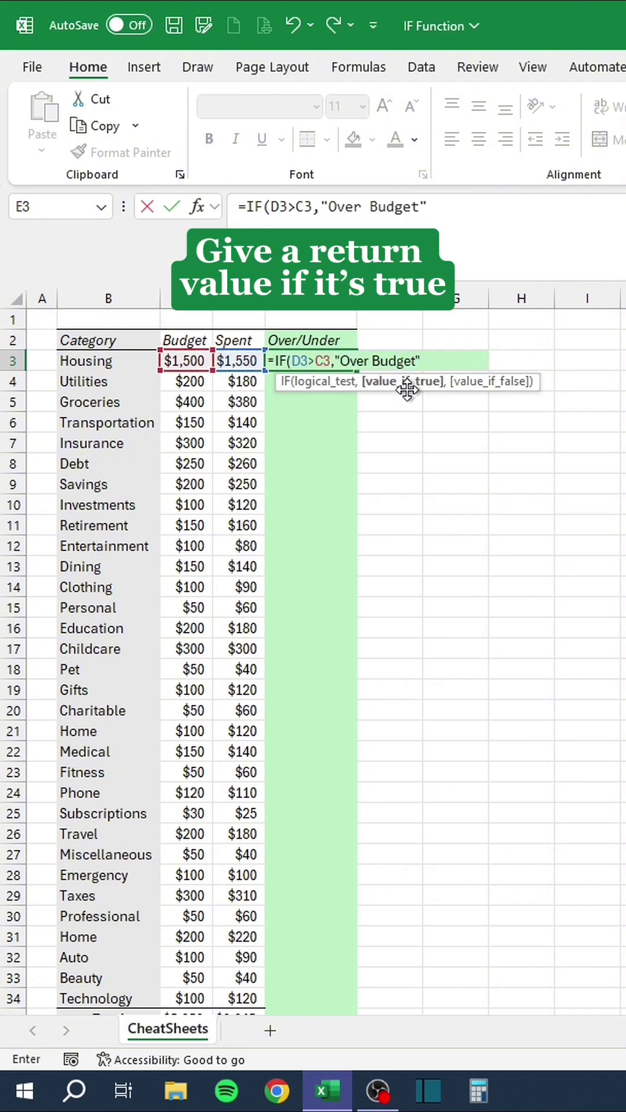
pyautogui.write('"Under Budget")')
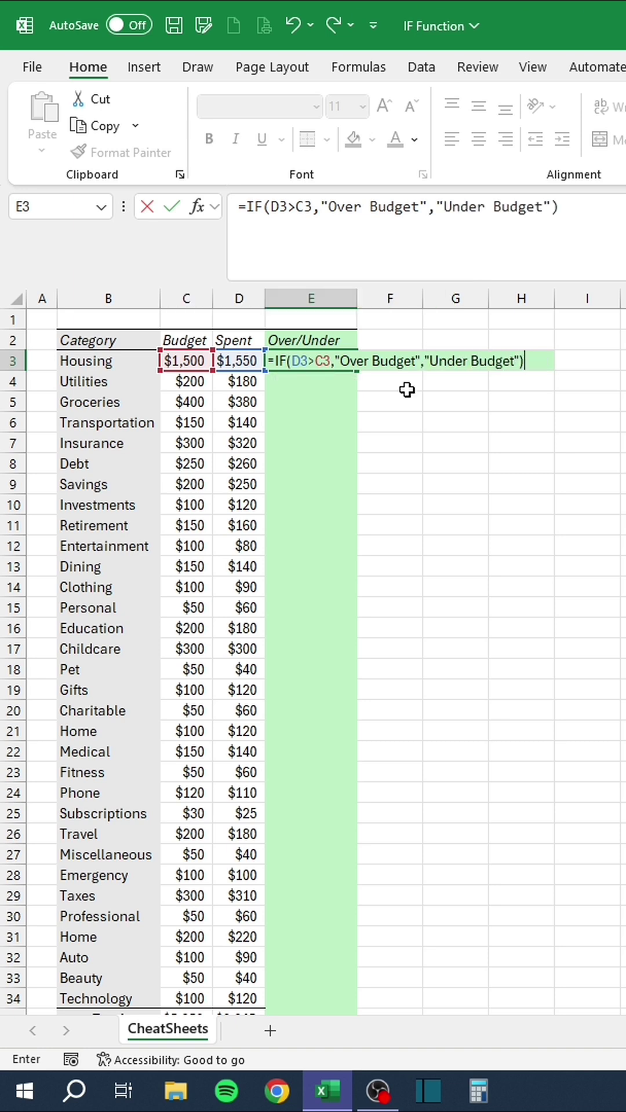
pyautogui.press('Return')
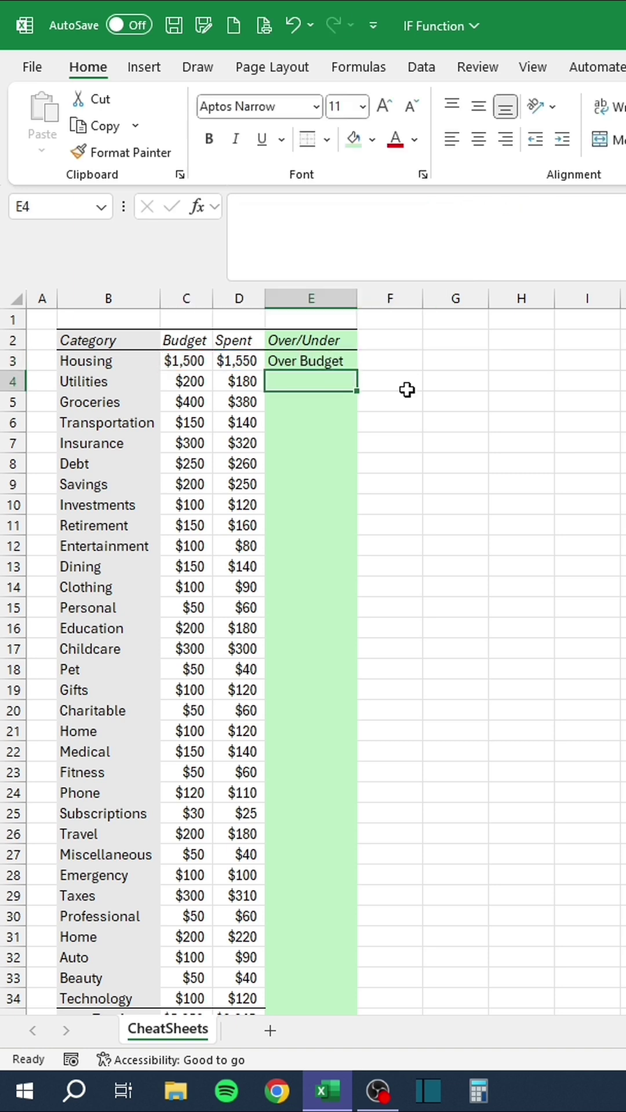
# Fill the IF formula down from E3 to E34 and deselect the column
pyautogui.click(350, 361)
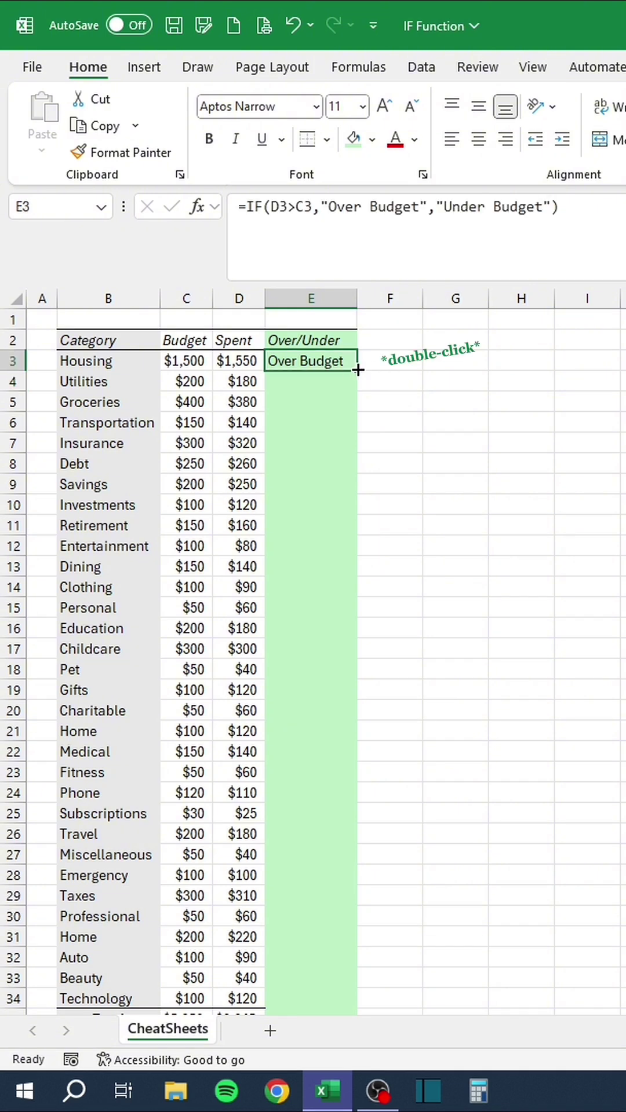
pyautogui.doubleClick(358, 370)
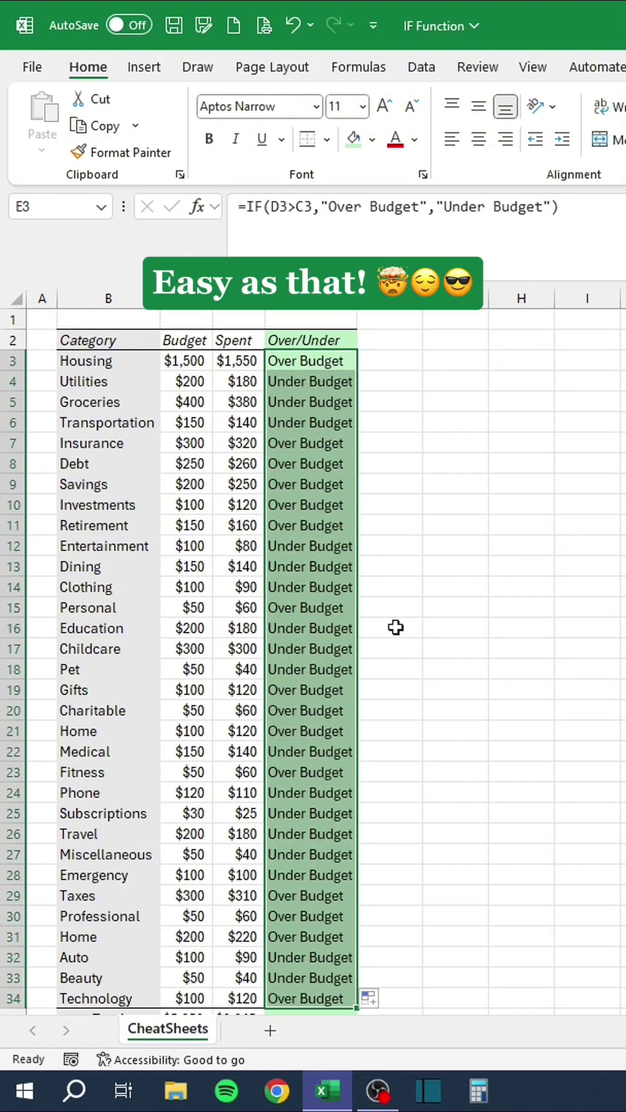
pyautogui.click(400, 654)
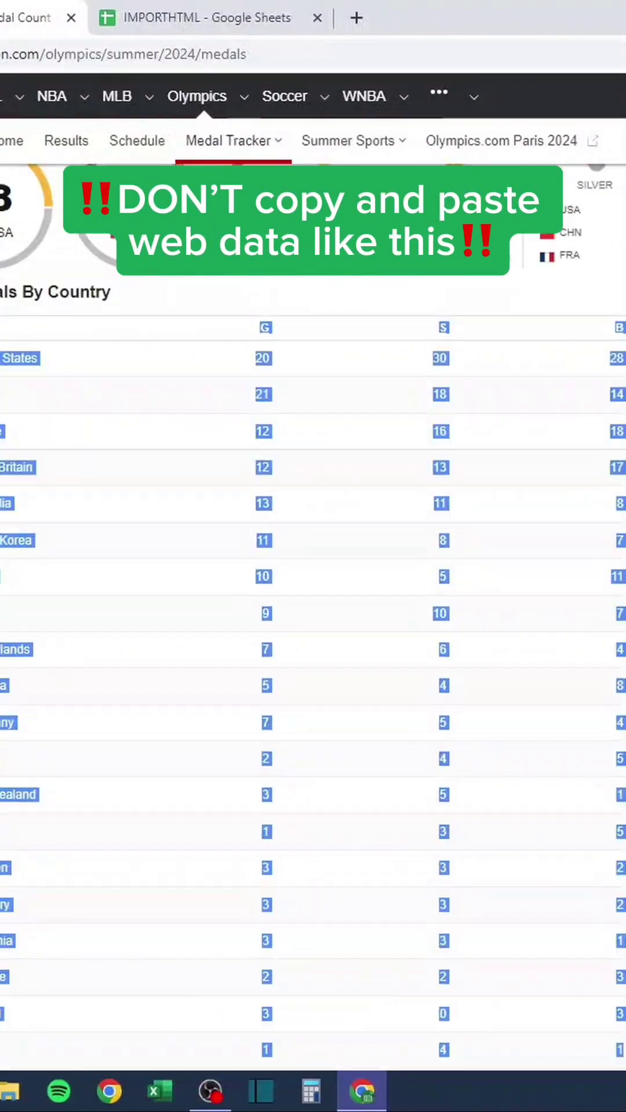
# Paste the copied medal table text into A1 of the IMPORTHTML sheet, then delete the messy result
pyautogui.scroll(-15, 313, 617)
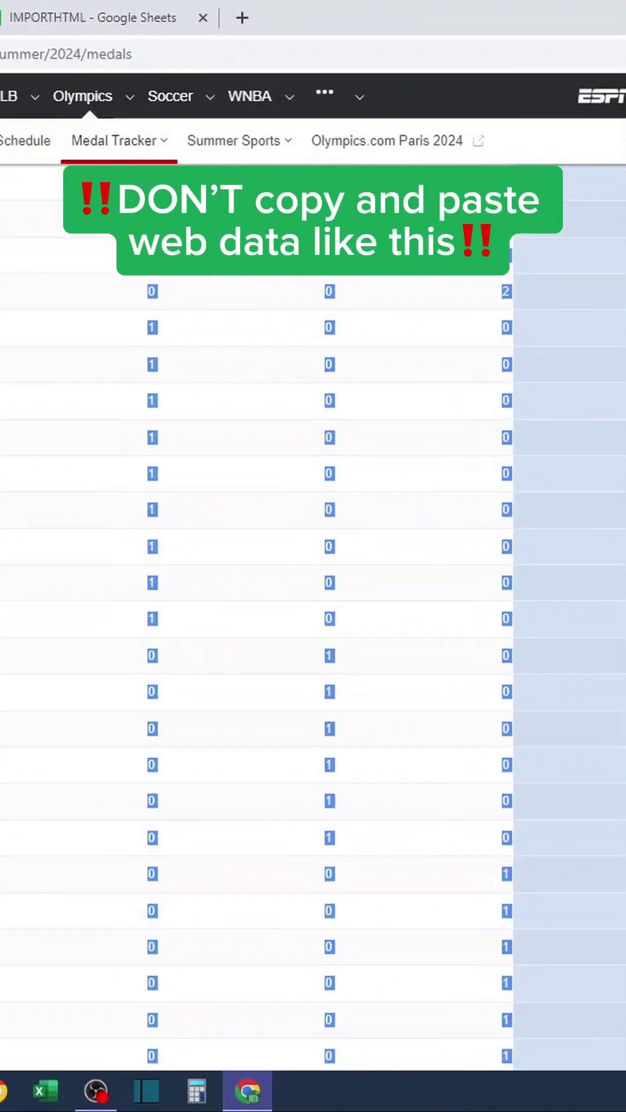
pyautogui.click(56, 12)
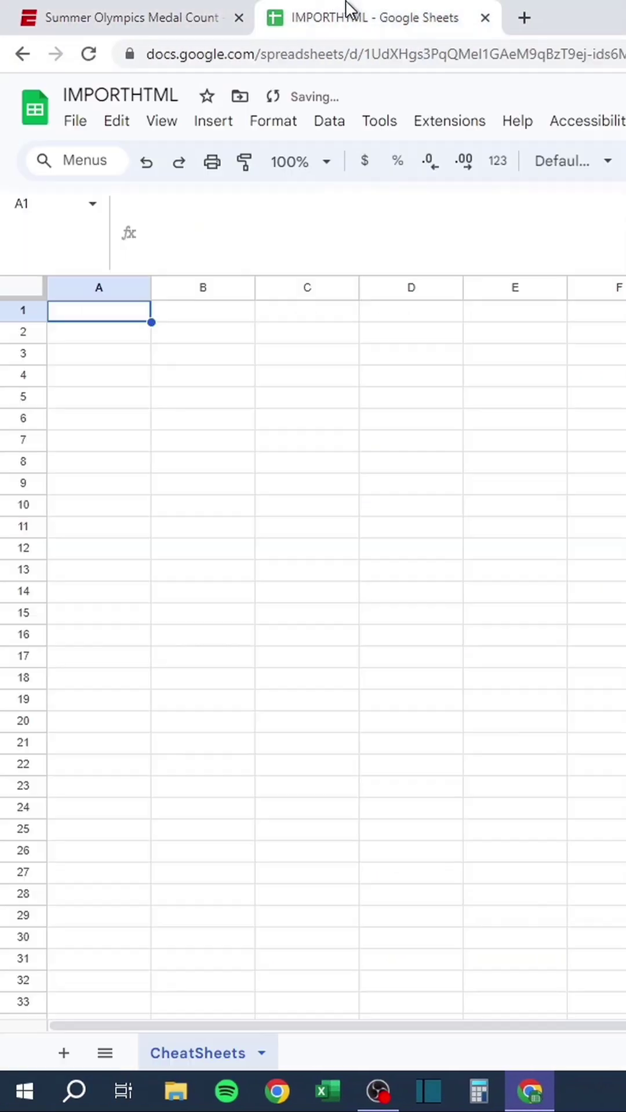
pyautogui.hotkey('ctrl', 'v')
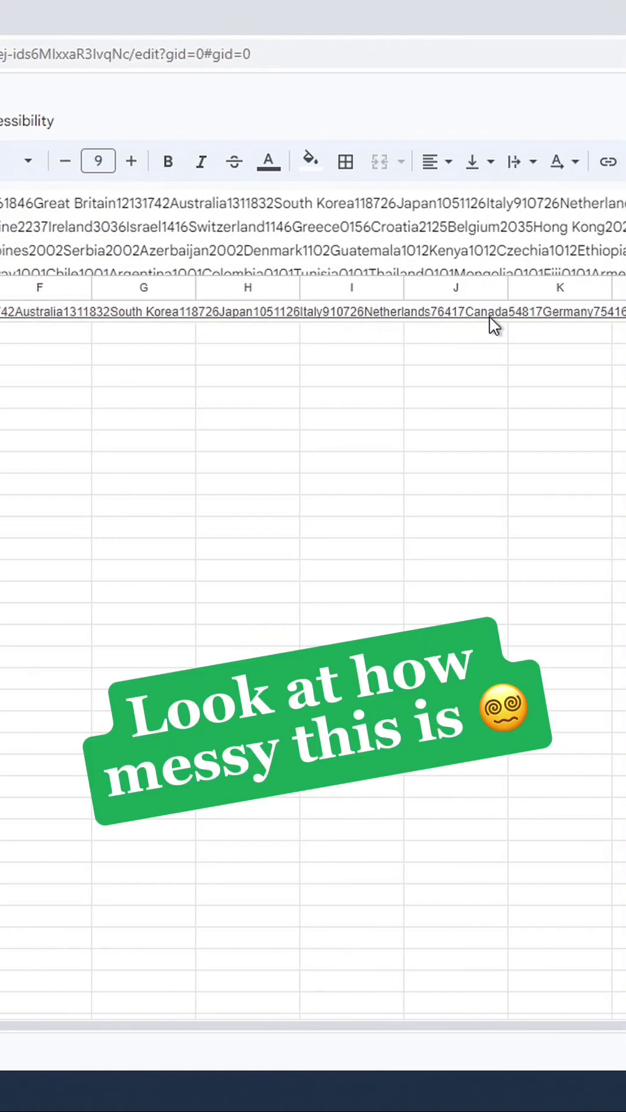
pyautogui.press('Delete')
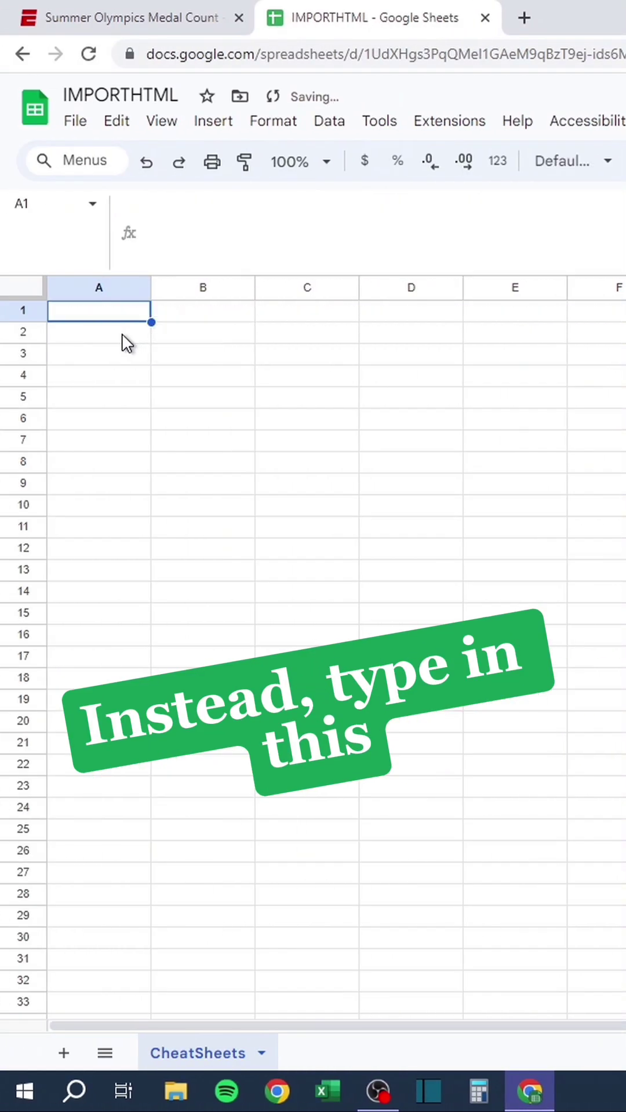
# Enter =IMPORTHTML in A1 with the copied ESPN medals URL, "table" and 4 to import the table
pyautogui.write('=im')
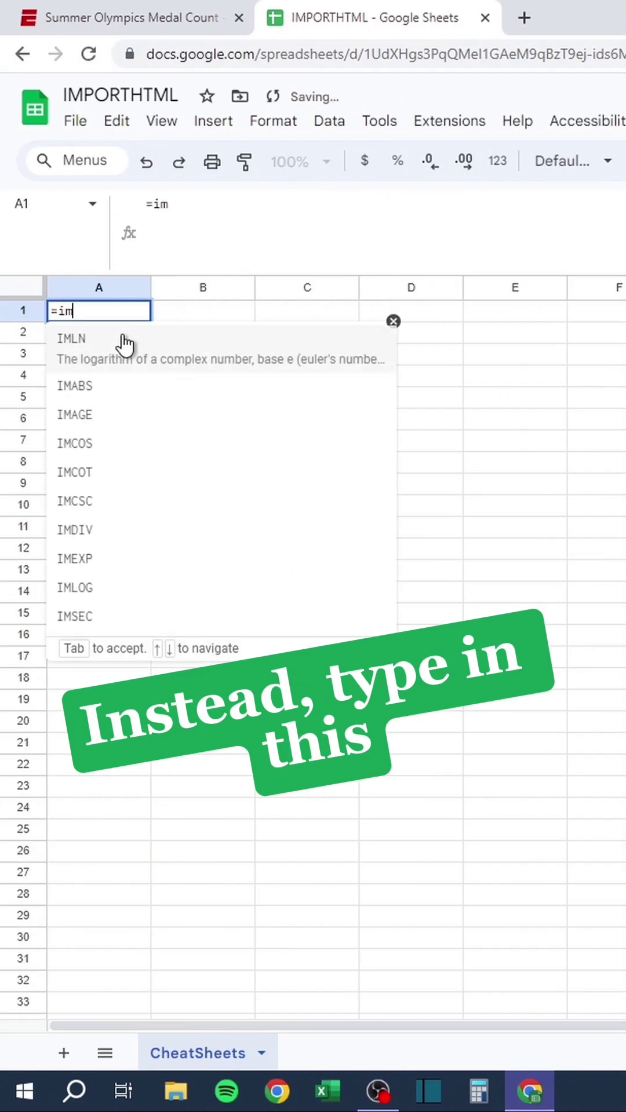
pyautogui.write('porthtml')
pyautogui.click(123, 338)
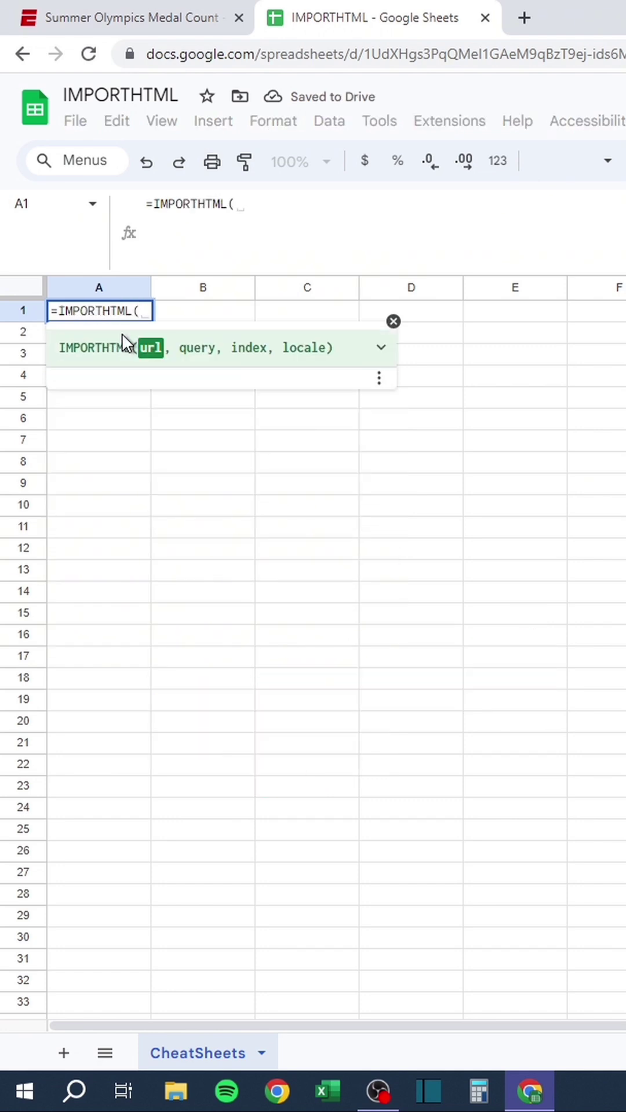
pyautogui.write('"')
pyautogui.click(148, 19)
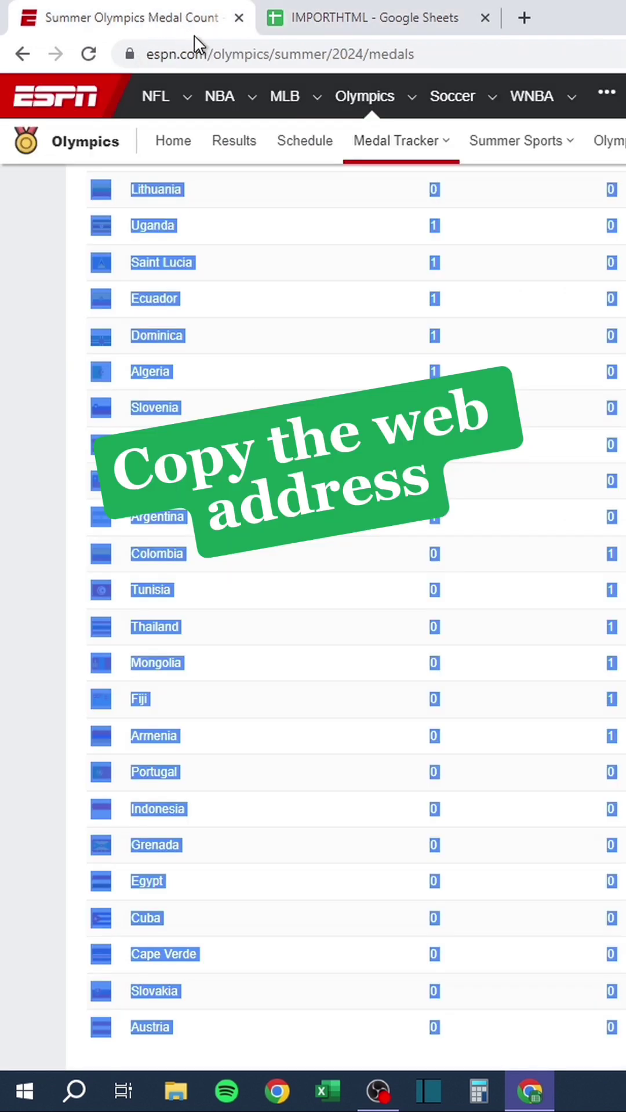
pyautogui.rightClick(215, 60)
pyautogui.click(269, 170)
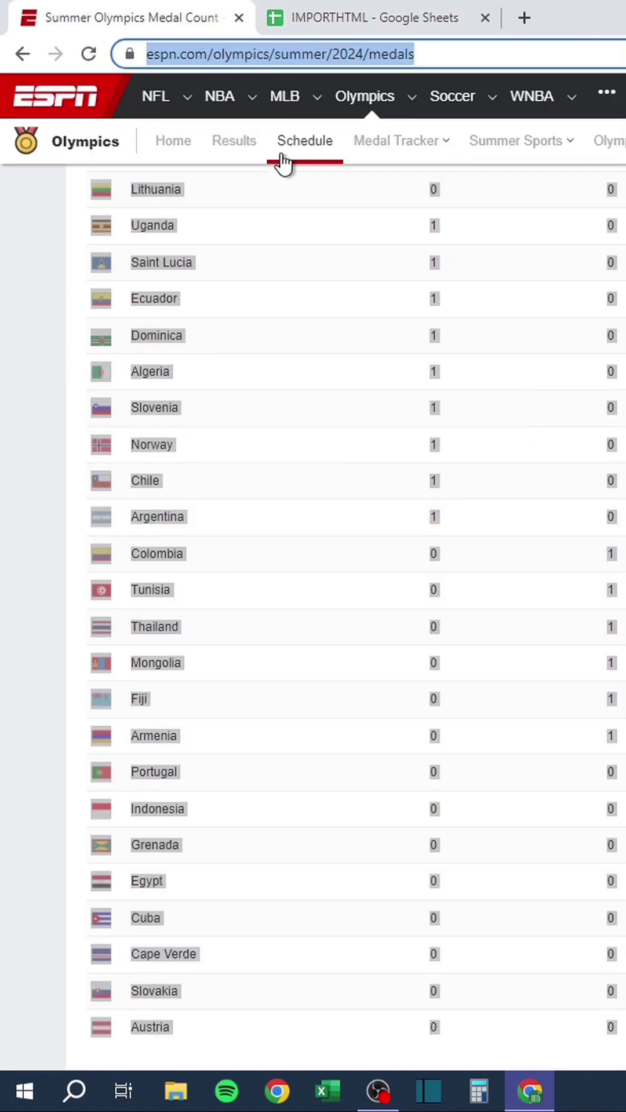
pyautogui.click(341, 20)
pyautogui.rightClick(256, 204)
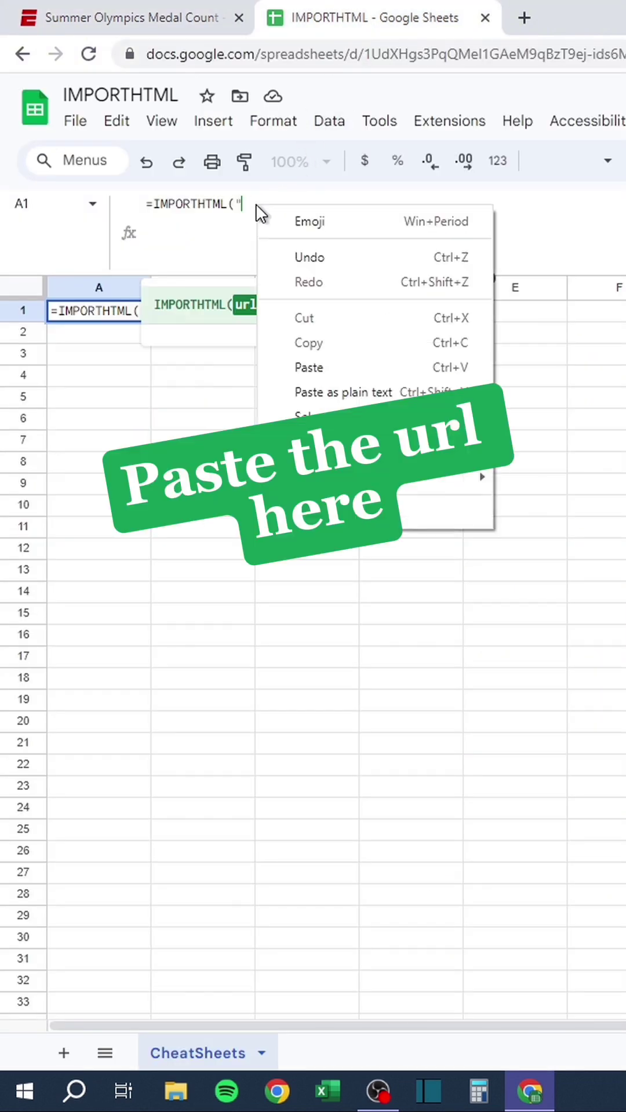
pyautogui.click(306, 366)
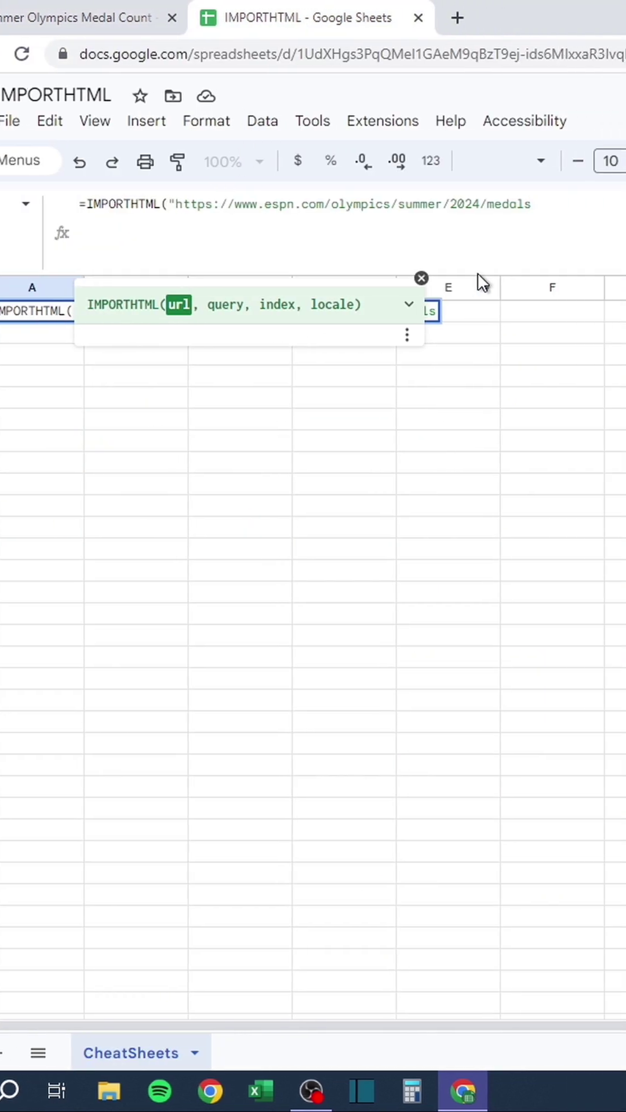
pyautogui.write(',"table",')
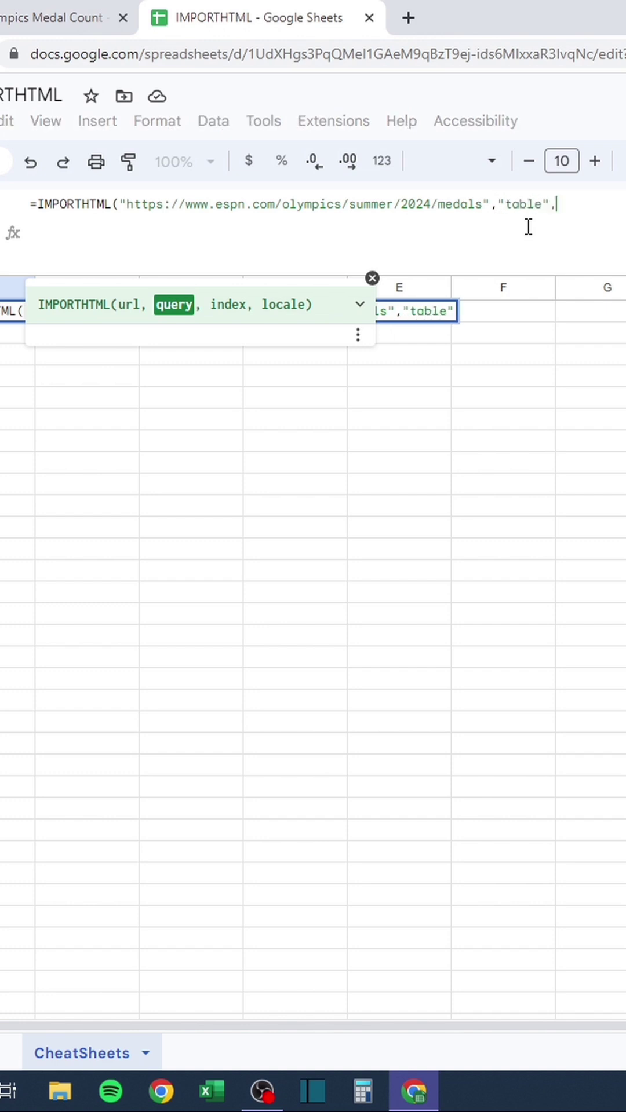
pyautogui.write('4)')
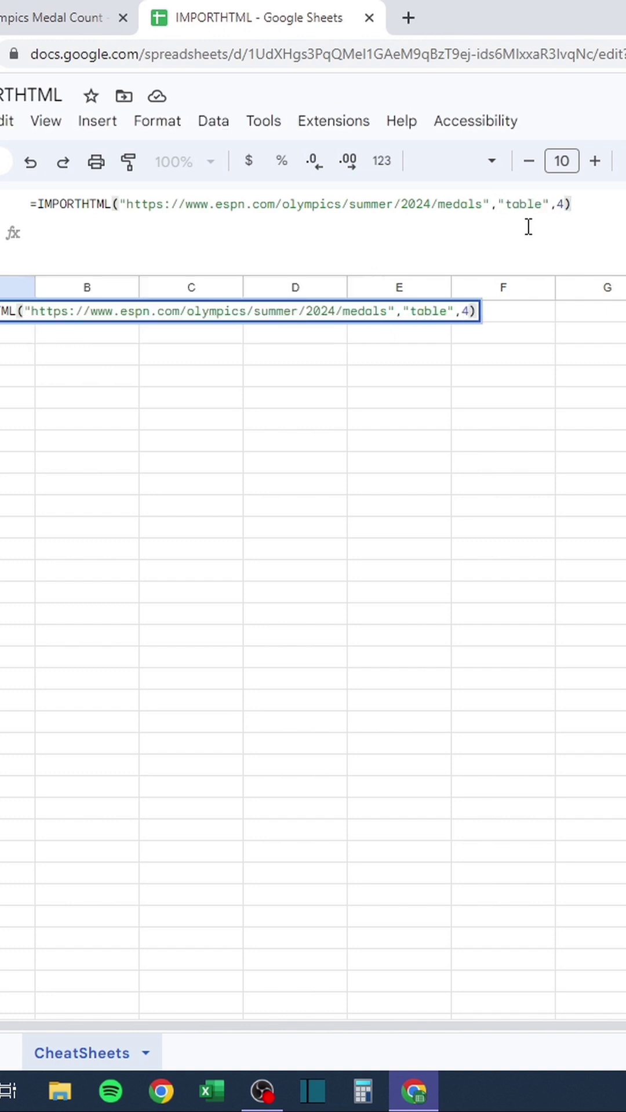
pyautogui.press('Return')
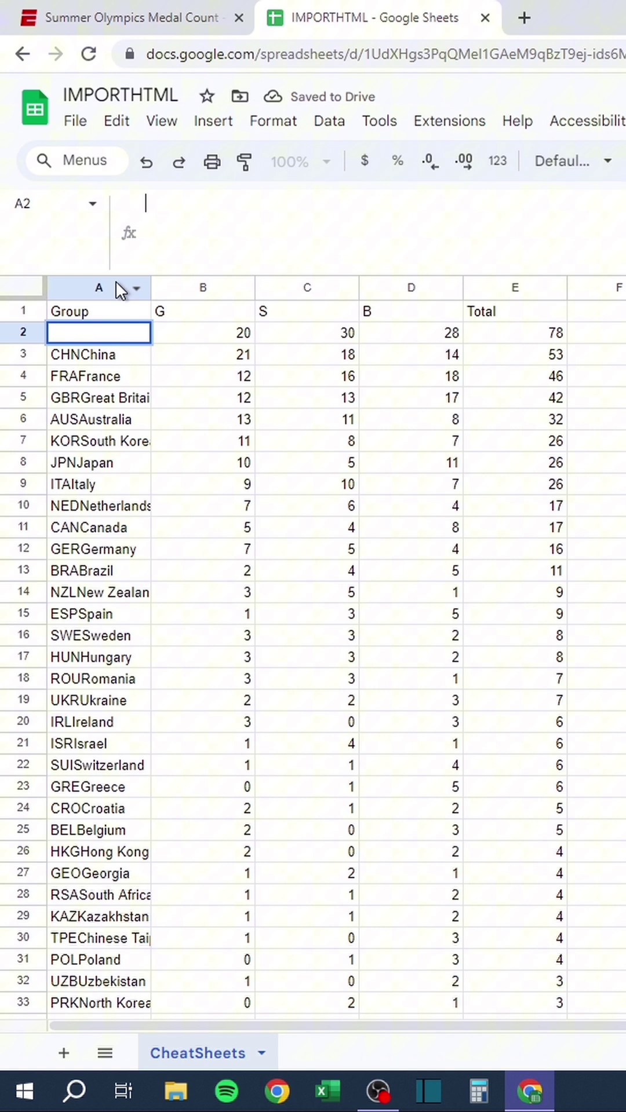
# Autofit columns A–E to the imported medal data
pyautogui.moveTo(116, 282); pyautogui.dragTo(469, 288)
pyautogui.doubleClick(463, 288)
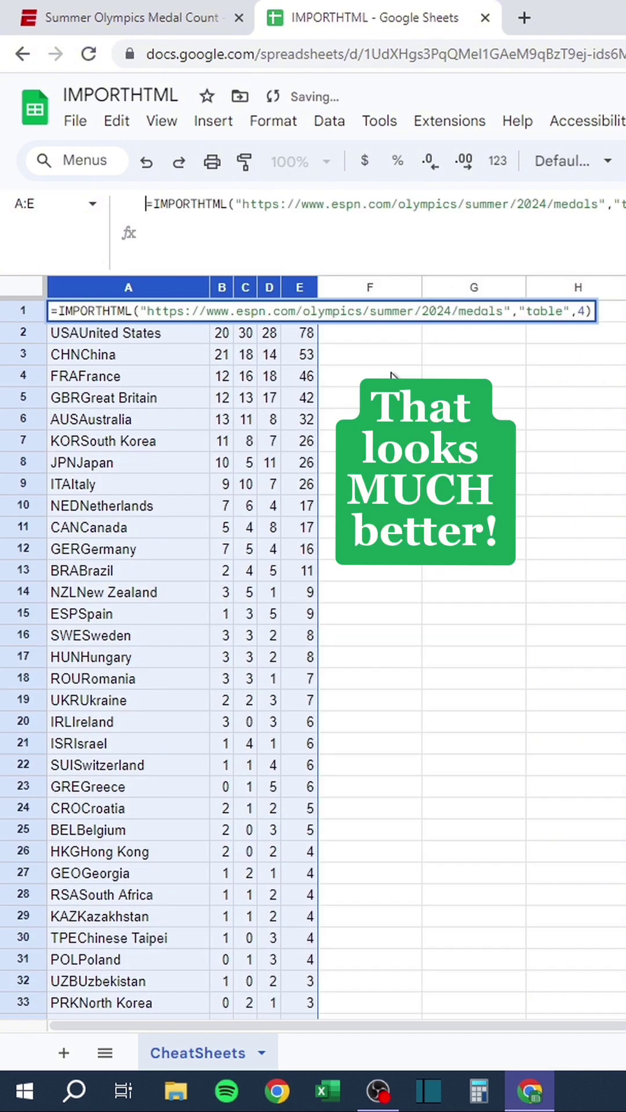
pyautogui.click(359, 484)
pyautogui.click(364, 528)
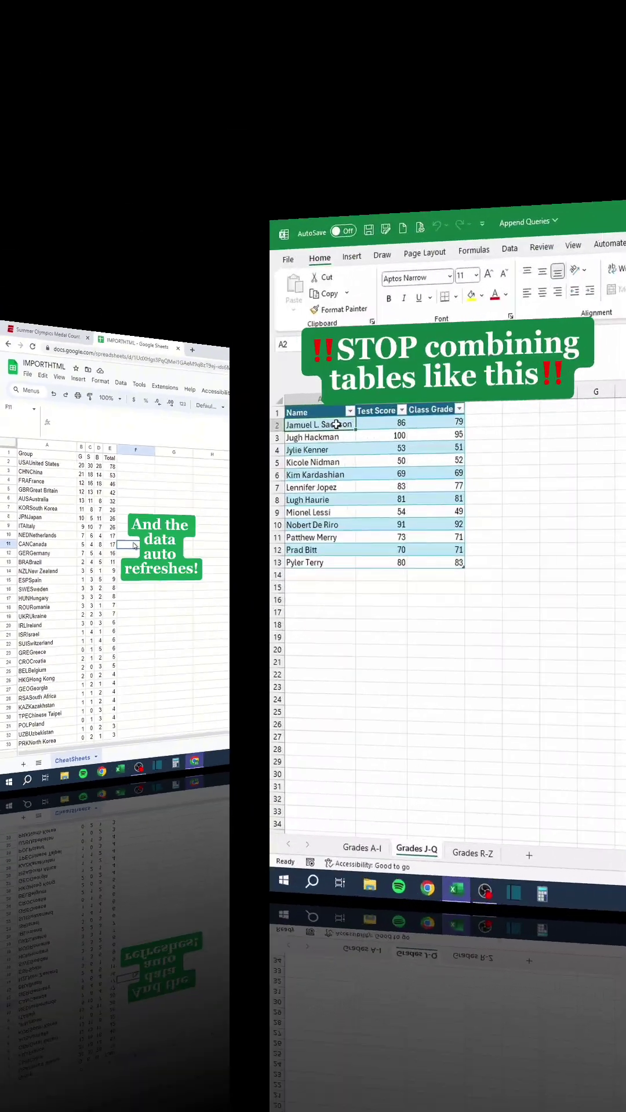
# Copy the Grades J-Q data rows and paste them below the Grades A-I table
pyautogui.moveTo(87, 340); pyautogui.dragTo(293, 566)
pyautogui.hotkey('ctrl', 'c')
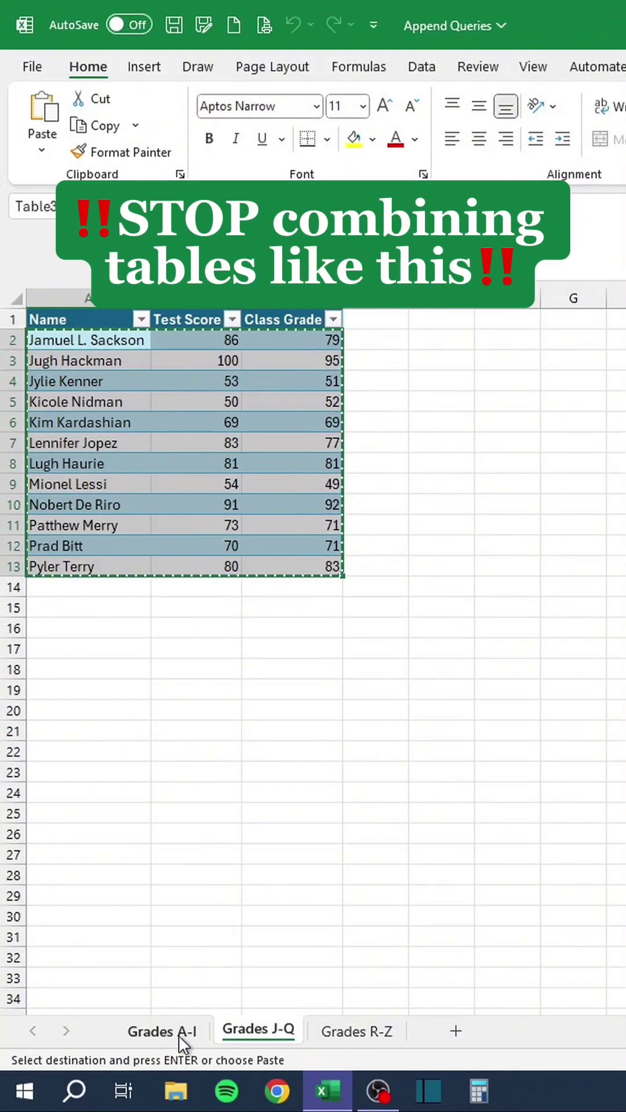
pyautogui.click(179, 1032)
pyautogui.click(102, 586)
pyautogui.press('Return')
# Copy the Grades R-Z data rows and paste them at row 26 under the combined rows
pyautogui.click(354, 1032)
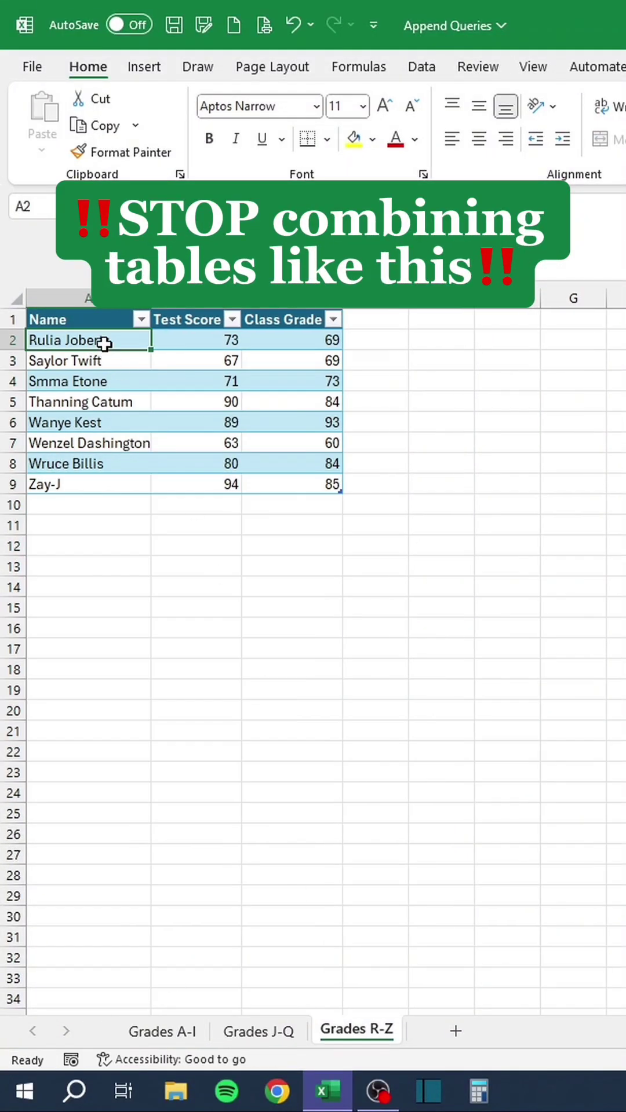
pyautogui.moveTo(104, 342); pyautogui.dragTo(273, 485)
pyautogui.hotkey('ctrl', 'c')
pyautogui.click(169, 1031)
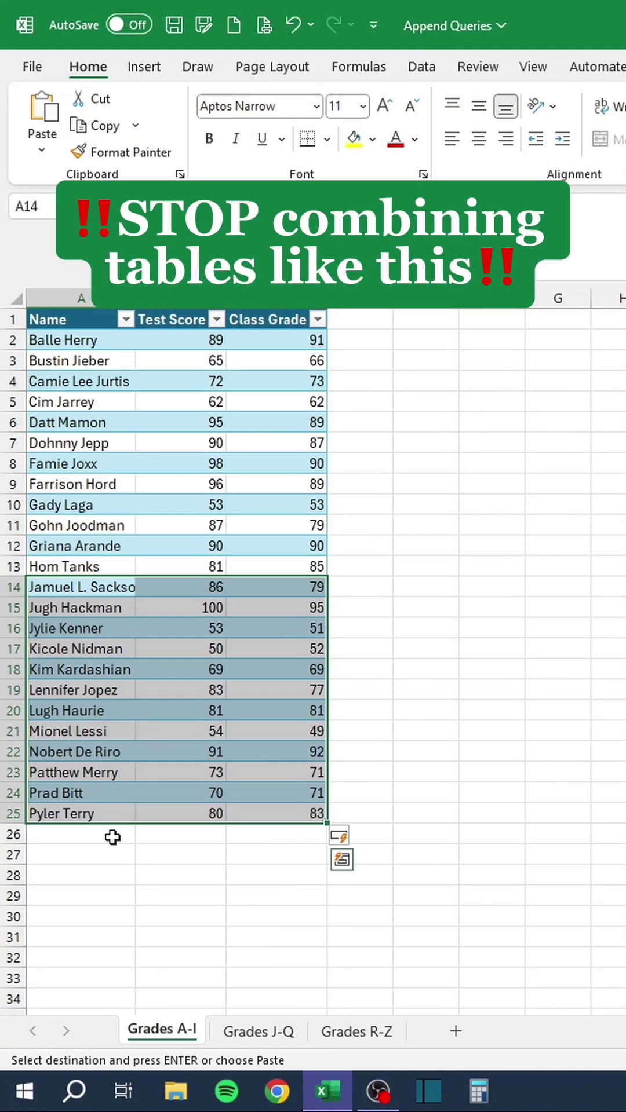
pyautogui.click(112, 837)
pyautogui.press('Return')
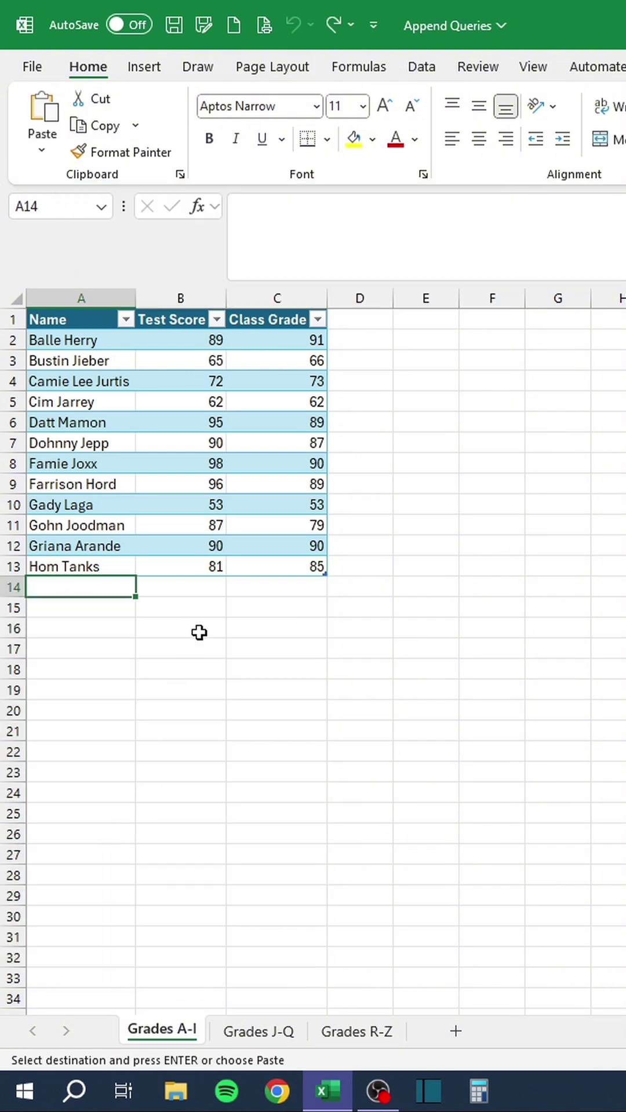
# Append the Grades A-I, J-Q and R-Z tables into one query
pyautogui.click(439, 78)
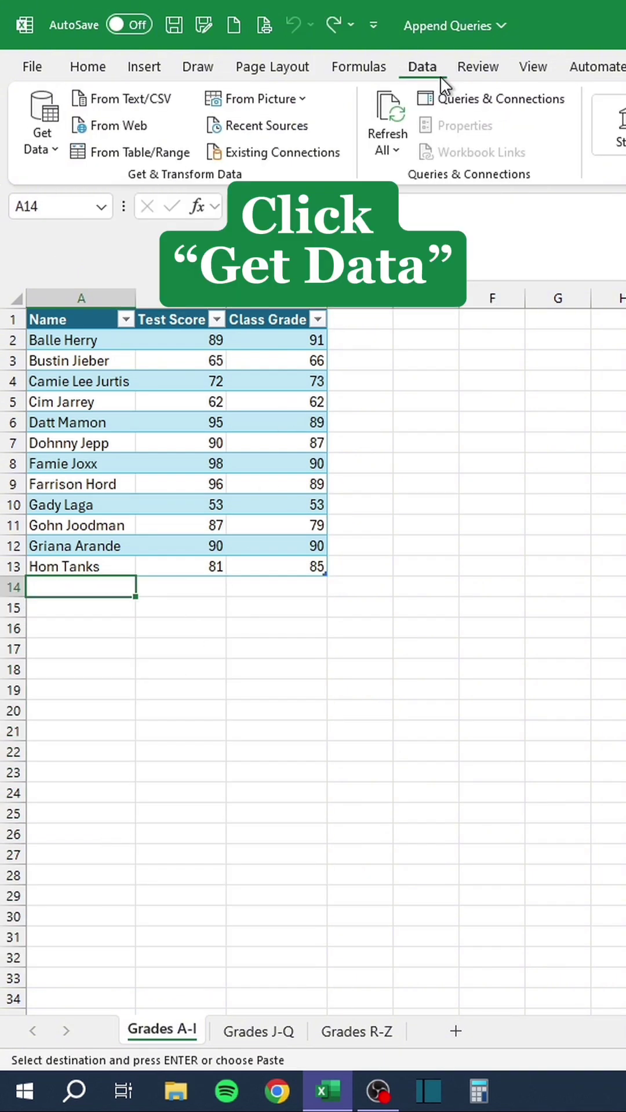
pyautogui.click(44, 141)
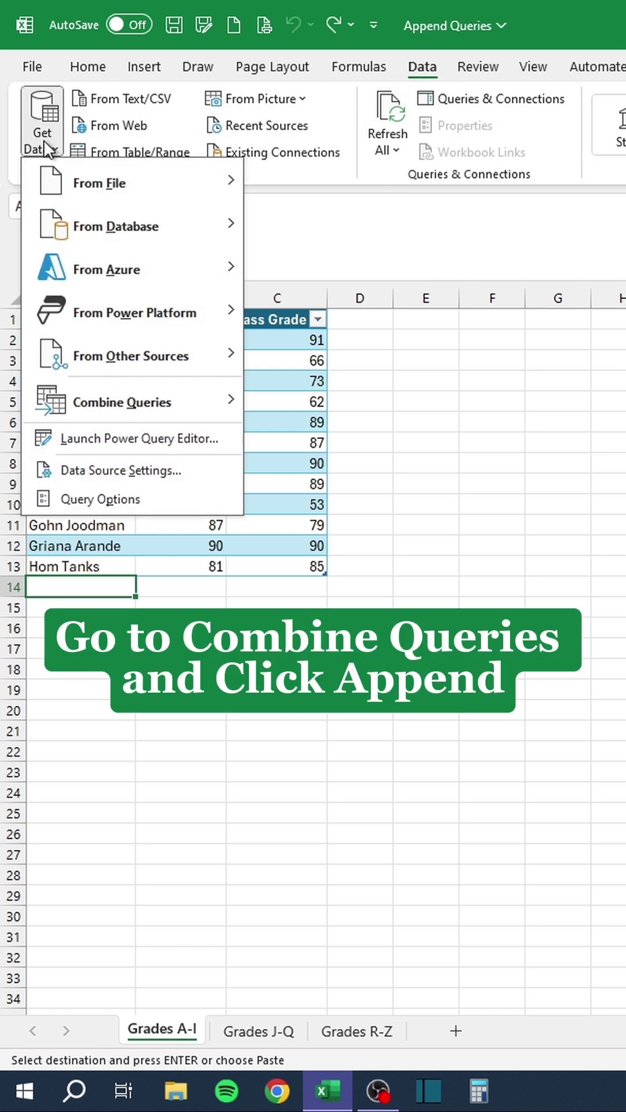
pyautogui.moveTo(143, 403)
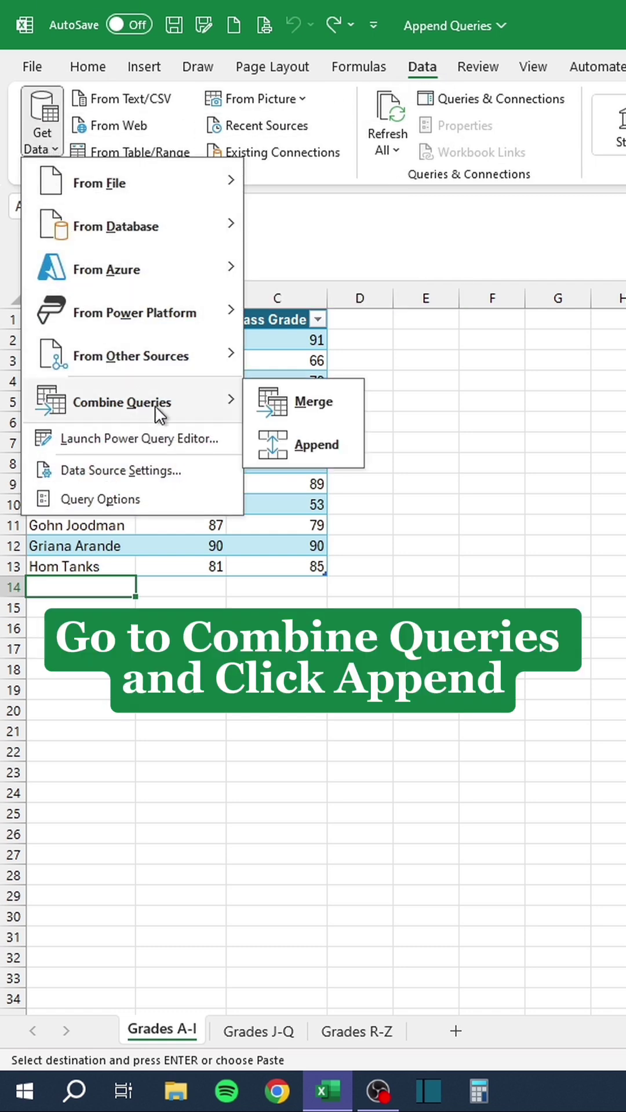
pyautogui.click(287, 443)
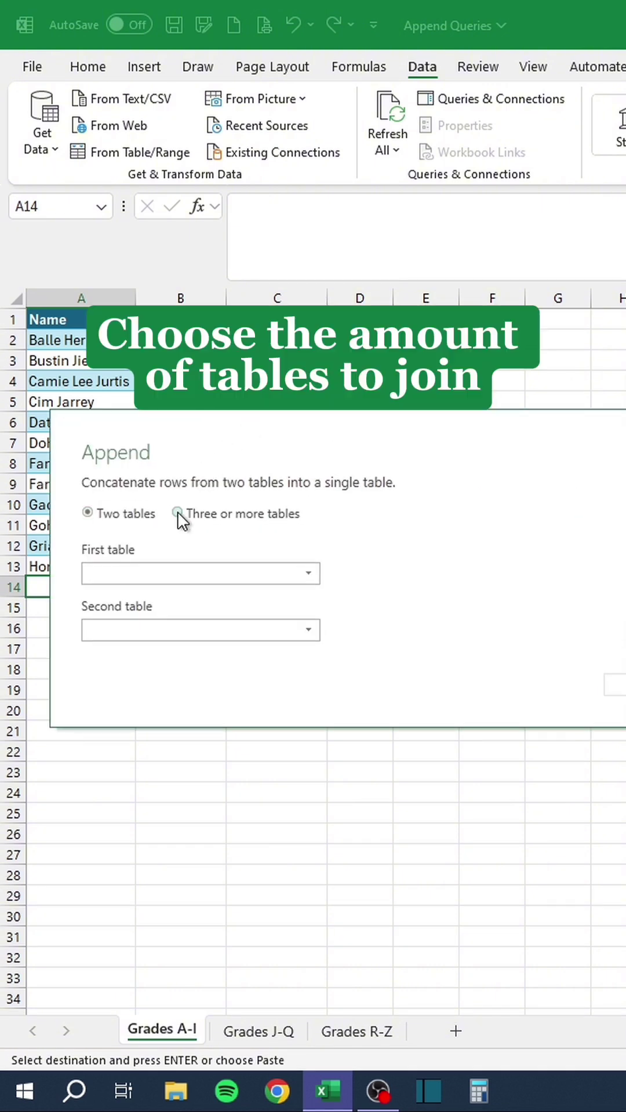
pyautogui.click(177, 512)
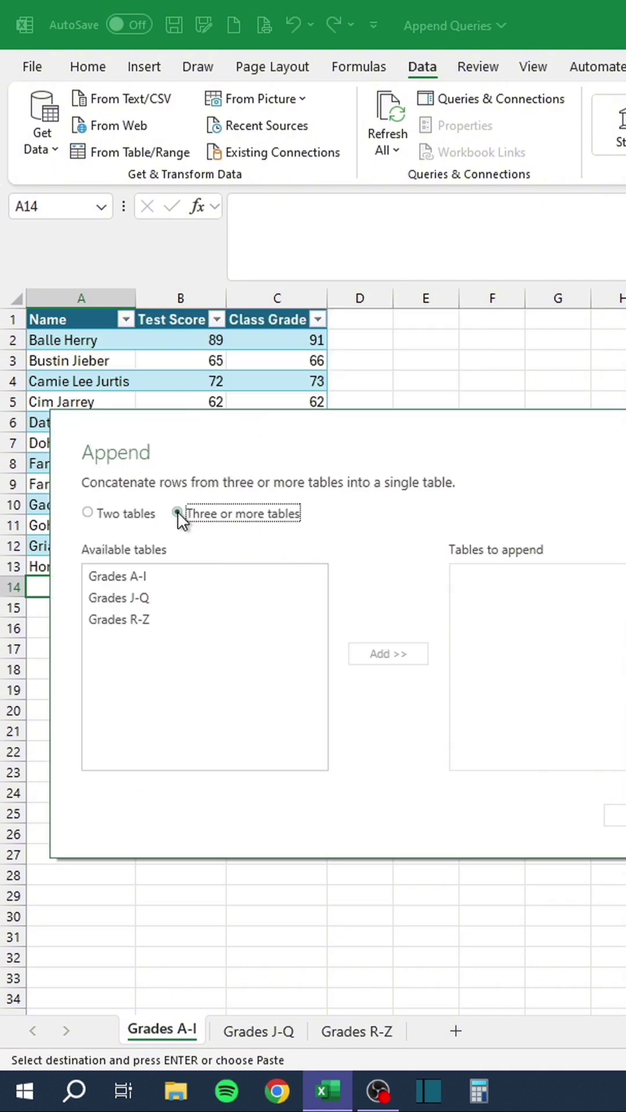
pyautogui.click(169, 576)
pyautogui.click(376, 655)
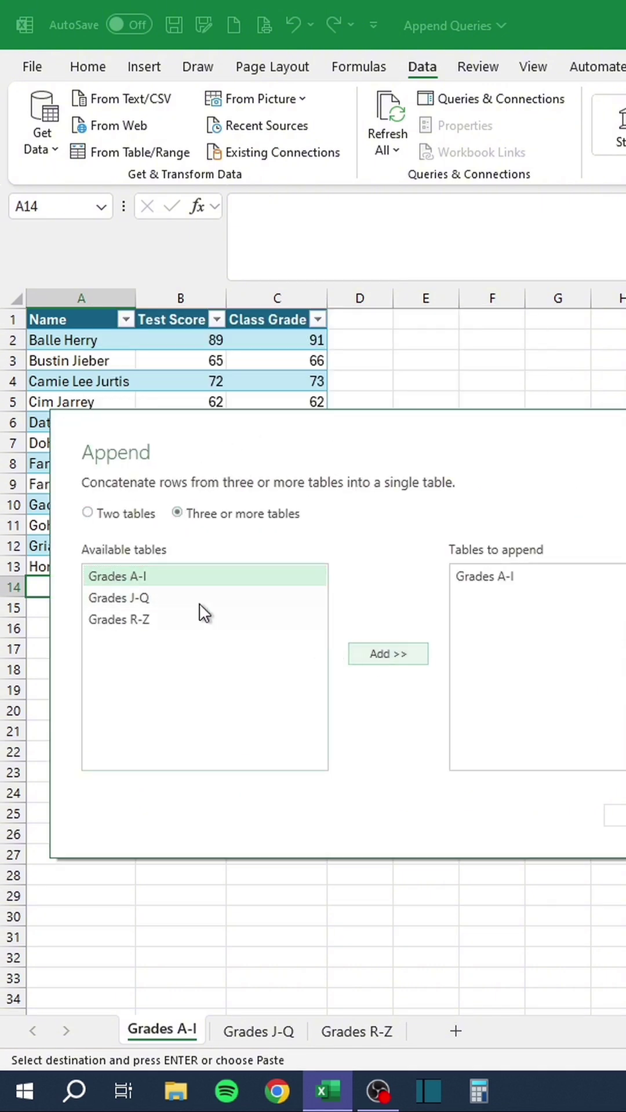
pyautogui.click(161, 596)
pyautogui.click(382, 653)
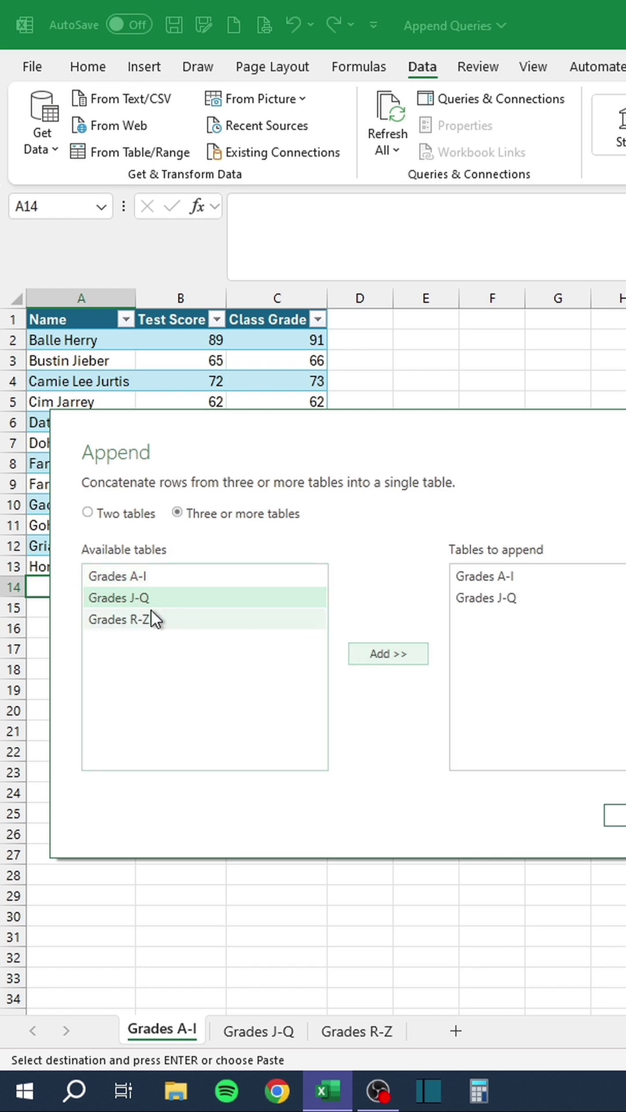
pyautogui.click(174, 619)
pyautogui.click(401, 660)
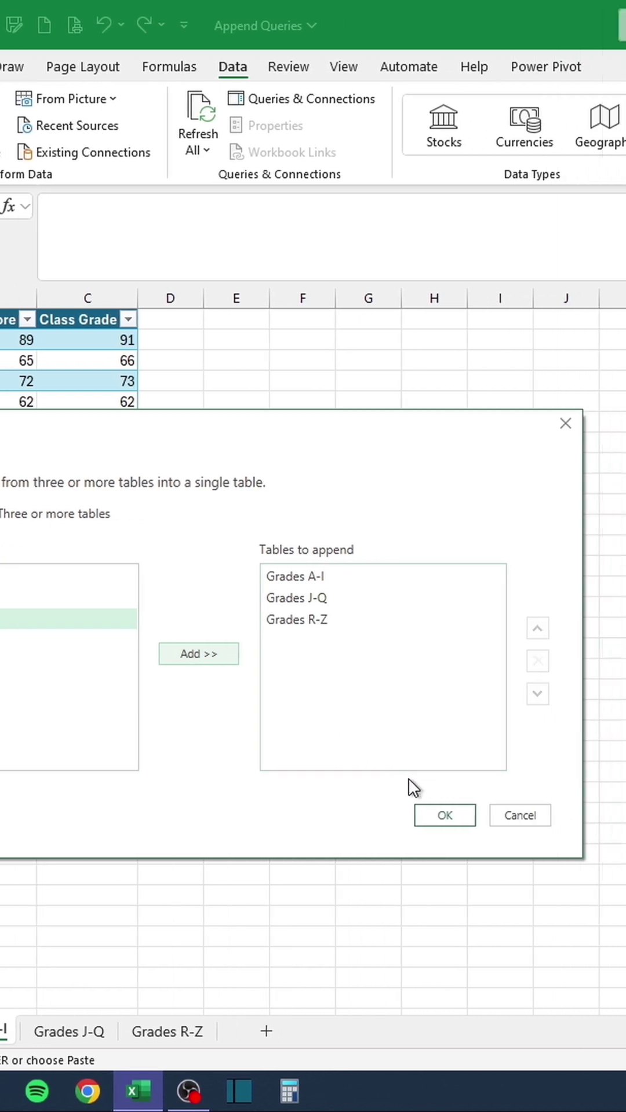
pyautogui.click(615, 815)
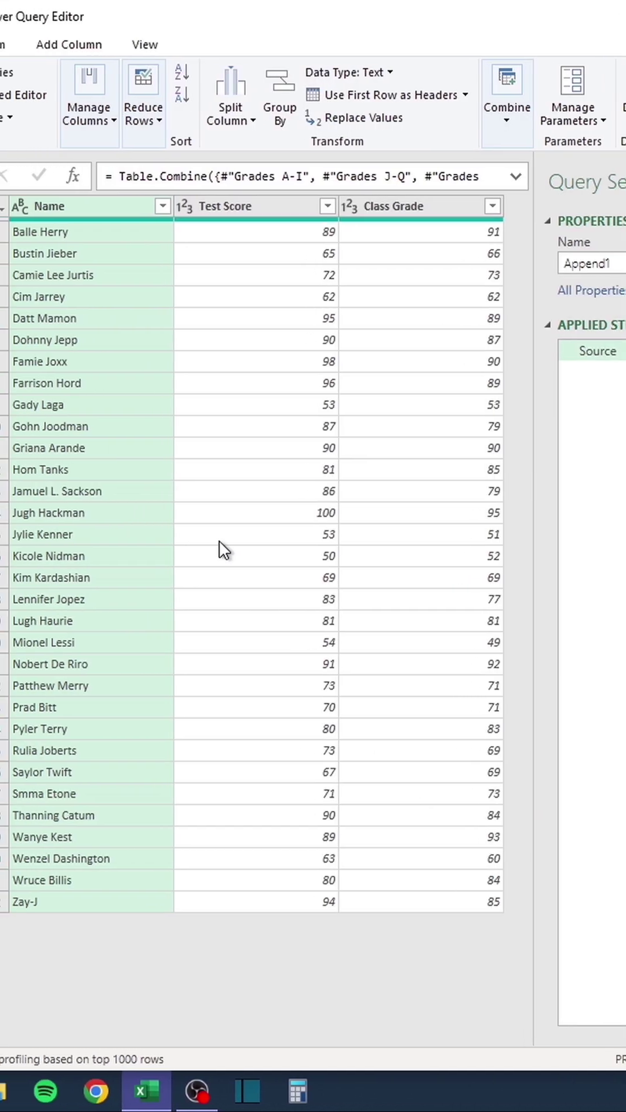
# Rename the appended query All Grades and load it into the workbook
pyautogui.doubleClick(69, 267)
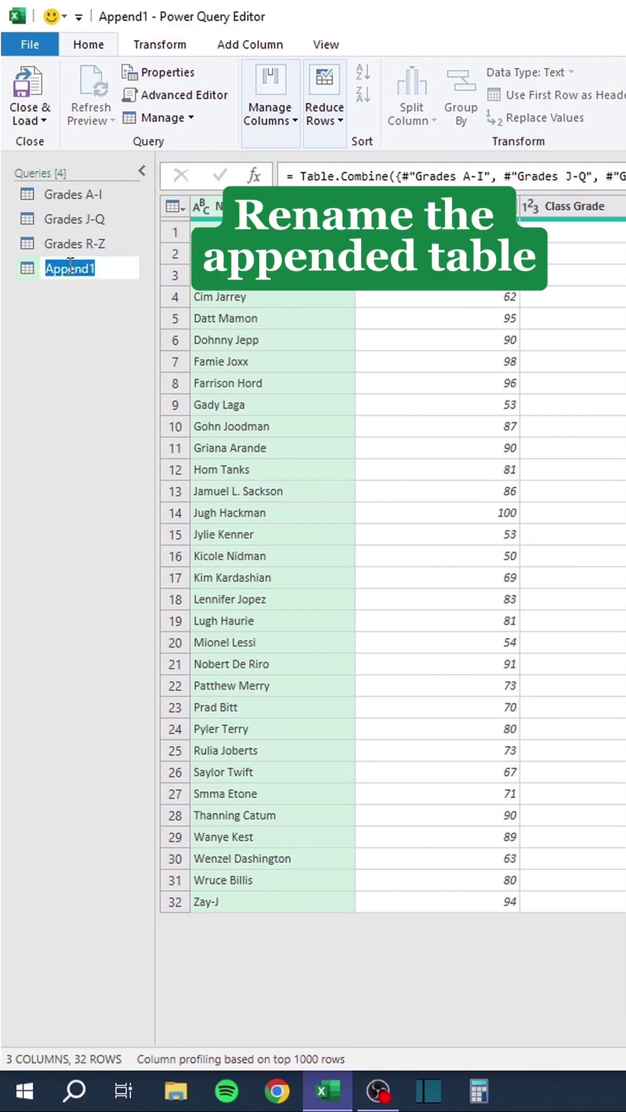
pyautogui.write('All Grades')
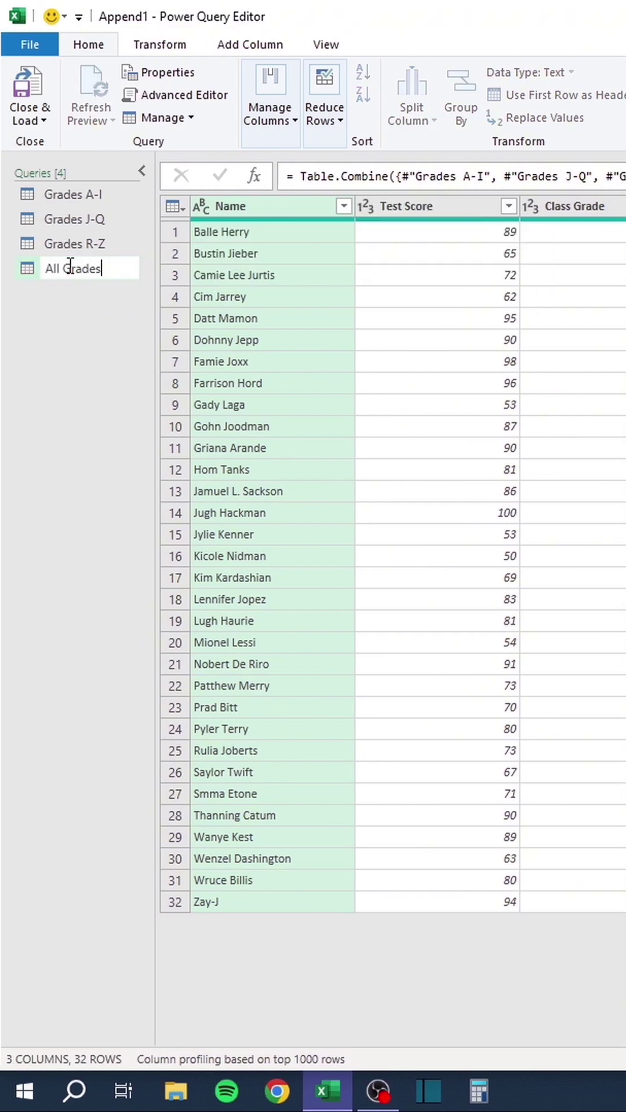
pyautogui.press('Return')
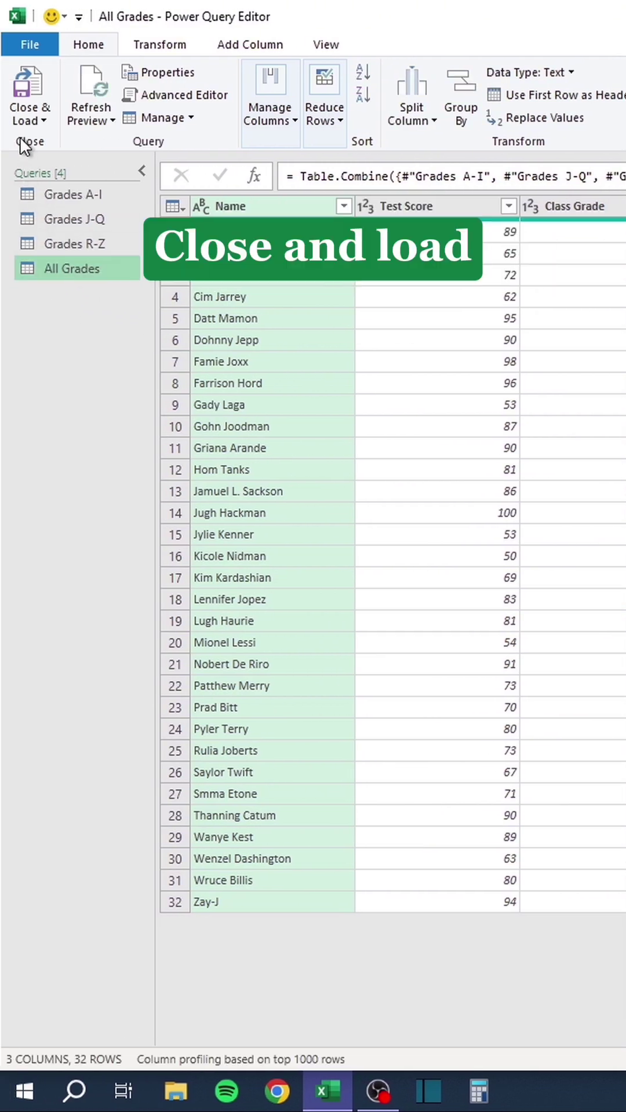
pyautogui.click(33, 86)
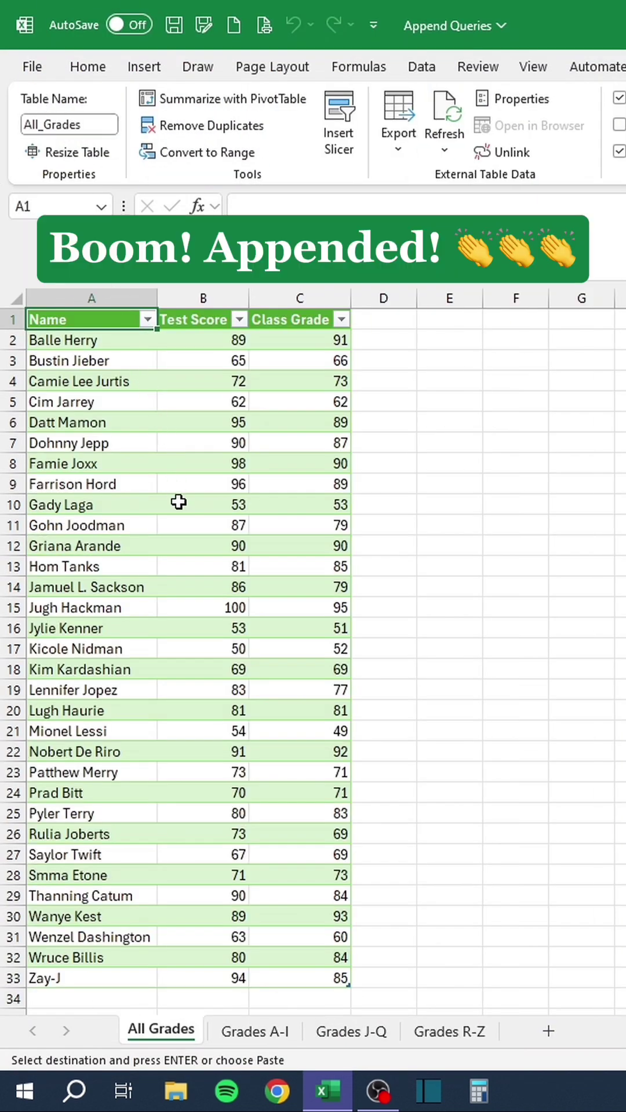
pyautogui.click(196, 560)
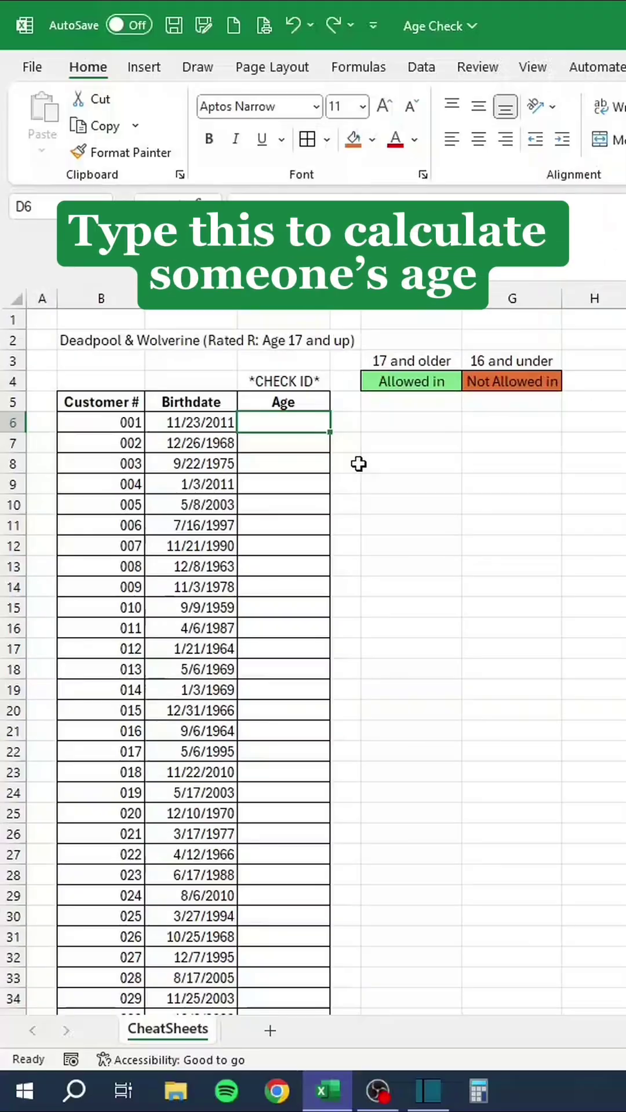
# Enter =DATEDIF(C6,TODAY(),"Y") in D6 and fill it down the Age column
pyautogui.write('=D')
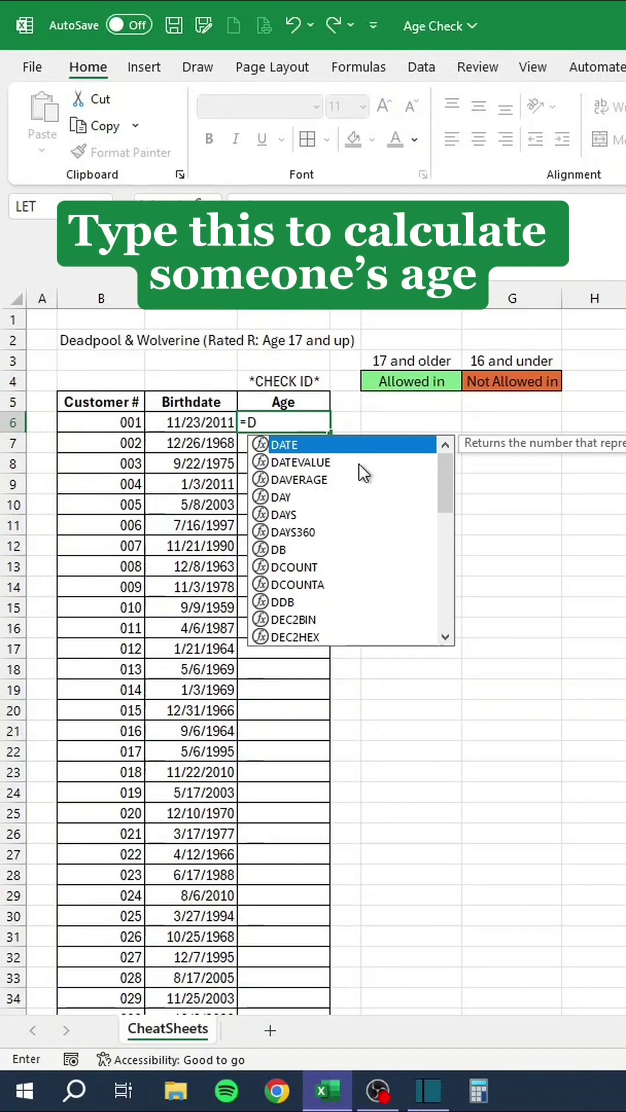
pyautogui.write('ATEDIF(')
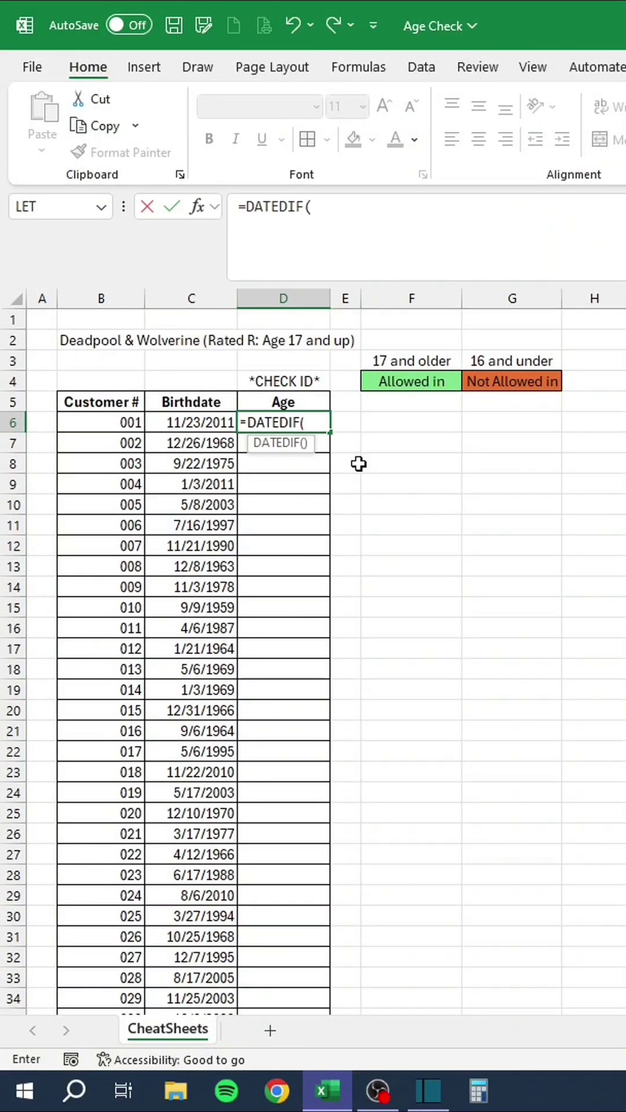
pyautogui.click(210, 425)
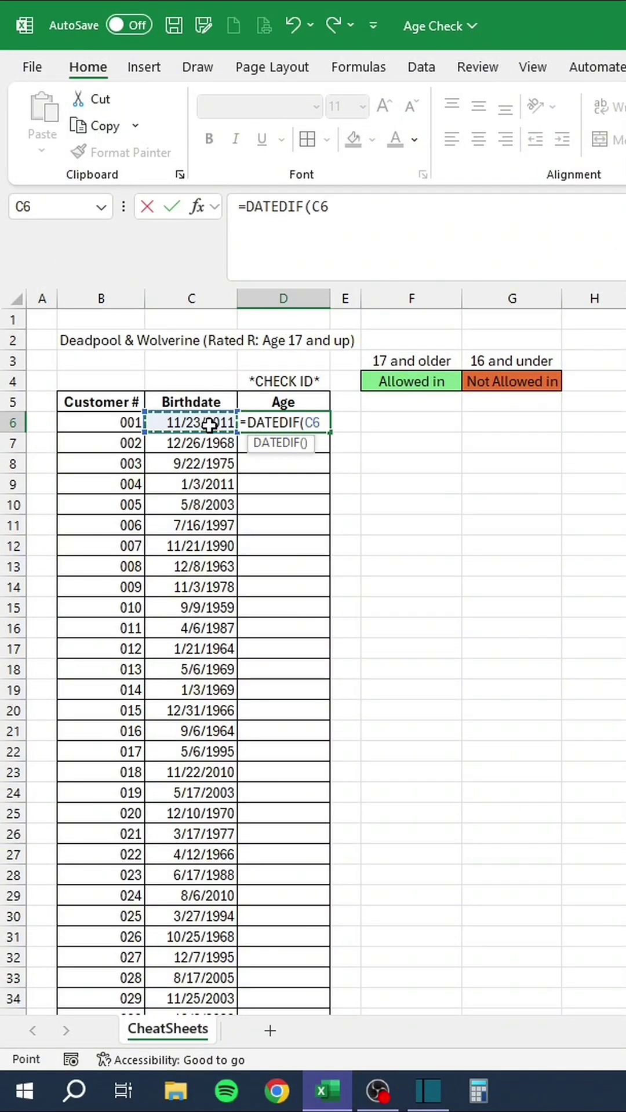
pyautogui.write(',TODAY()')
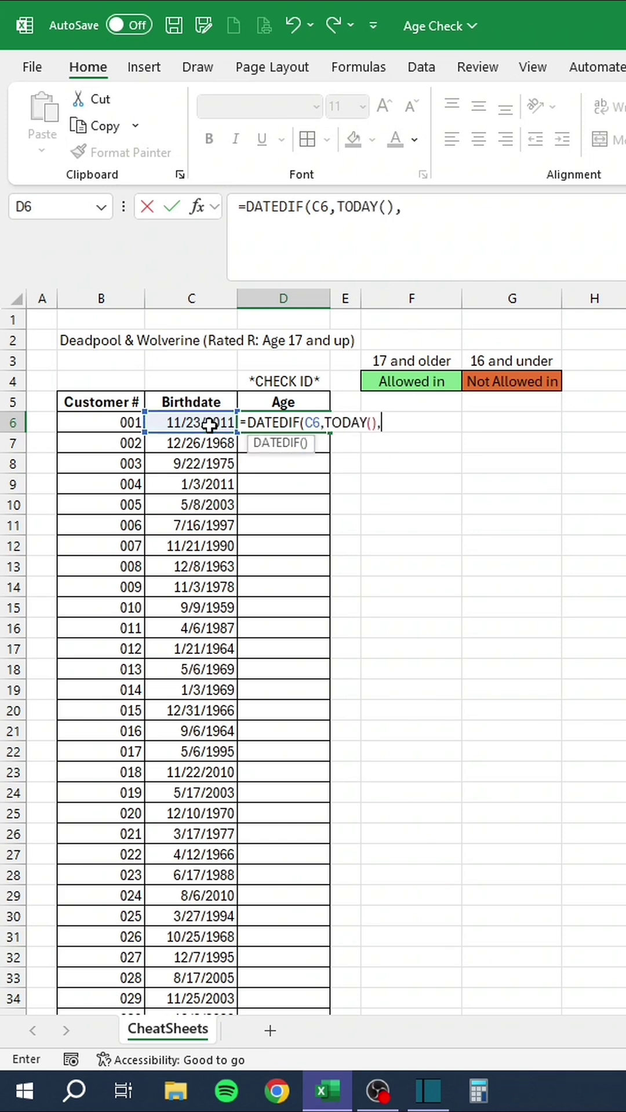
pyautogui.write(',"Y")')
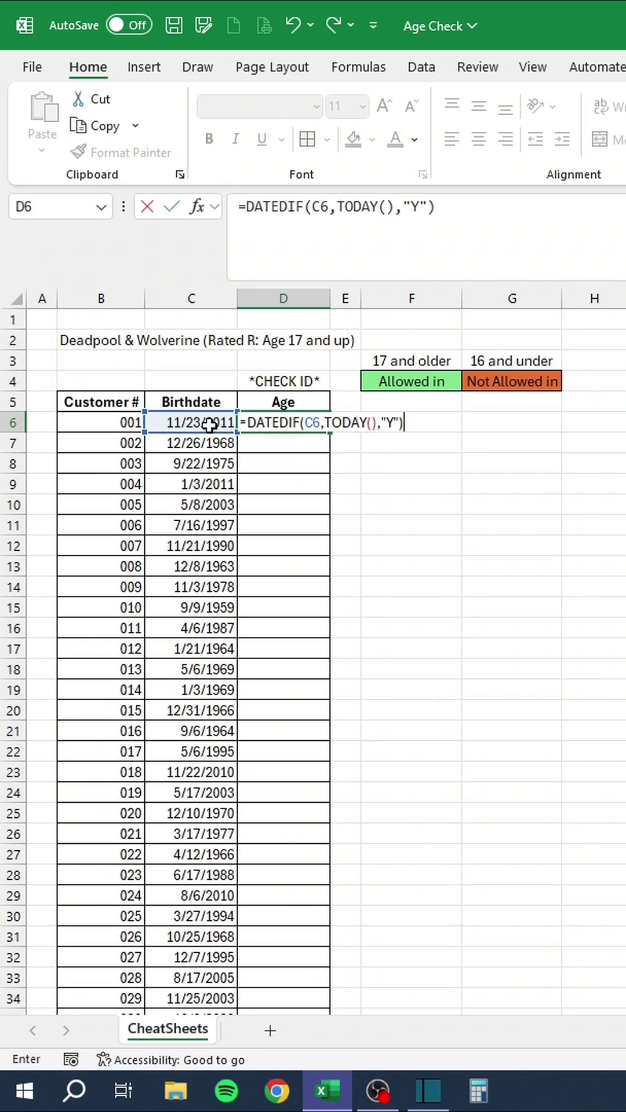
pyautogui.press('Return')
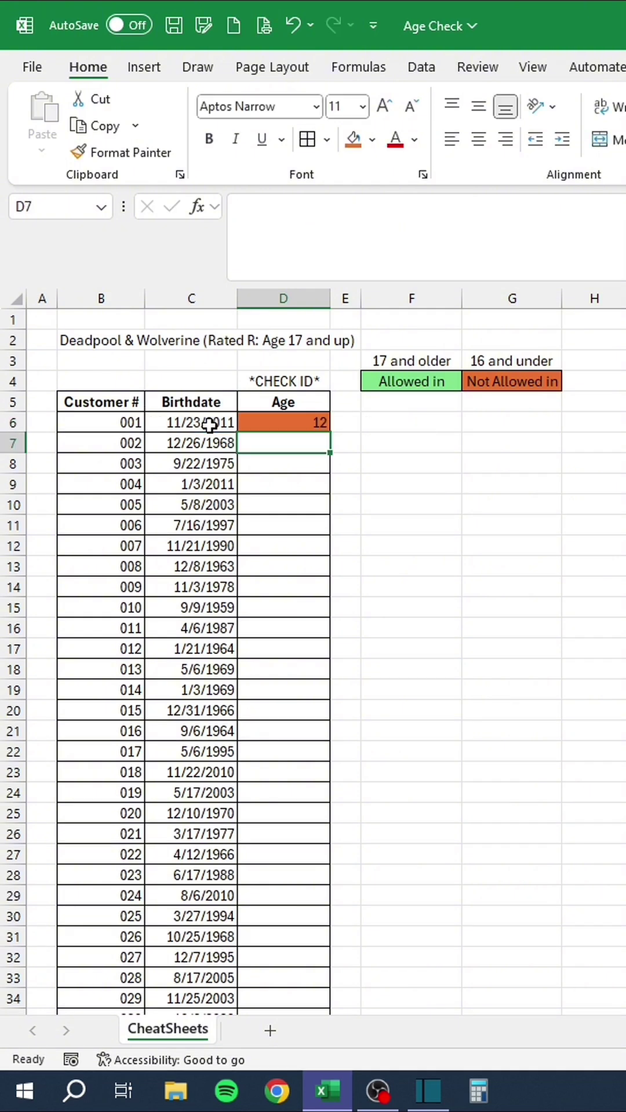
pyautogui.click(268, 421)
pyautogui.doubleClick(329, 433)
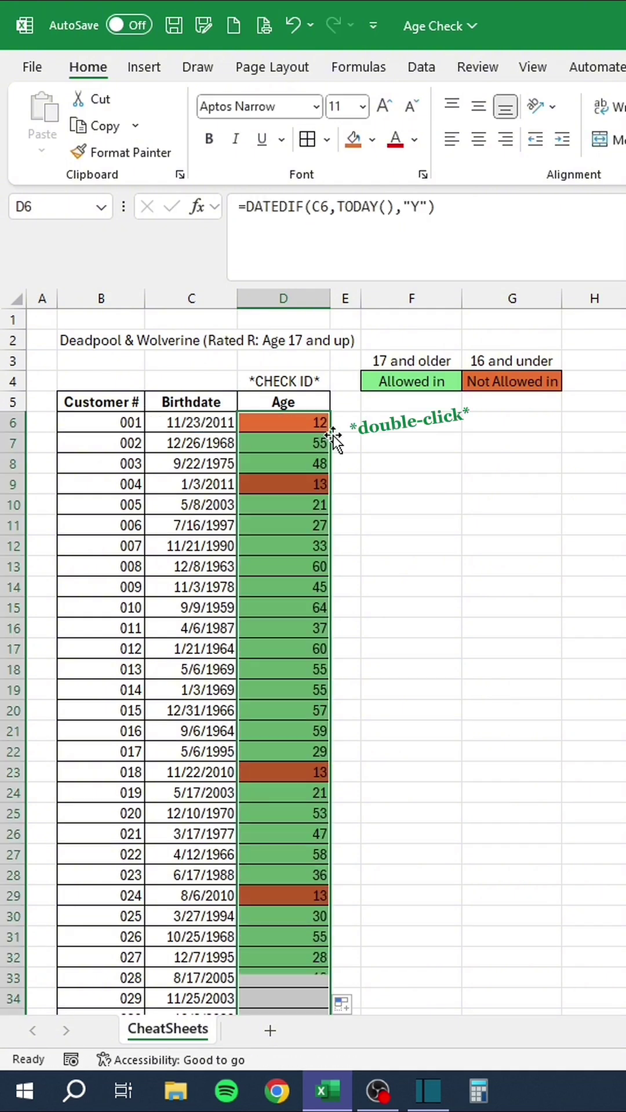
pyautogui.click(364, 569)
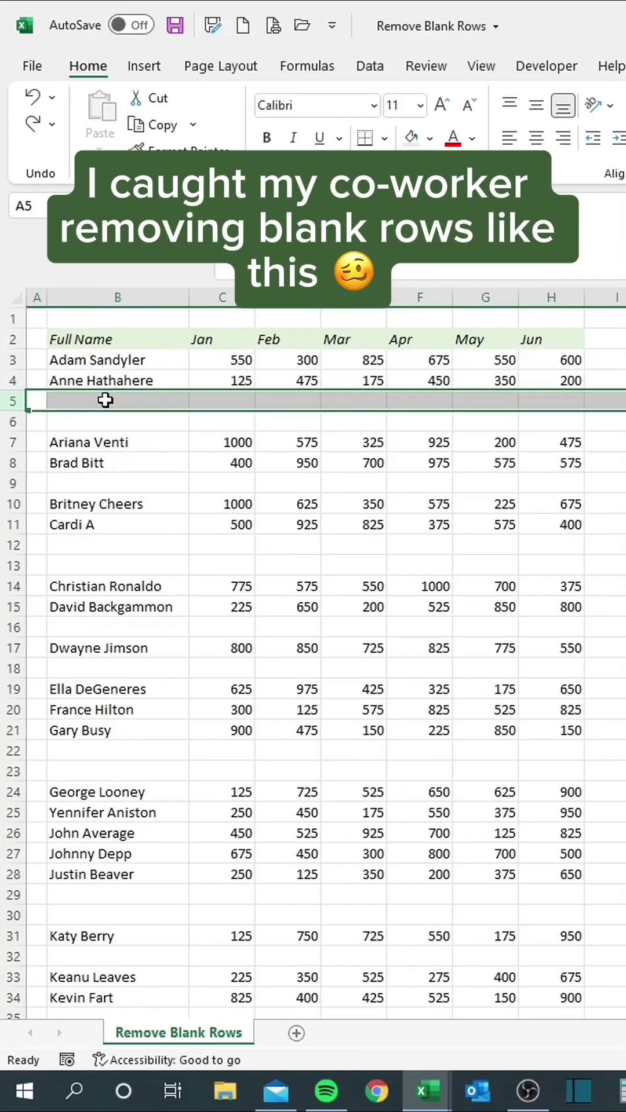
# Delete blank row 5 and the next blank row by hand
pyautogui.rightClick(105, 400)
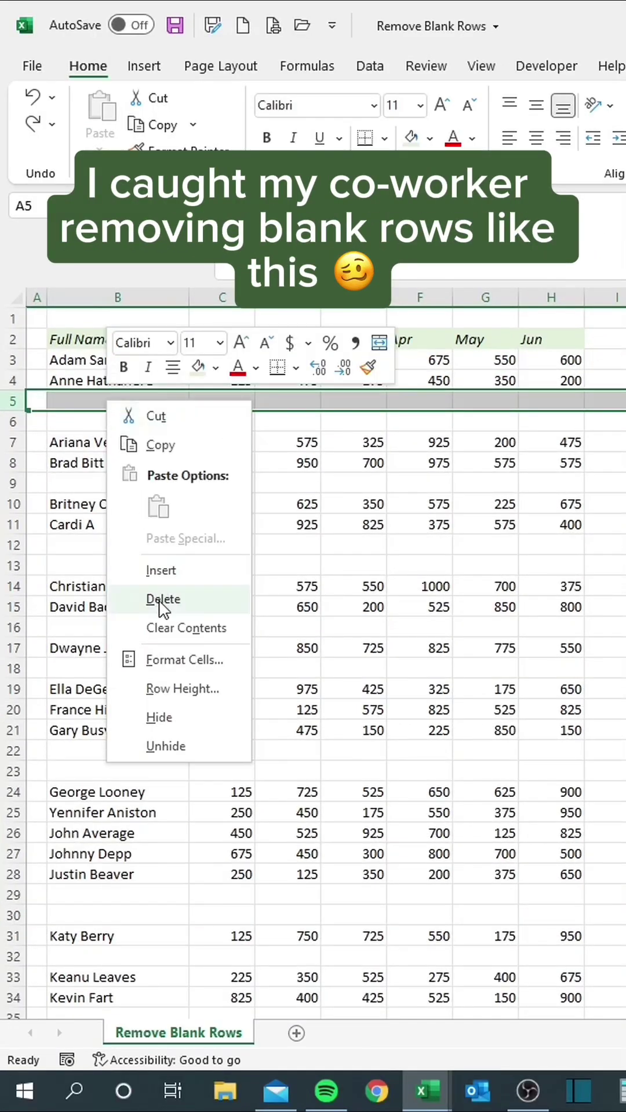
pyautogui.click(159, 599)
pyautogui.rightClick(133, 398)
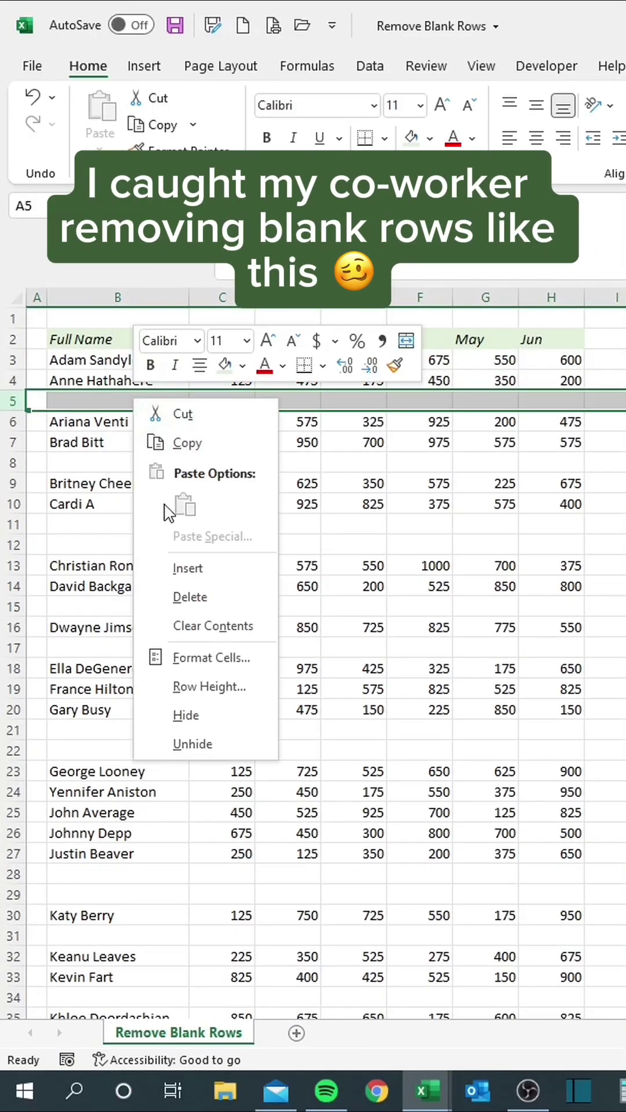
pyautogui.click(187, 594)
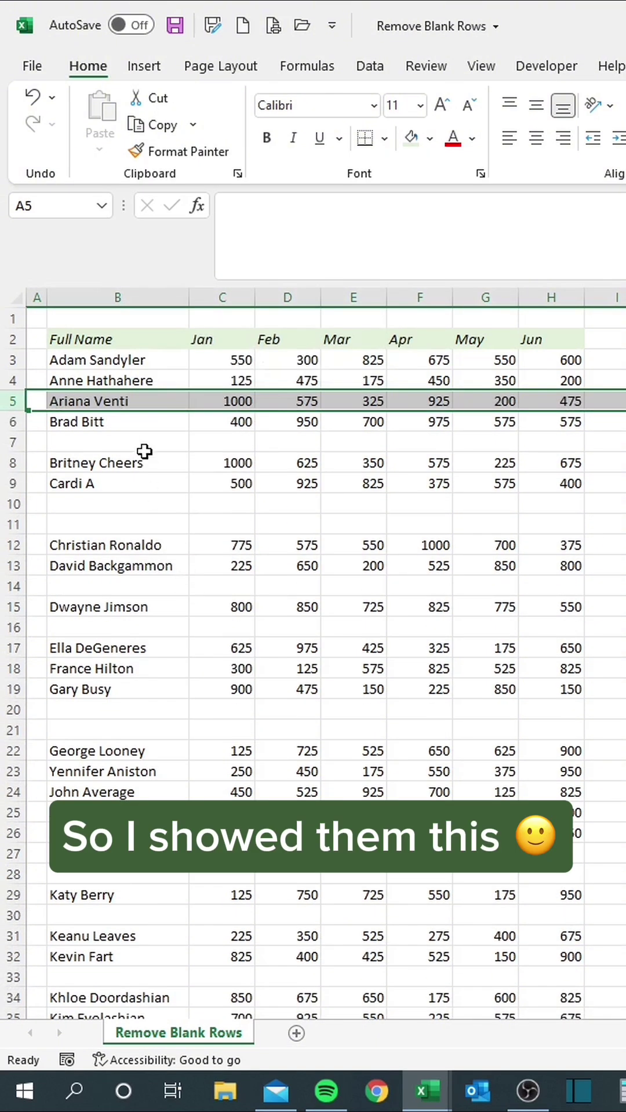
# Select the table from B3 to column H, pick Blanks via Go To Special, and delete their entire rows
pyautogui.moveTo(130, 356); pyautogui.dragTo(542, 953)
pyautogui.press('F5')
pyautogui.click(166, 706)
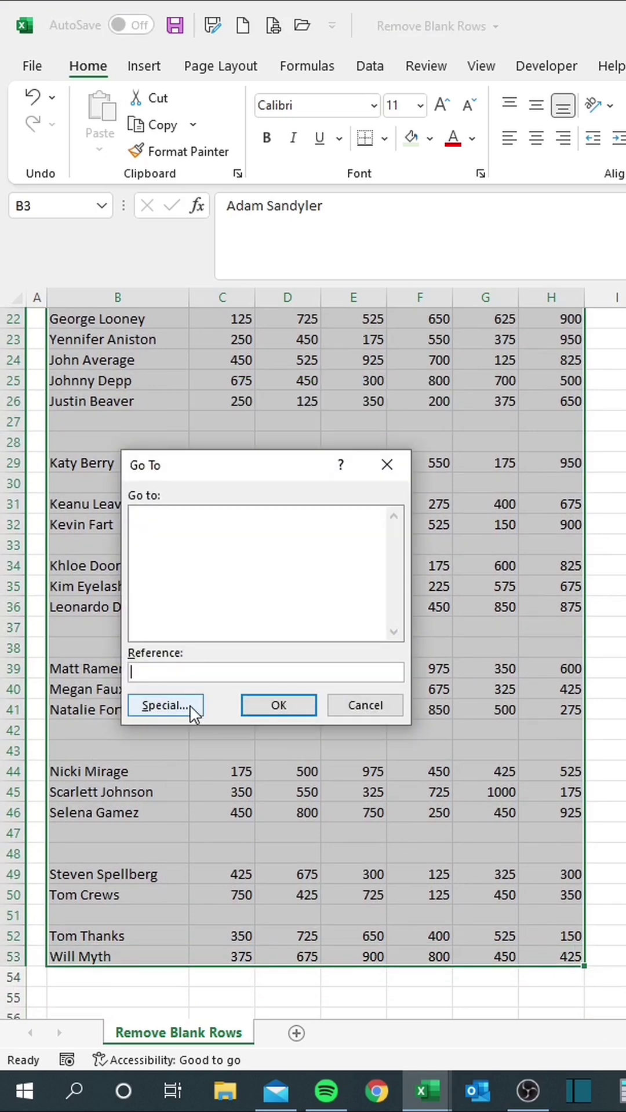
pyautogui.click(128, 622)
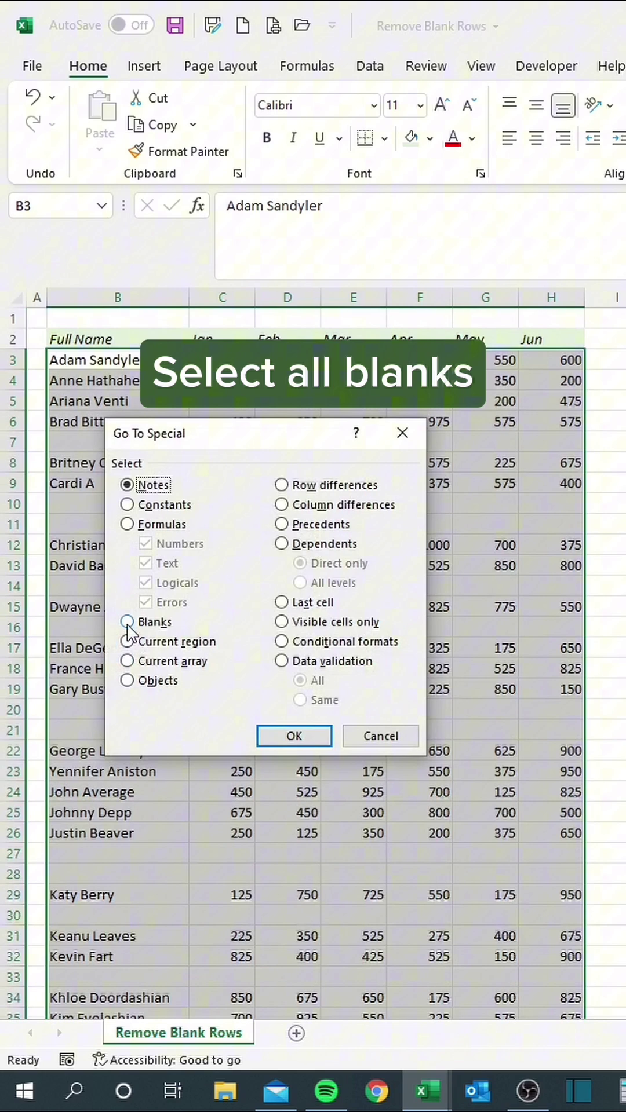
pyautogui.click(278, 738)
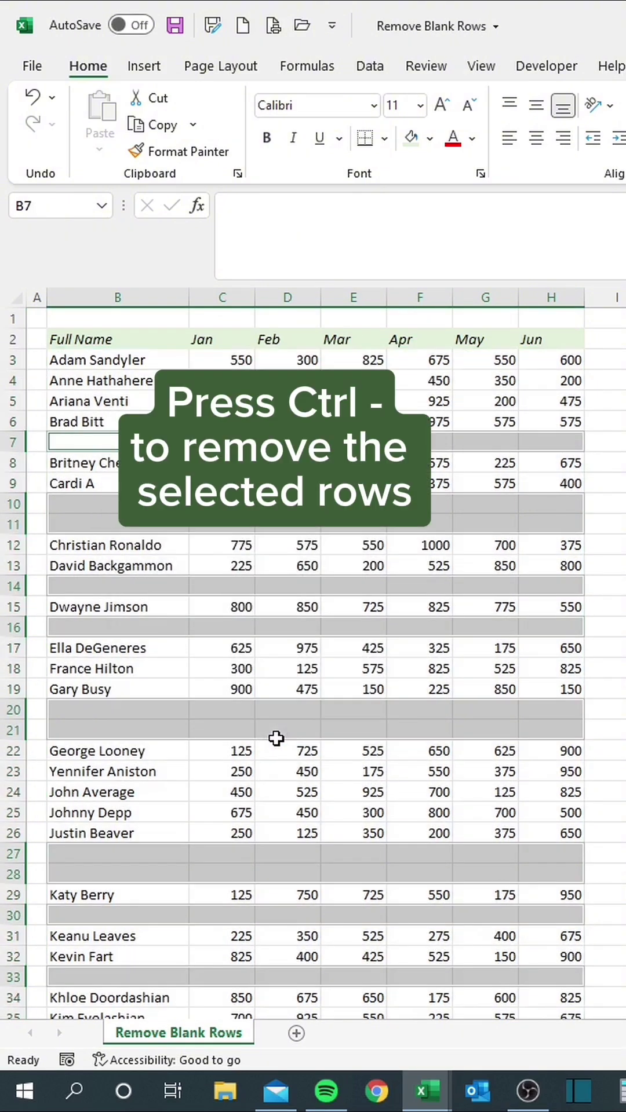
pyautogui.hotkey('ctrl', '-')
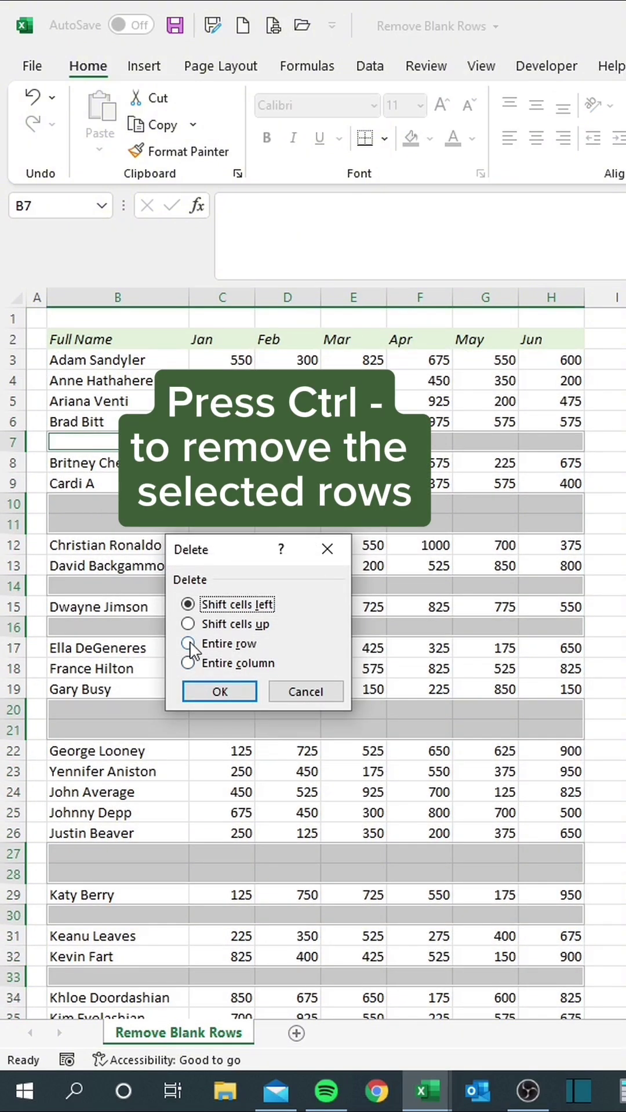
pyautogui.click(189, 643)
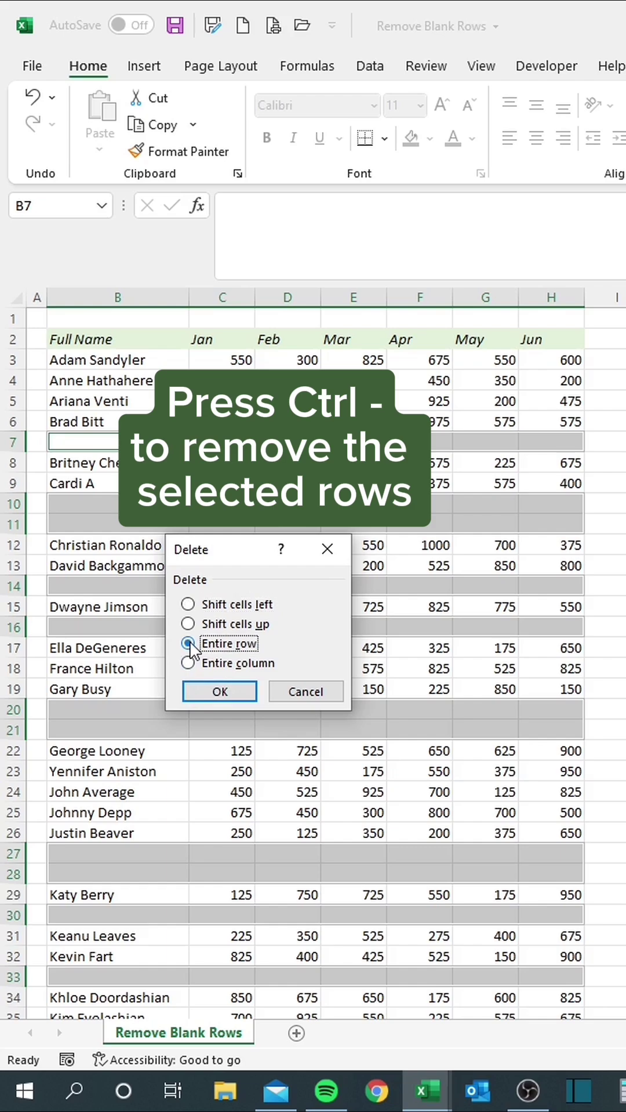
pyautogui.click(213, 692)
pyautogui.click(210, 691)
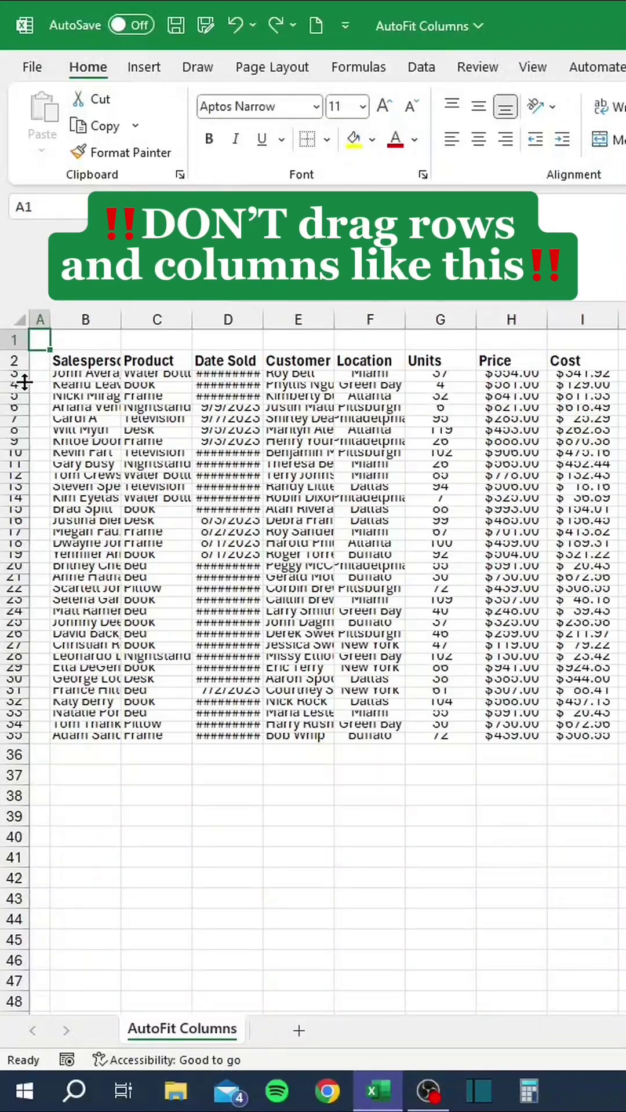
# Manually resize row 3 and widen columns B and C, then undo the widening
pyautogui.moveTo(25, 383); pyautogui.dragTo(21, 417)
pyautogui.moveTo(121, 320); pyautogui.dragTo(195, 323)
pyautogui.moveTo(268, 322); pyautogui.dragTo(325, 318)
pyautogui.hotkey('ctrl', 'z')
pyautogui.hotkey('ctrl', 'z')
pyautogui.hotkey('ctrl', 'z')
# Select all the sales data and autofit column widths (Alt+H,O,I) and row heights (Alt+H,O,A)
pyautogui.click(246, 412)
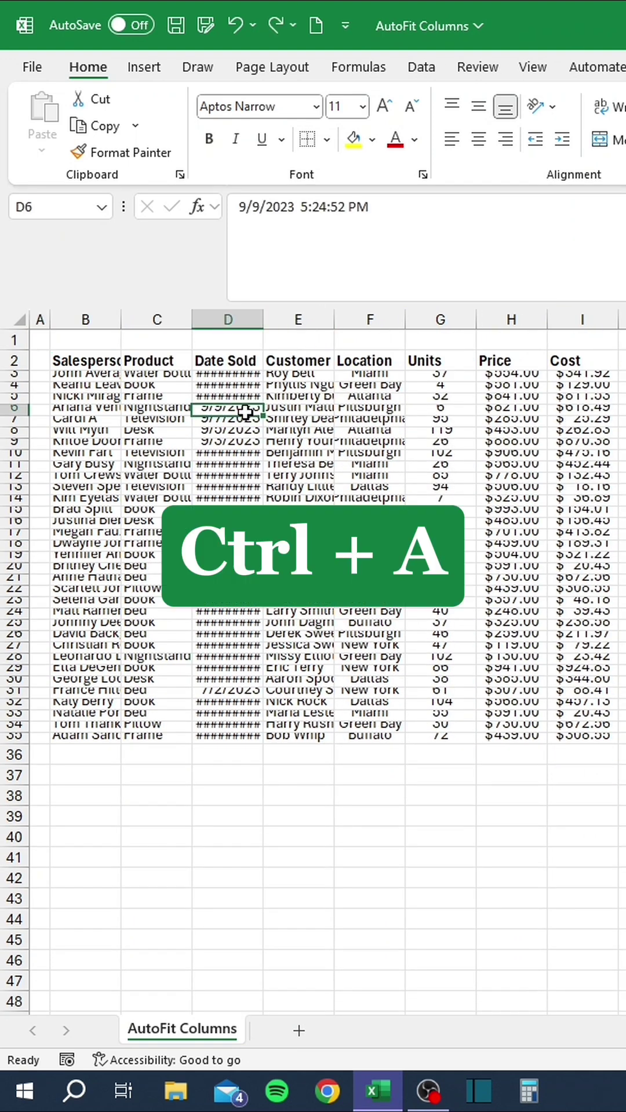
pyautogui.hotkey('ctrl', 'a')
pyautogui.hotkey('alt', 'h')
pyautogui.press('o')
pyautogui.press('i')
pyautogui.hotkey('alt', 'h')
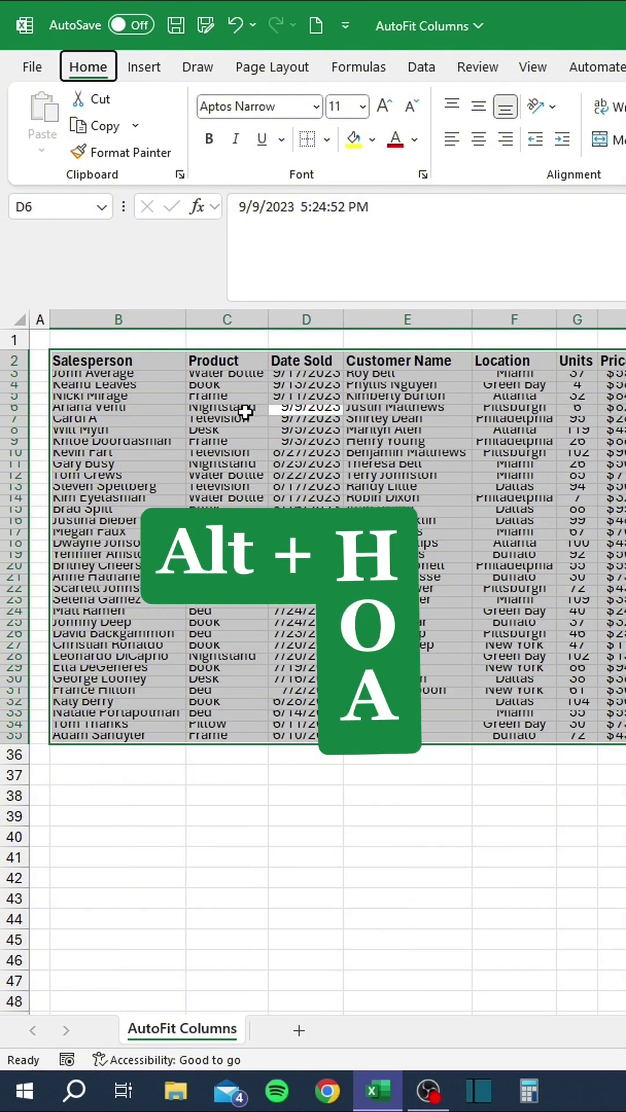
pyautogui.press('o')
pyautogui.press('a')
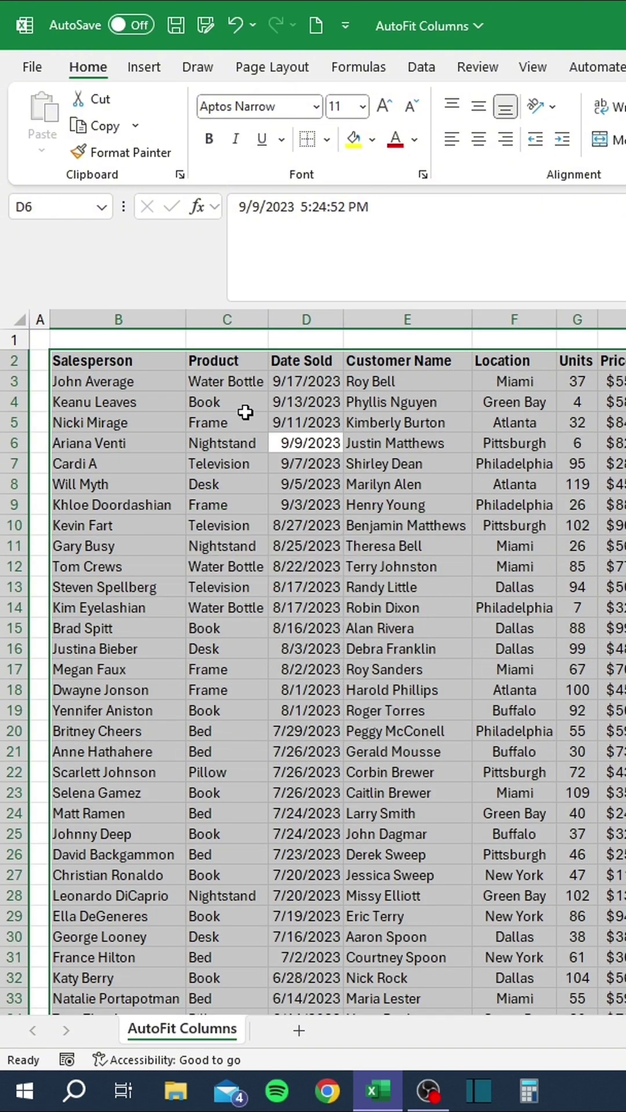
pyautogui.click(245, 411)
pyautogui.scroll(-3, 245, 412)
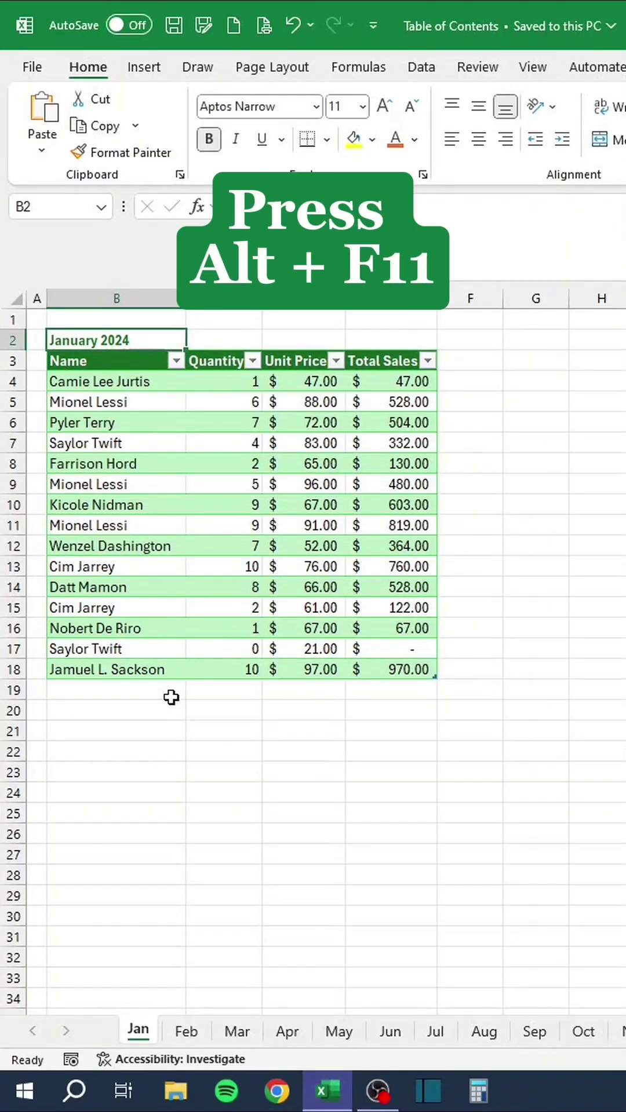
# Insert a new VBA module and paste the CreateTOC table-of-contents macro into it
pyautogui.hotkey('alt', 'F11')
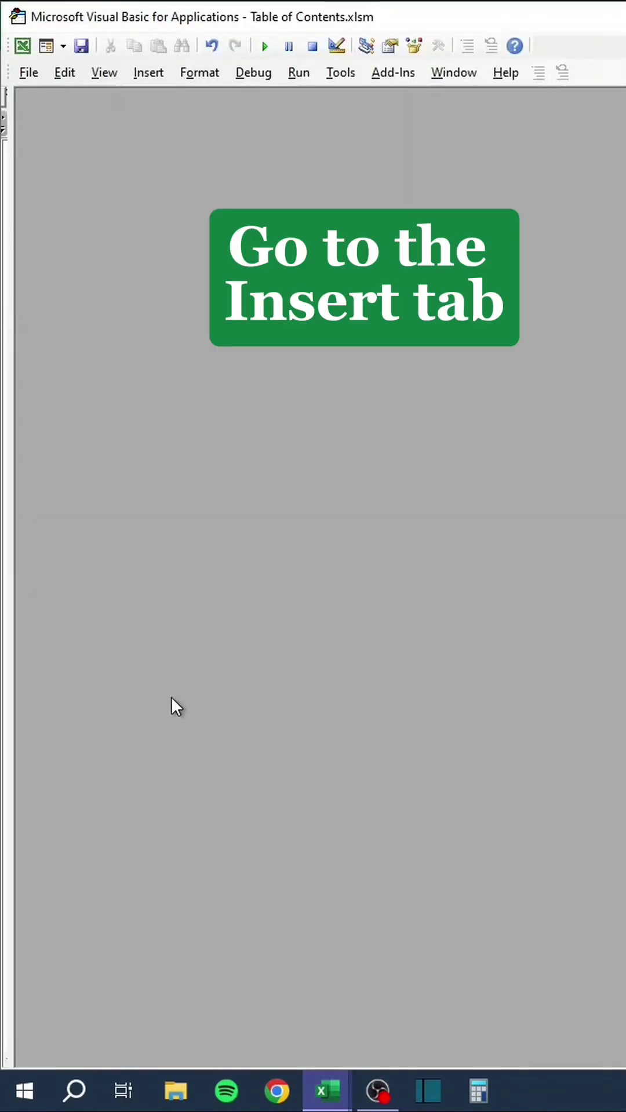
pyautogui.click(145, 73)
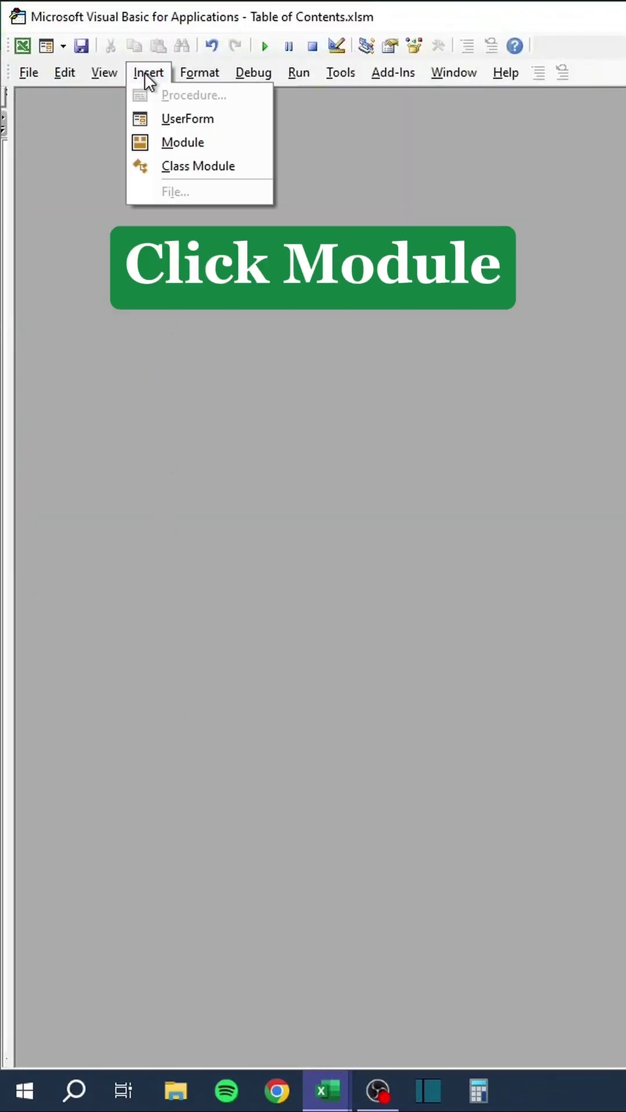
pyautogui.click(183, 143)
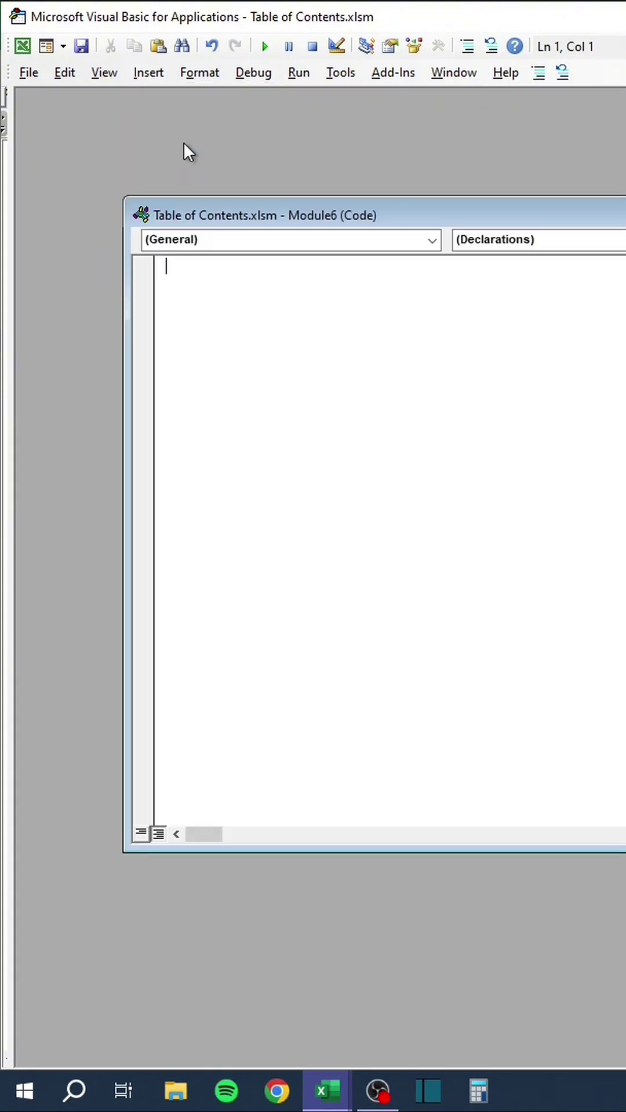
pyautogui.moveTo(125, 273); pyautogui.dragTo(18, 274)
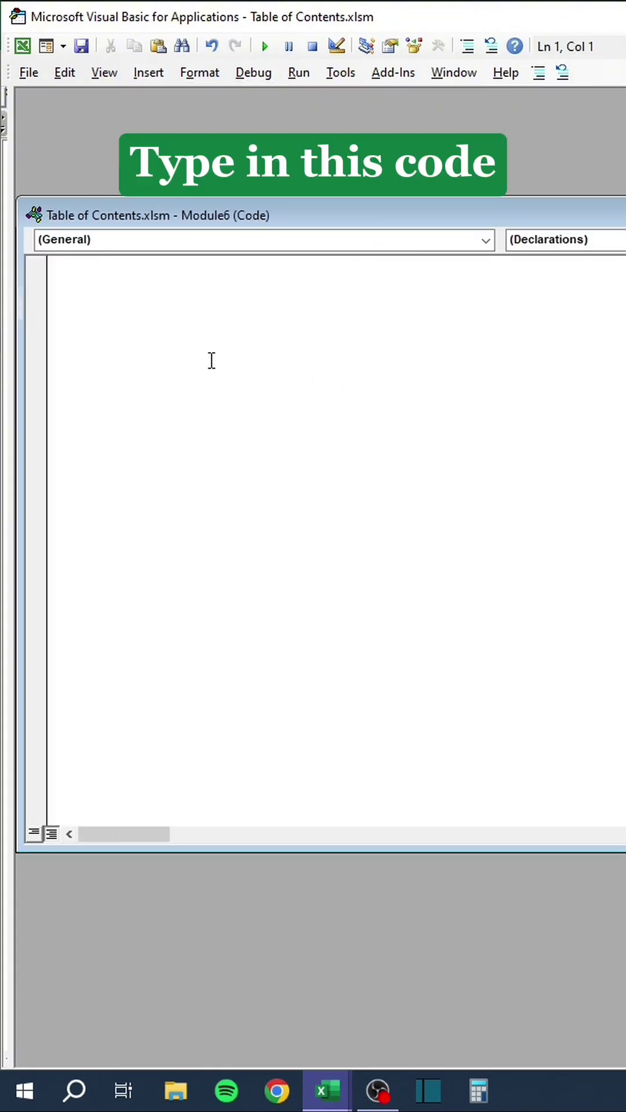
pyautogui.write('Sub CreateTOC()     Dim ws As Worksheet     Dim tocSheet As Worksheet     Dim i As Integer      \' Delete existing TOC sheet if it exists     On Error Resume Next     Application.DisplayAlerts = False     Set tocSheet = Sheets("Table of Contents")     If Not tocSheet Is Nothing Then tocSheet.Delete     Application.DisplayAlerts = True     On Error GoTo 0      \' Add new TOC sheet     Set tocSheet = Sheets.Add(After:=Sheets(Sheets.Count))     tocSheet.Name = "Table of Contents"      \' Create TOC     tocSheet.Cells(1, 1).Value = "Table of Contents"     tocSheet.Cells(1, 1).Font.Bold = True     i = 2     For Each ws In ThisWorkbook.Sheets         If ws.Name <> tocSheet.Name Then             tocSheet.Cells(i, 1).Value = ws.Name             tocSheet.Hyperlinks.Add Cells(i, 1), "", "\'" _             & ws.Name & "\'!A1", ws.Name             i = i + 1         End If     Next ws      tocSheet.Columns("A:A").AutoFit     MsgBox "TOC Created", vbInformation End Sub')
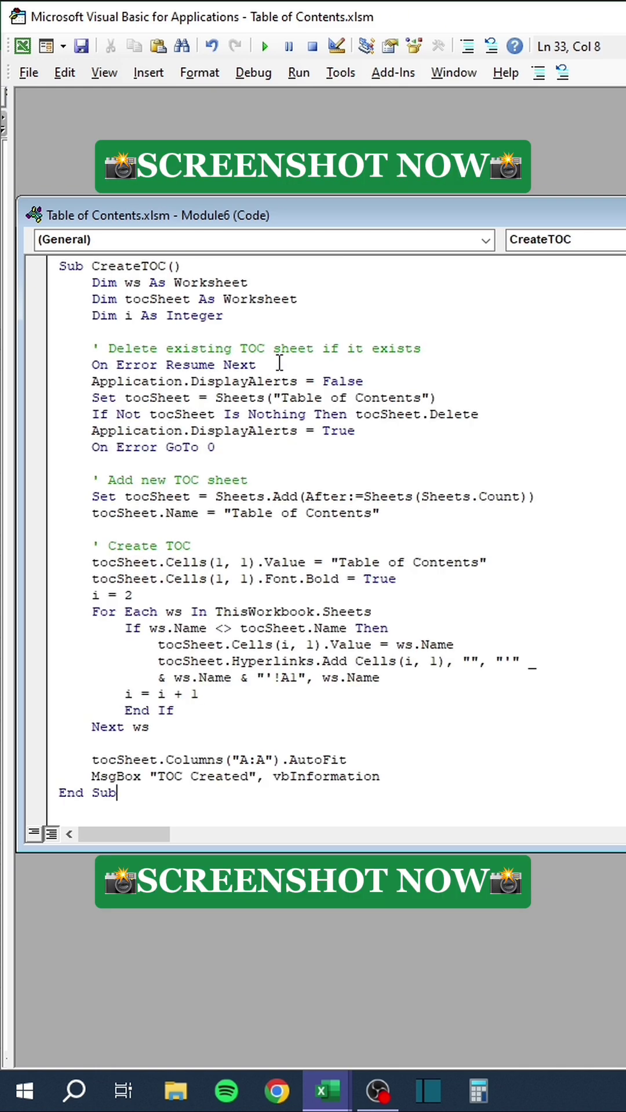
# Run CreateTOC, then follow the Mar, Nov and Aug links from the Table of Contents sheet
pyautogui.click(263, 45)
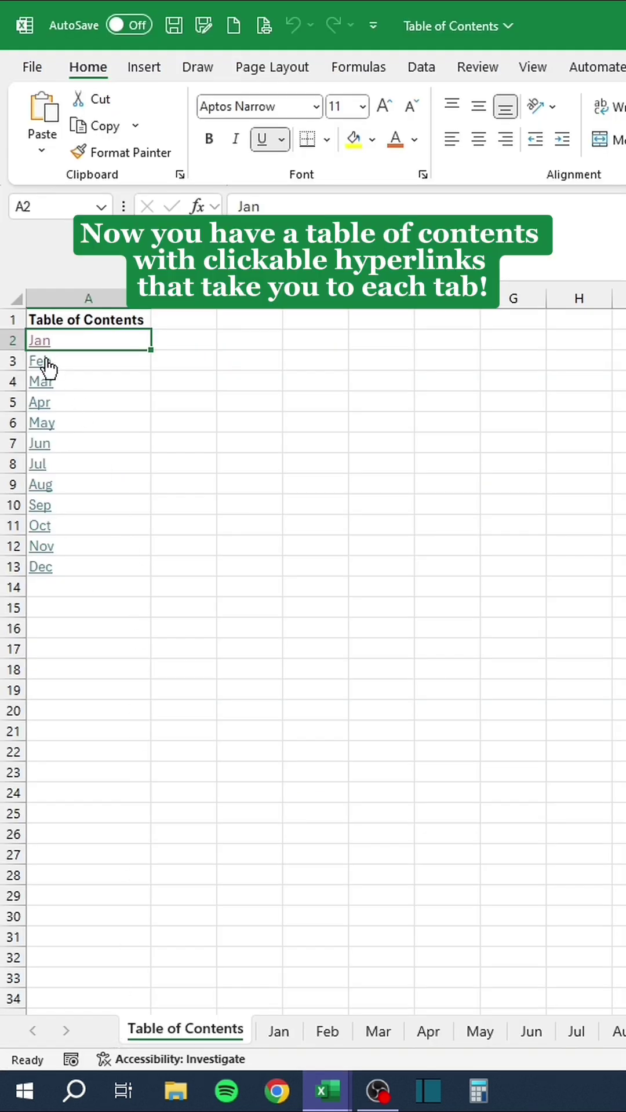
pyautogui.click(41, 384)
pyautogui.click(185, 1032)
pyautogui.click(47, 546)
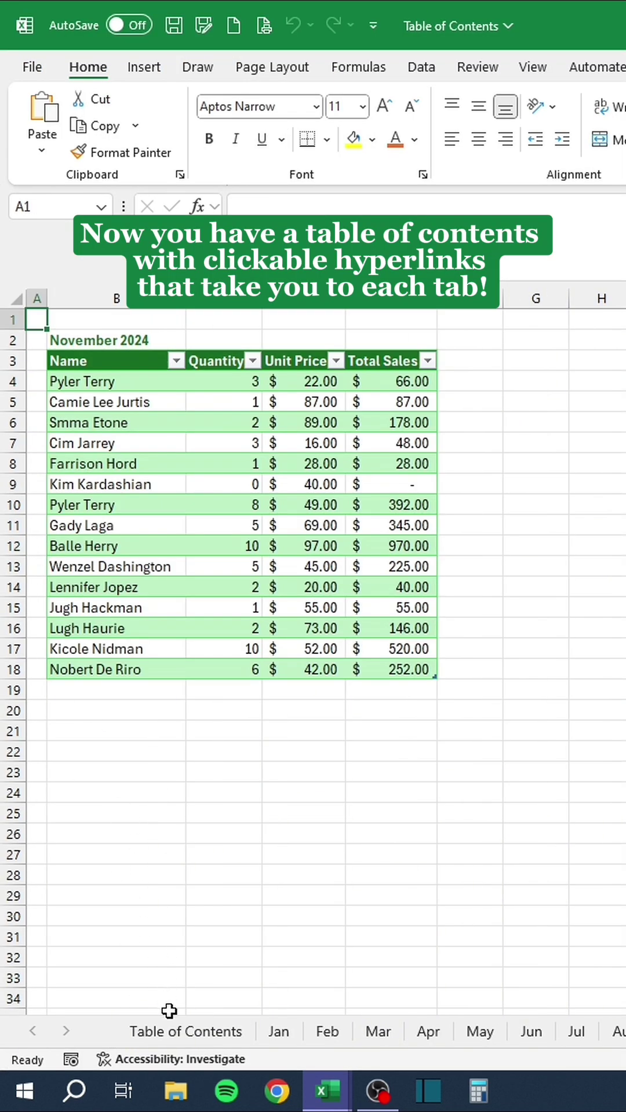
pyautogui.click(173, 1029)
pyautogui.click(41, 485)
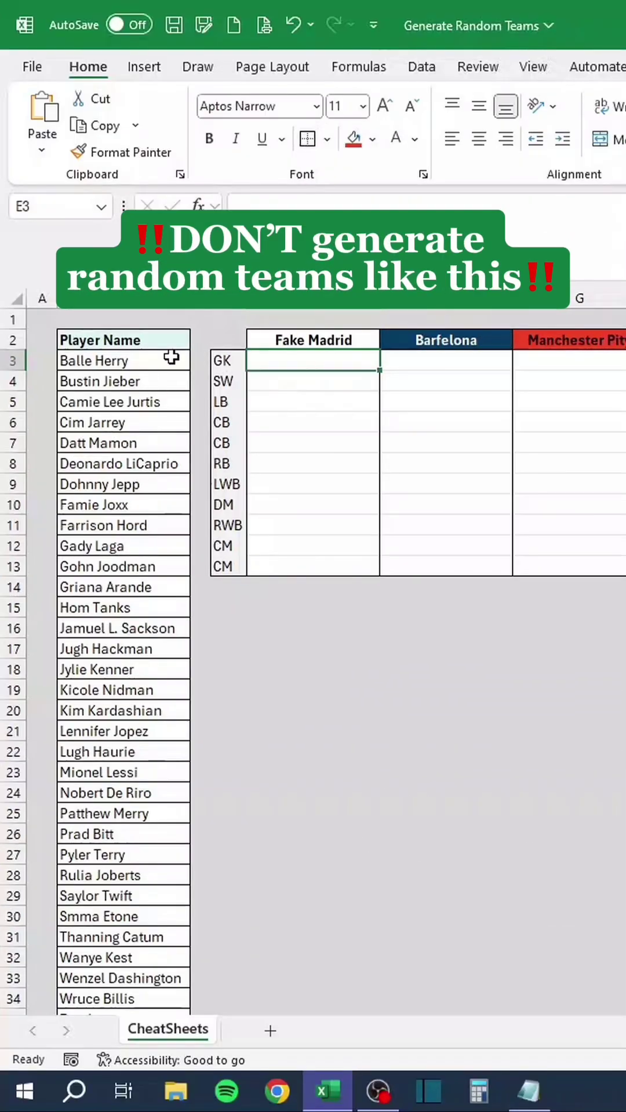
# Drag three players into the teams' GK slots by hand, then undo the placements
pyautogui.click(168, 360)
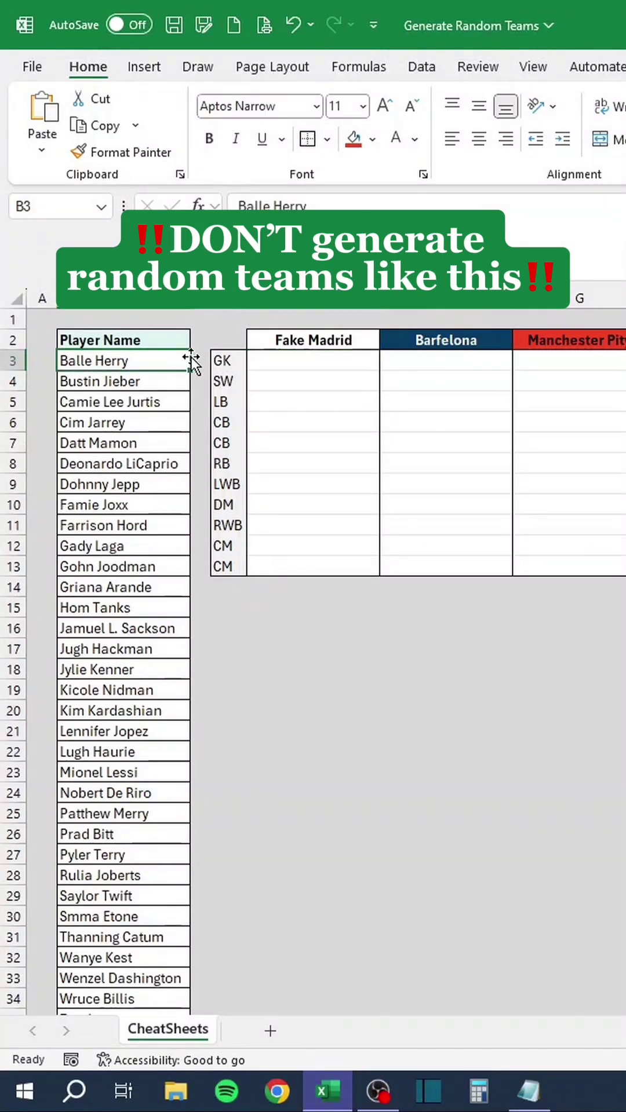
pyautogui.moveTo(191, 360); pyautogui.dragTo(323, 358)
pyautogui.click(183, 375)
pyautogui.moveTo(191, 381); pyautogui.dragTo(440, 359)
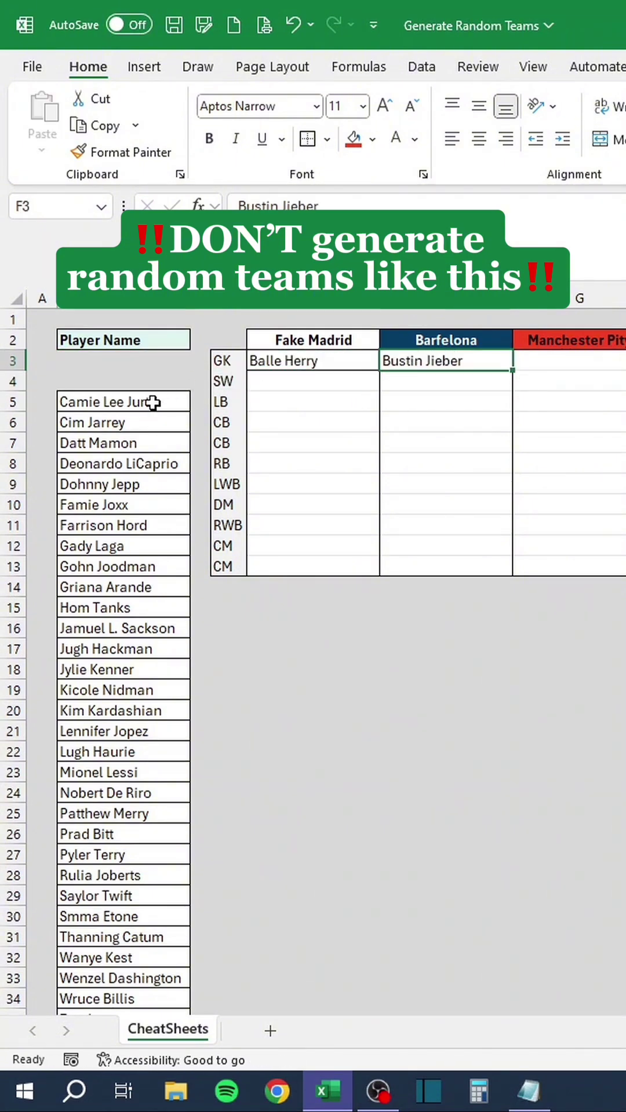
pyautogui.click(156, 401)
pyautogui.moveTo(190, 405); pyautogui.dragTo(592, 379)
pyautogui.moveTo(489, 381); pyautogui.dragTo(492, 361)
pyautogui.hotkey('ctrl', 'z')
pyautogui.hotkey('ctrl', 'z')
pyautogui.hotkey('ctrl', 'z')
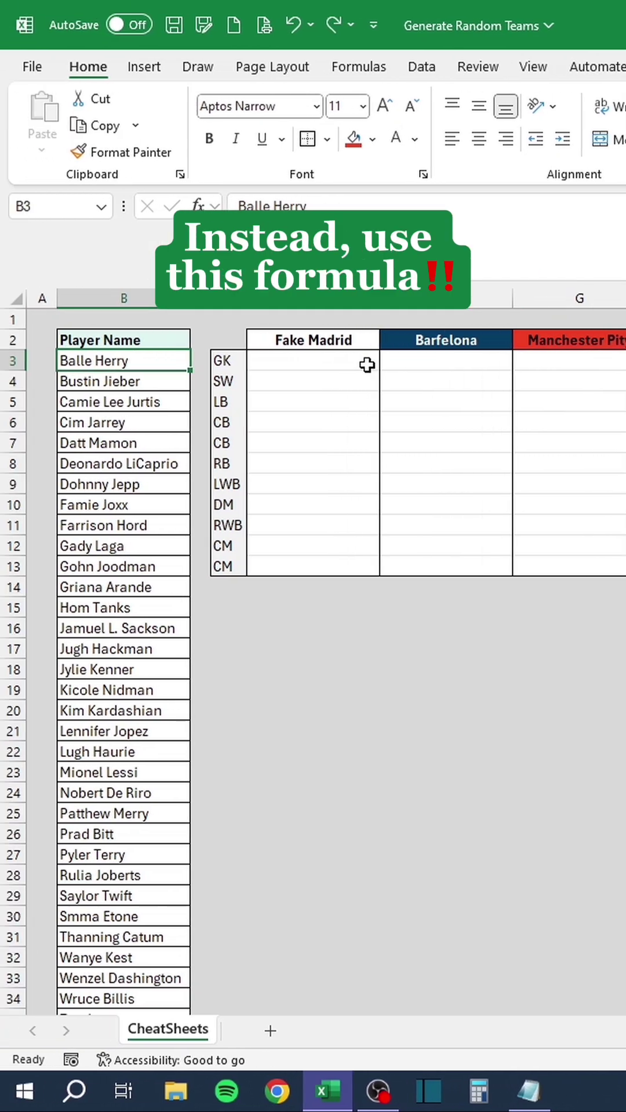
# In E3 enter =WRAPROWS(SORTBY(B3:B35,RANDARRAY(COUNTA(B3:B35))),COUNTA(E2:G2),"") and reshuffle with F9
pyautogui.doubleClick(366, 364)
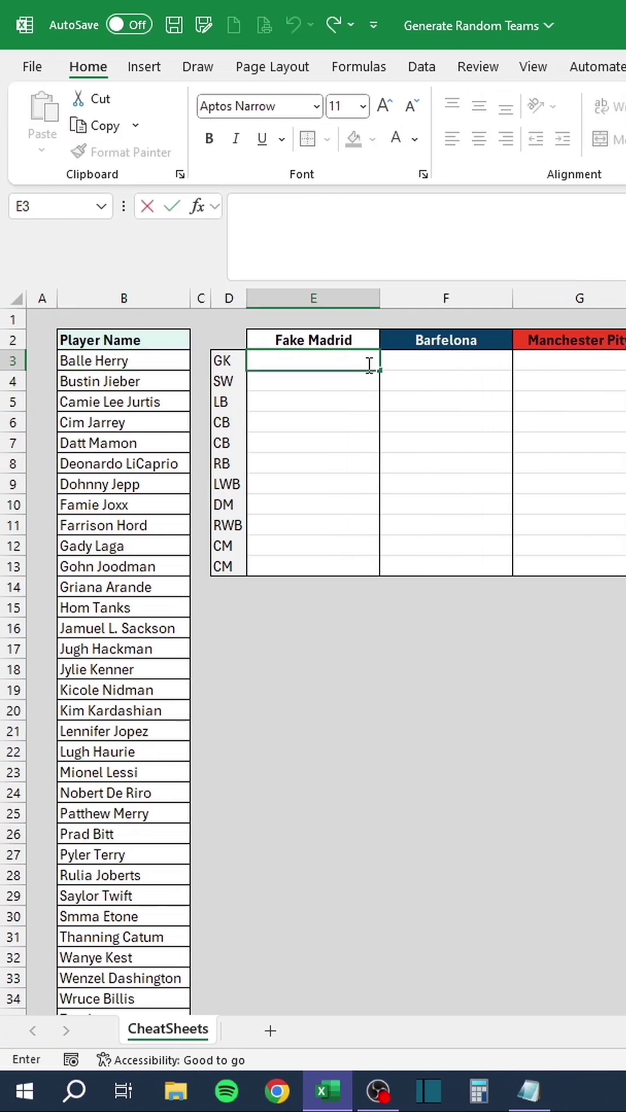
pyautogui.write('=WRAP')
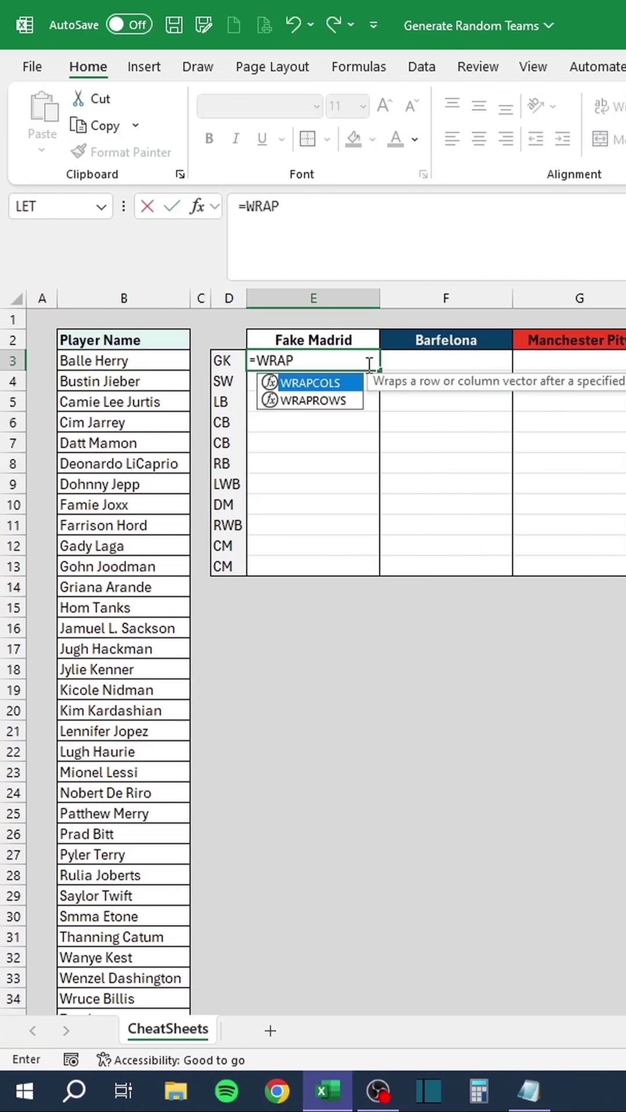
pyautogui.write('ROWS(SOR')
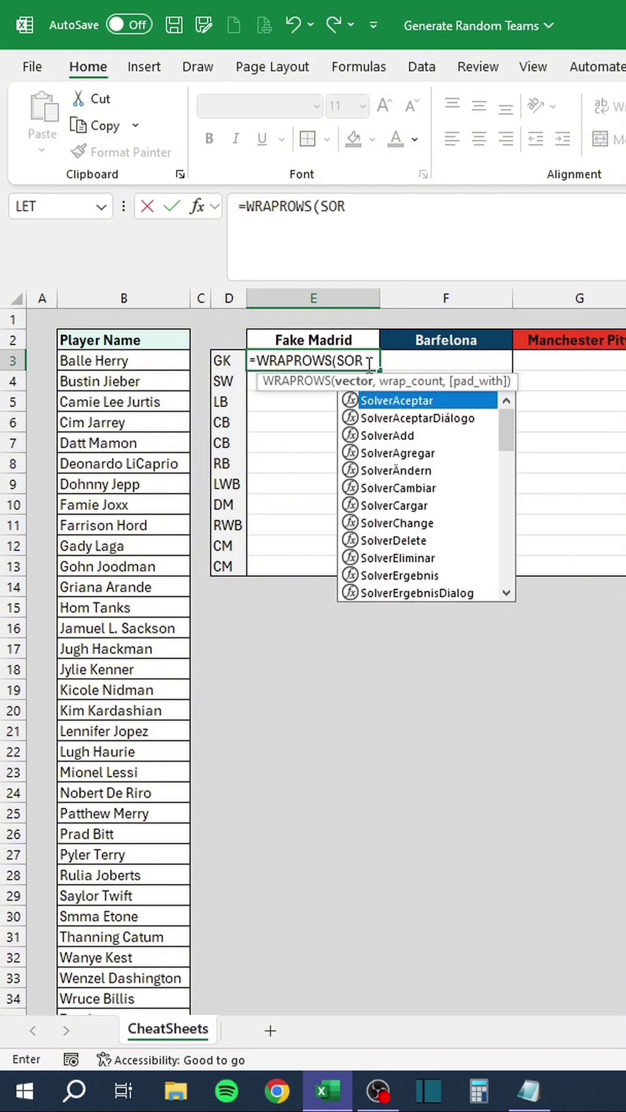
pyautogui.write('TBY(')
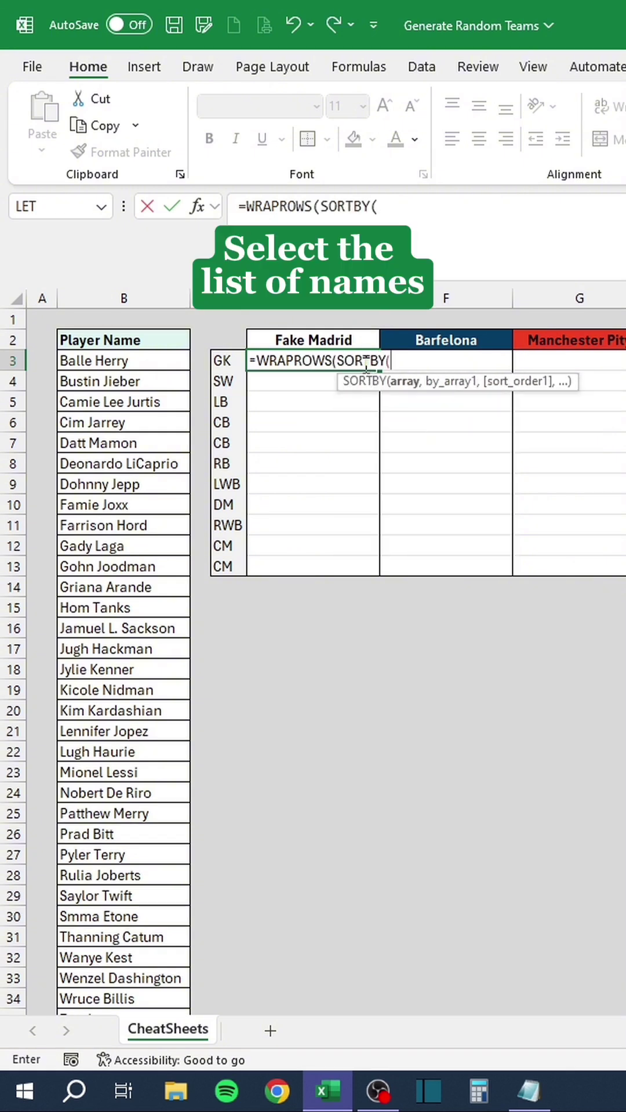
pyautogui.moveTo(148, 359); pyautogui.dragTo(151, 973)
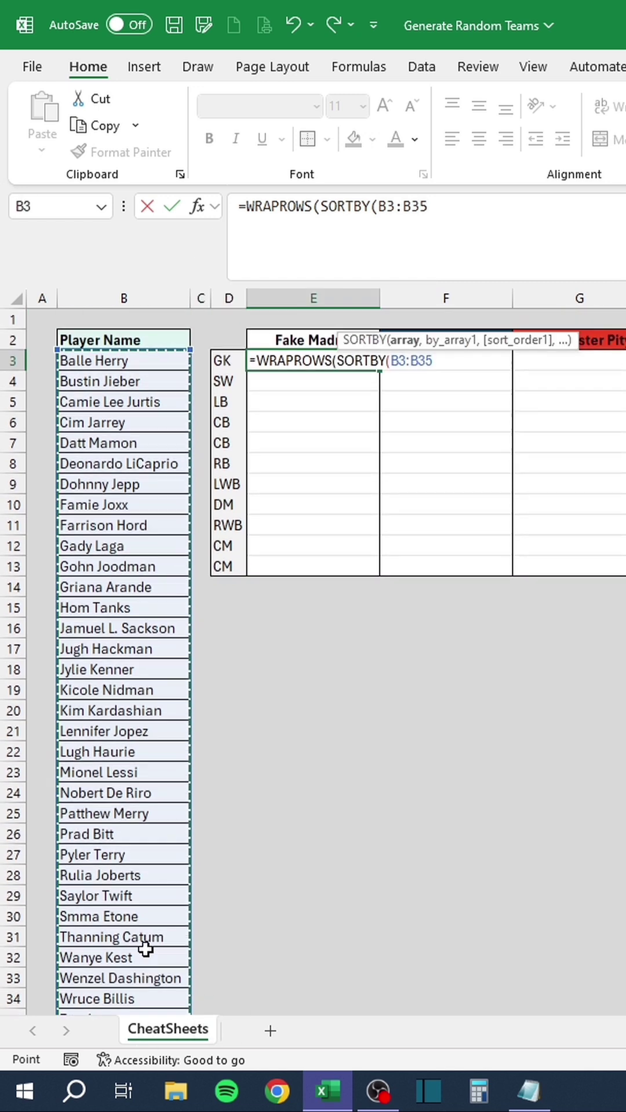
pyautogui.write(',')
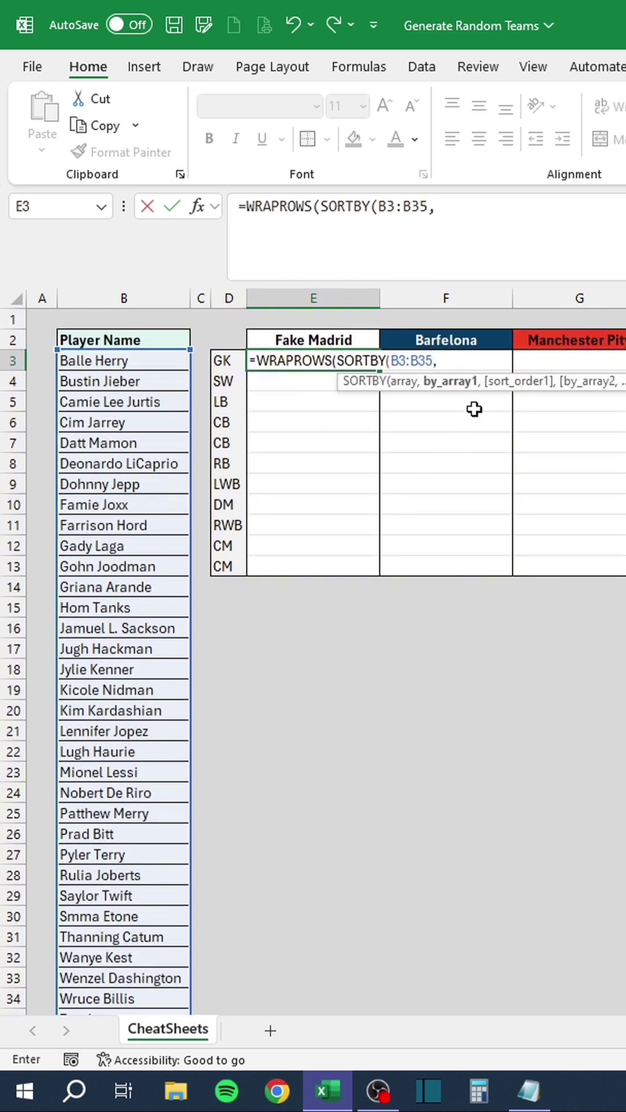
pyautogui.write('RandARRA')
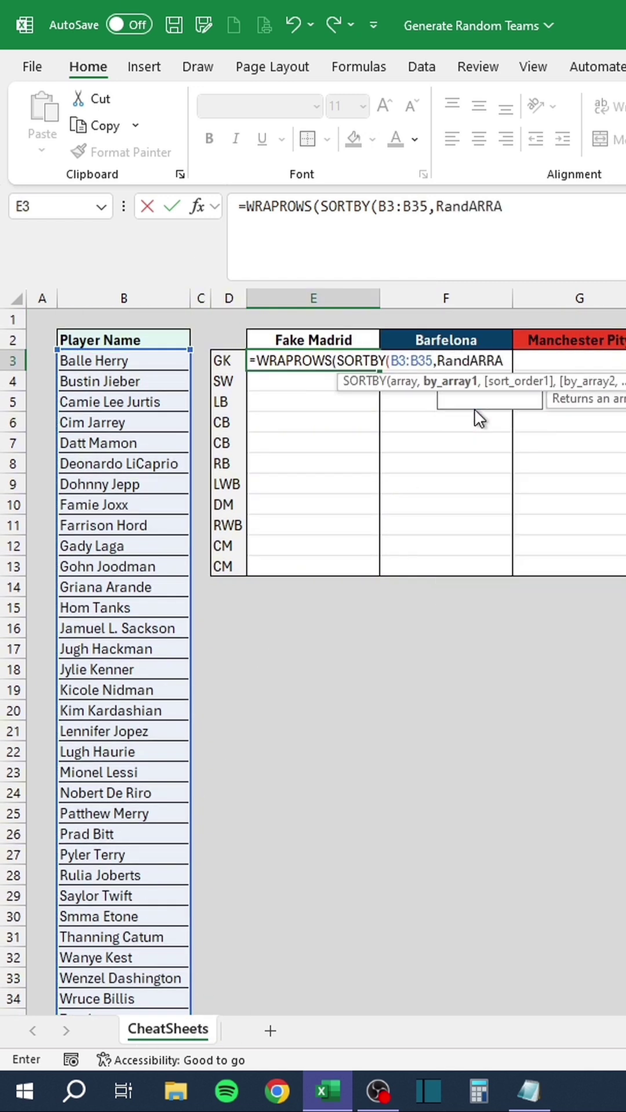
pyautogui.write('Y(COU')
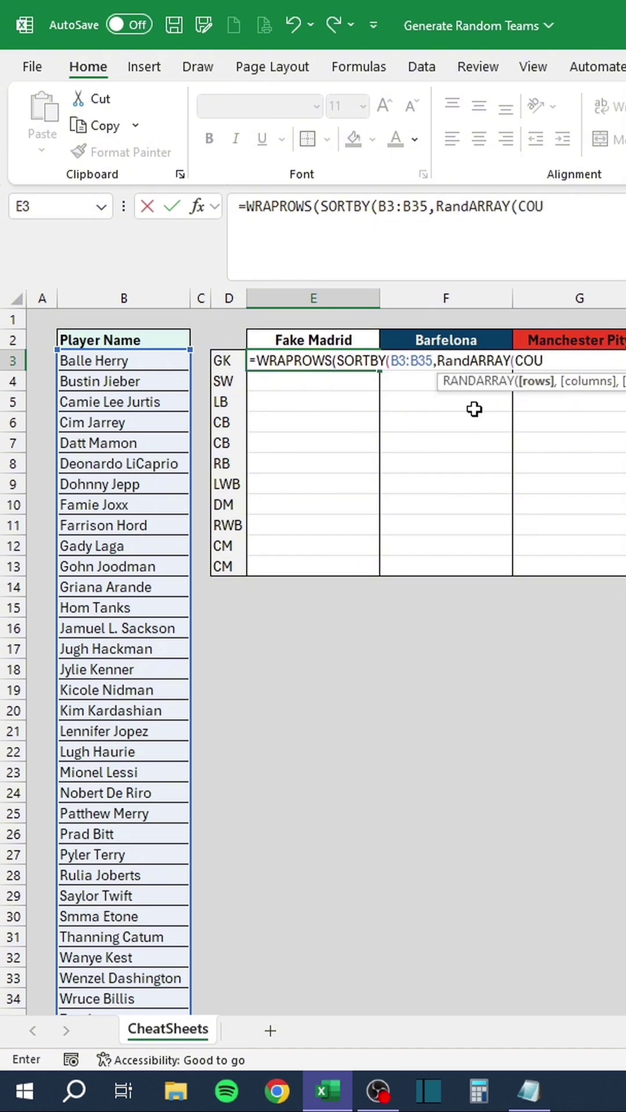
pyautogui.write('NTA(')
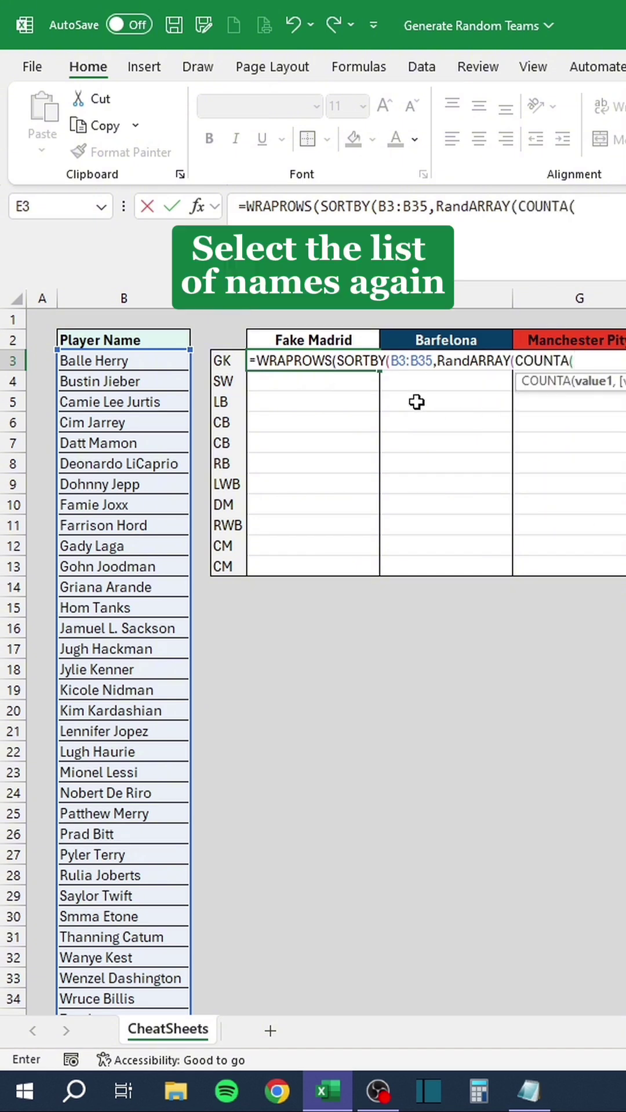
pyautogui.moveTo(174, 360); pyautogui.dragTo(170, 948)
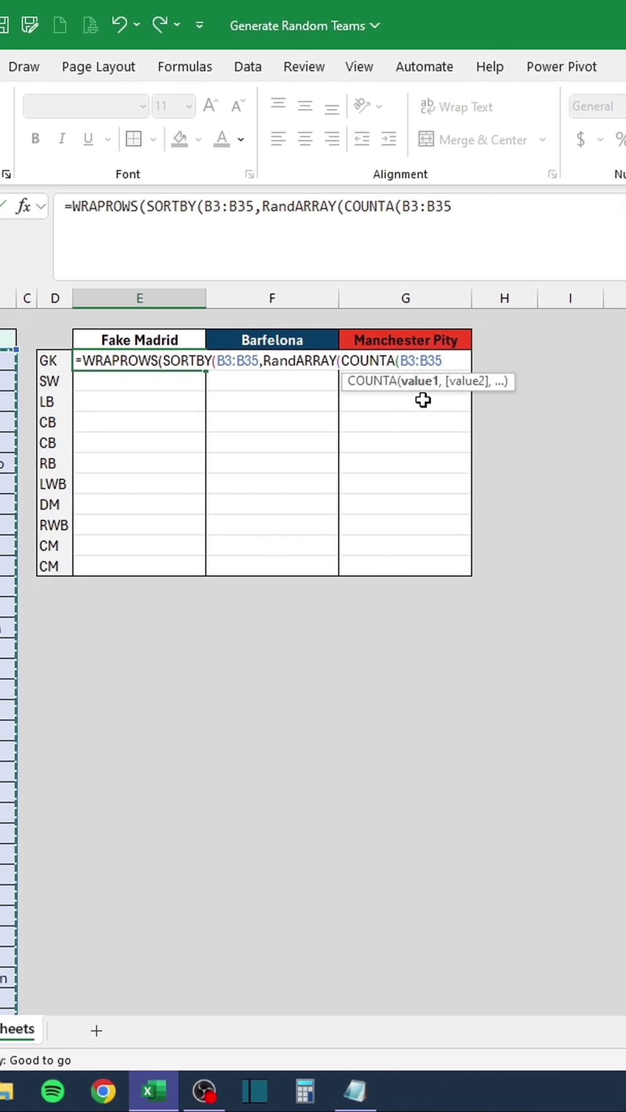
pyautogui.write('))),COU')
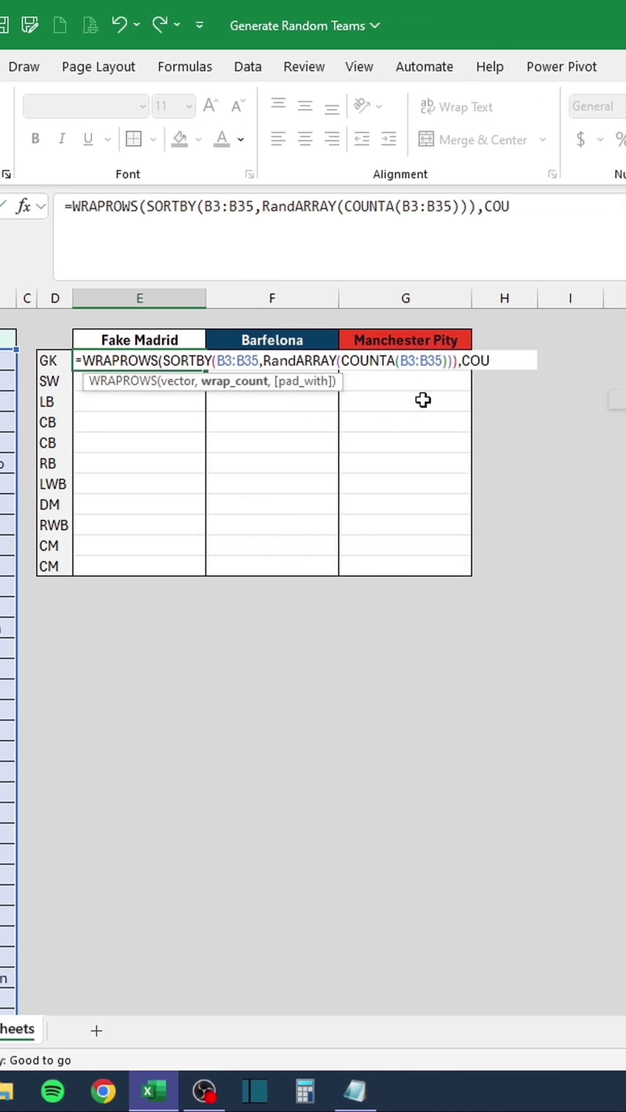
pyautogui.write('NTA(')
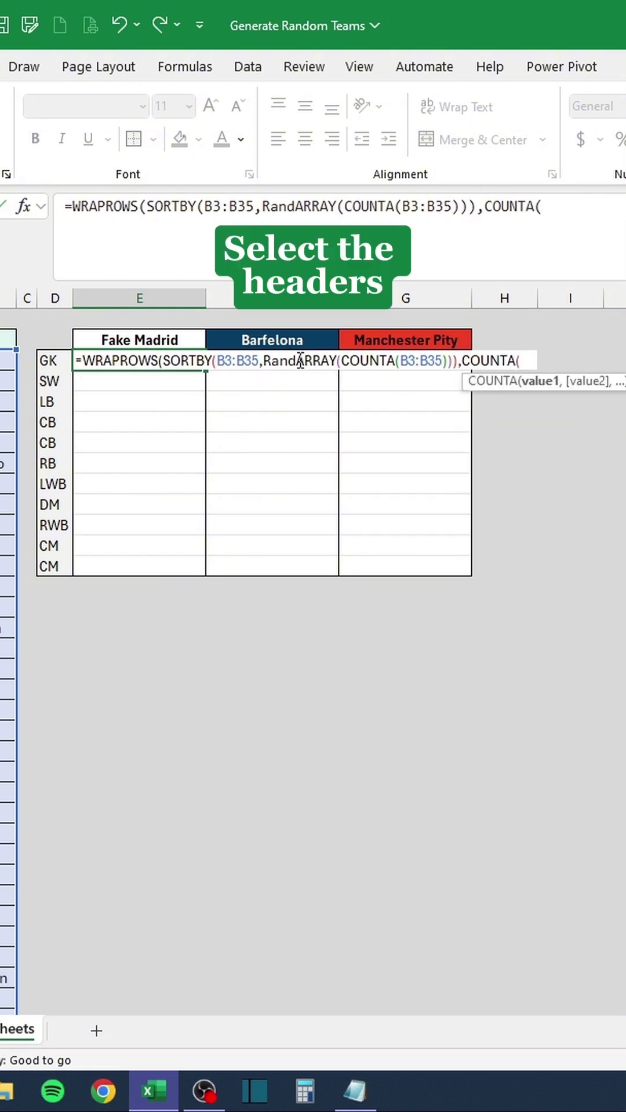
pyautogui.moveTo(178, 336); pyautogui.dragTo(360, 339)
pyautogui.write('),')
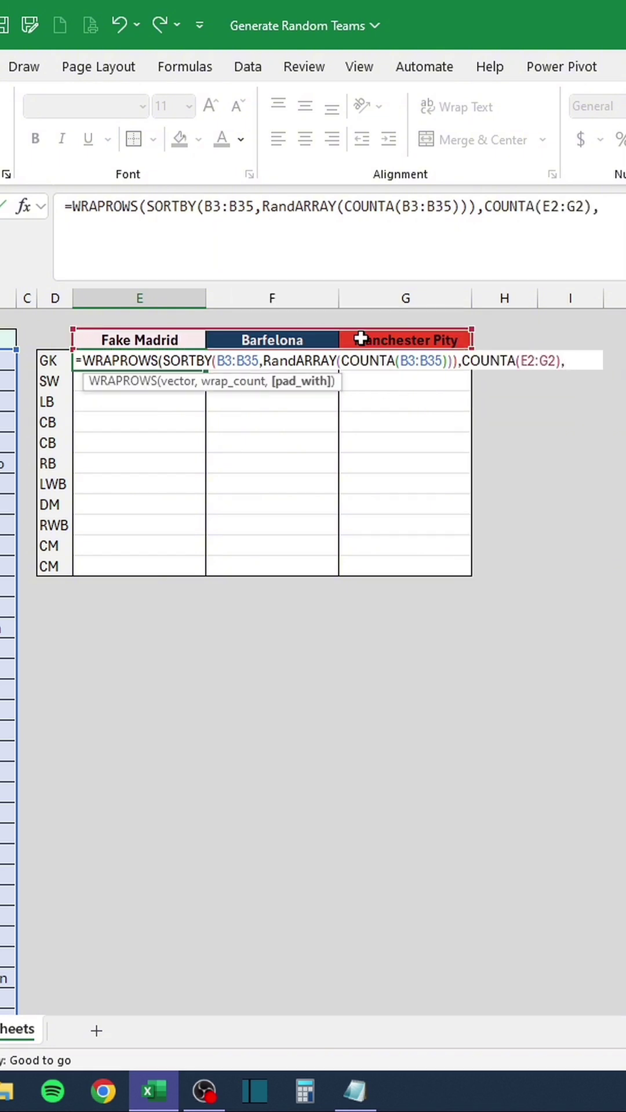
pyautogui.write('"")')
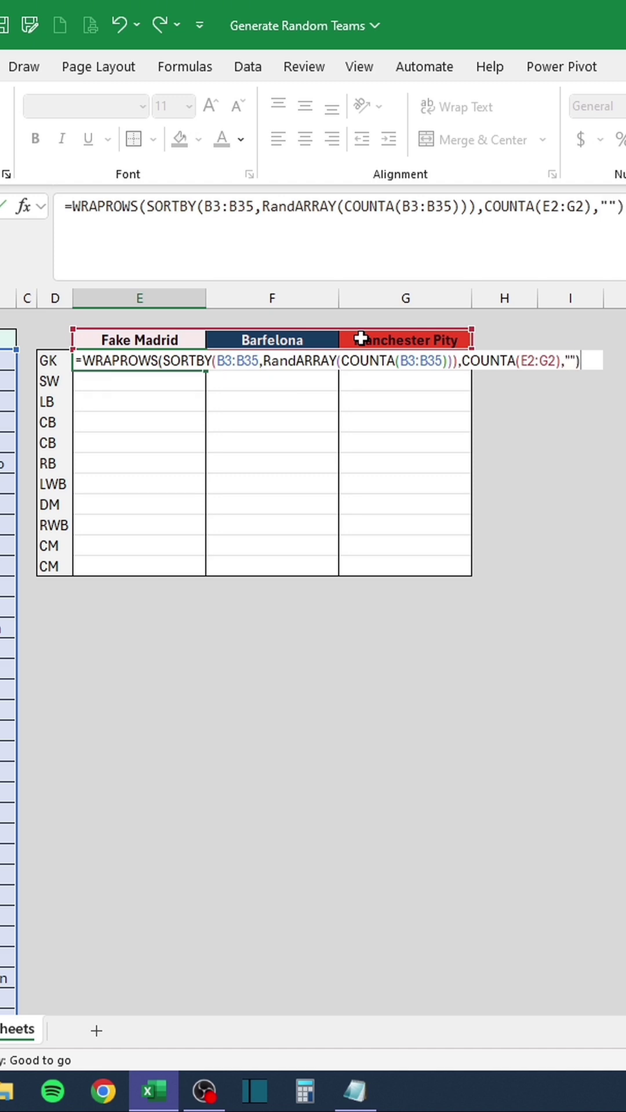
pyautogui.press('Return')
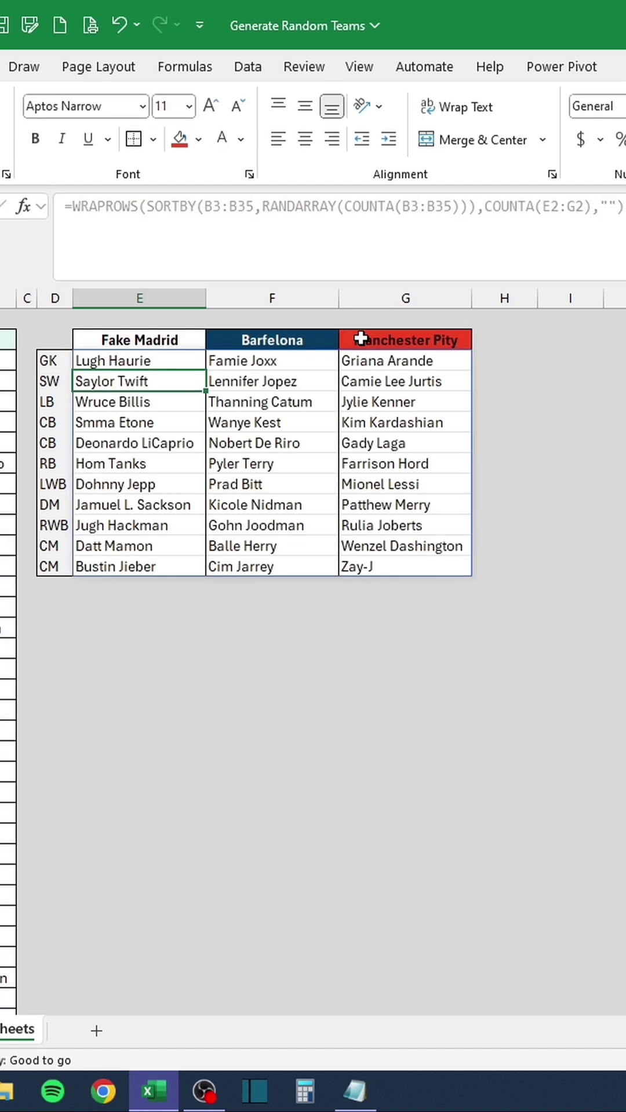
pyautogui.press('F9')
pyautogui.press('F9')
pyautogui.press('F9')
pyautogui.press('F9')
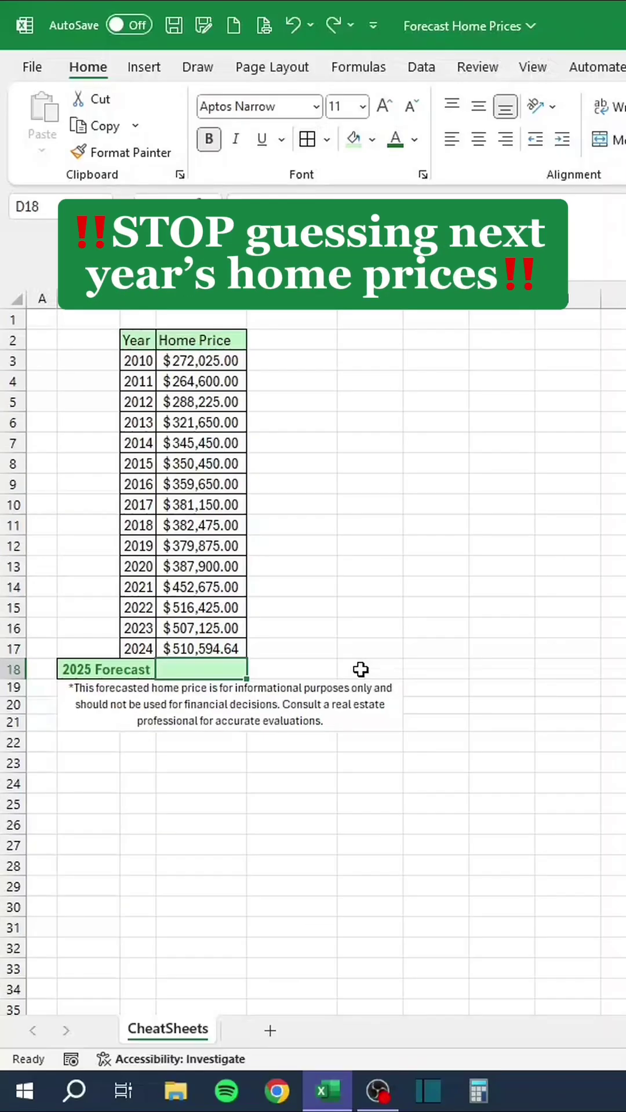
# Enter a guessed 2025 forecast of 690, then undo it
pyautogui.write('690,000.00')
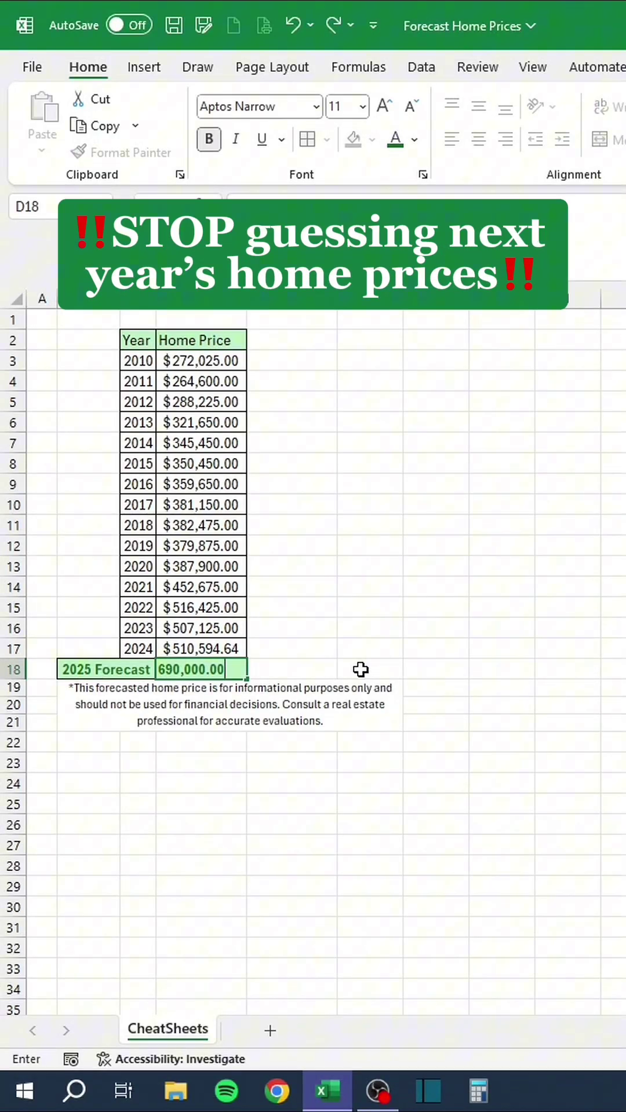
pyautogui.press('Return')
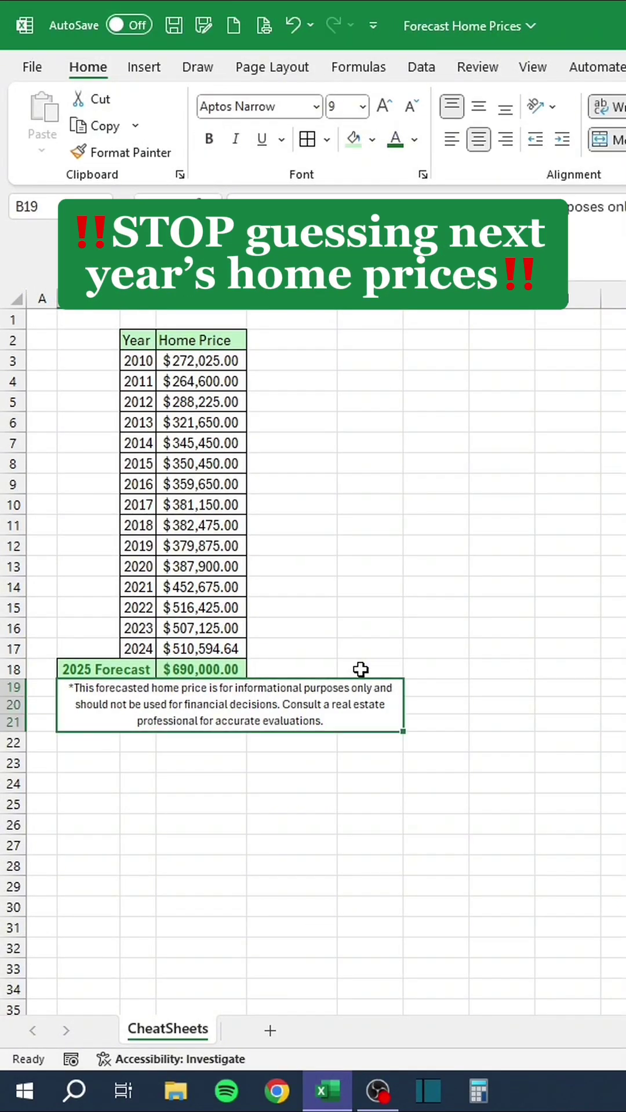
pyautogui.hotkey('ctrl', 'z')
# Enter =FORECAST.ETS(2025,D3:D17,C3:C17) to forecast $528,809.89 for 2025
pyautogui.write('=')
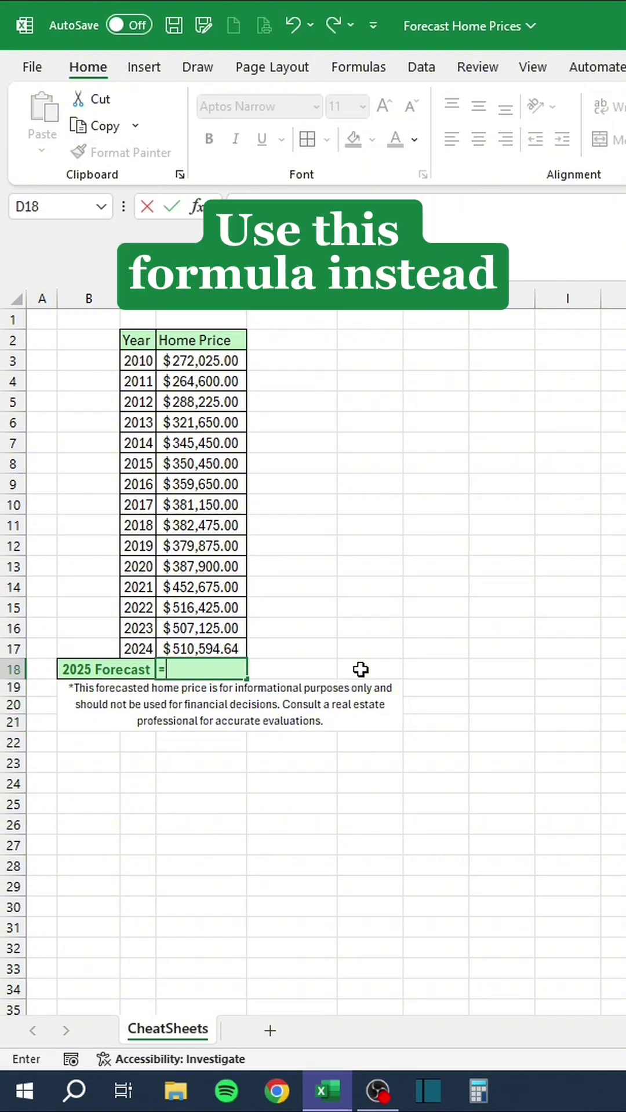
pyautogui.write('FORECAST')
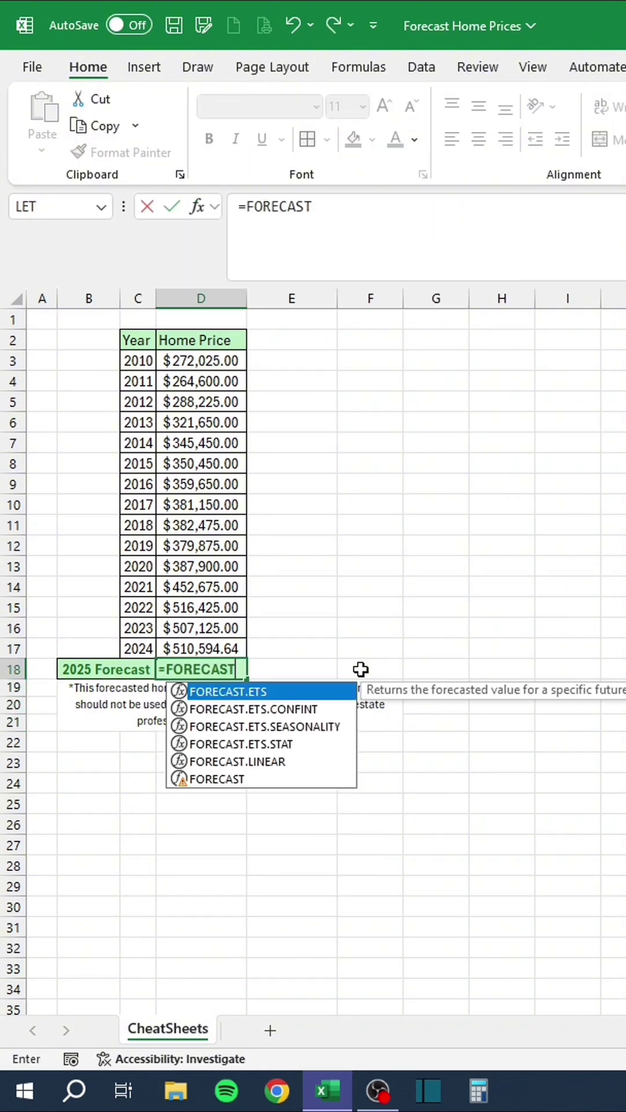
pyautogui.write('.ETS(')
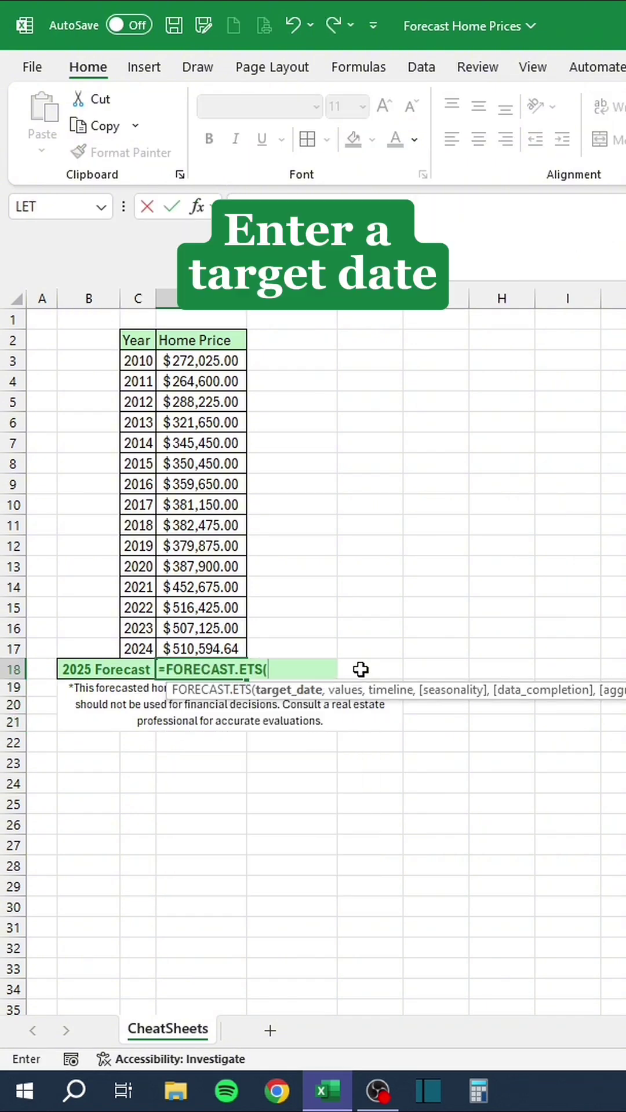
pyautogui.write('2025,')
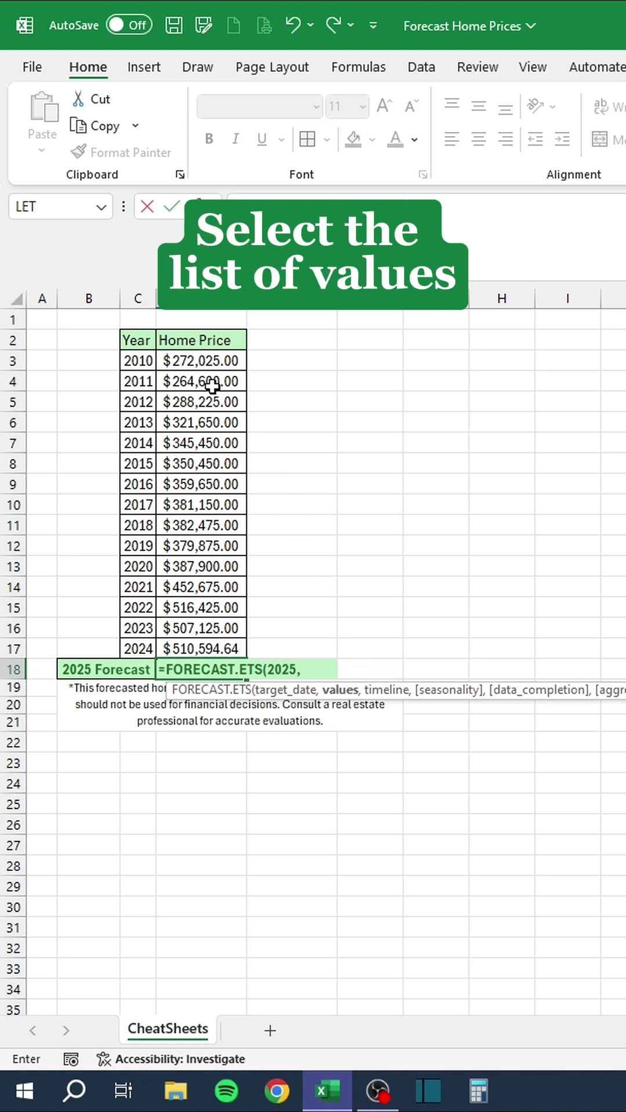
pyautogui.moveTo(191, 360); pyautogui.dragTo(191, 650)
pyautogui.write(',')
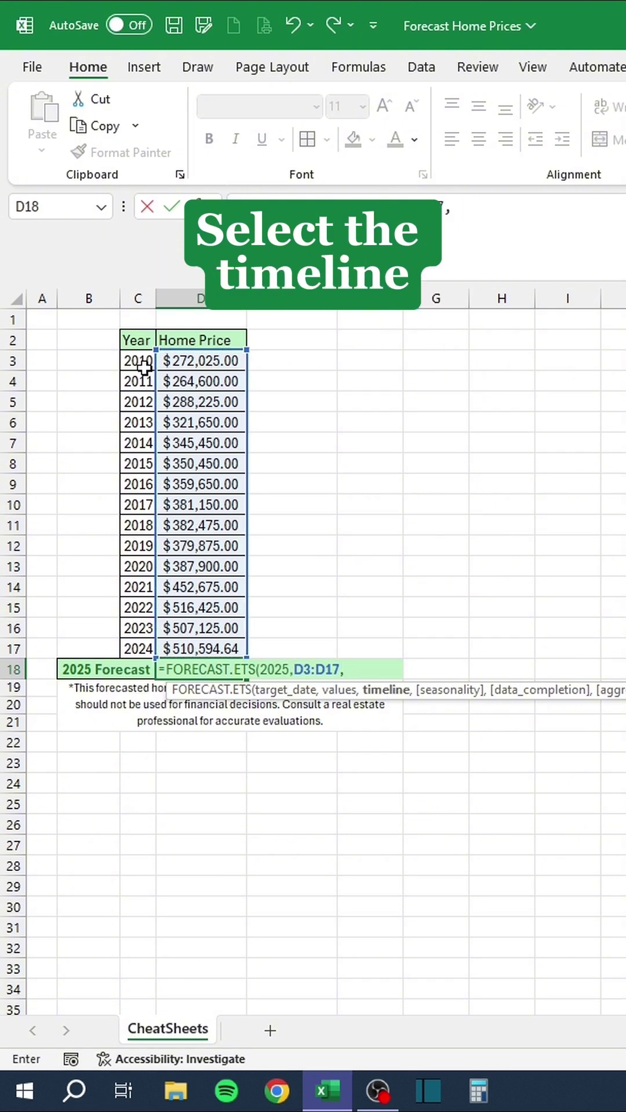
pyautogui.moveTo(144, 365); pyautogui.dragTo(141, 647)
pyautogui.write(')')
pyautogui.press('Return')
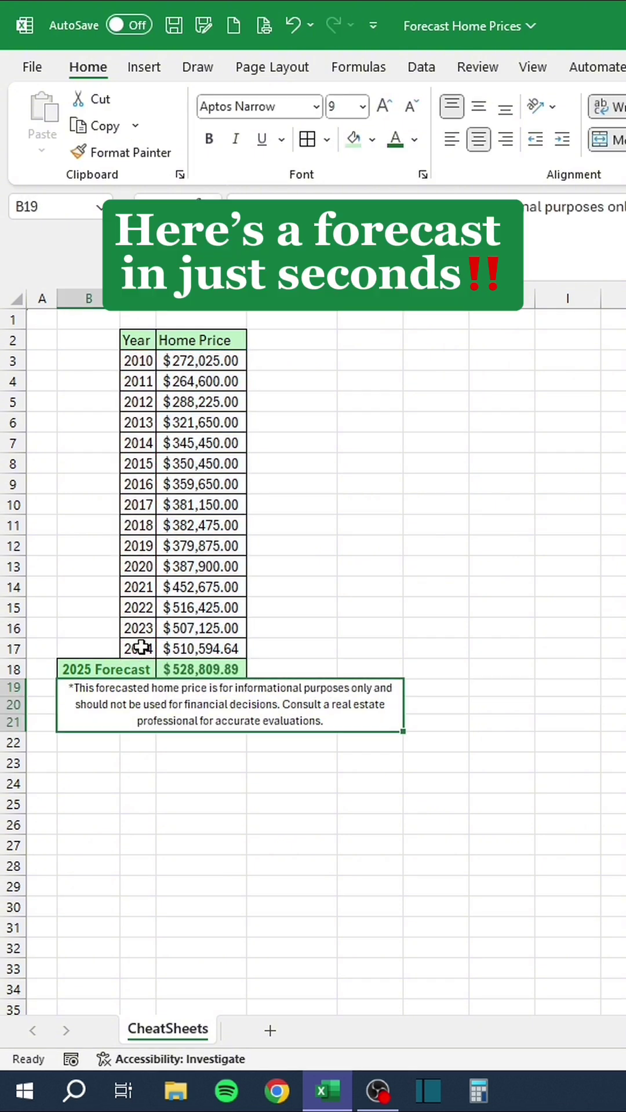
pyautogui.click(281, 666)
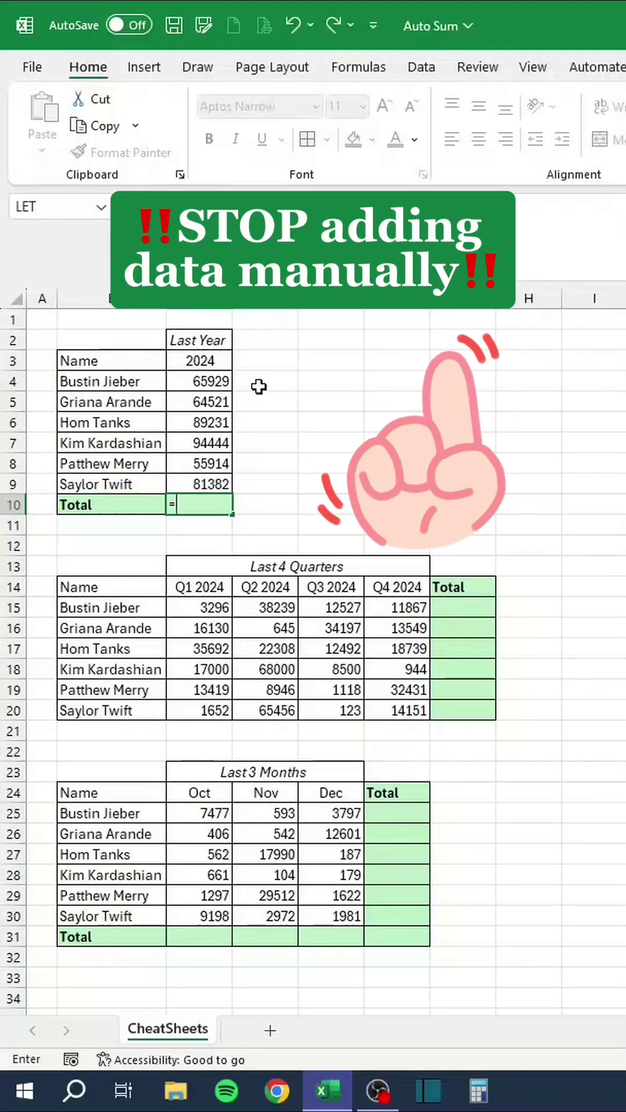
# Build the Last Year total in C10 as =C4+C5+C6+C7+C8+C9, then undo it
pyautogui.click(215, 382)
pyautogui.write('+')
pyautogui.click(220, 402)
pyautogui.write('+')
pyautogui.click(219, 422)
pyautogui.write('+')
pyautogui.click(221, 443)
pyautogui.write('+')
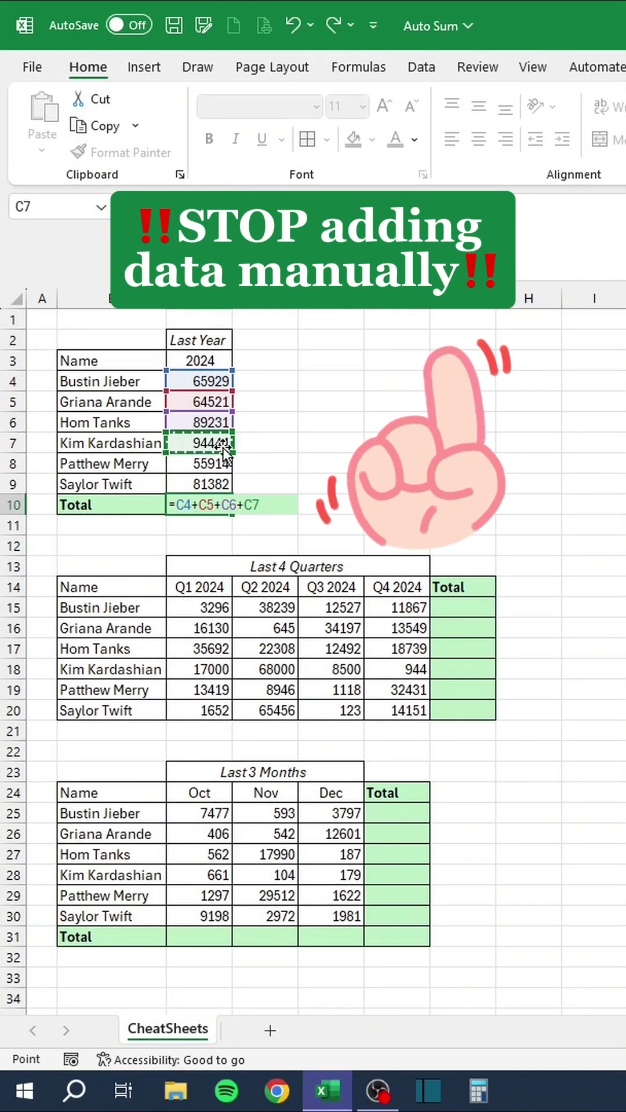
pyautogui.click(224, 464)
pyautogui.write('+')
pyautogui.click(222, 484)
pyautogui.press('Return')
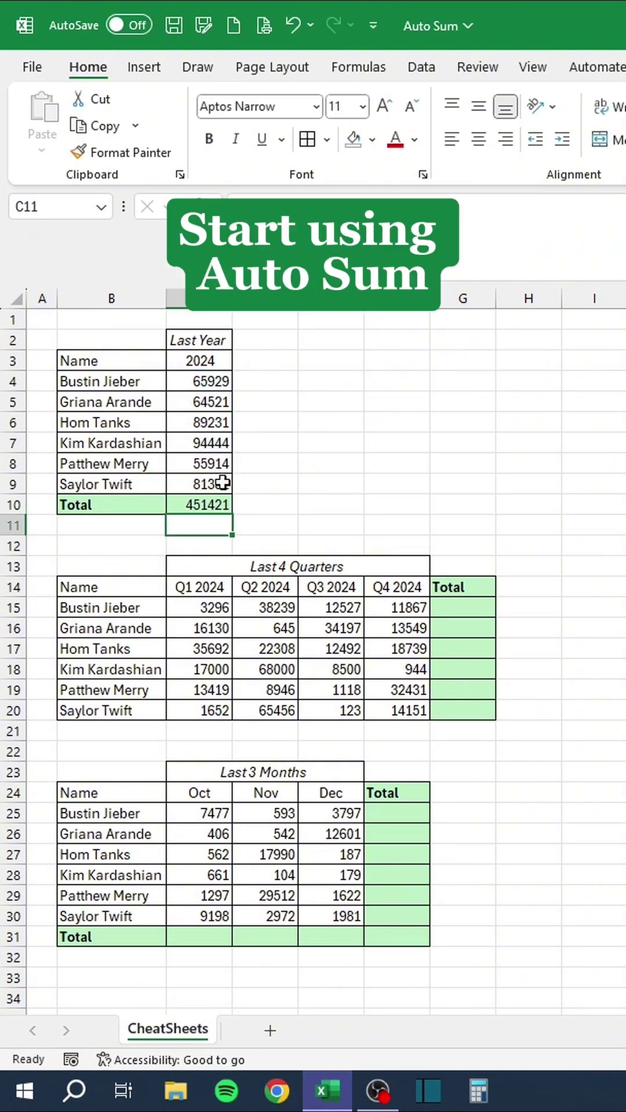
pyautogui.hotkey('ctrl', 'z')
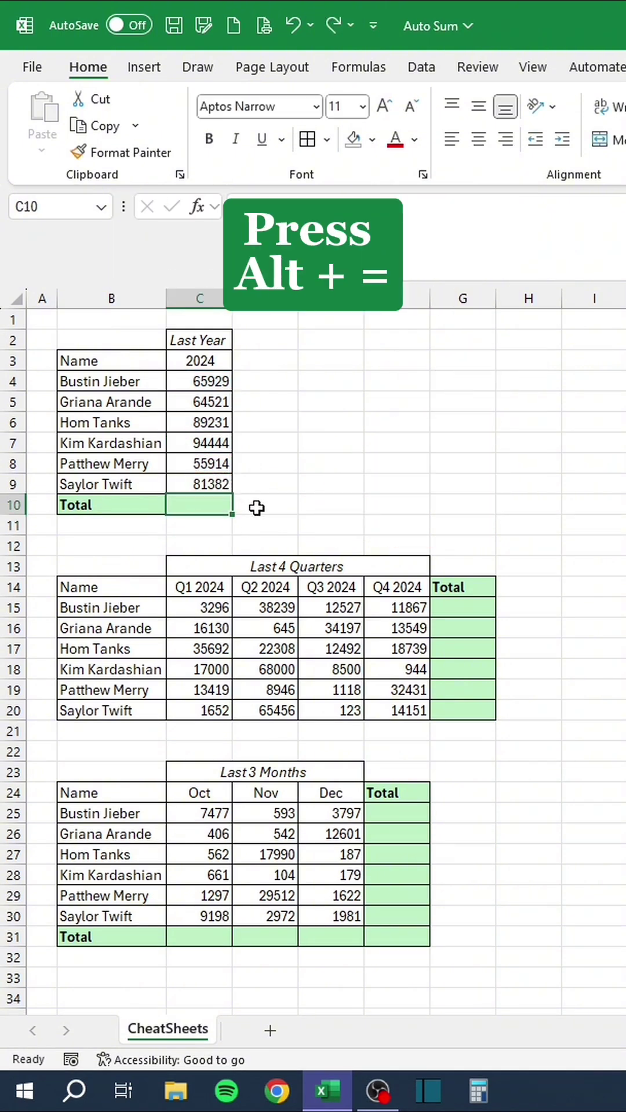
# AutoSum C10, the quarters table's Total cells, and the Last 3 Months row and column totals
pyautogui.hotkey('alt', '=')
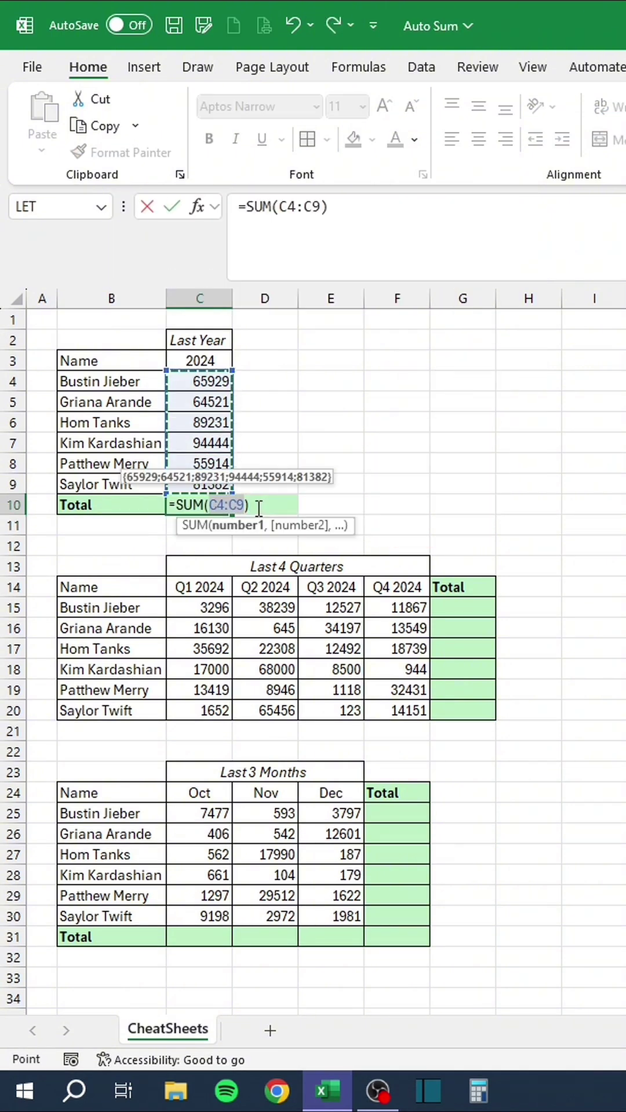
pyautogui.press('Return')
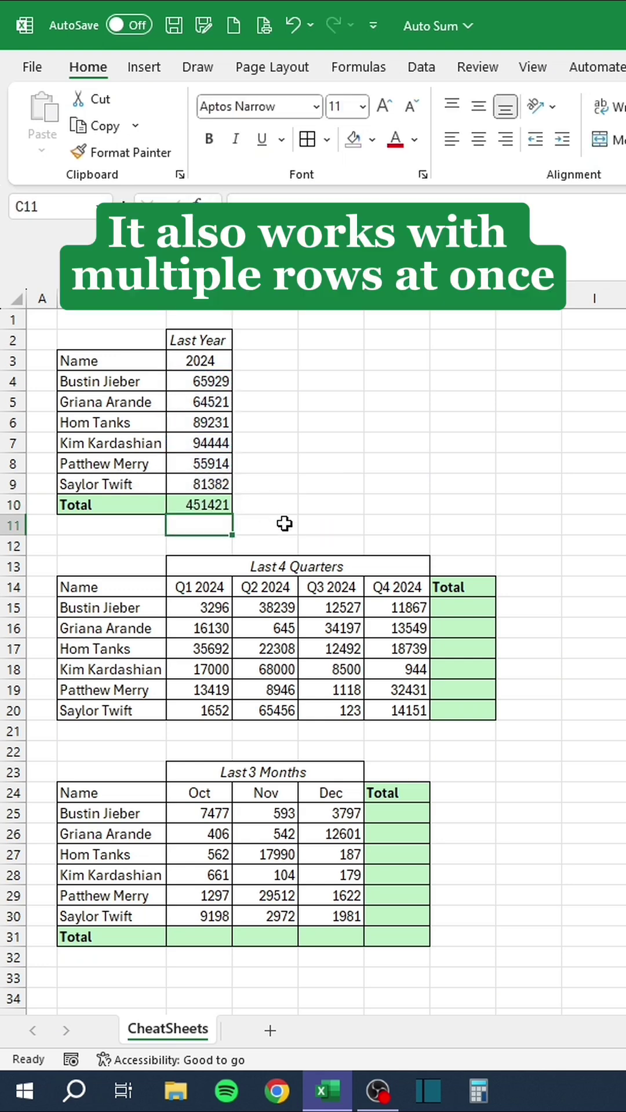
pyautogui.moveTo(437, 602); pyautogui.dragTo(459, 711)
pyautogui.hotkey('alt', '=')
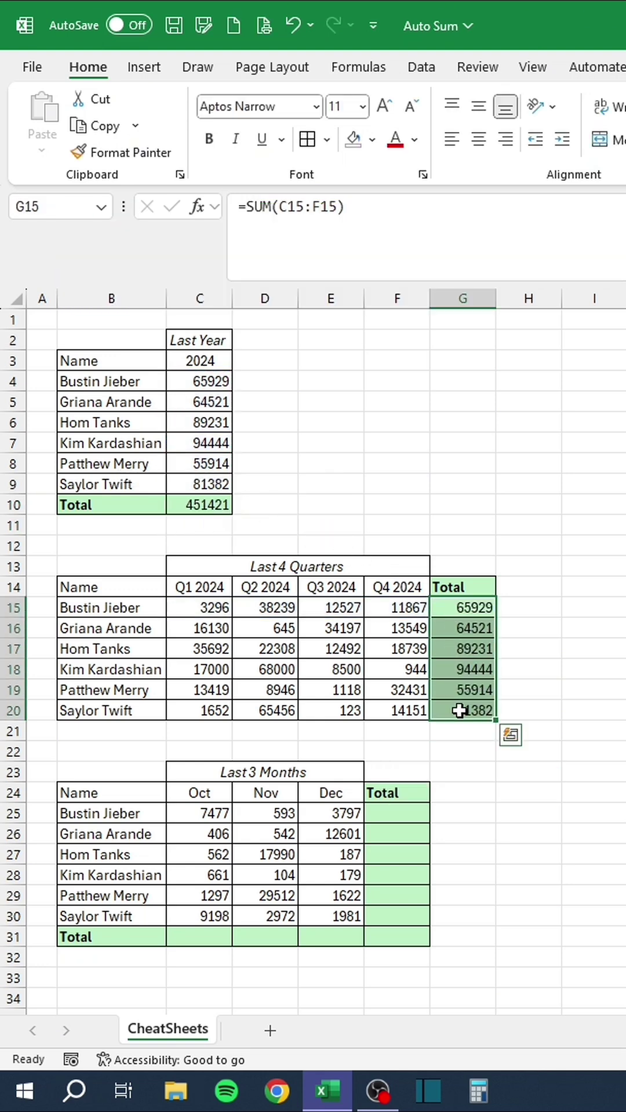
pyautogui.moveTo(401, 818); pyautogui.dragTo(226, 941)
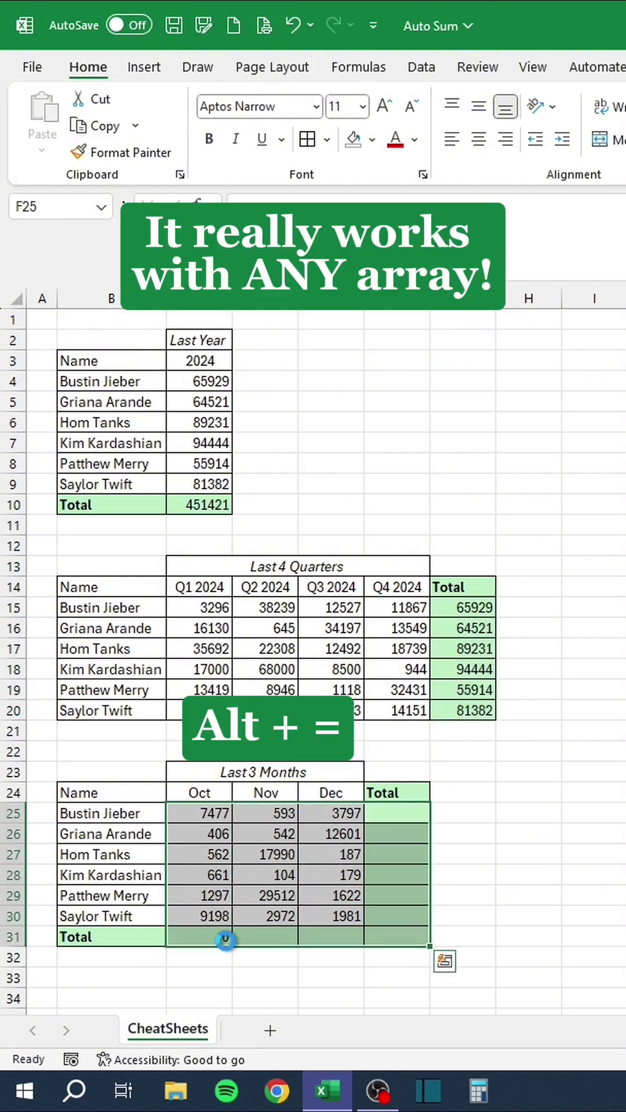
pyautogui.hotkey('alt', '=')
pyautogui.click(262, 974)
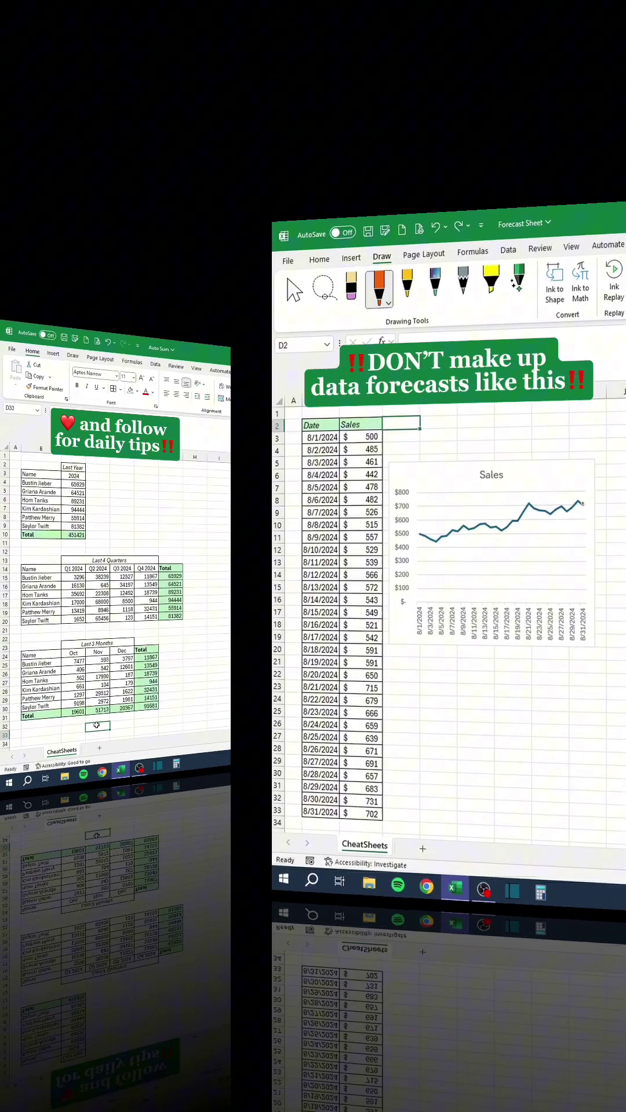
# Sketch a made-up trend line on the chart, then remove it
pyautogui.moveTo(608, 472)
pyautogui.mouseDown()
pyautogui.moveTo(621, 484)
pyautogui.moveTo(552, 482)
pyautogui.moveTo(578, 496)
pyautogui.moveTo(568, 507)
pyautogui.moveTo(611, 530)
pyautogui.mouseUp()
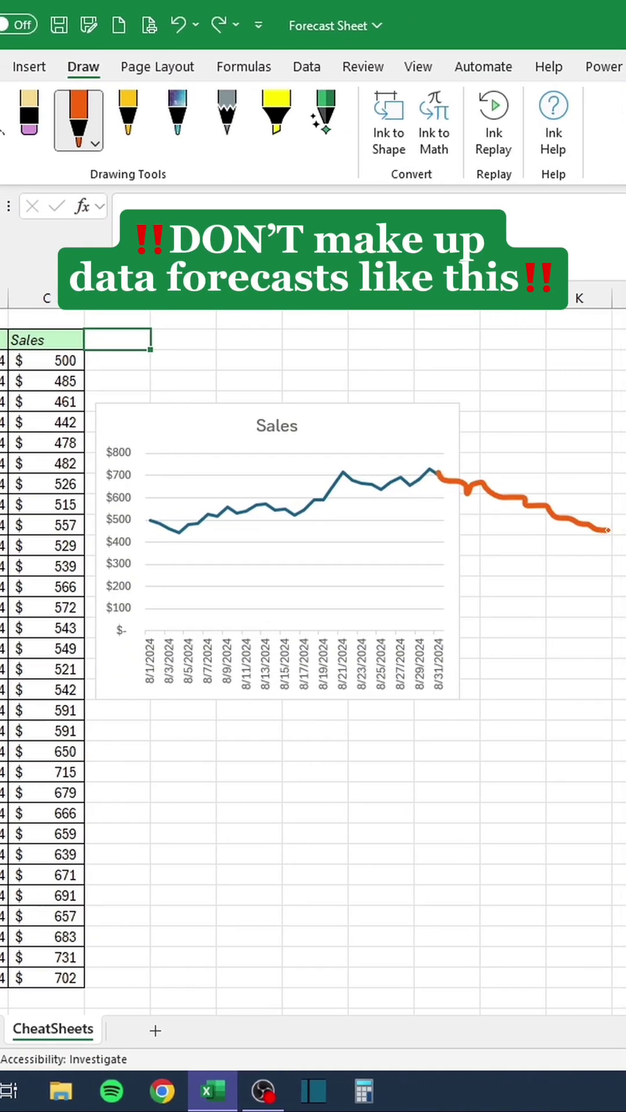
pyautogui.press('Escape')
pyautogui.hotkey('ctrl', 'z')
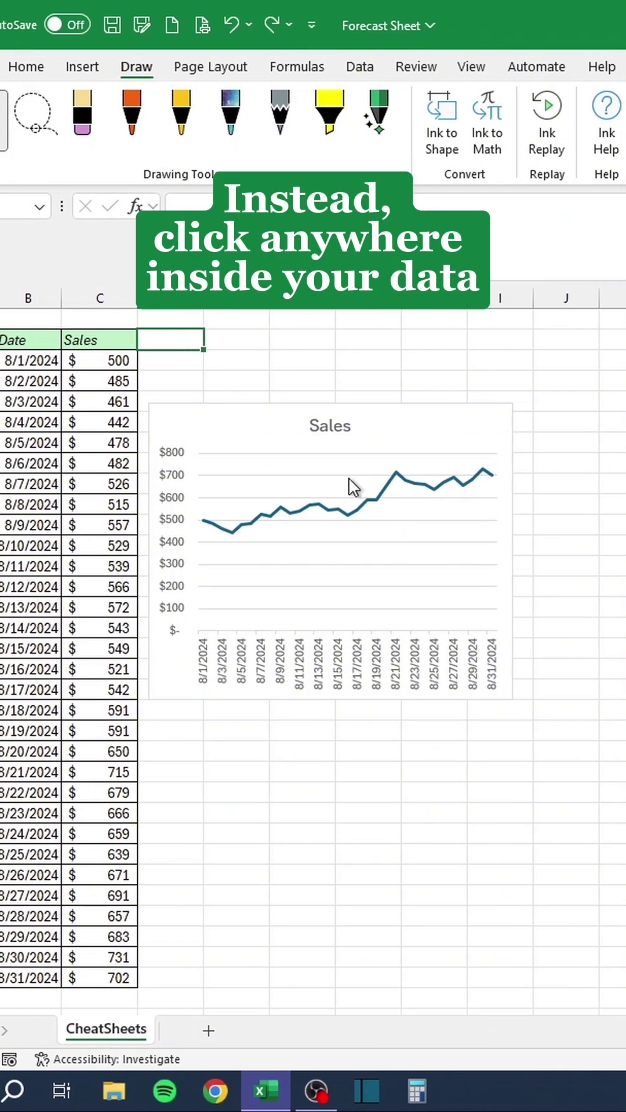
# Create a forecast sheet from the Sales data with a Forecast End of 9/30/2024
pyautogui.click(36, 408)
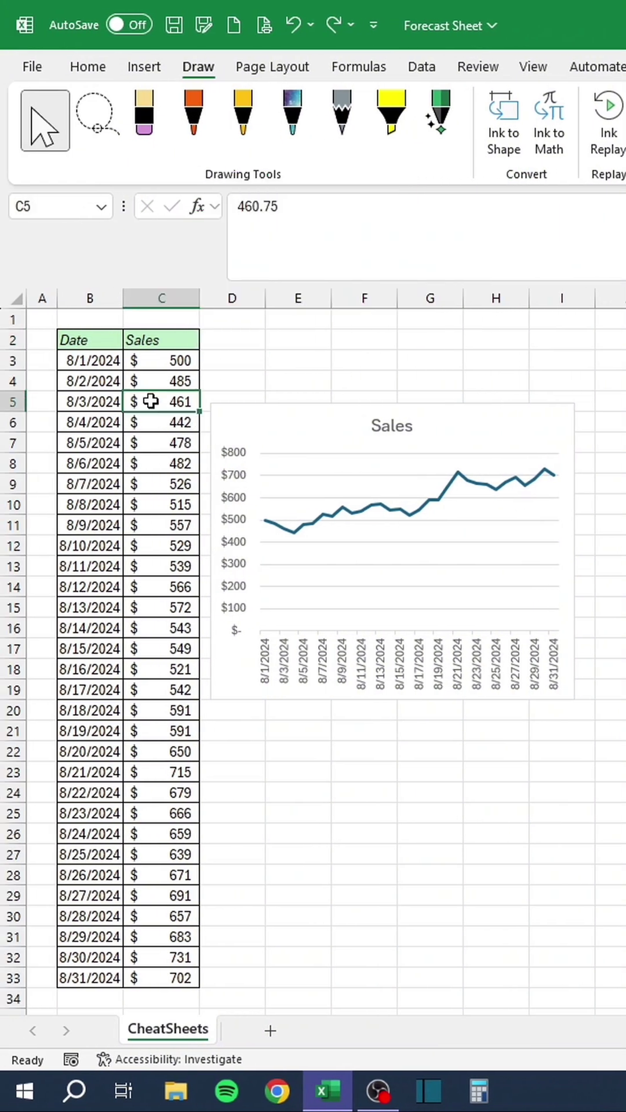
pyautogui.click(428, 68)
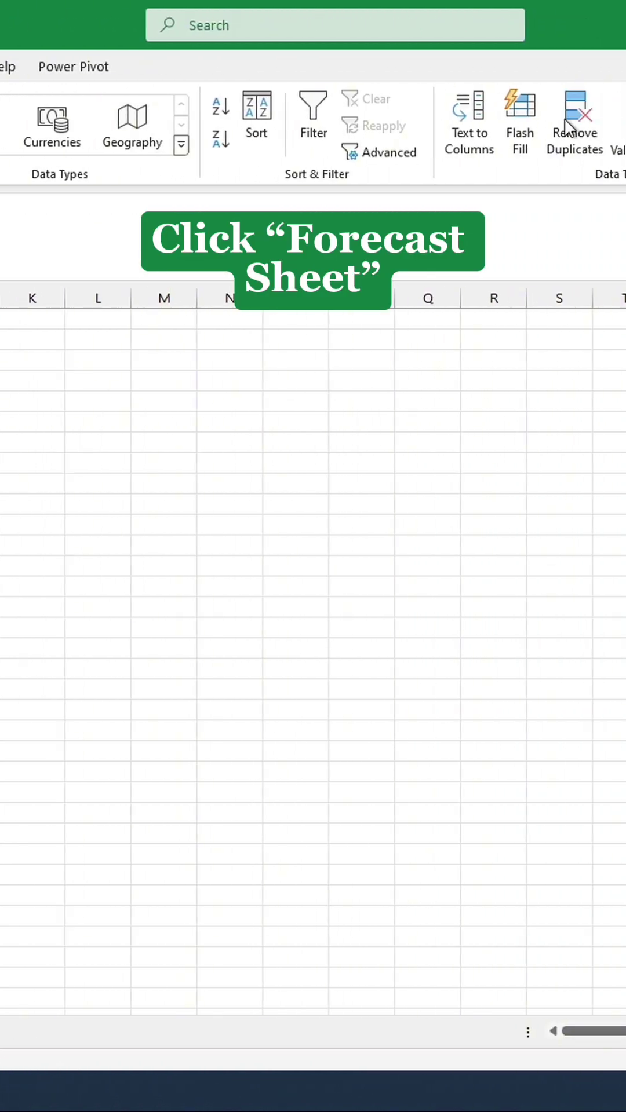
pyautogui.click(350, 148)
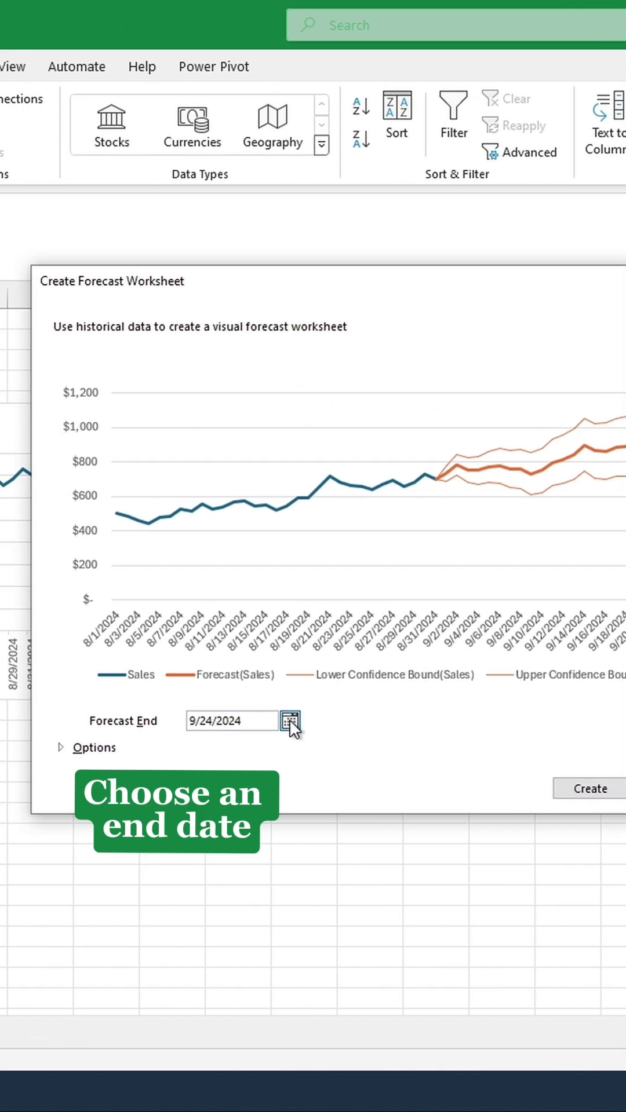
pyautogui.click(290, 721)
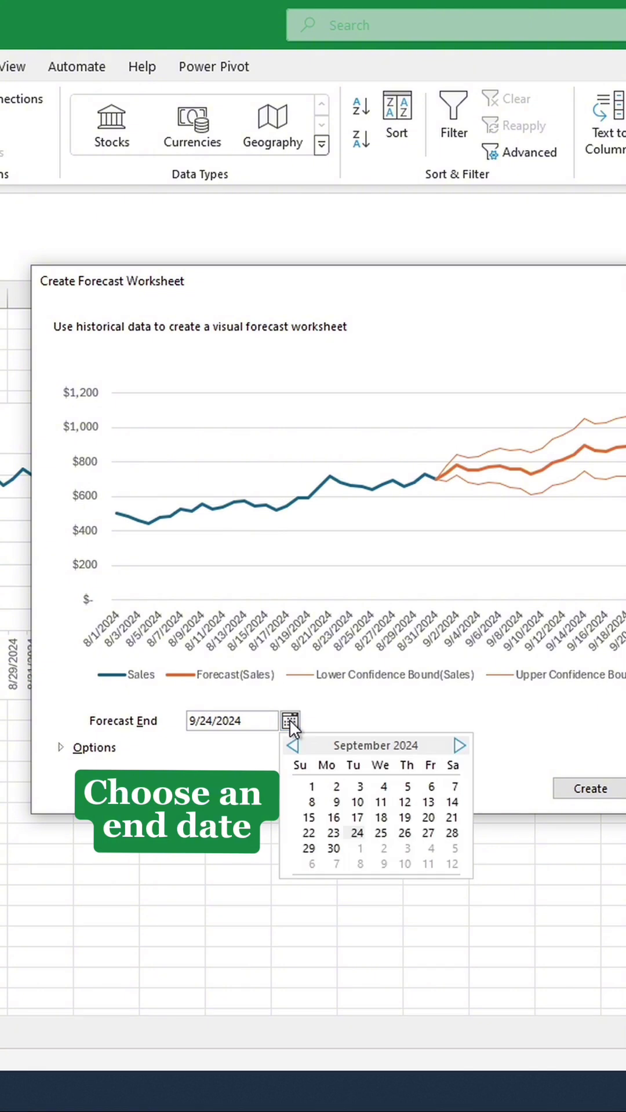
pyautogui.click(336, 853)
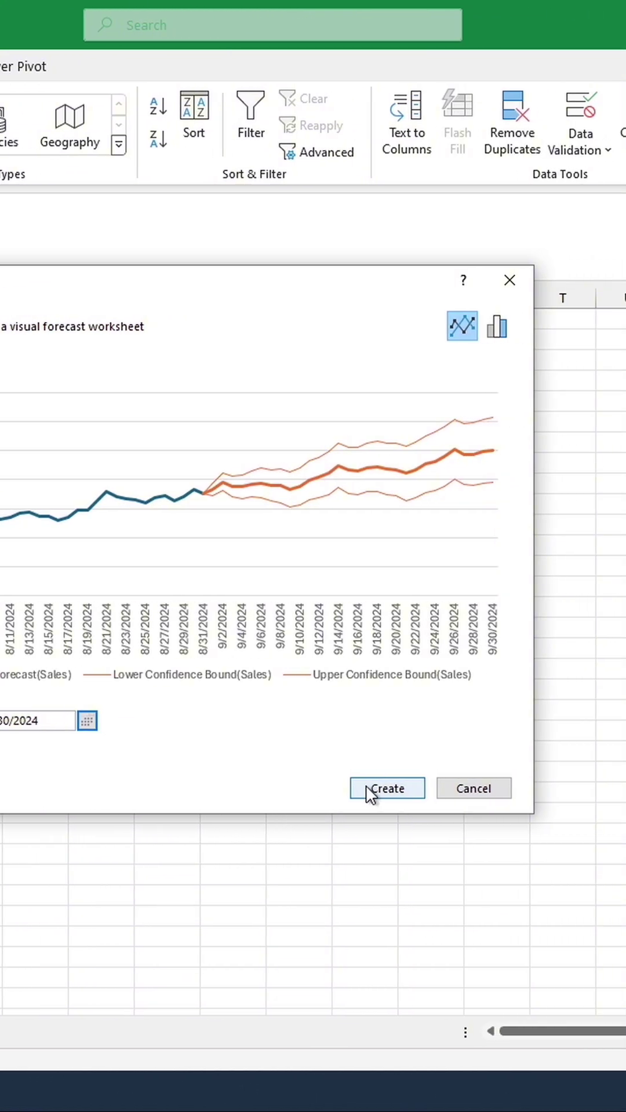
pyautogui.click(367, 788)
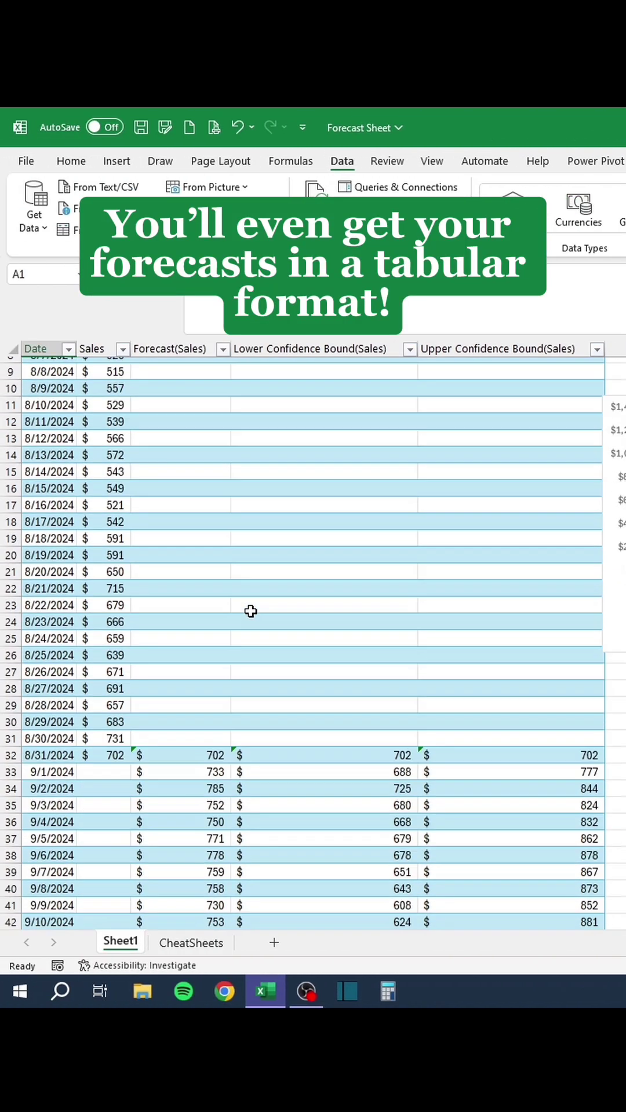
pyautogui.scroll(-12, 250, 612)
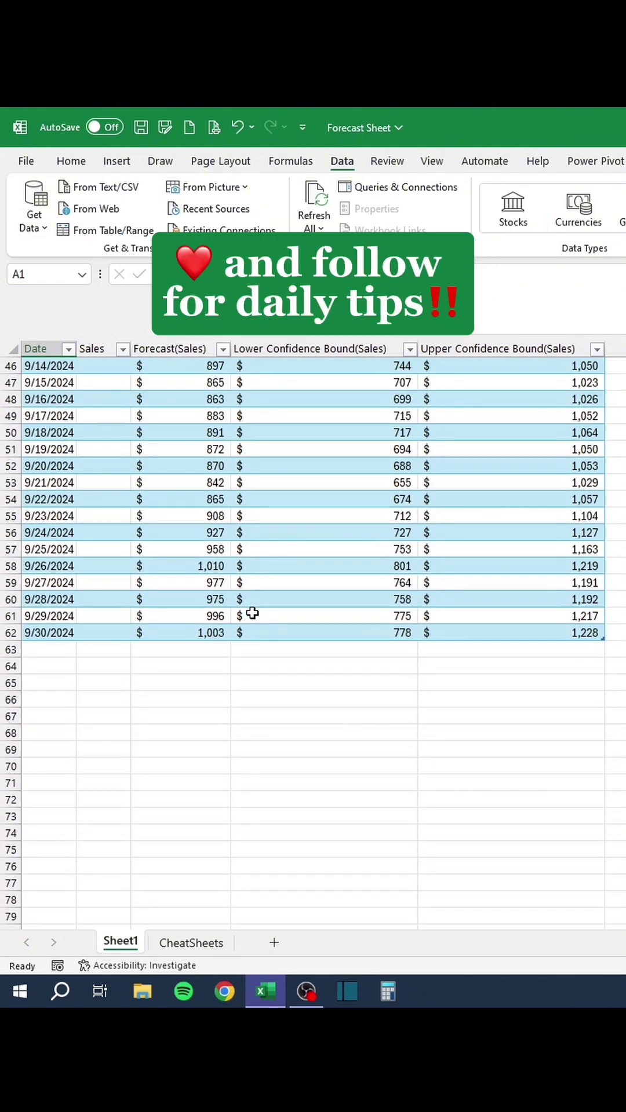
pyautogui.scroll(6, 252, 613)
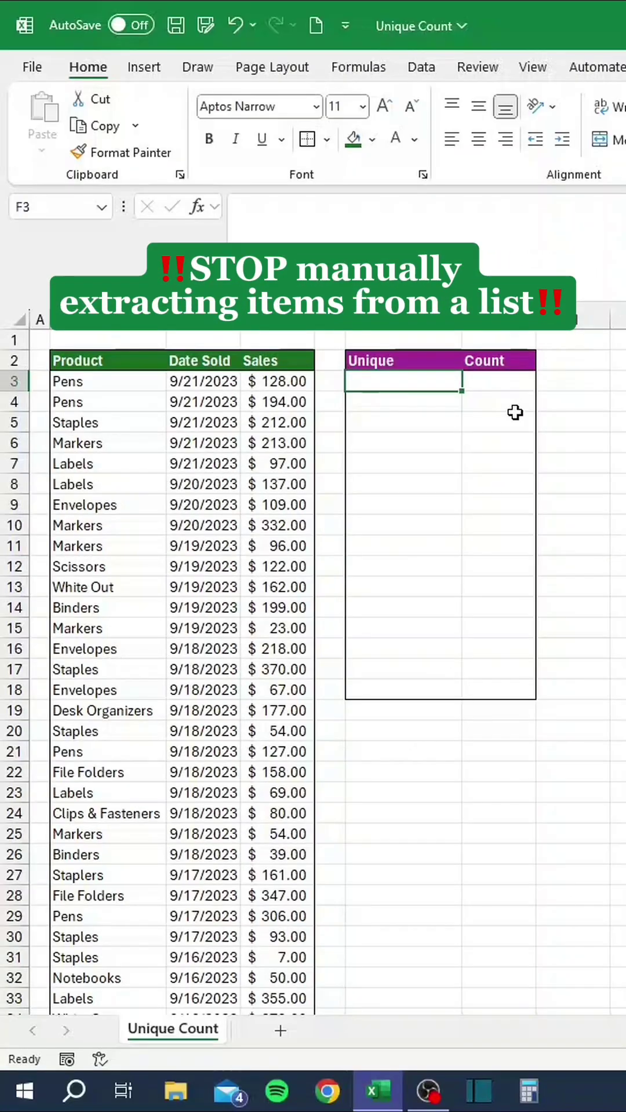
# Type Pens, Staples, Markers and Labels under Unique by hand, then undo them
pyautogui.write('Pens')
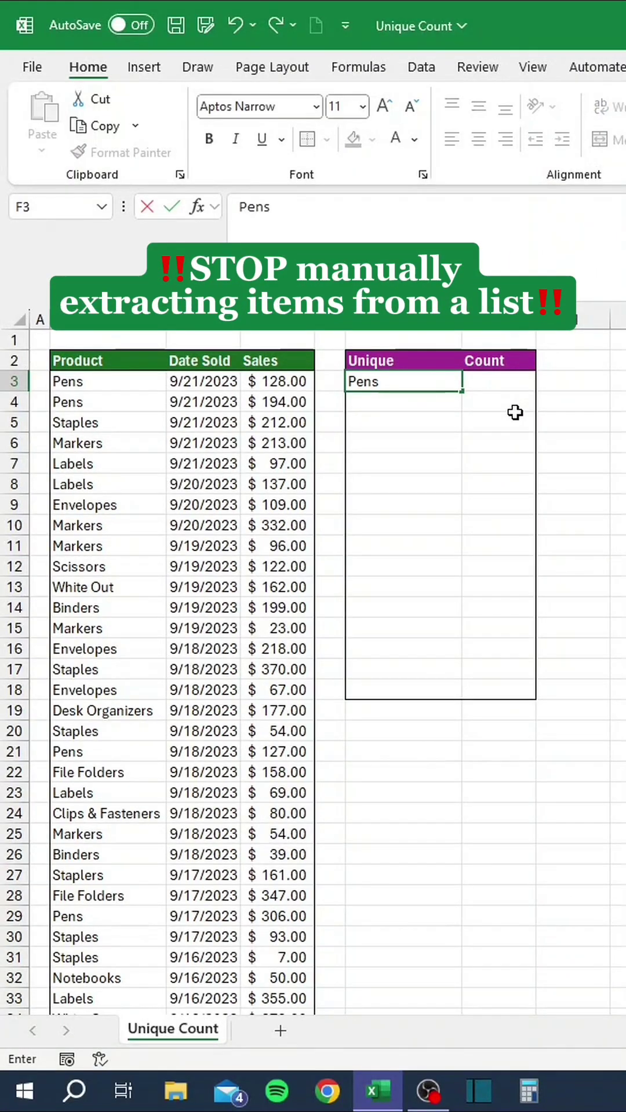
pyautogui.press('Return')
pyautogui.write('Staples')
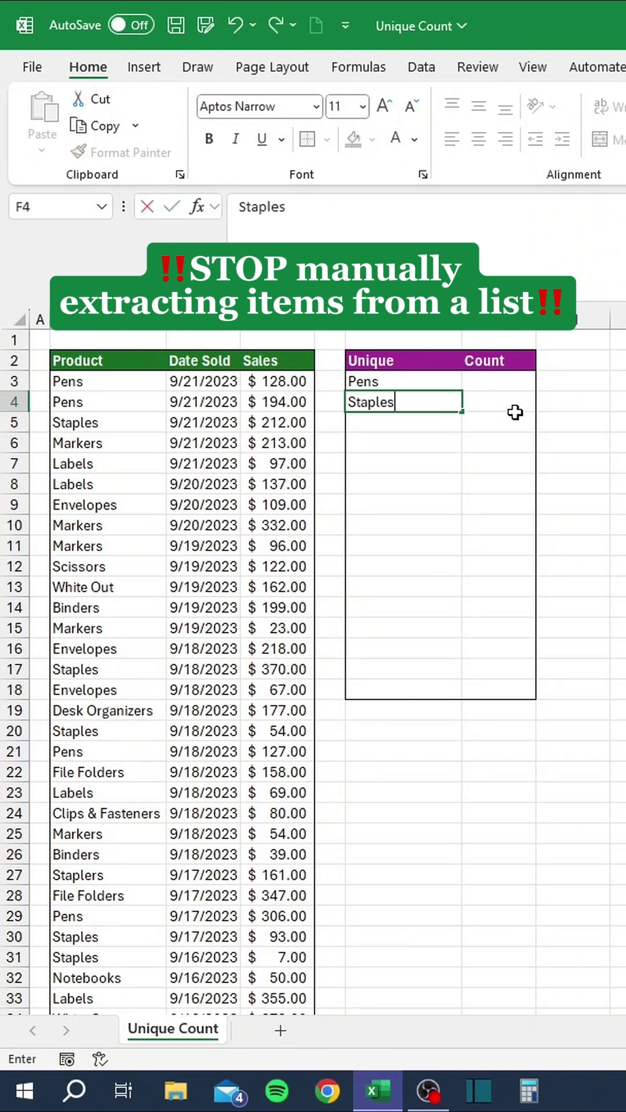
pyautogui.press('Return')
pyautogui.write('Markers')
pyautogui.press('Return')
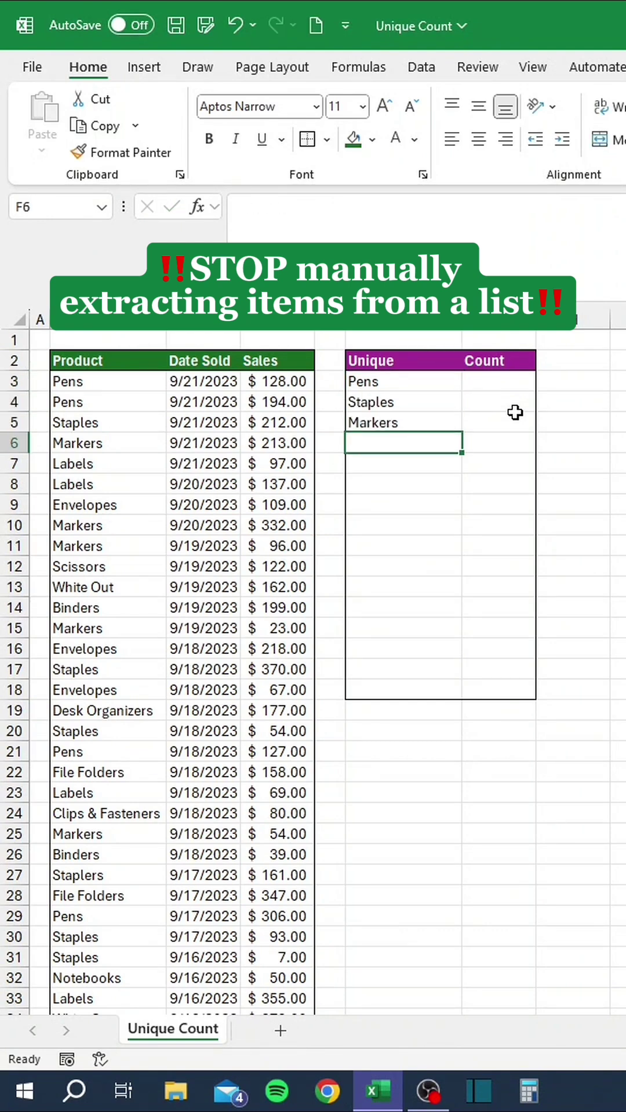
pyautogui.write('Labels')
pyautogui.hotkey('ctrl', 'Return')
pyautogui.press('Return')
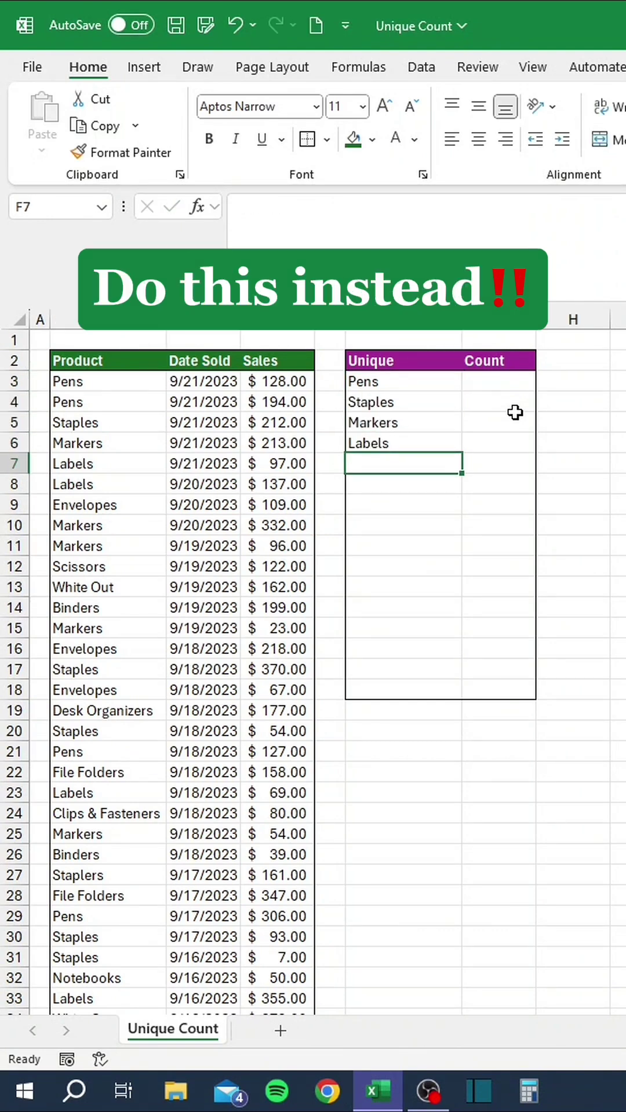
pyautogui.hotkey('ctrl', 'z')
pyautogui.hotkey('ctrl', 'z')
pyautogui.hotkey('ctrl', 'z')
pyautogui.hotkey('ctrl', 'z')
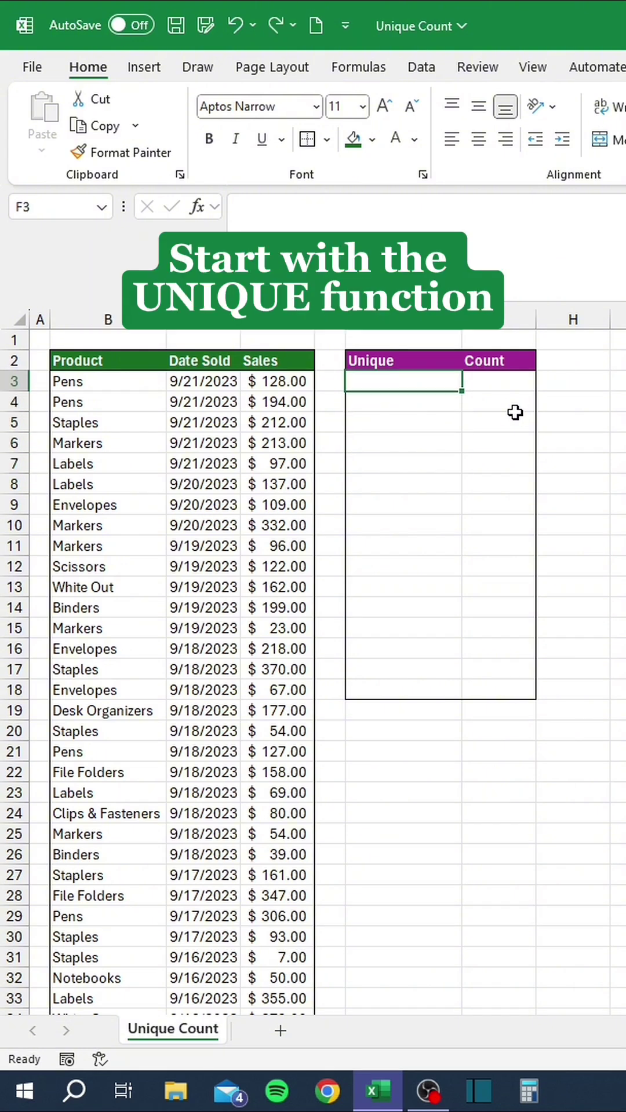
# Enter =UNIQUE(B3:B500) in F3 to list each product once
pyautogui.write('=unique')
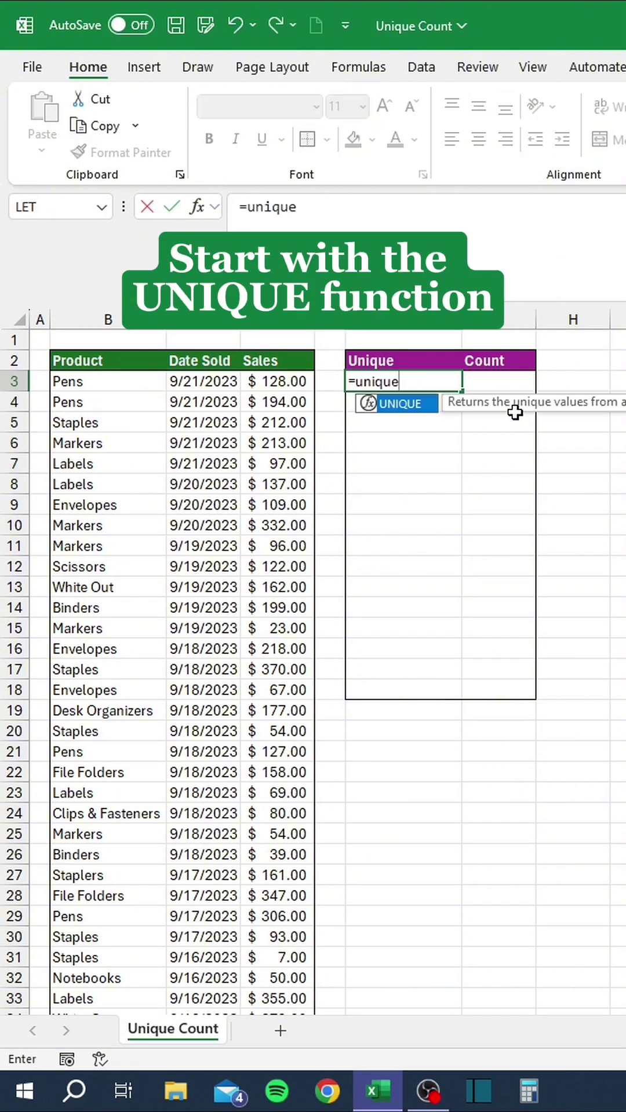
pyautogui.press('Tab')
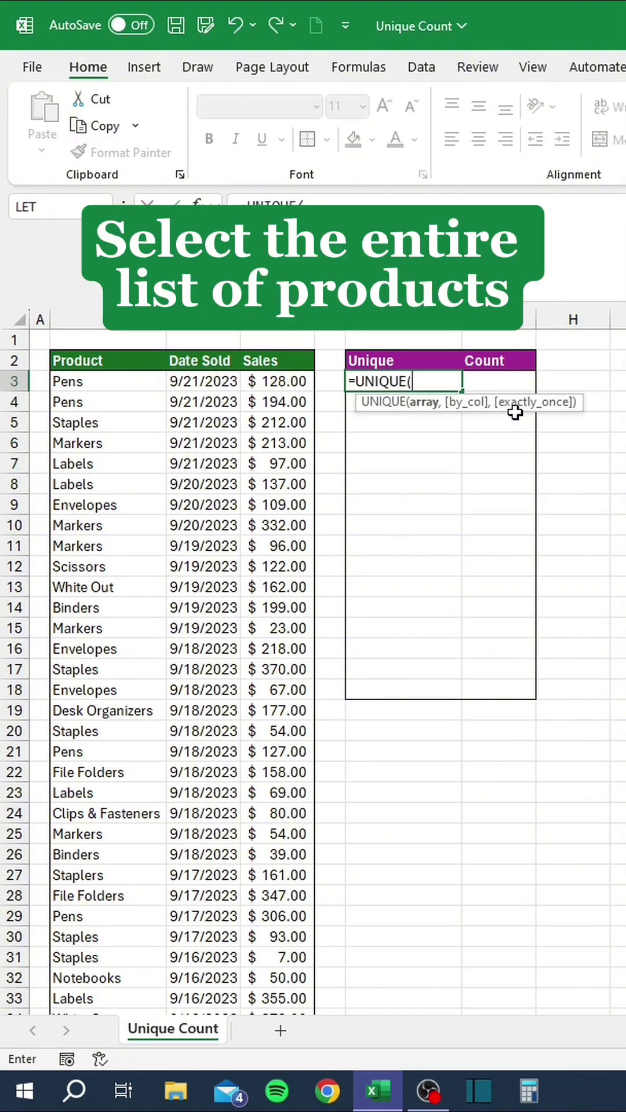
pyautogui.press('Left')
pyautogui.press('Left')
pyautogui.press('Left')
pyautogui.press('Left')
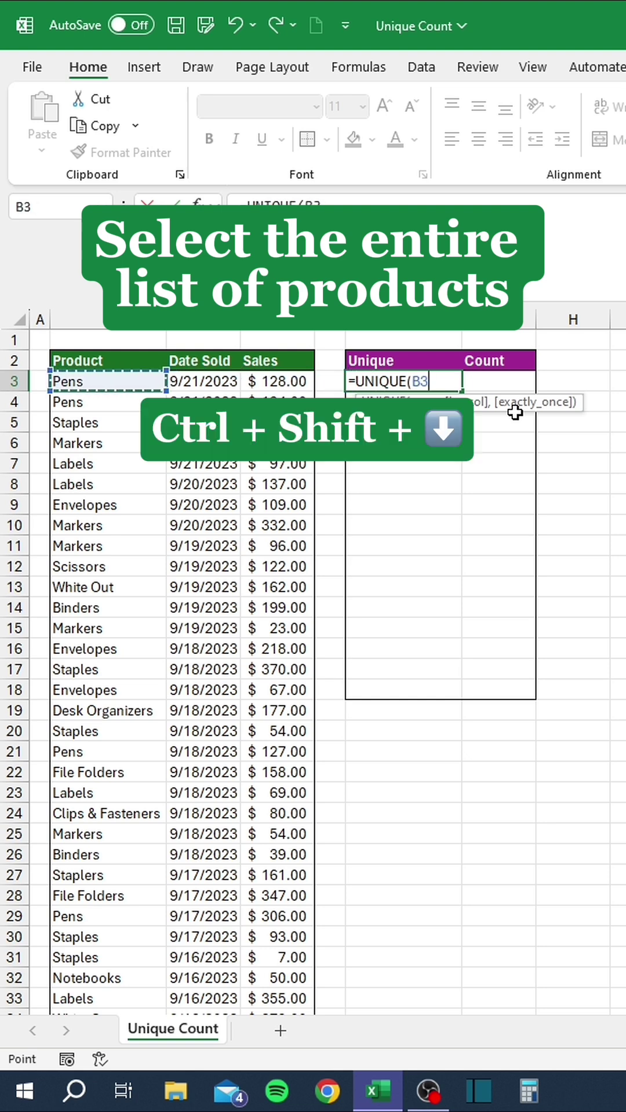
pyautogui.hotkey('ctrl', 'shift', 'Down')
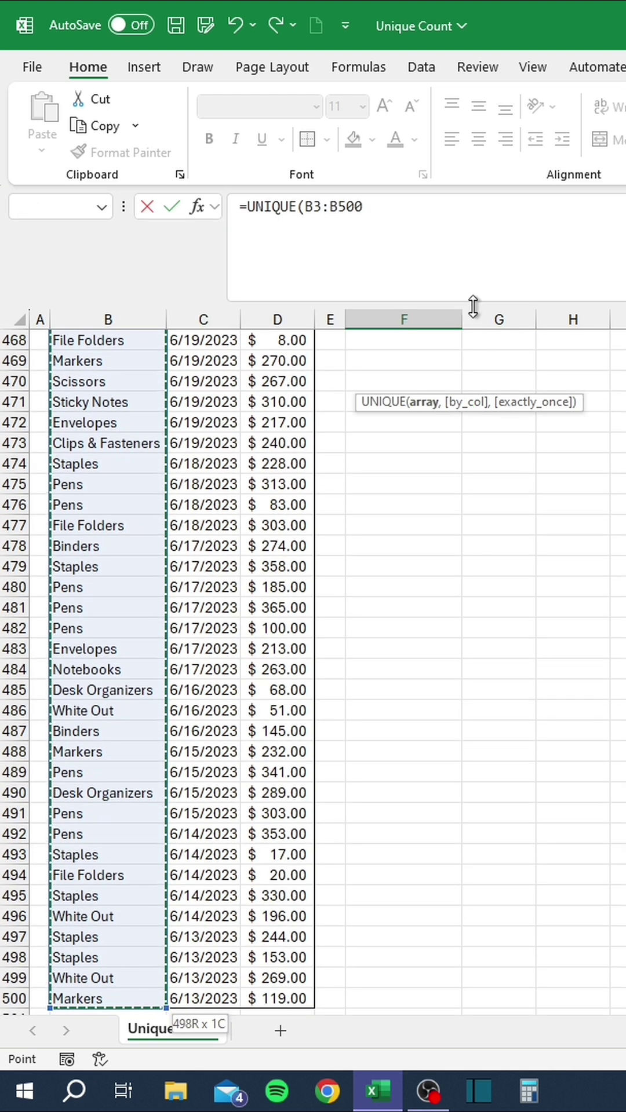
pyautogui.click(428, 233)
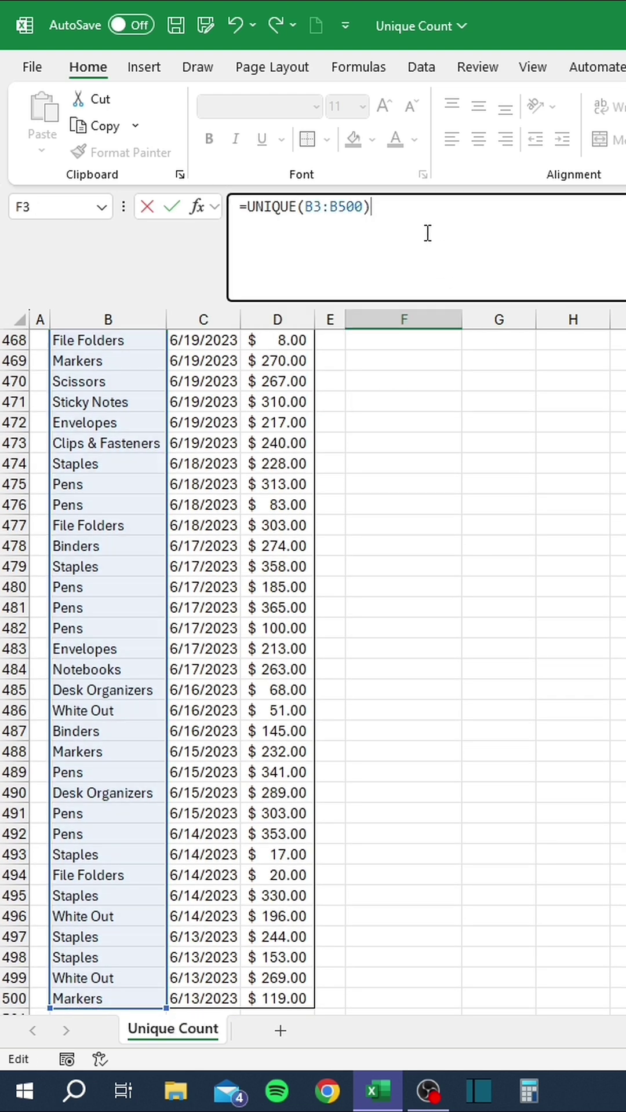
pyautogui.press('Return')
pyautogui.scroll(1, 434, 361)
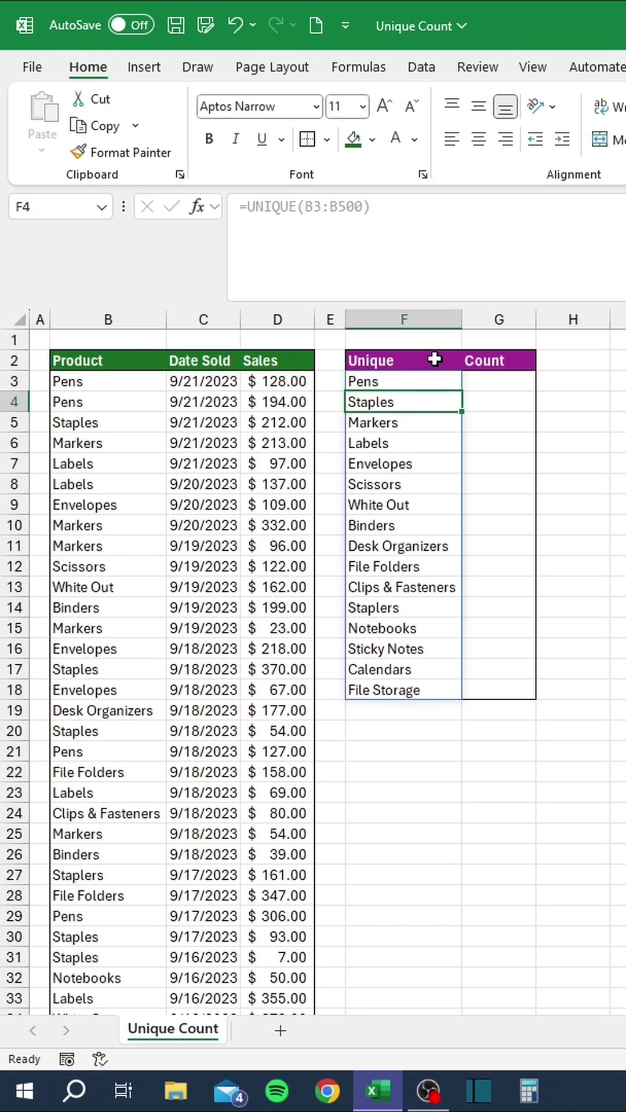
# Wrap the formula in SORT to make it =SORT(UNIQUE(B3:B500))
pyautogui.click(419, 380)
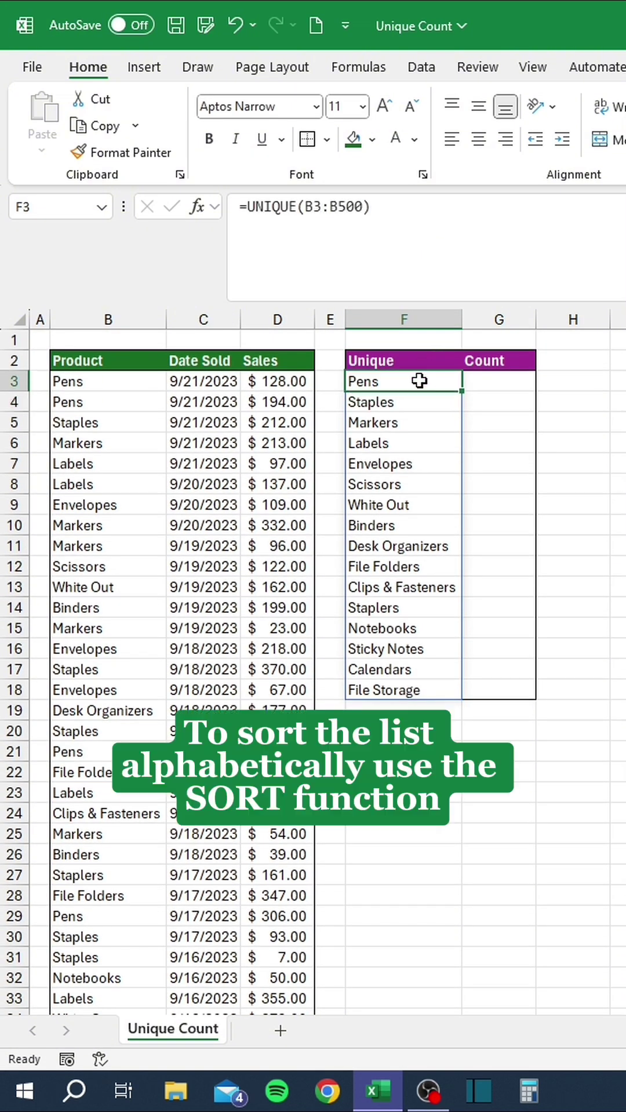
pyautogui.click(245, 206)
pyautogui.write('SORT(')
pyautogui.click(431, 228)
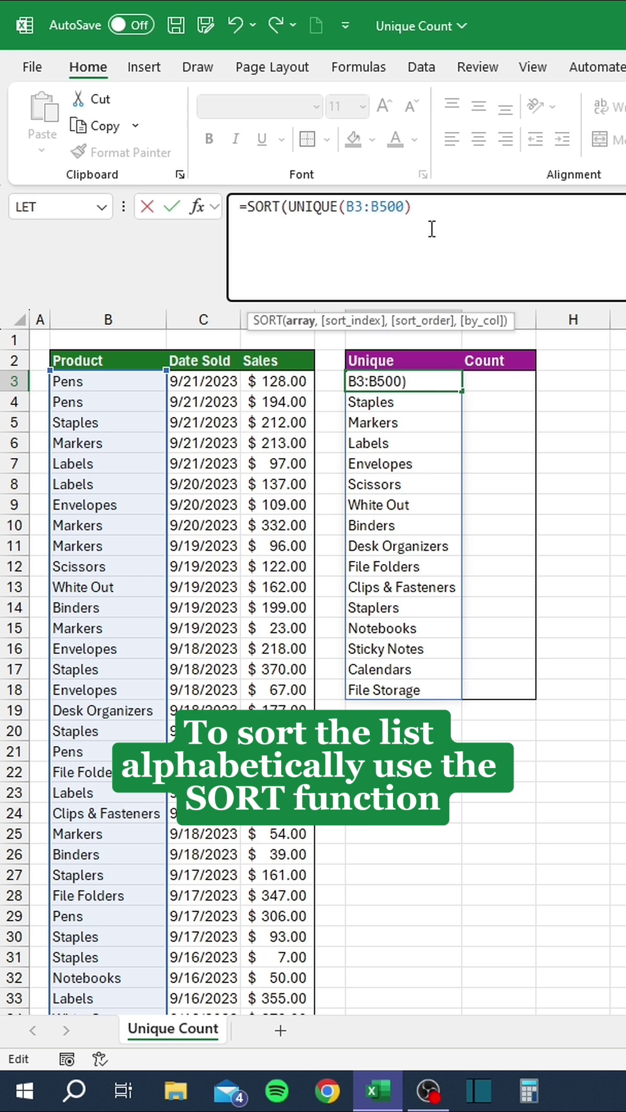
pyautogui.write(')')
pyautogui.press('Return')
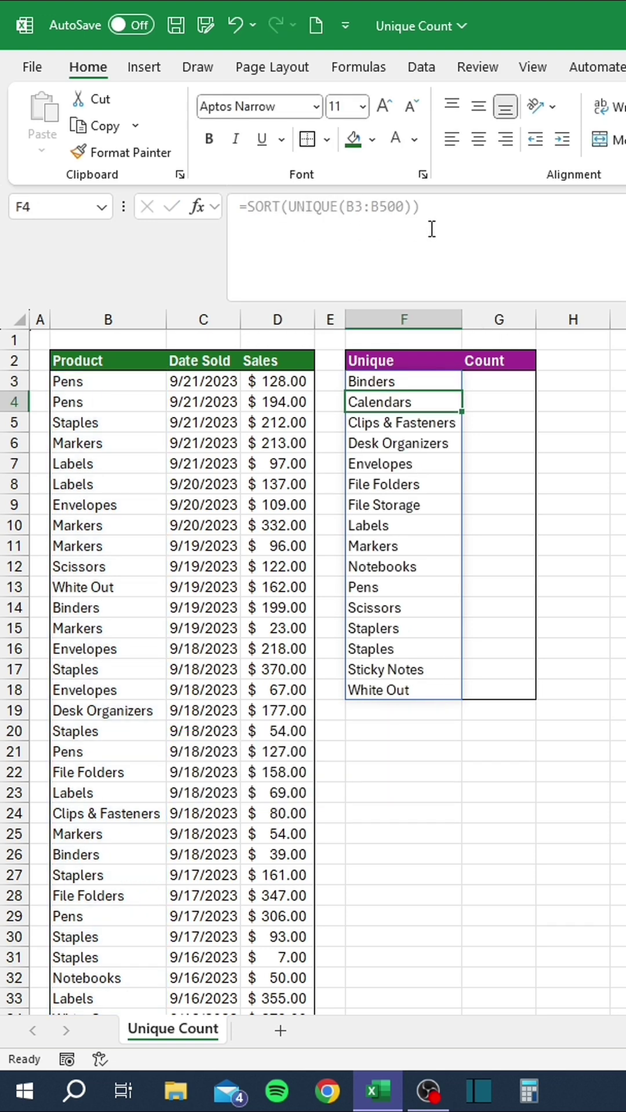
# Enter =COUNTIF($B$3:$B$500,F3) in G3 and copy it down through G18
pyautogui.click(476, 380)
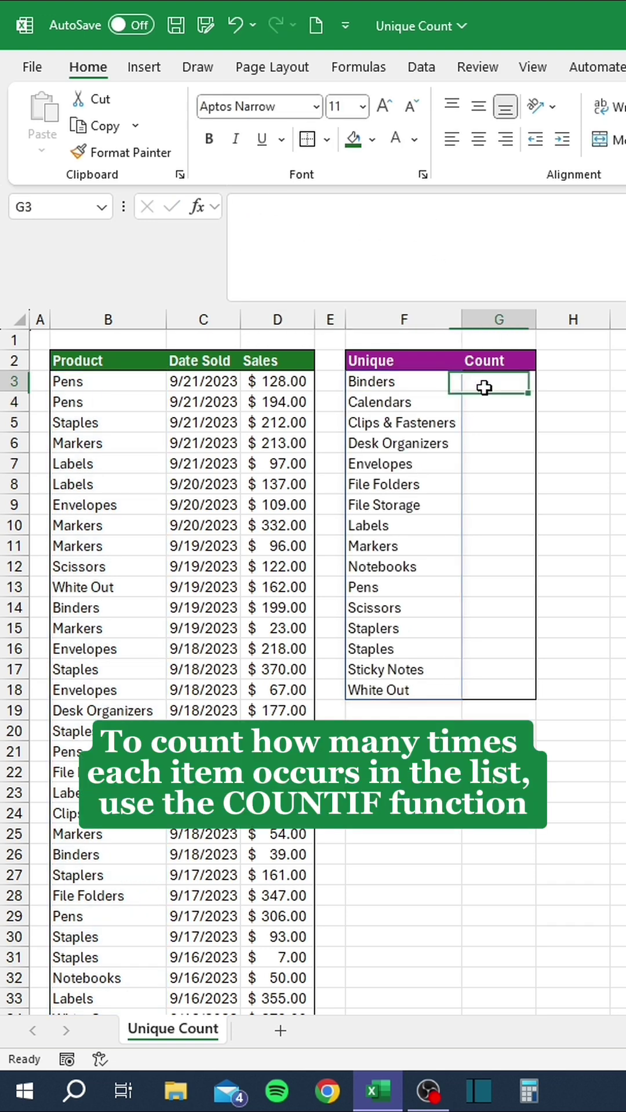
pyautogui.write('=COU')
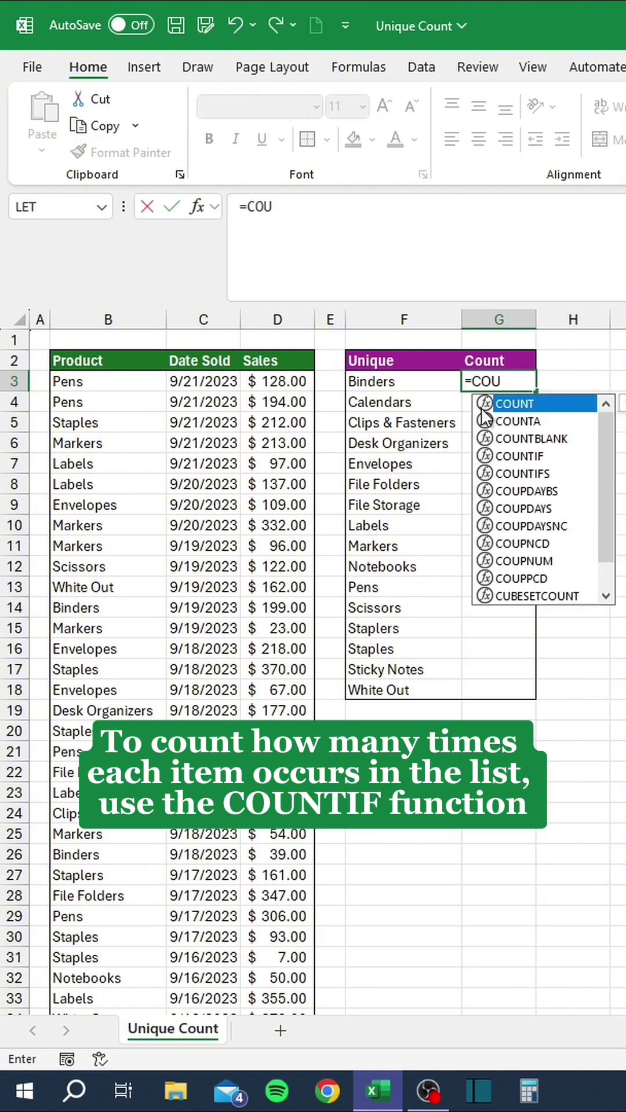
pyautogui.write('NTIF(')
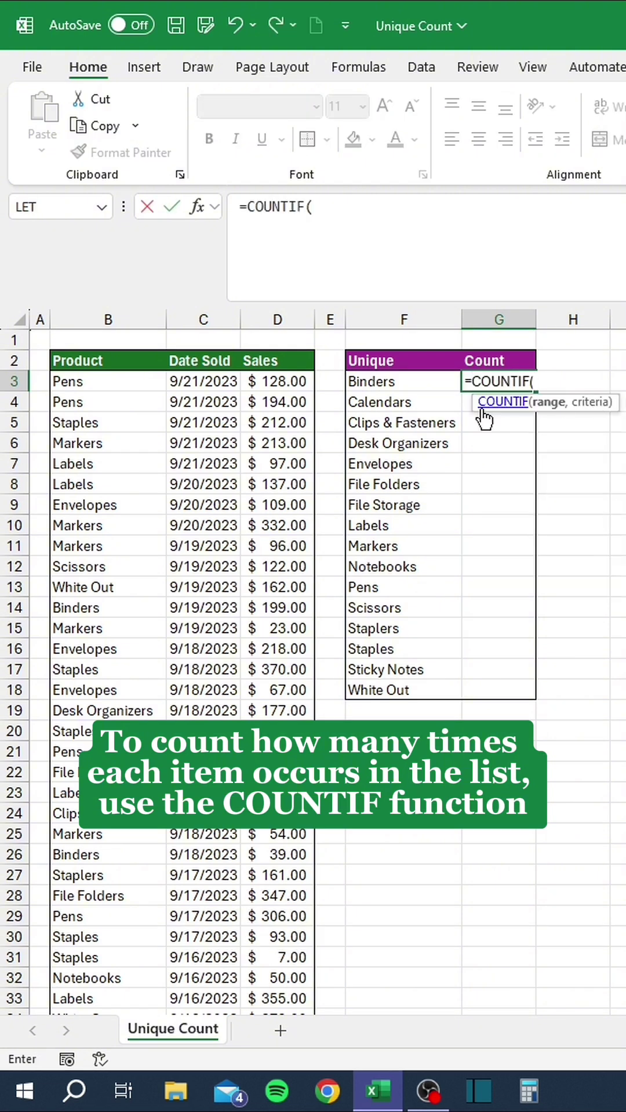
pyautogui.press('Left')
pyautogui.press('Left')
pyautogui.press('Left')
pyautogui.press('Left')
pyautogui.press('Left')
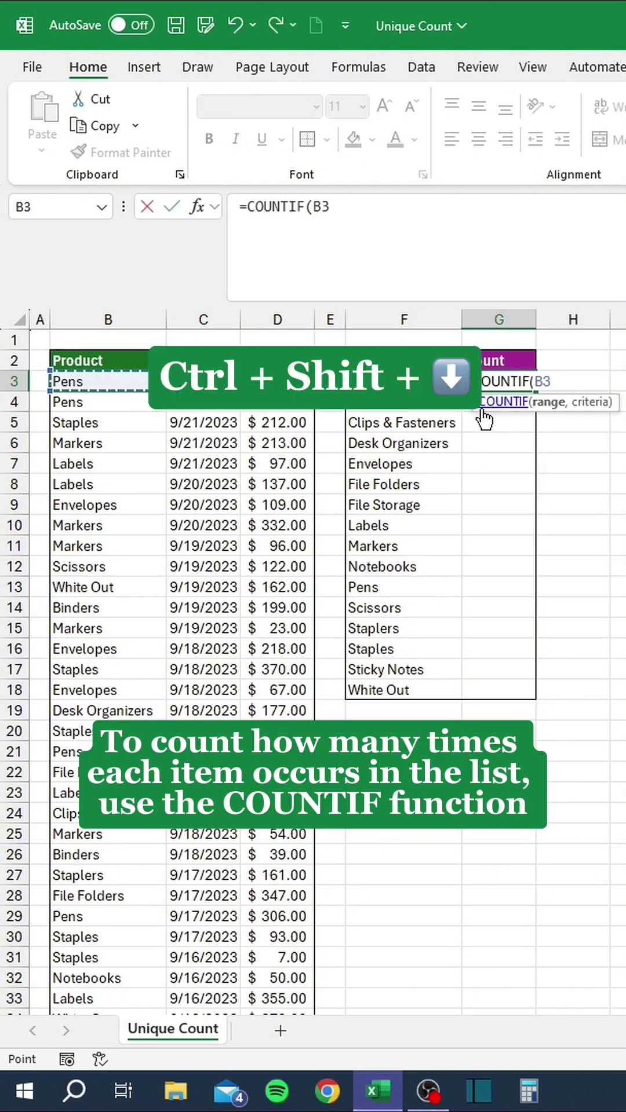
pyautogui.hotkey('ctrl', 'shift', 'Down')
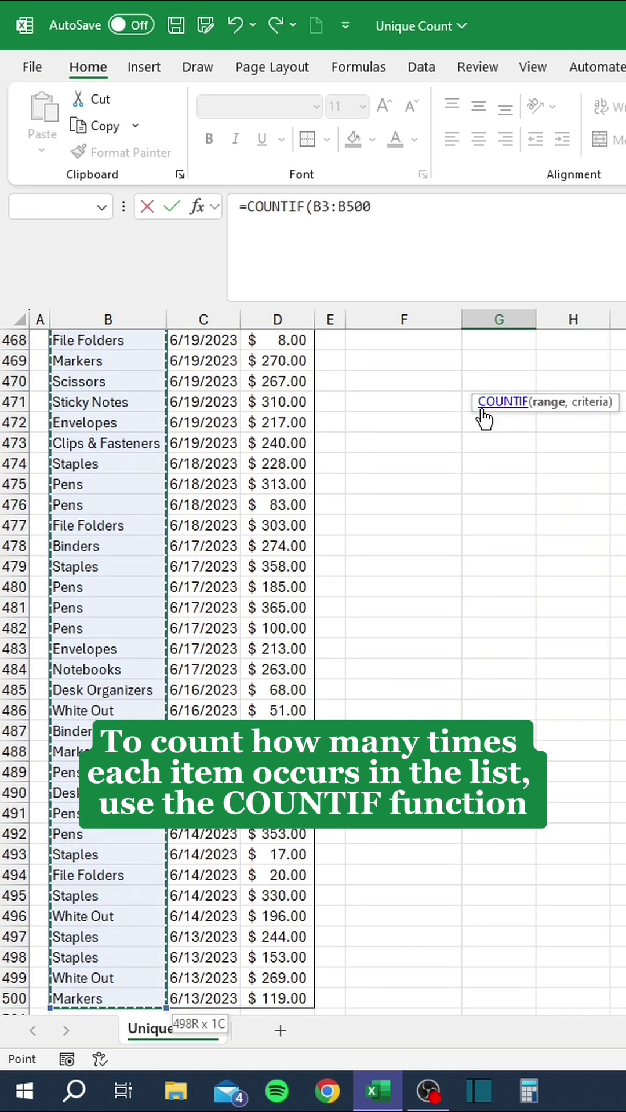
pyautogui.moveTo(372, 208); pyautogui.dragTo(317, 226)
pyautogui.press('F4')
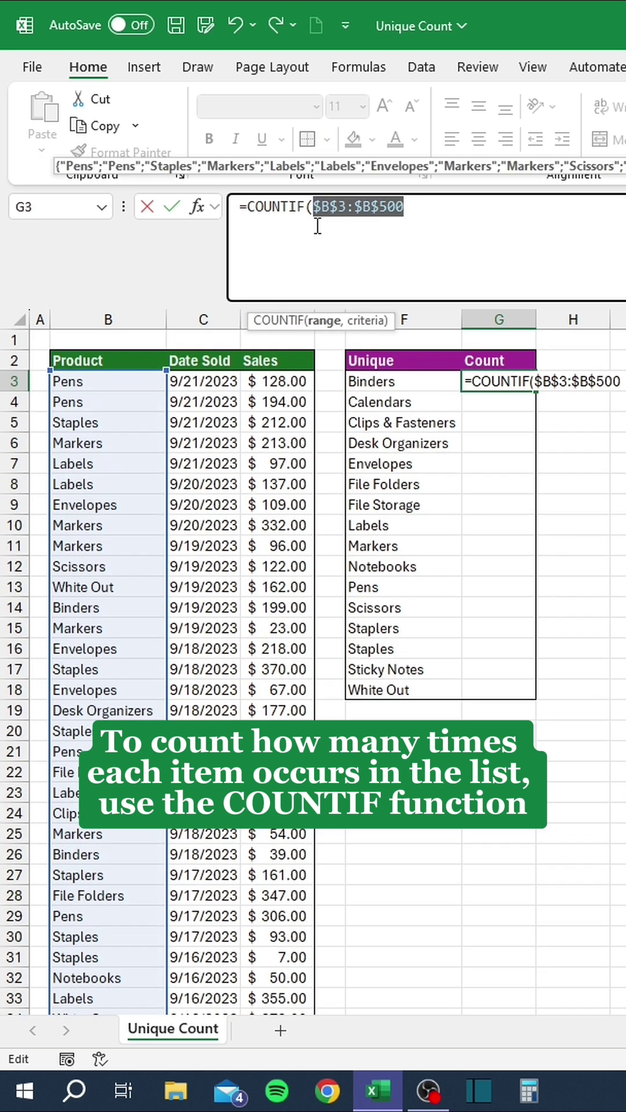
pyautogui.click(426, 213)
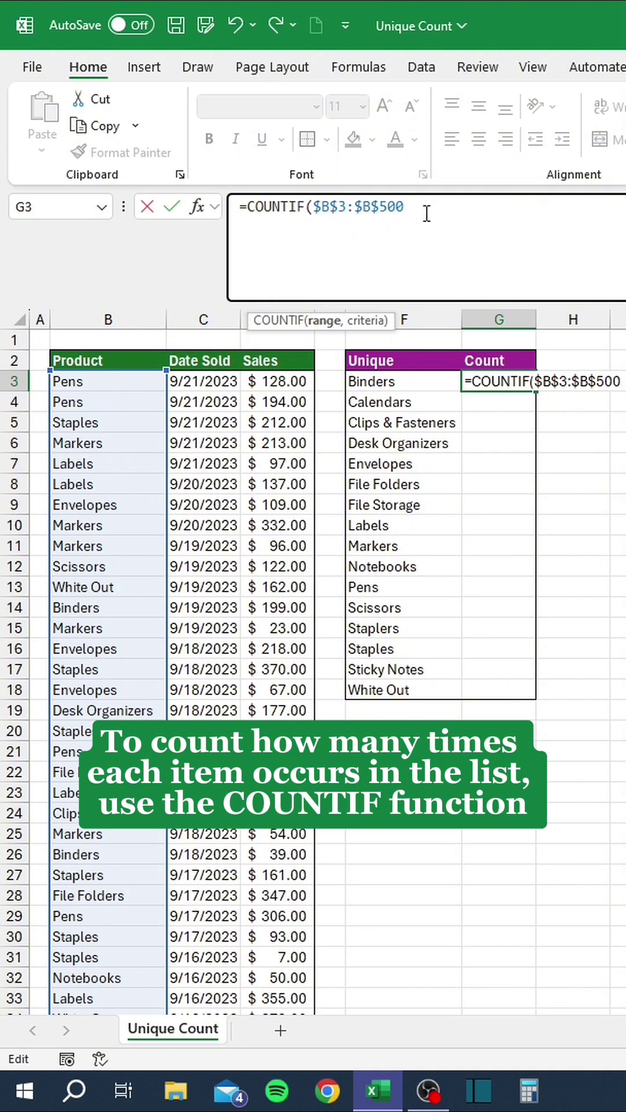
pyautogui.write(',')
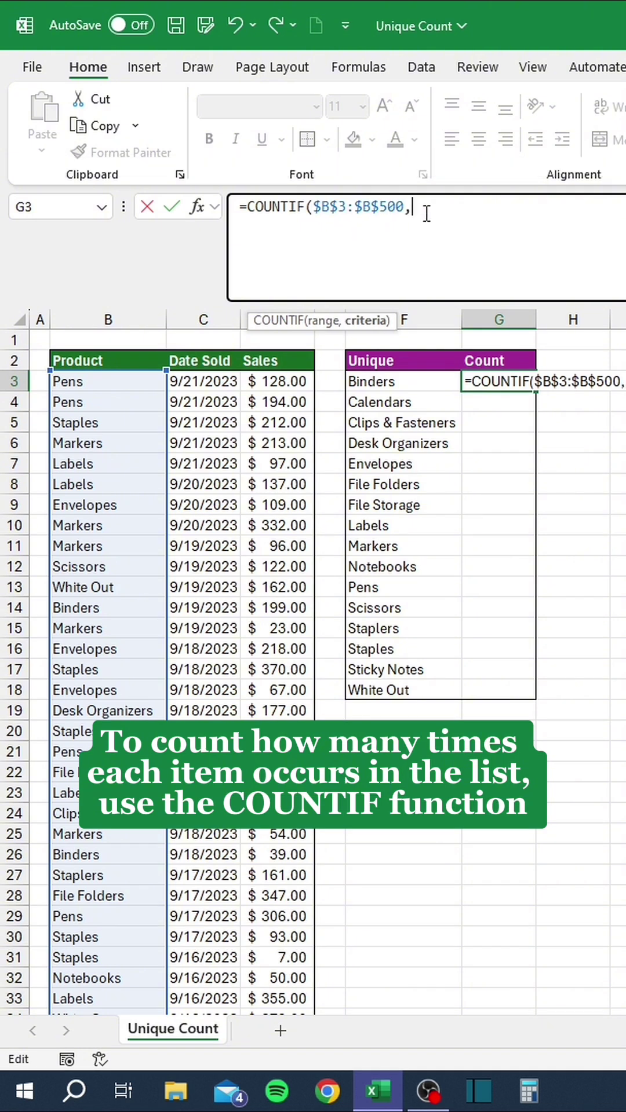
pyautogui.click(400, 381)
pyautogui.write(')')
pyautogui.press('Return')
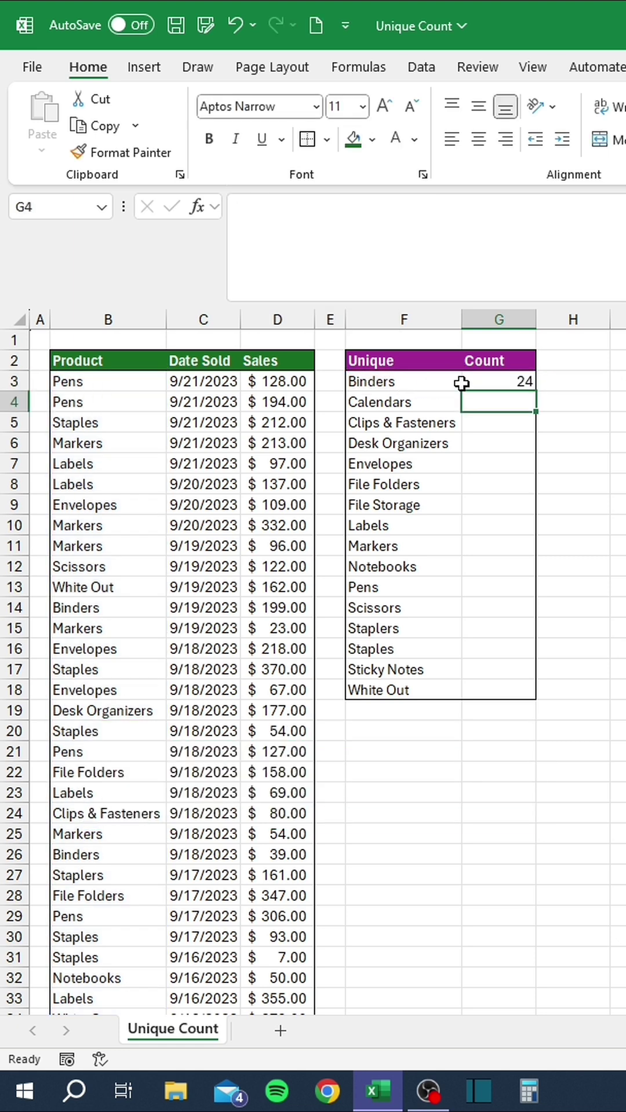
pyautogui.click(493, 383)
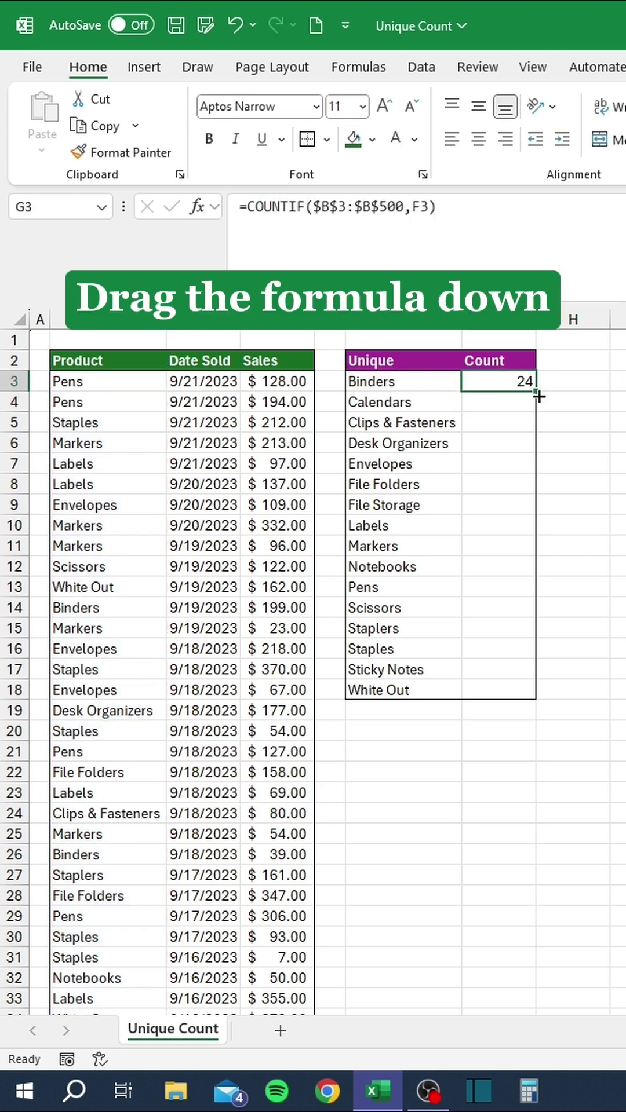
pyautogui.moveTo(538, 396); pyautogui.dragTo(524, 706)
# Select the whole table and add rule =OR(ROW()=CELL("row"),COLUMN()=CELL("col")) with light green fill
pyautogui.click(522, 727)
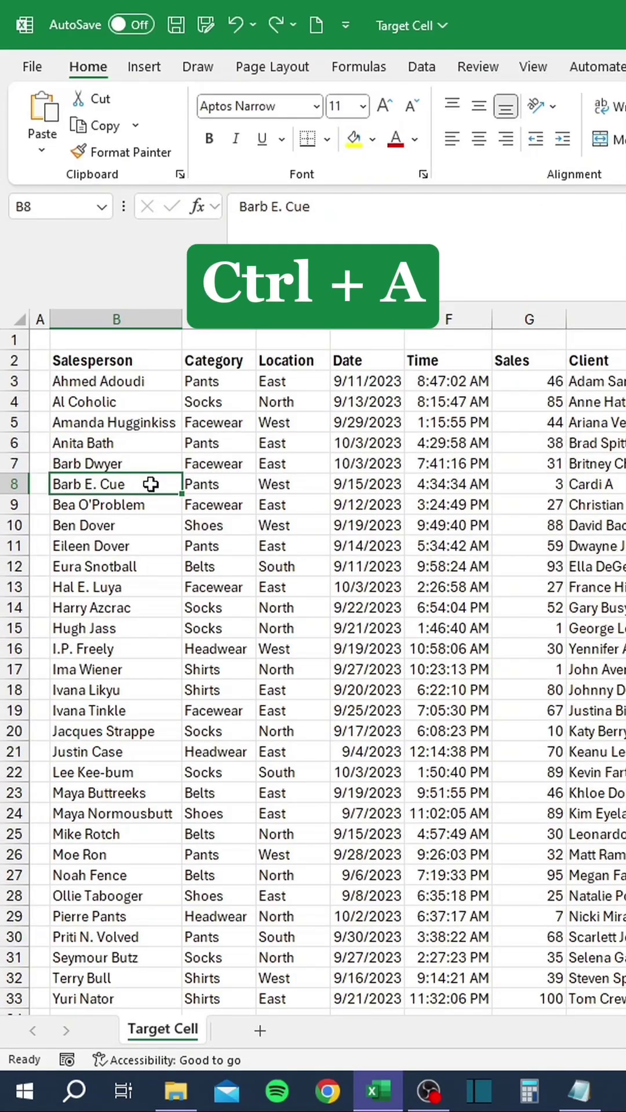
pyautogui.hotkey('ctrl', 'a')
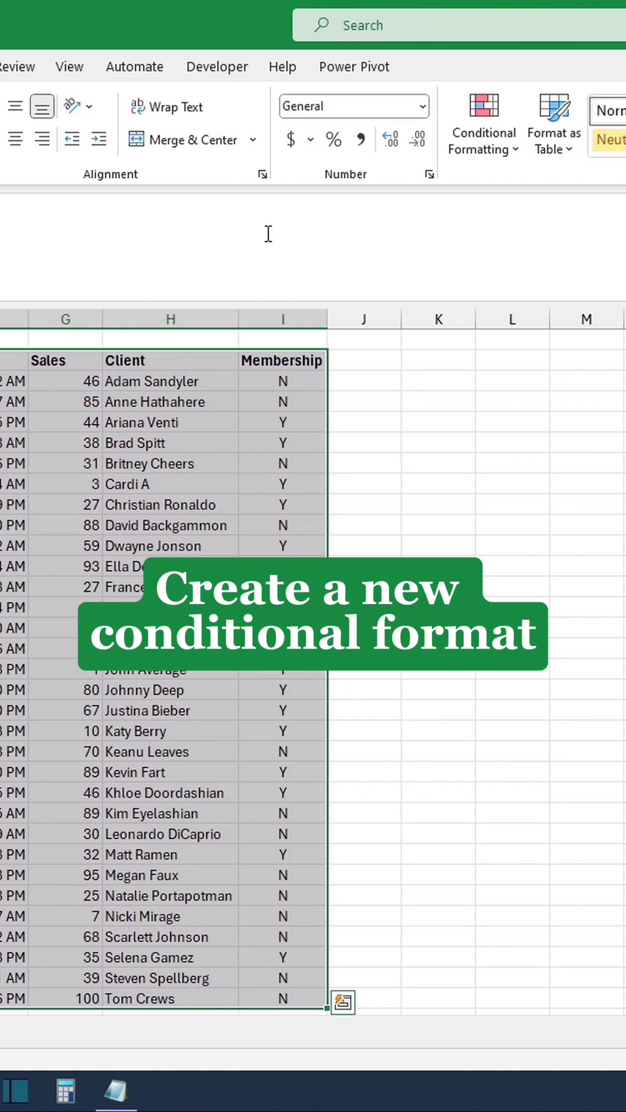
pyautogui.click(495, 145)
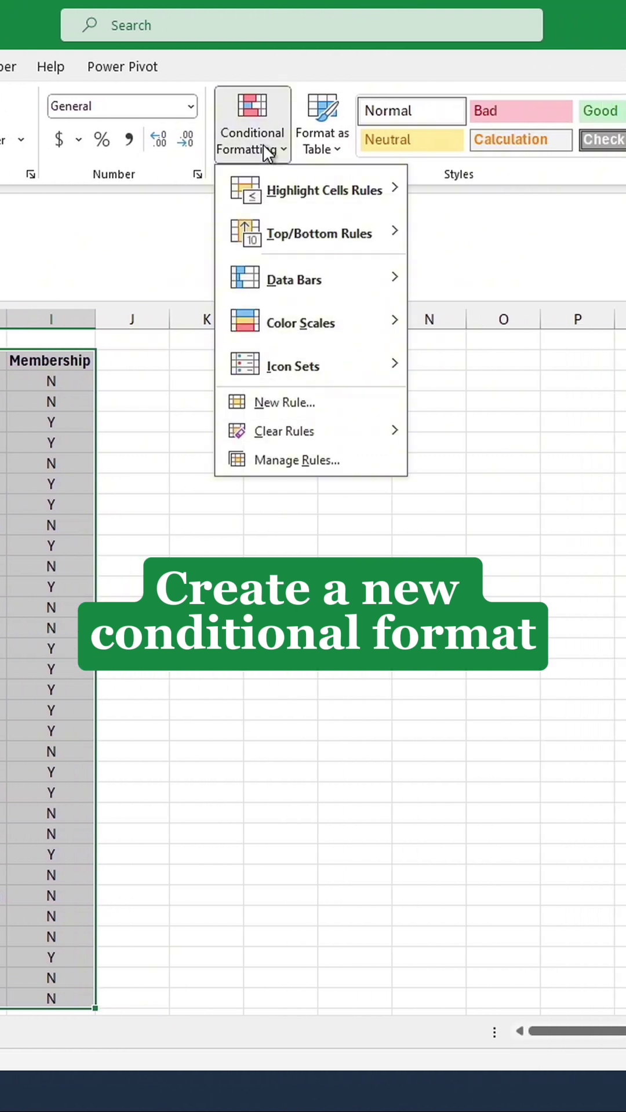
pyautogui.click(259, 400)
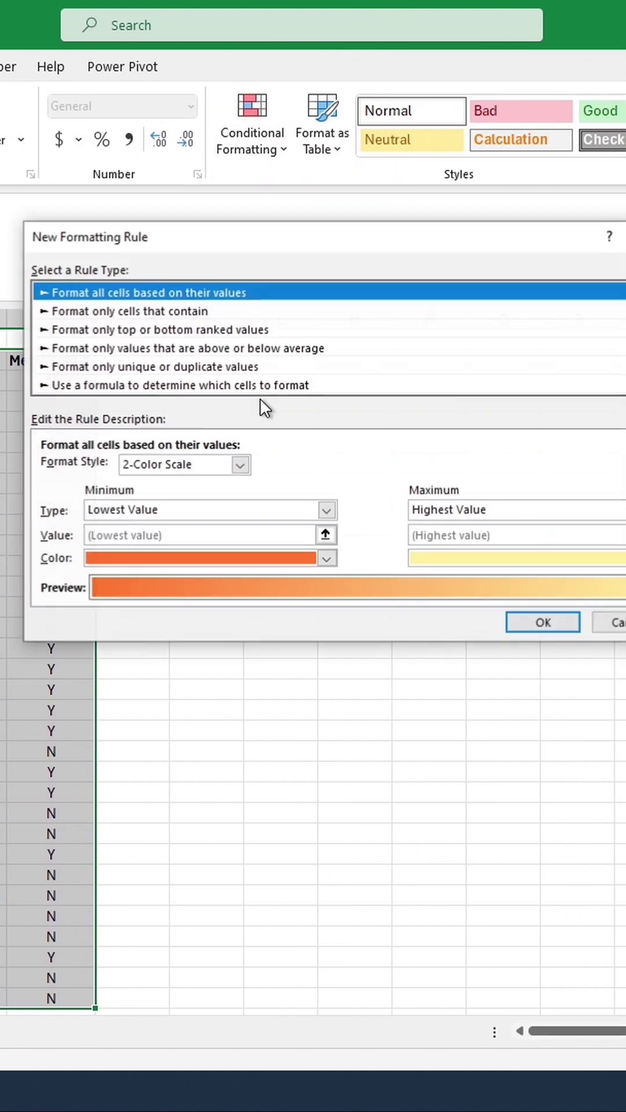
pyautogui.click(128, 387)
pyautogui.click(120, 468)
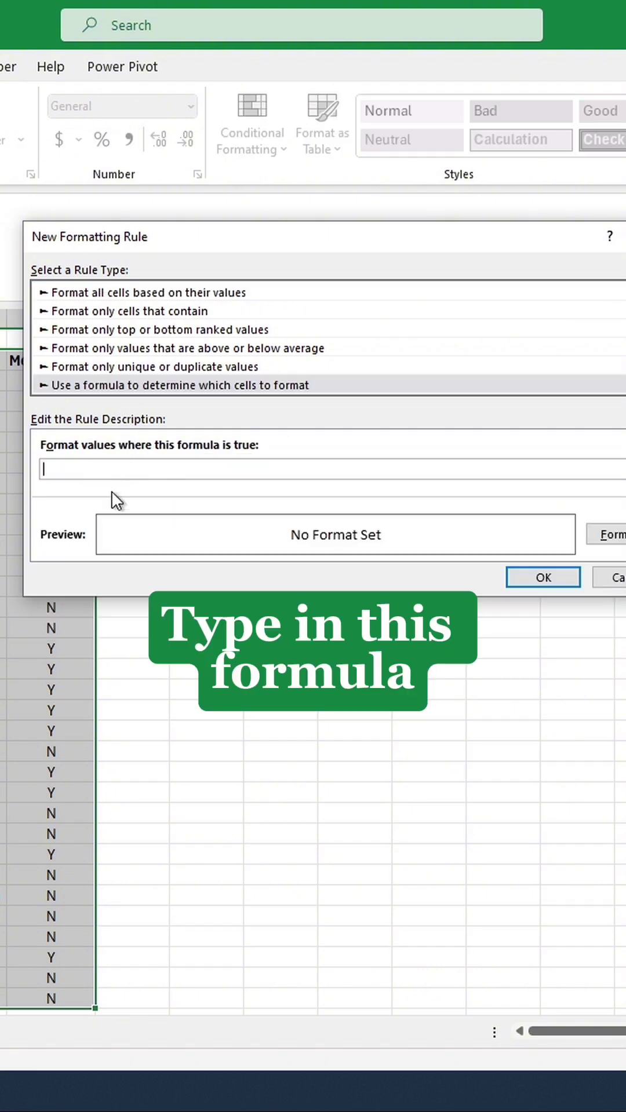
pyautogui.write('=or(row()=cell("row"')
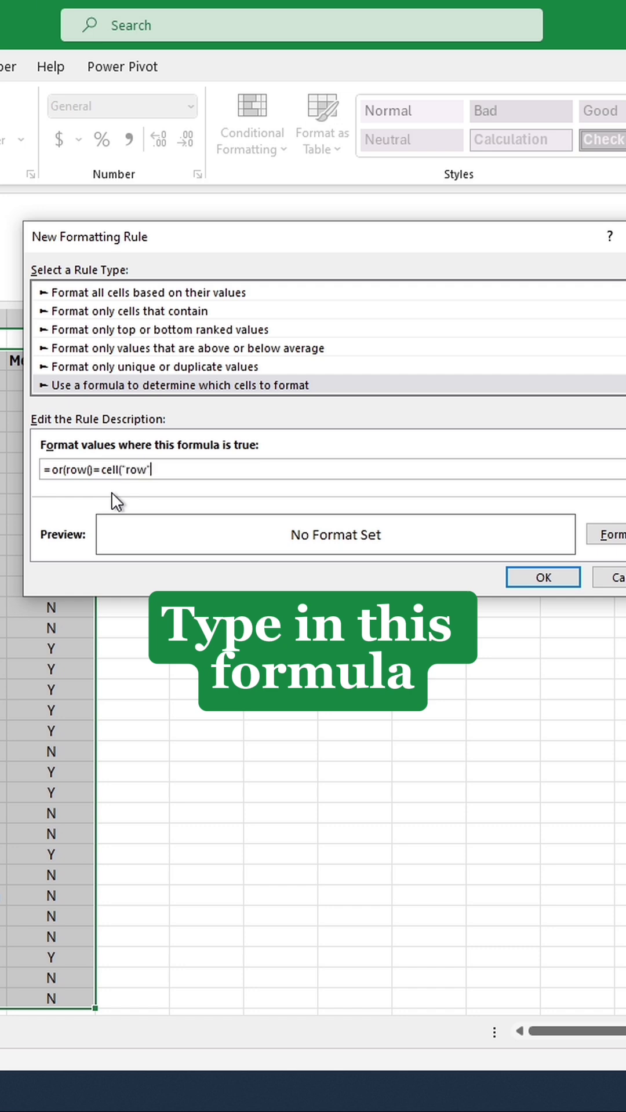
pyautogui.write('),column()=cell("col')
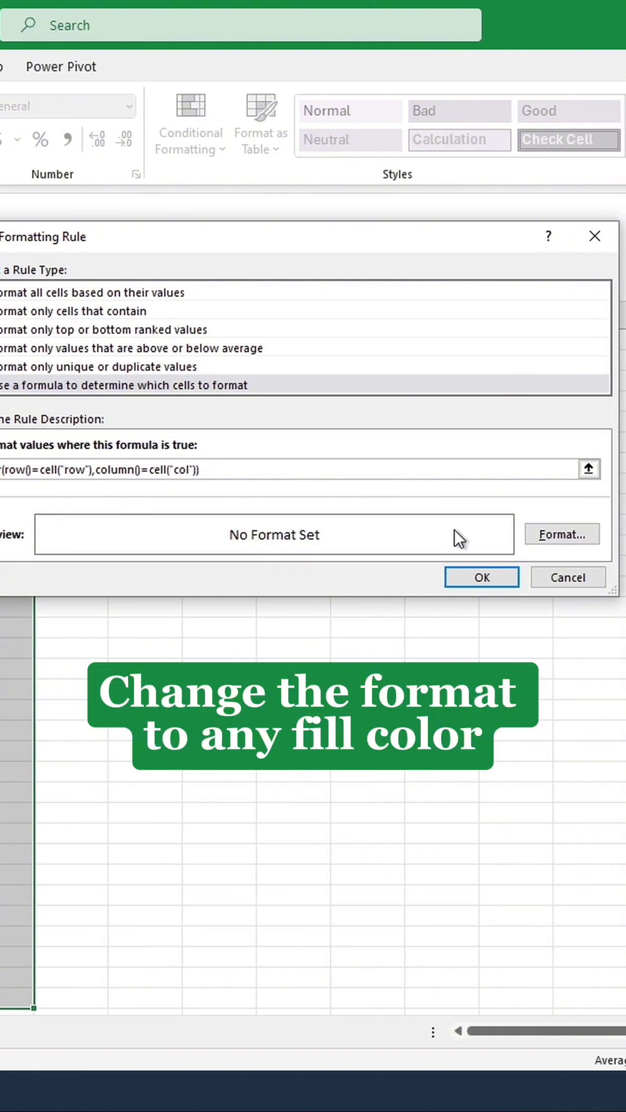
pyautogui.click(523, 536)
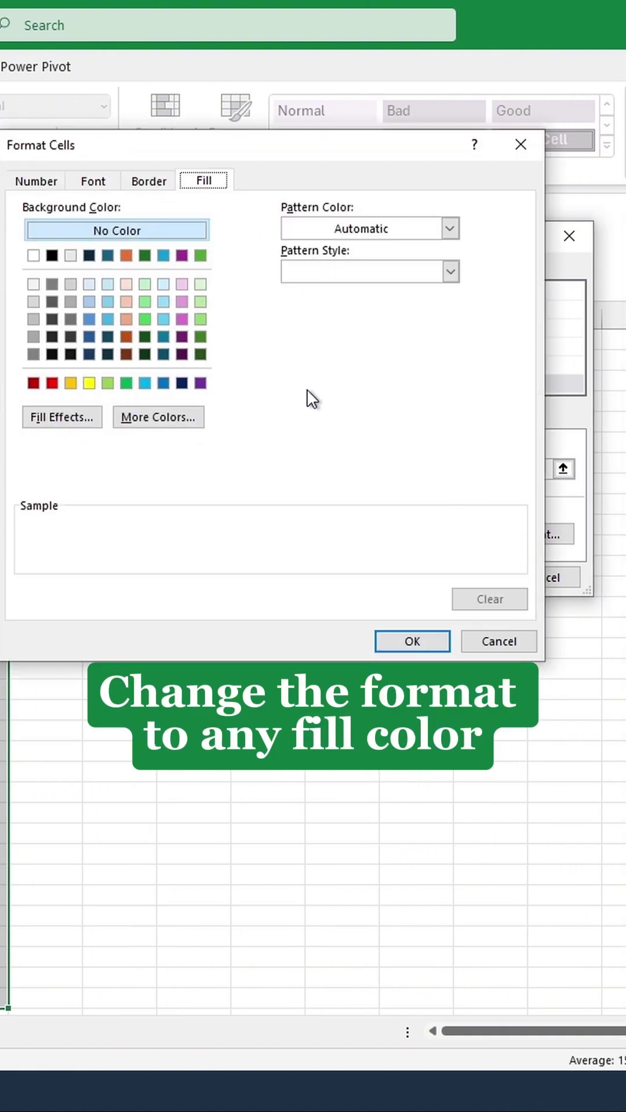
pyautogui.click(144, 285)
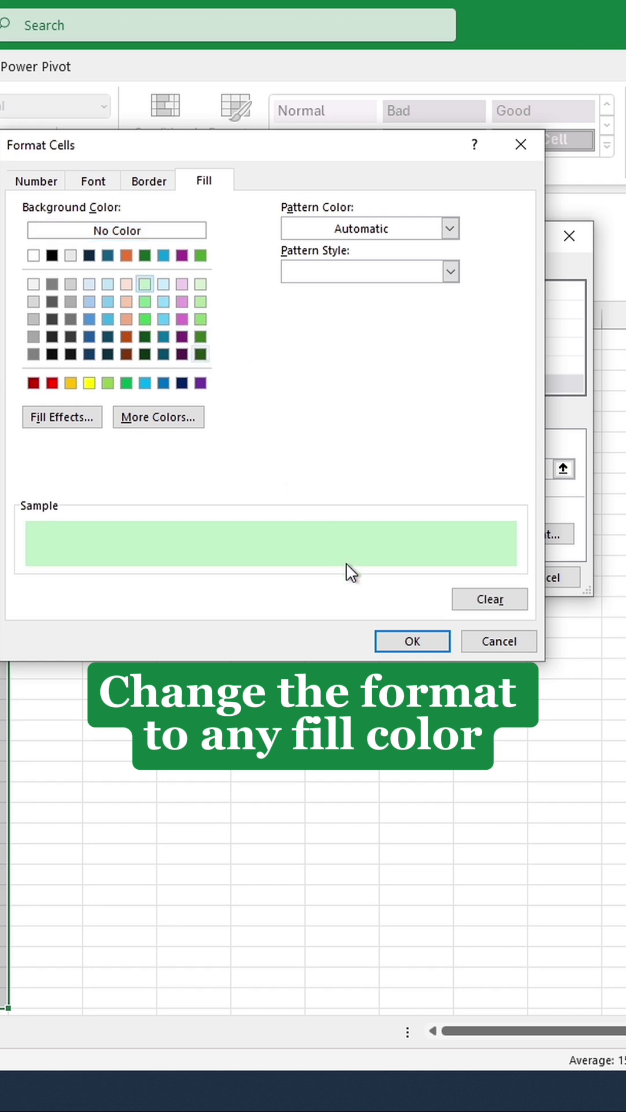
pyautogui.click(406, 640)
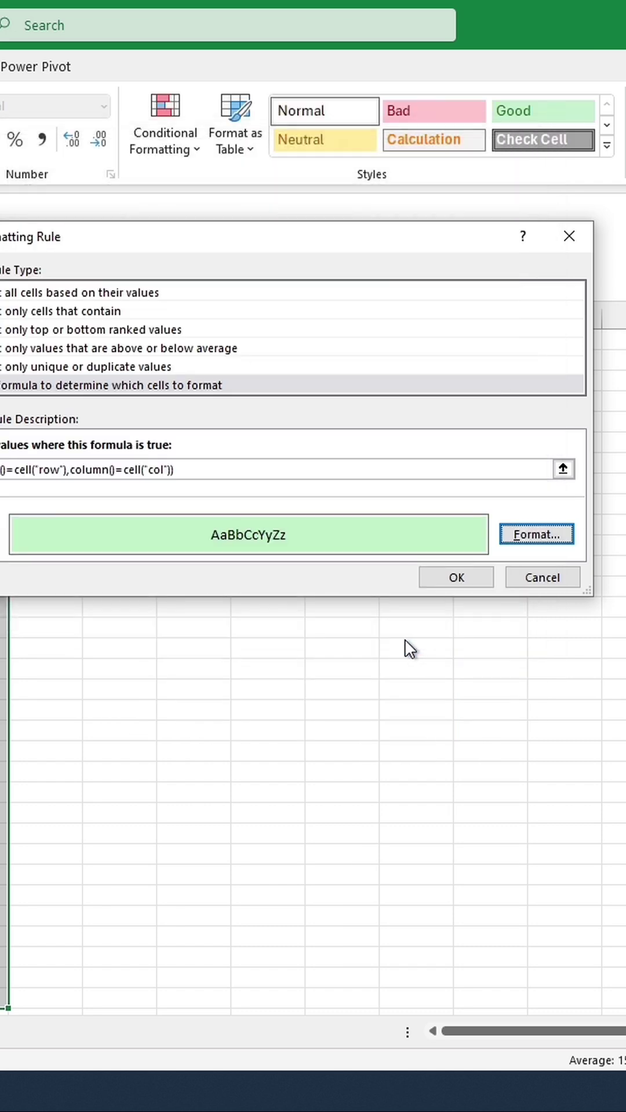
pyautogui.click(449, 582)
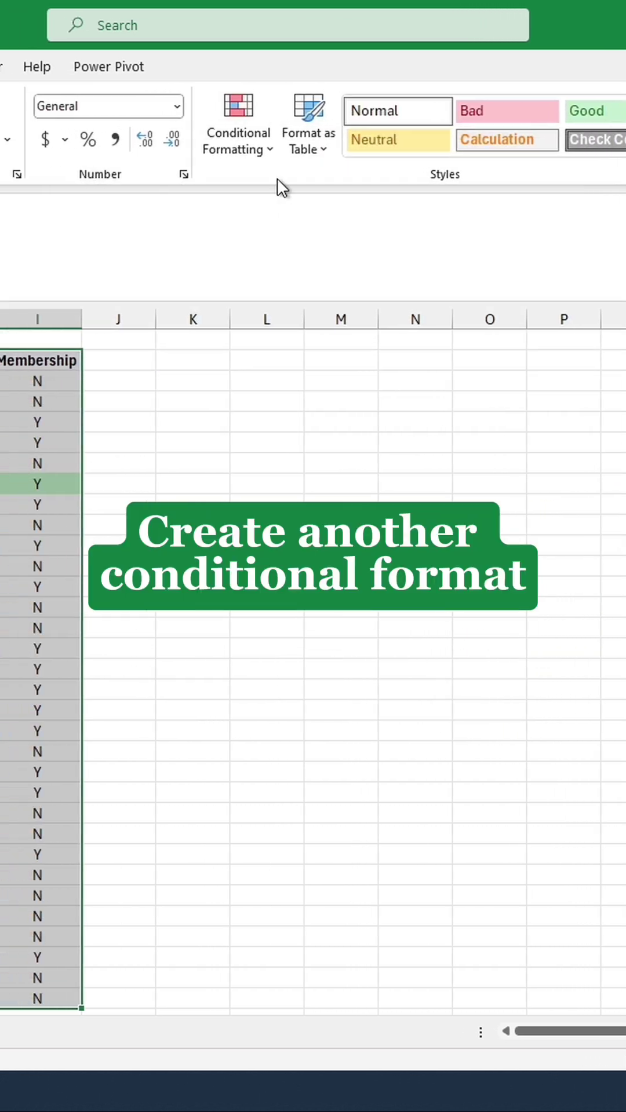
# Start a new formula rule =AND(ROW()=CELL("row"),COLUMN()=CELL("col")) for the active cell
pyautogui.click(259, 142)
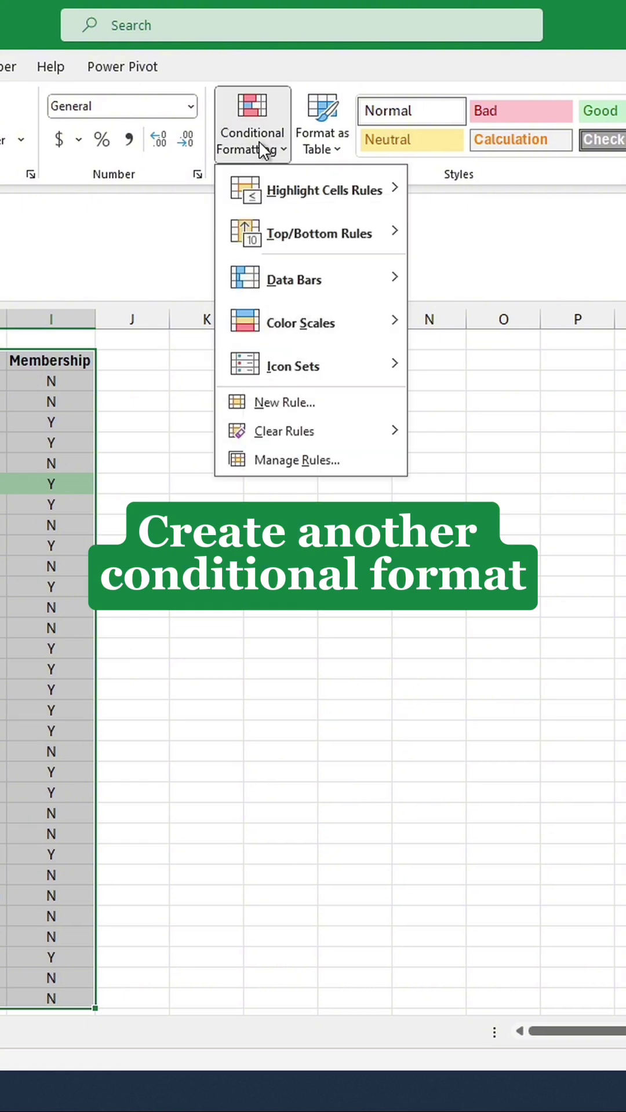
pyautogui.click(279, 401)
pyautogui.click(161, 364)
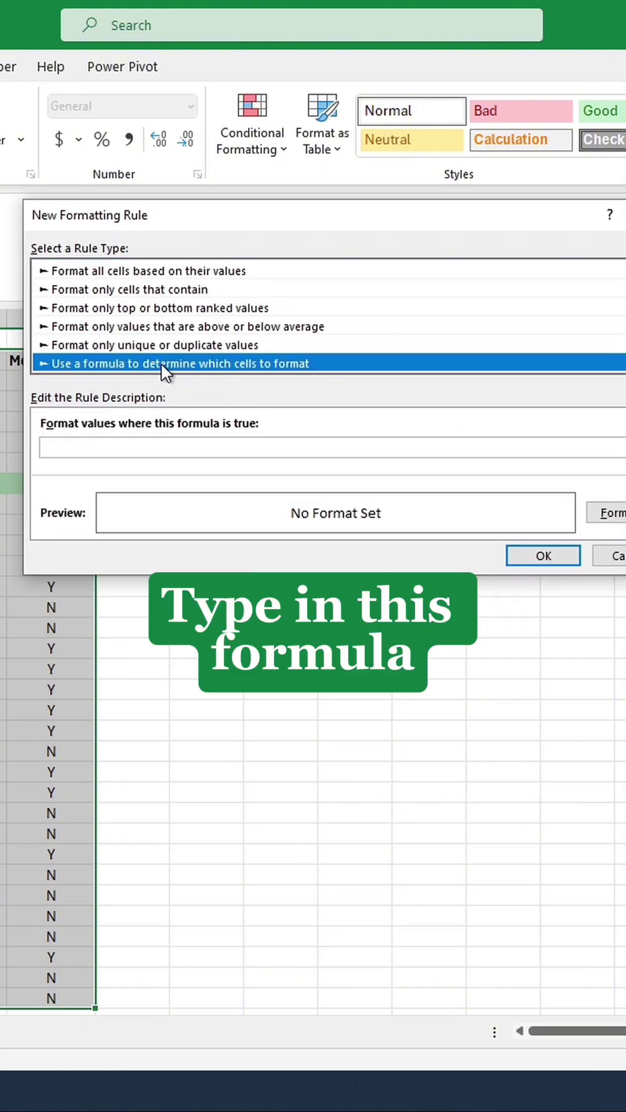
pyautogui.click(141, 448)
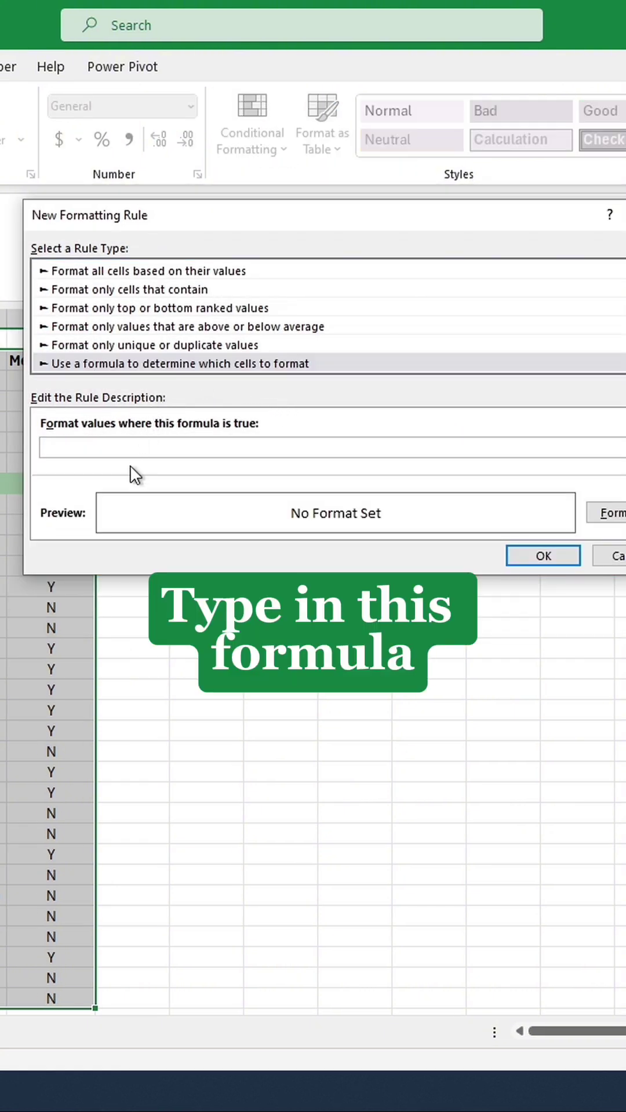
pyautogui.write('=and(row()=cell("row")')
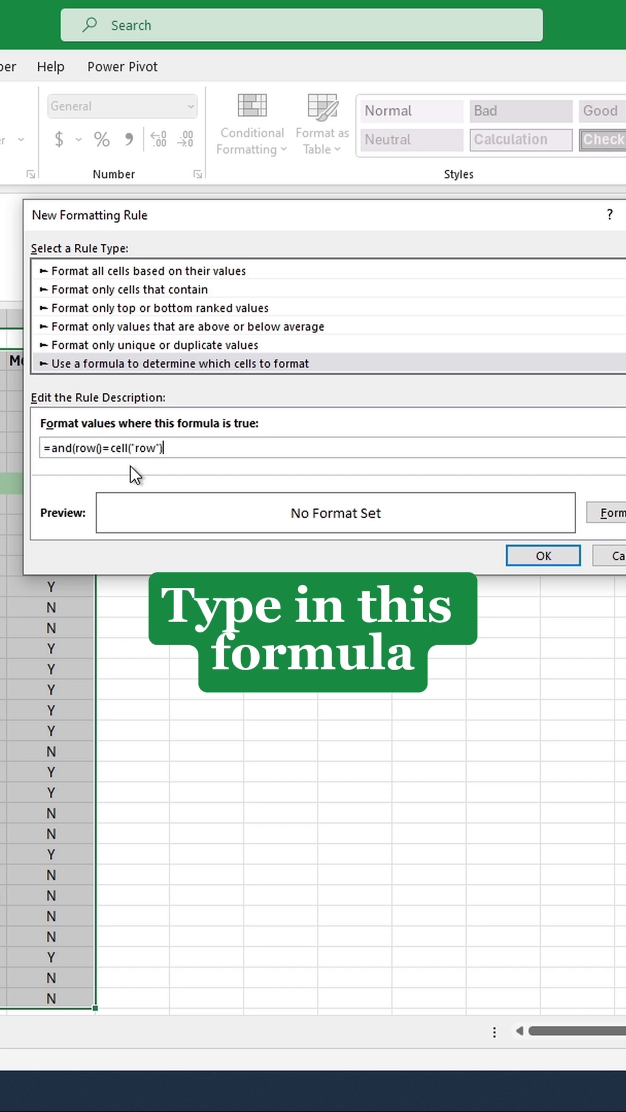
pyautogui.write(',column()=cell("col')
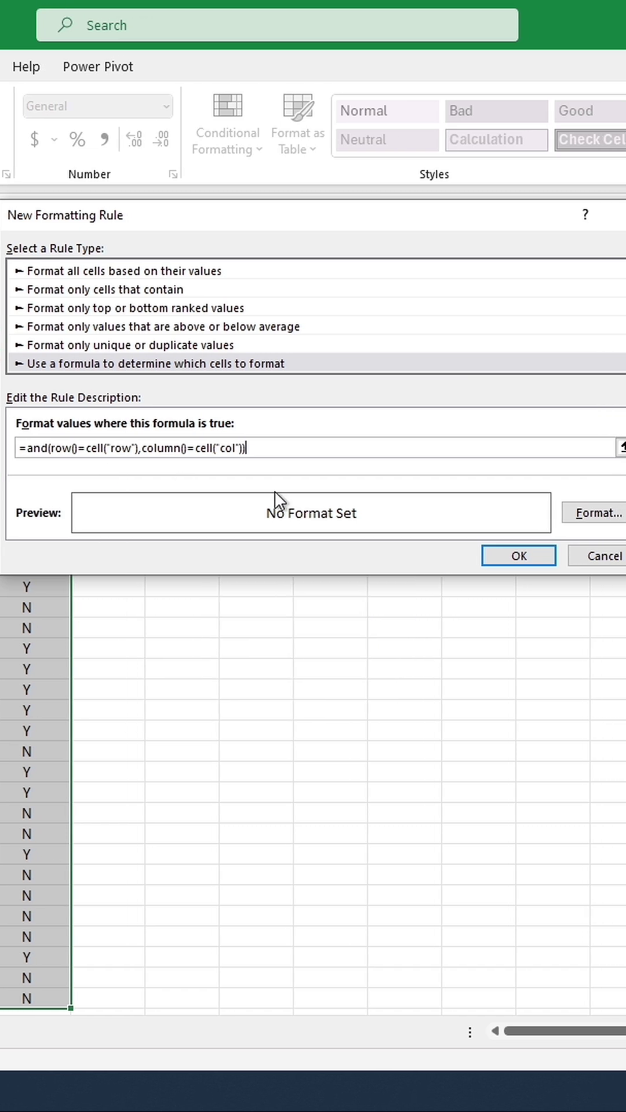
# Format the rule with green fill and white font, and apply it
pyautogui.click(619, 513)
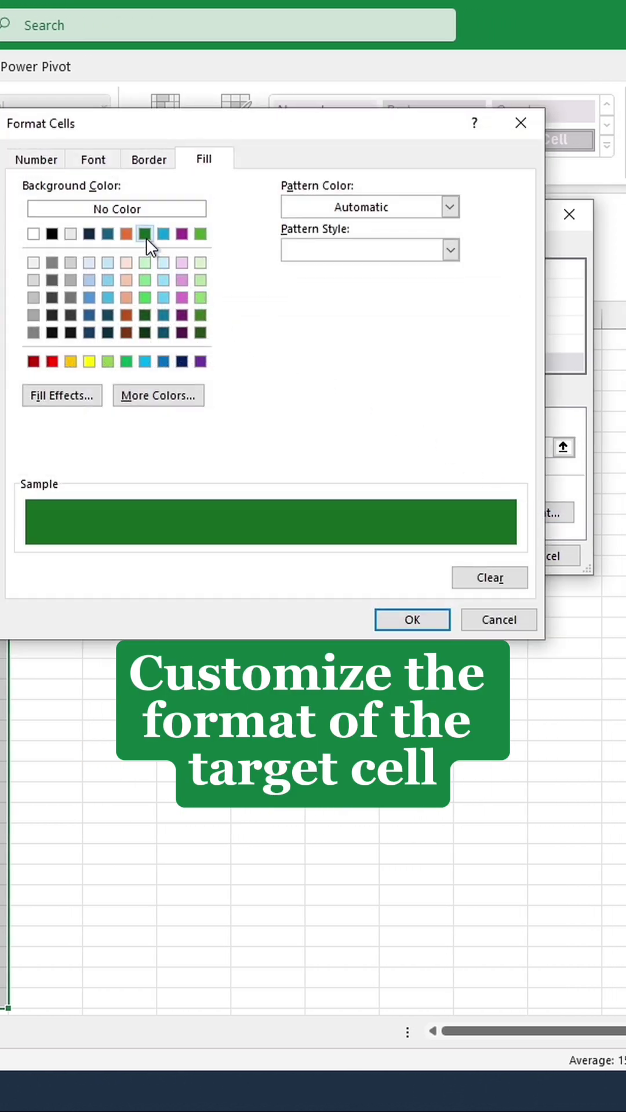
pyautogui.click(87, 161)
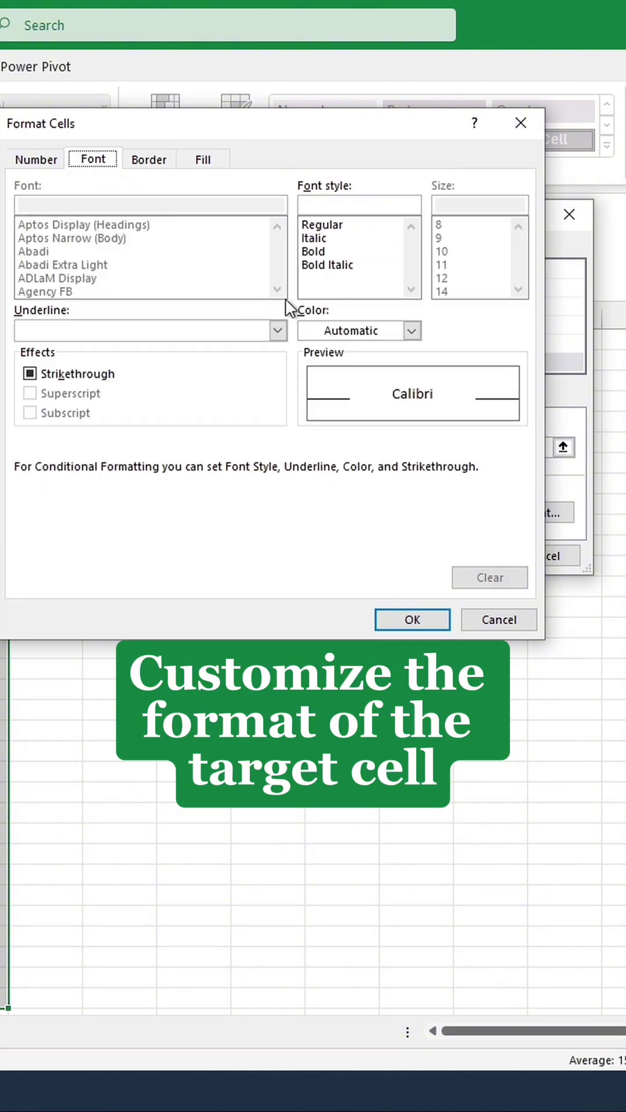
pyautogui.click(336, 332)
pyautogui.click(305, 415)
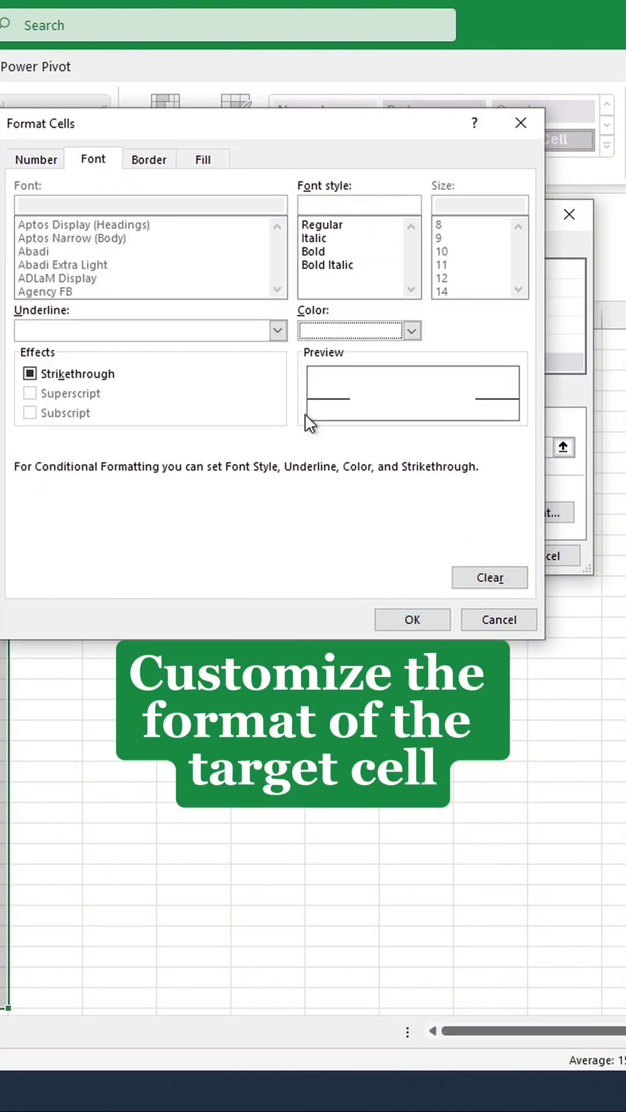
pyautogui.click(412, 618)
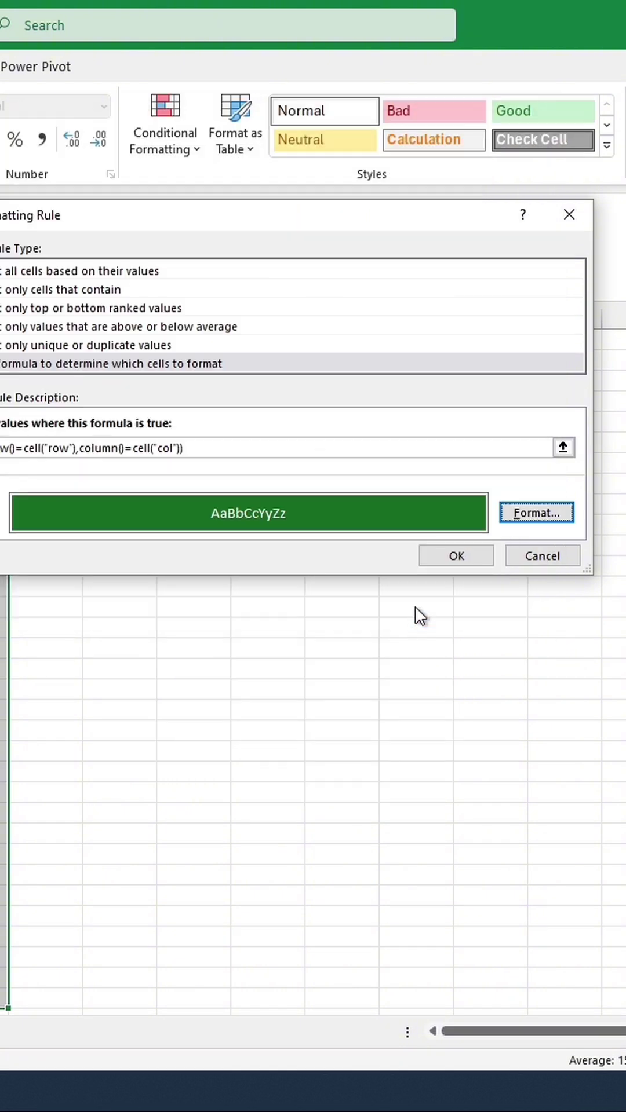
pyautogui.click(442, 556)
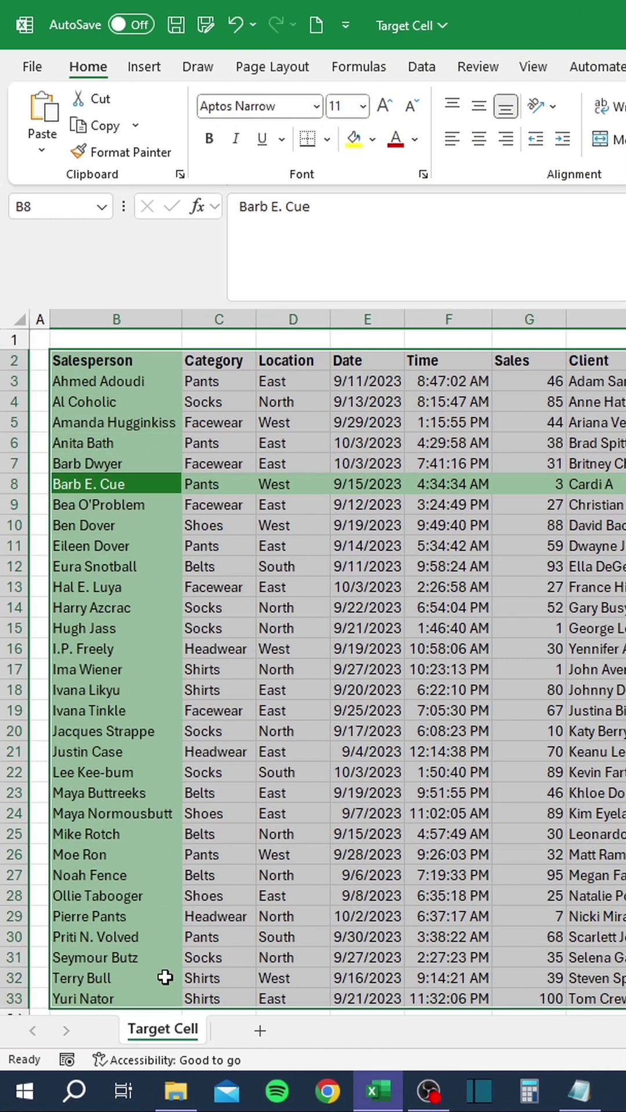
# Add Target.Calculate inside a Worksheet_SelectionChange handler in the Target Cell sheet's code
pyautogui.rightClick(166, 1031)
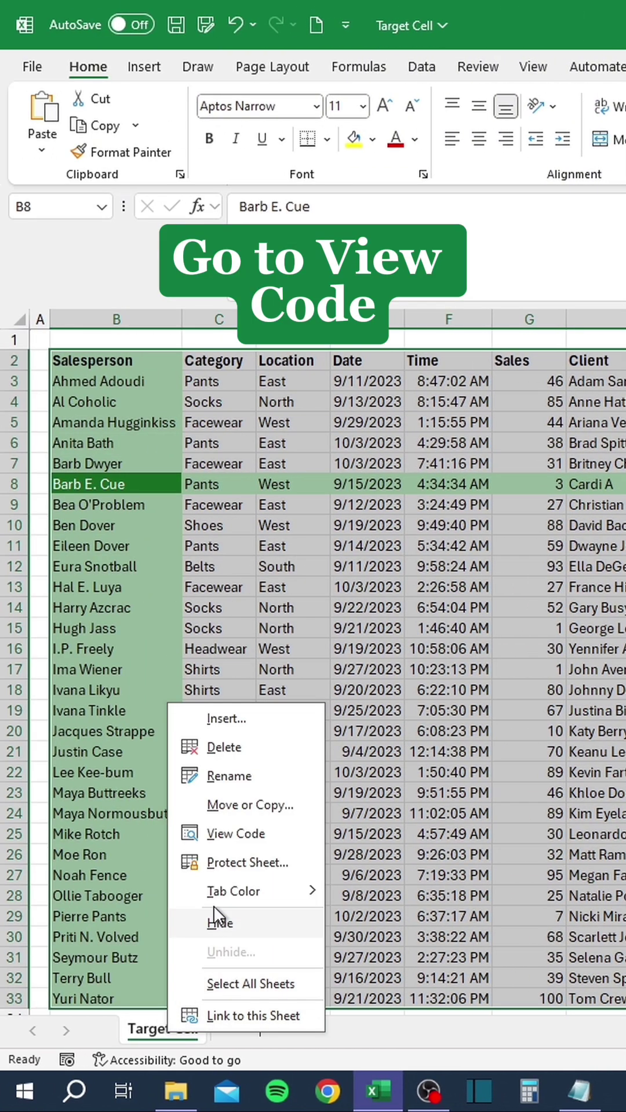
pyautogui.click(254, 837)
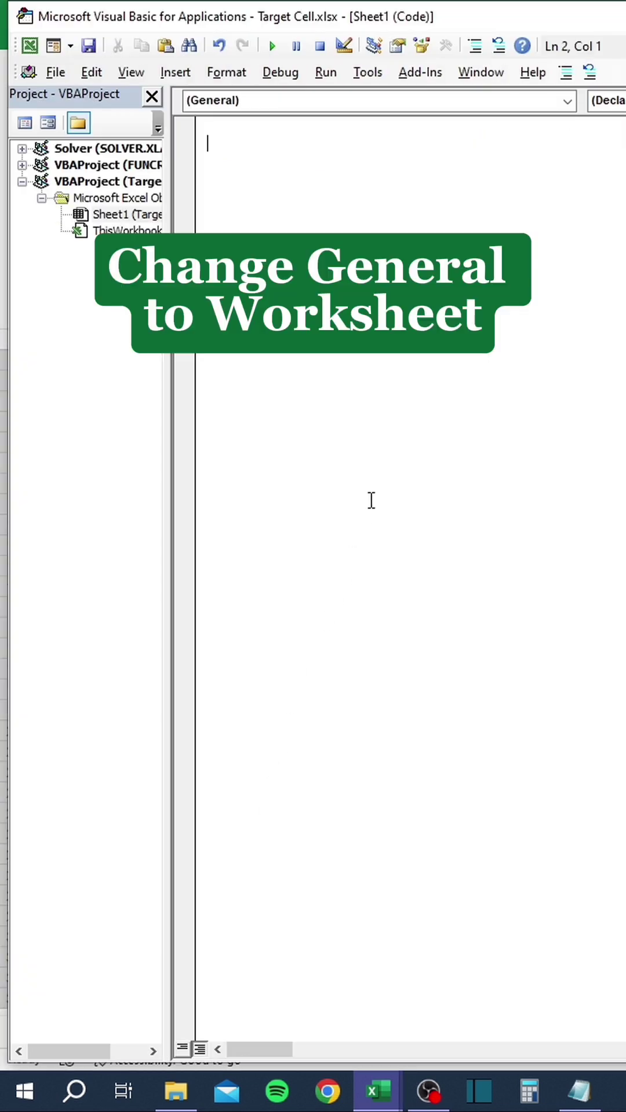
pyautogui.click(407, 109)
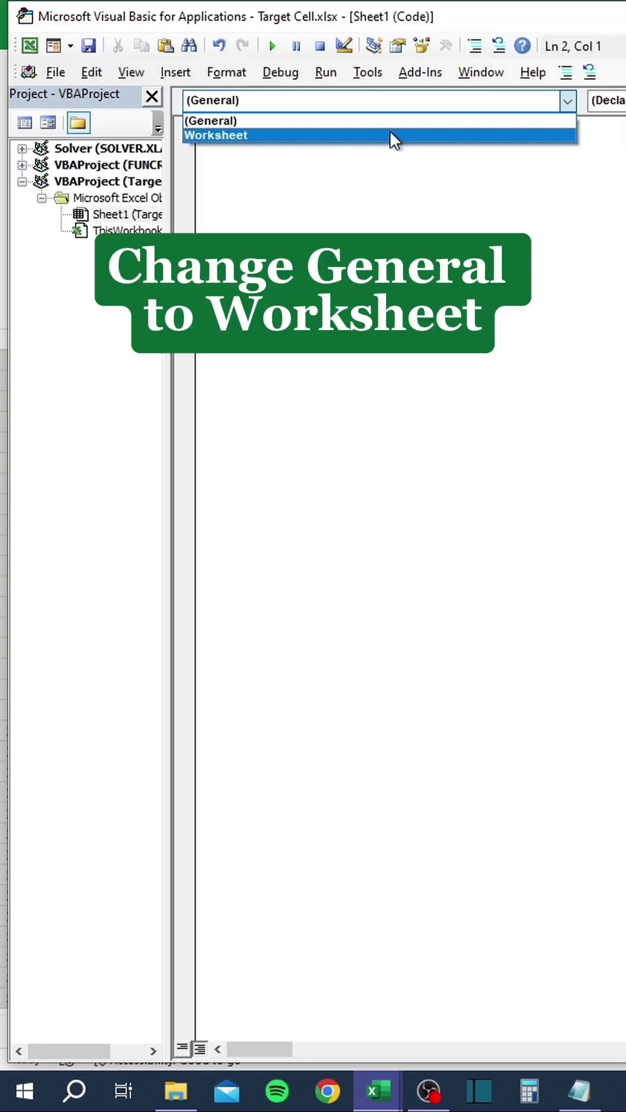
pyautogui.click(395, 133)
pyautogui.press('Tab')
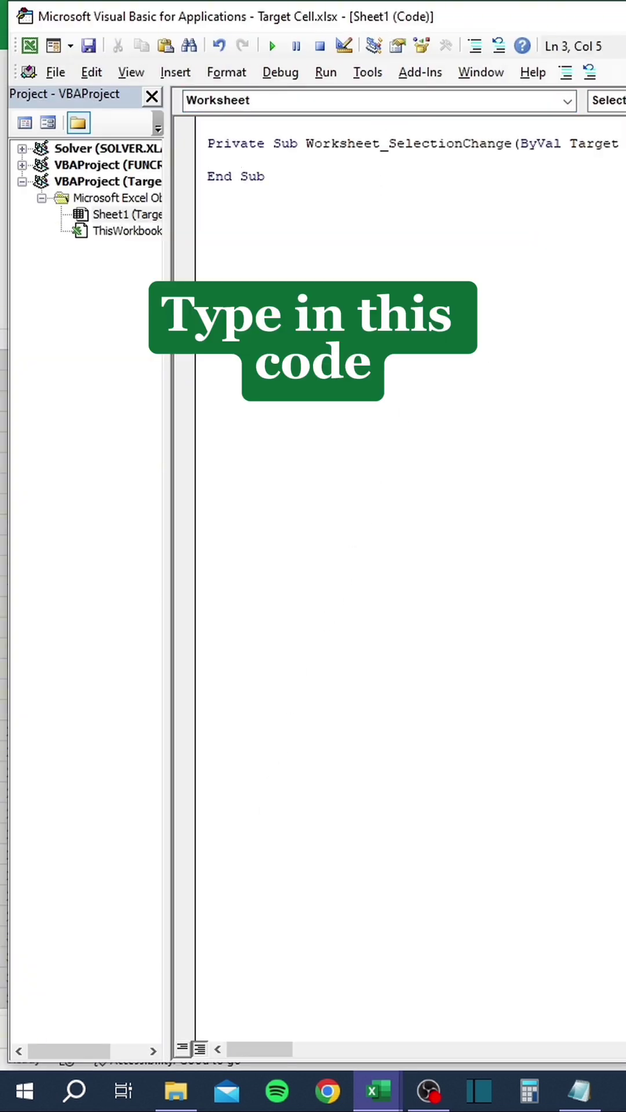
pyautogui.write('Target.Calculate')
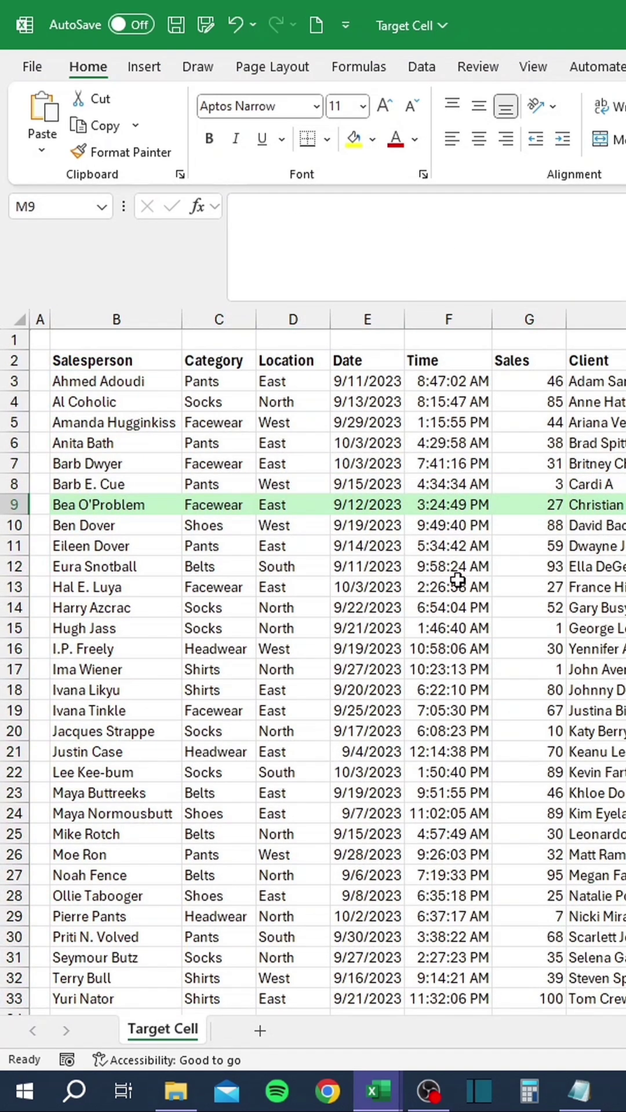
# Select E13, G21, C15, E10 and D7 to watch the green highlight follow
pyautogui.click(397, 596)
pyautogui.click(501, 744)
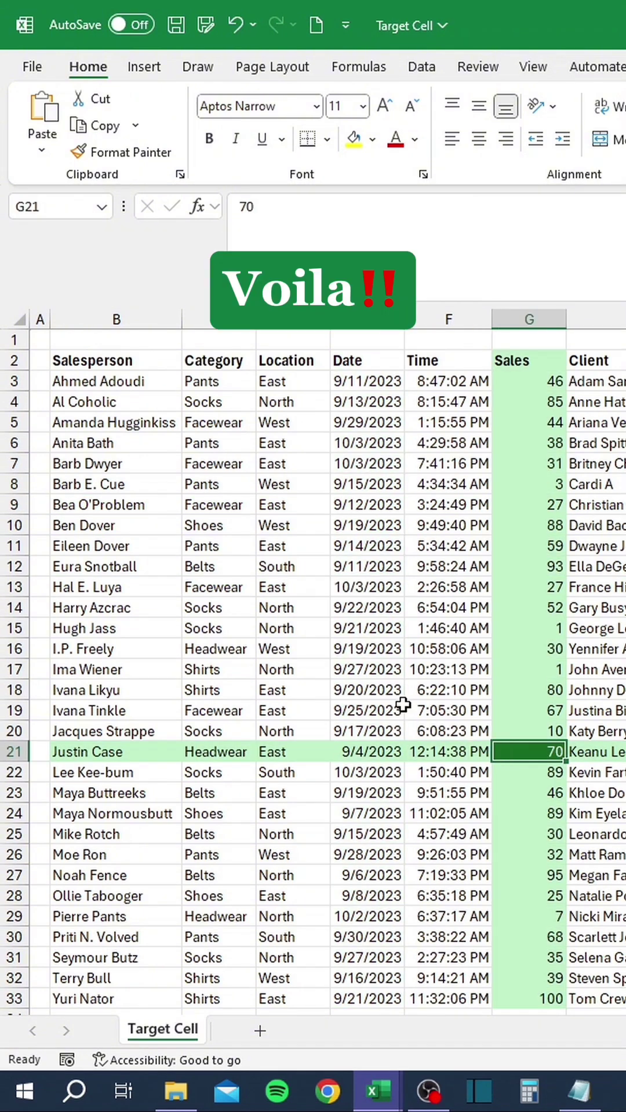
pyautogui.click(249, 627)
pyautogui.click(426, 527)
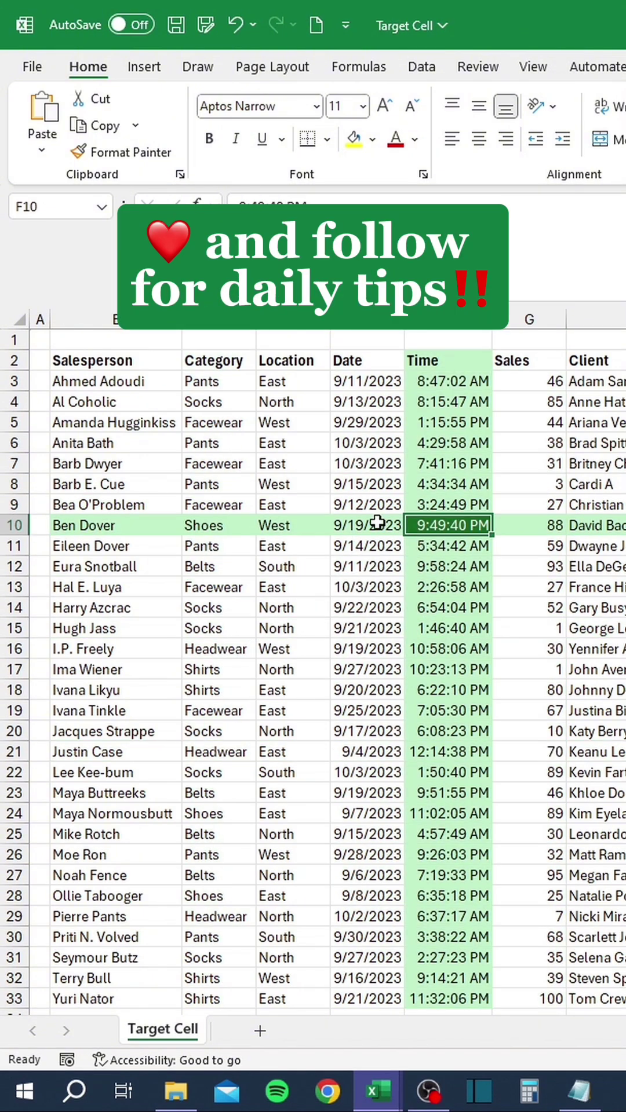
pyautogui.click(265, 463)
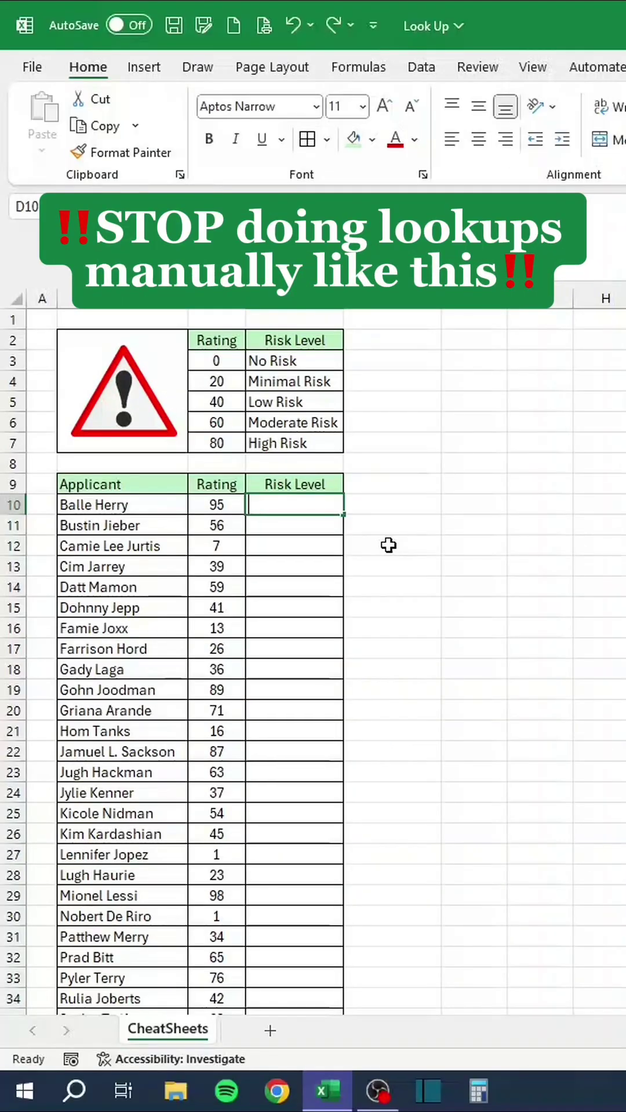
# Type High Risk, Low Risk and No Risk by hand, then undo them
pyautogui.write('High Risk')
pyautogui.press('Return')
pyautogui.write('Low Risk')
pyautogui.press('Return')
pyautogui.write('No Risk')
pyautogui.press('Return')
pyautogui.hotkey('ctrl', 'z')
pyautogui.hotkey('ctrl', 'z')
pyautogui.hotkey('ctrl', 'z')
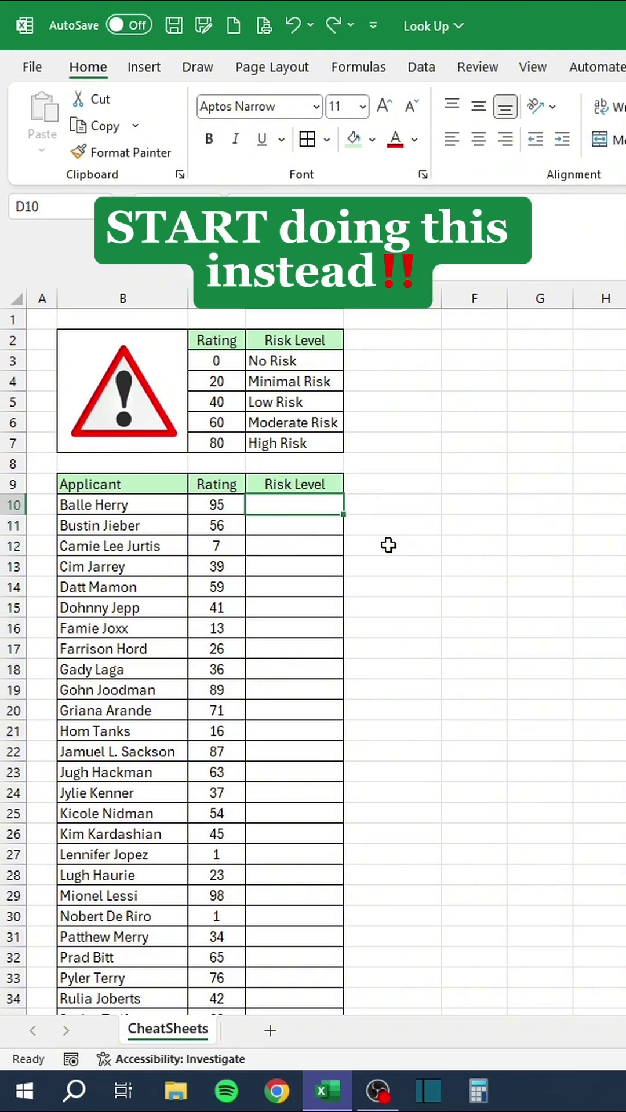
# Enter =LOOKUP(C10,$C$3:$C$7,$D$3:$D$7) in D10 and fill it down the Risk Level column
pyautogui.write('=LOOKUP')
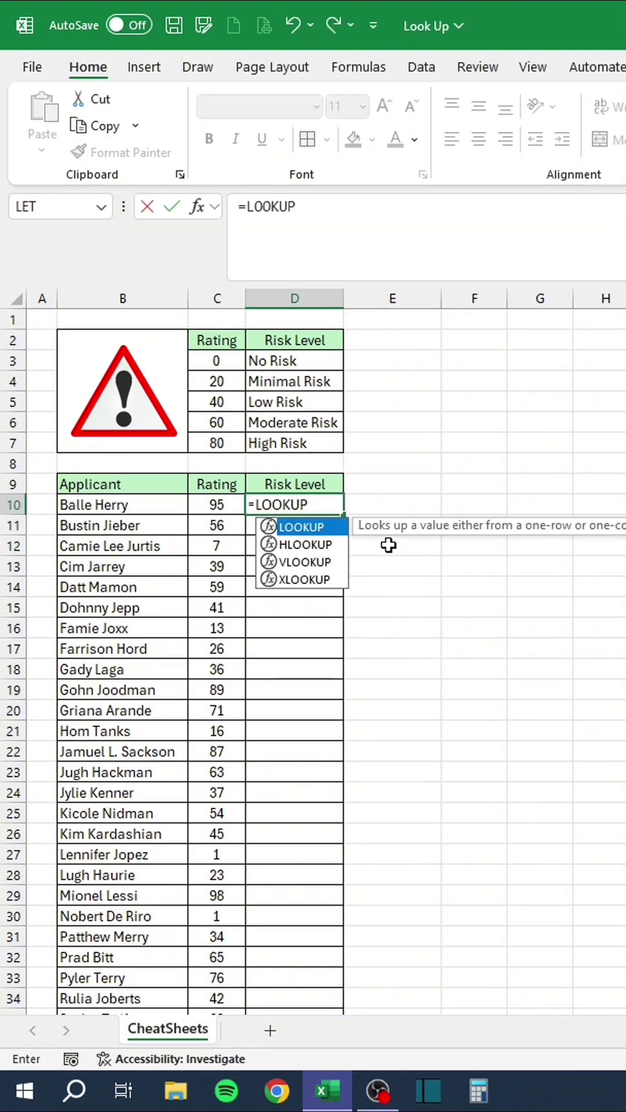
pyautogui.write('(')
pyautogui.press('Left')
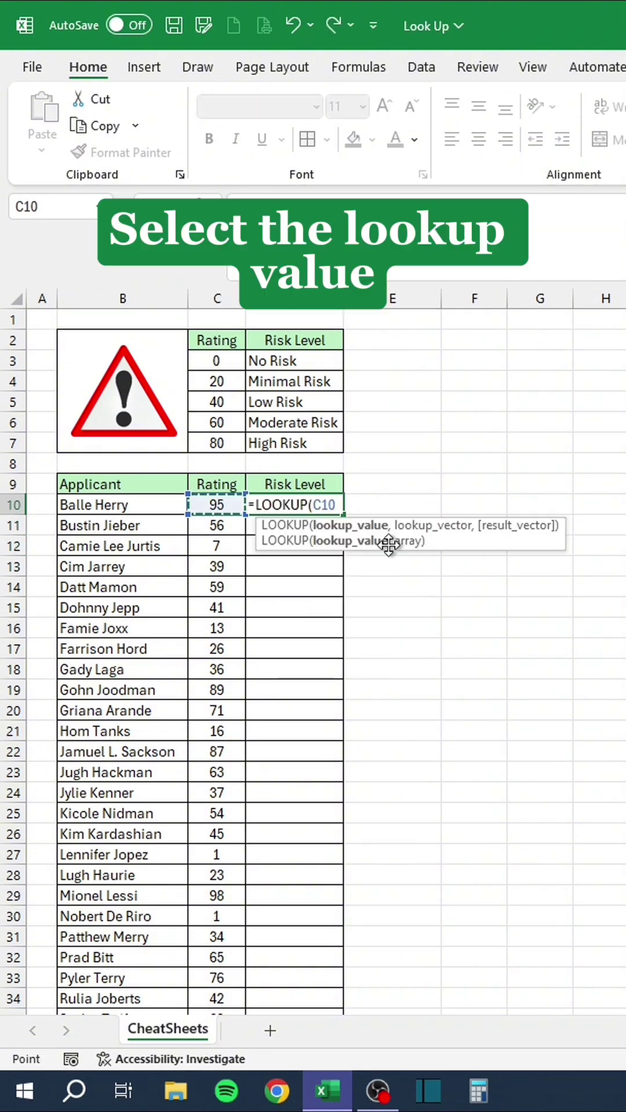
pyautogui.write(',')
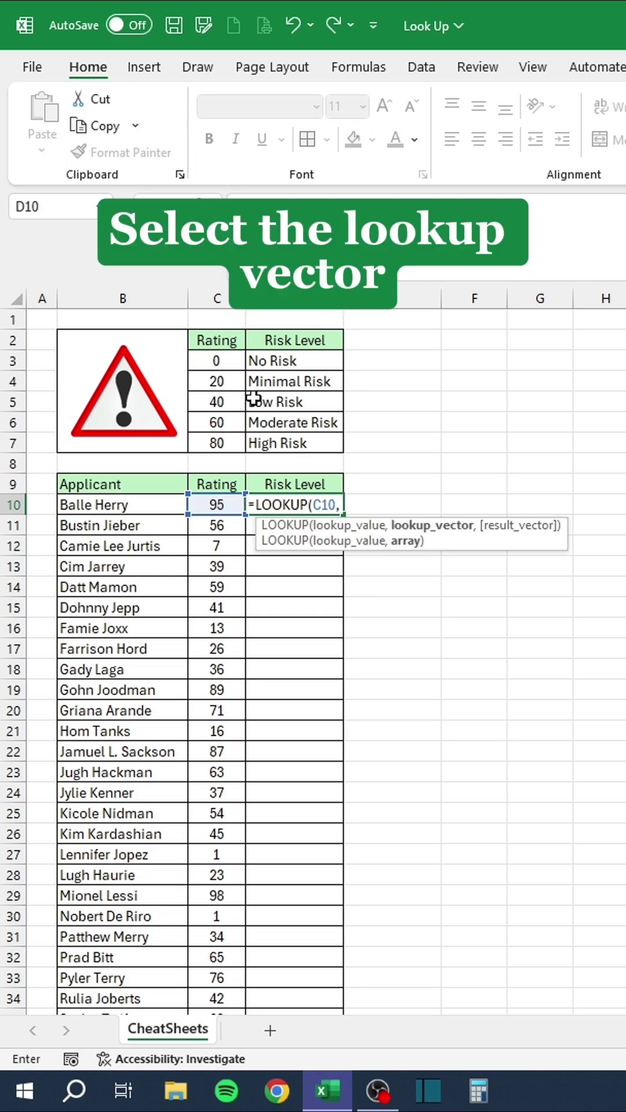
pyautogui.moveTo(232, 362); pyautogui.dragTo(226, 434)
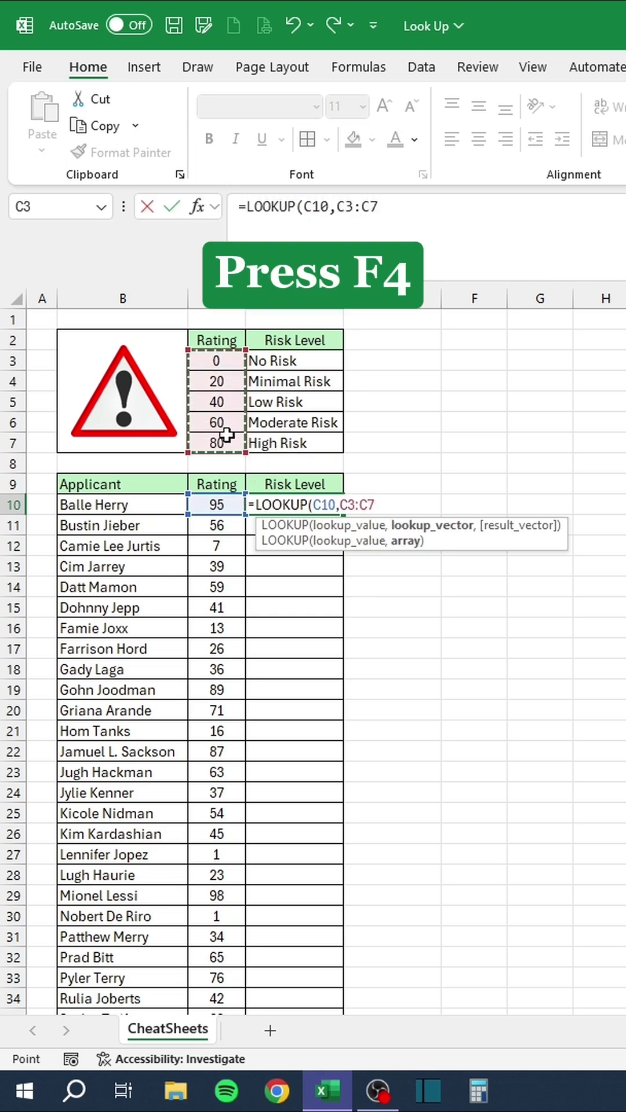
pyautogui.press('F4')
pyautogui.write(',')
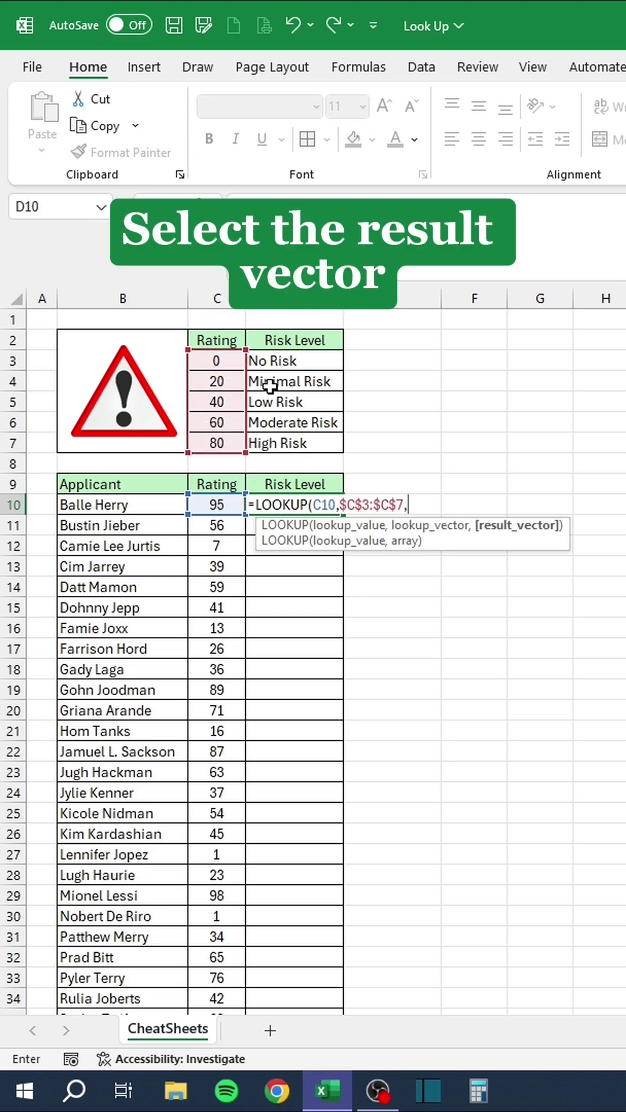
pyautogui.moveTo(299, 362); pyautogui.dragTo(302, 442)
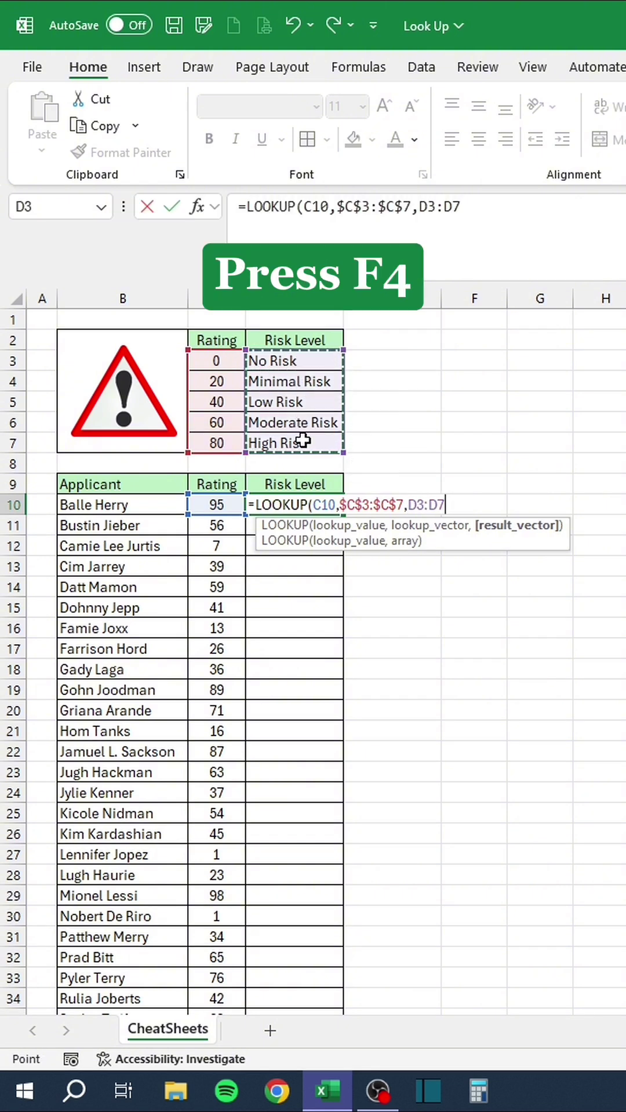
pyautogui.press('F4')
pyautogui.write(')')
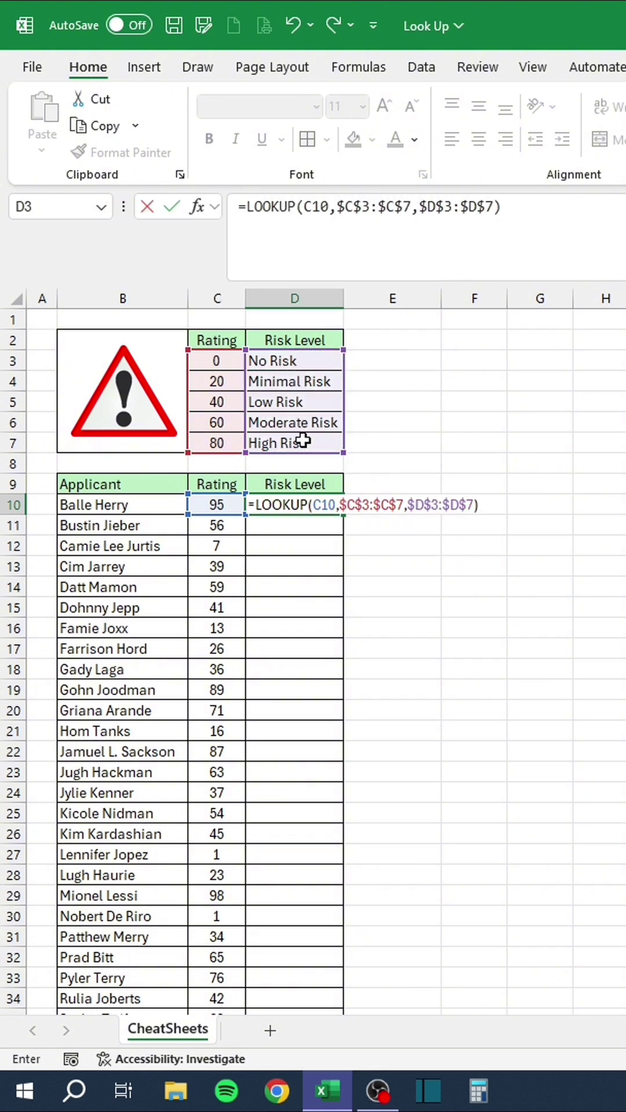
pyautogui.press('Return')
pyautogui.click(313, 499)
pyautogui.doubleClick(344, 515)
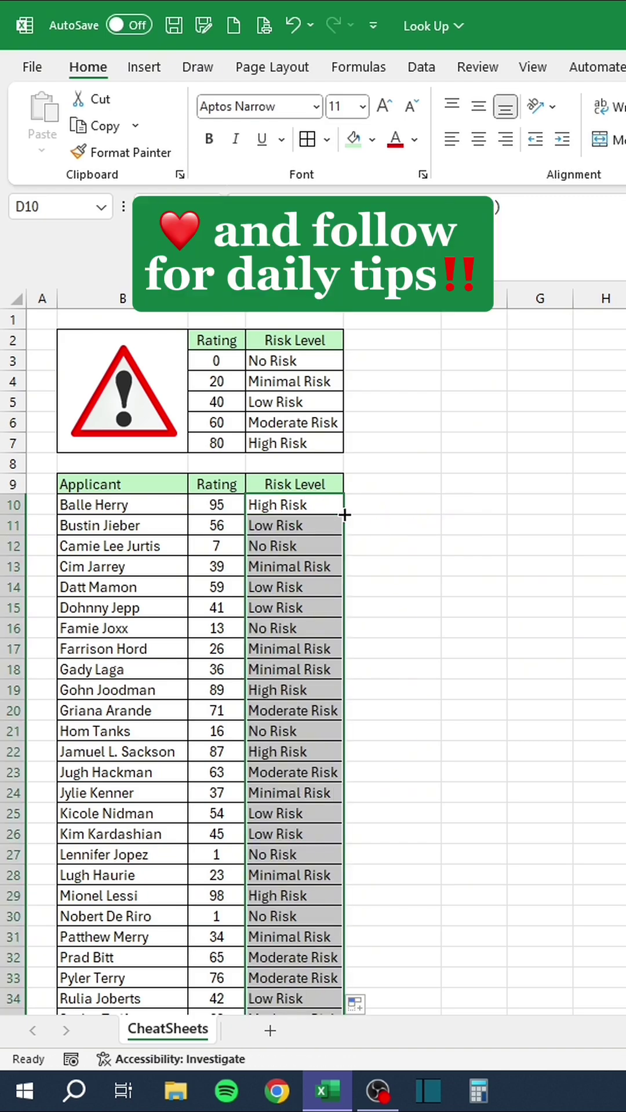
# Start a manual weighted formula C5*D5+C6*D6+C7*D7 in C18, then cancel it
pyautogui.click(386, 714)
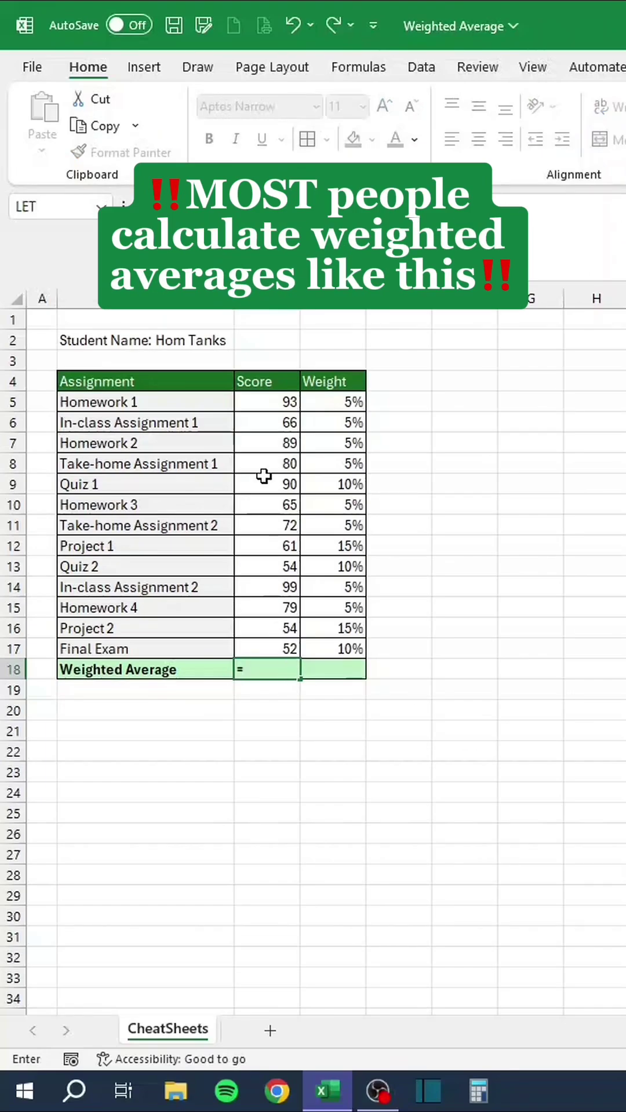
pyautogui.click(253, 405)
pyautogui.write('*')
pyautogui.click(322, 404)
pyautogui.write('+')
pyautogui.click(278, 428)
pyautogui.write('*')
pyautogui.click(322, 425)
pyautogui.write('+')
pyautogui.click(277, 446)
pyautogui.write('*')
pyautogui.click(335, 446)
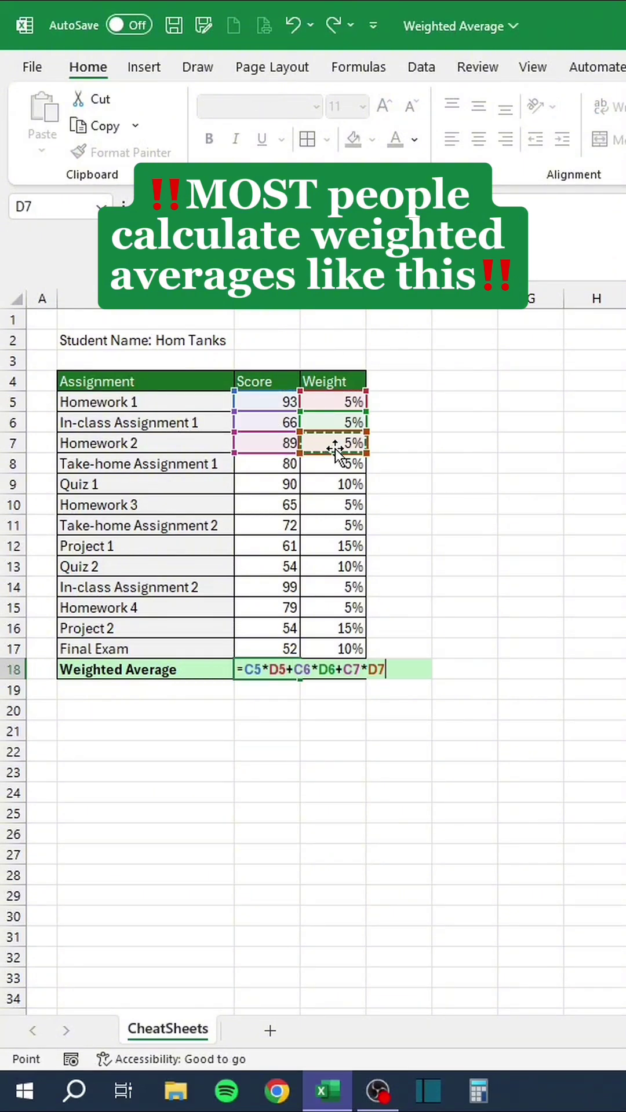
pyautogui.press('Escape')
# Enter =SUMPRODUCT(C5:C17,D5:D17) in C18, then switch to a blank Word document
pyautogui.doubleClick(288, 667)
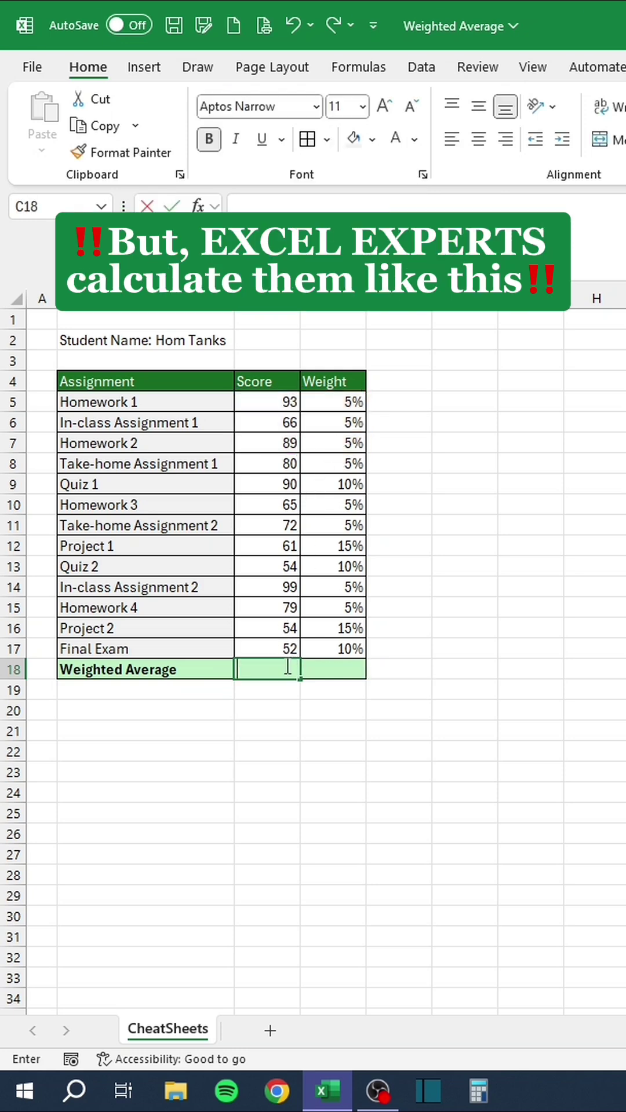
pyautogui.write('=sumproduct')
pyautogui.doubleClick(295, 692)
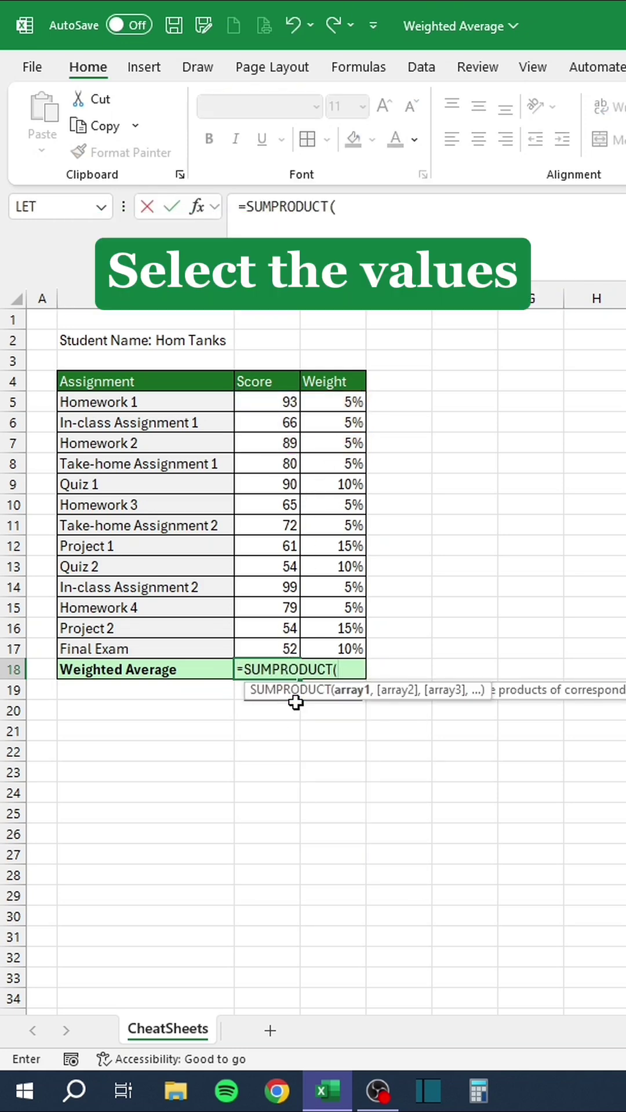
pyautogui.moveTo(266, 402); pyautogui.dragTo(267, 643)
pyautogui.write(',')
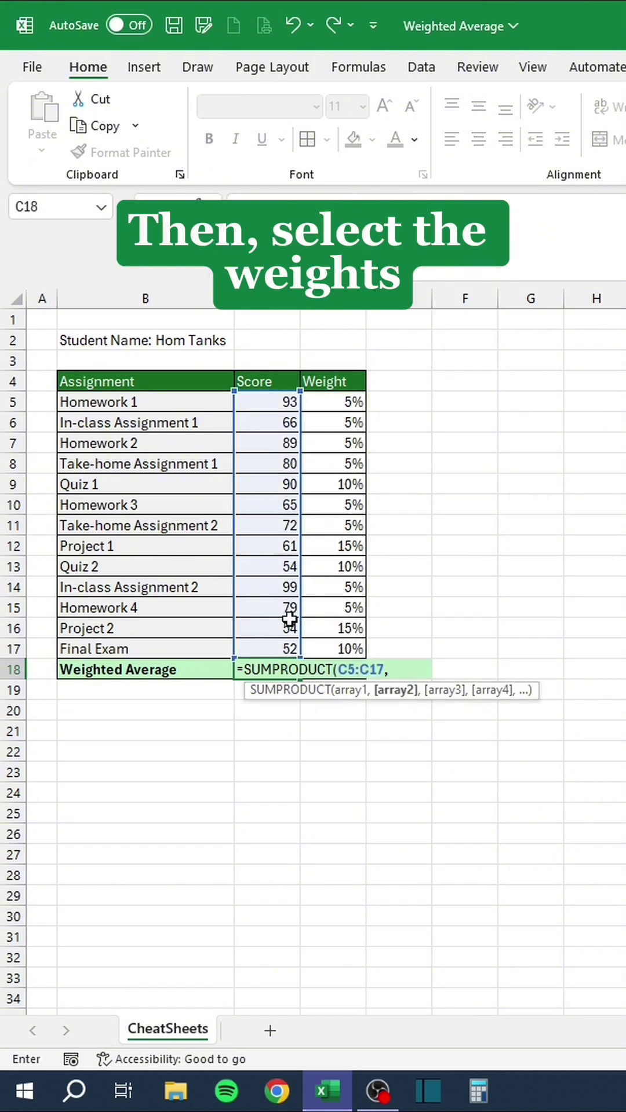
pyautogui.moveTo(332, 405); pyautogui.dragTo(332, 641)
pyautogui.write(')')
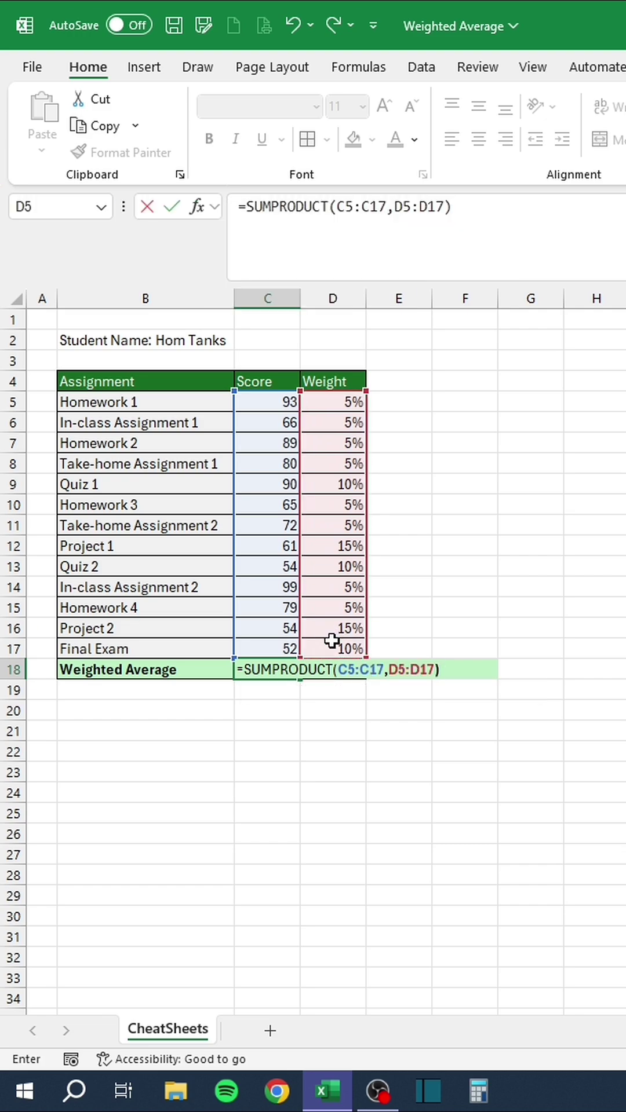
pyautogui.press('Return')
pyautogui.click(335, 666)
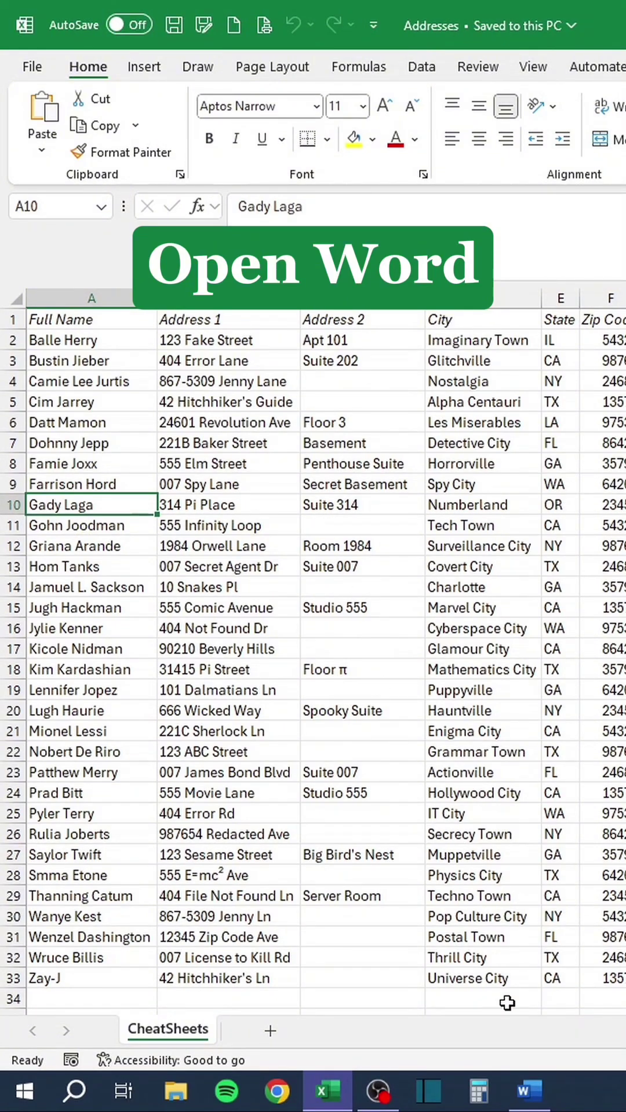
pyautogui.click(529, 1079)
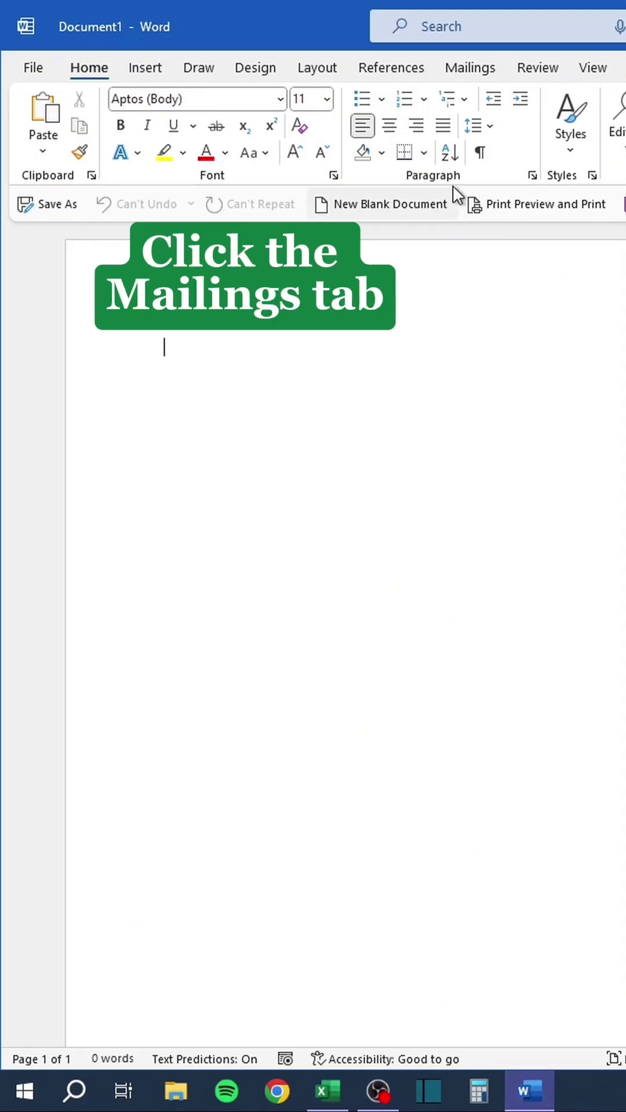
# Start the Step-by-Step Mail Merge Wizard for Labels and bring up Label Options
pyautogui.click(457, 70)
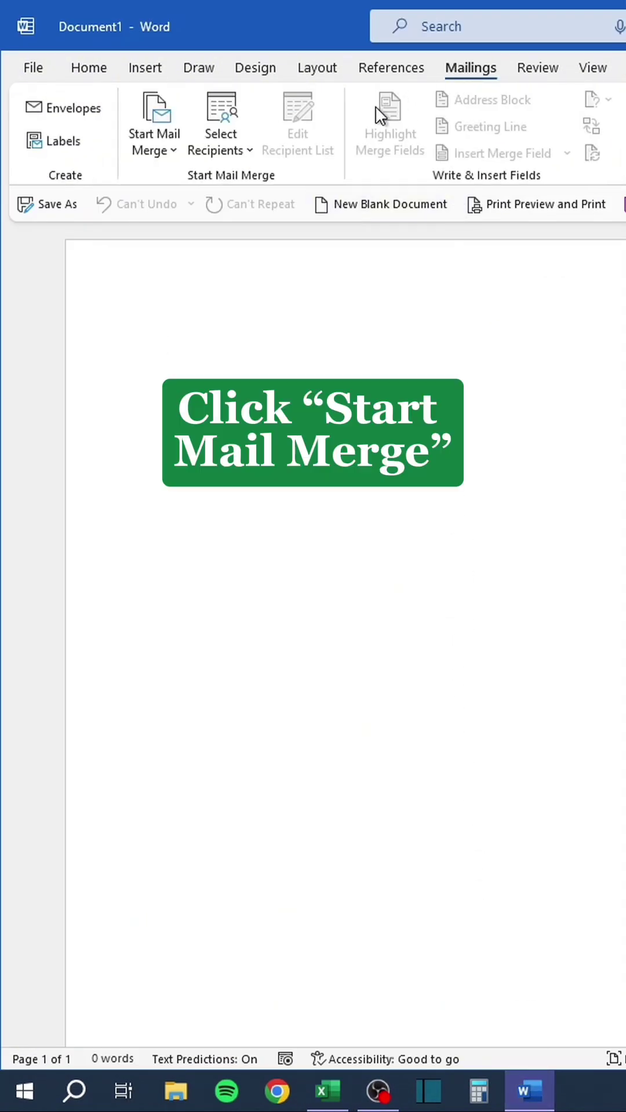
pyautogui.click(166, 145)
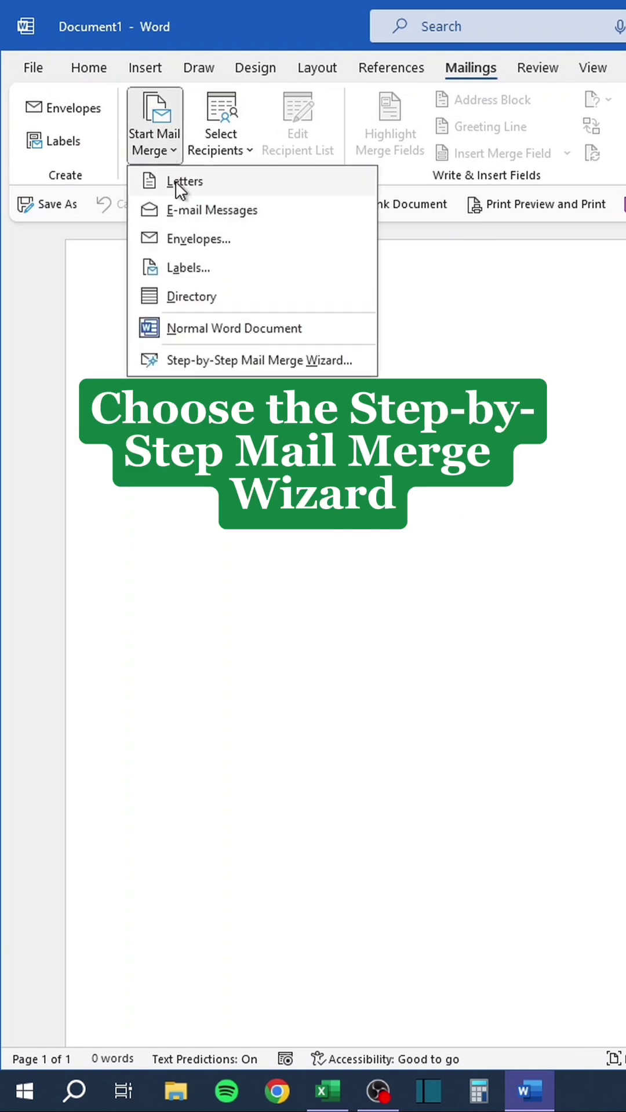
pyautogui.click(193, 360)
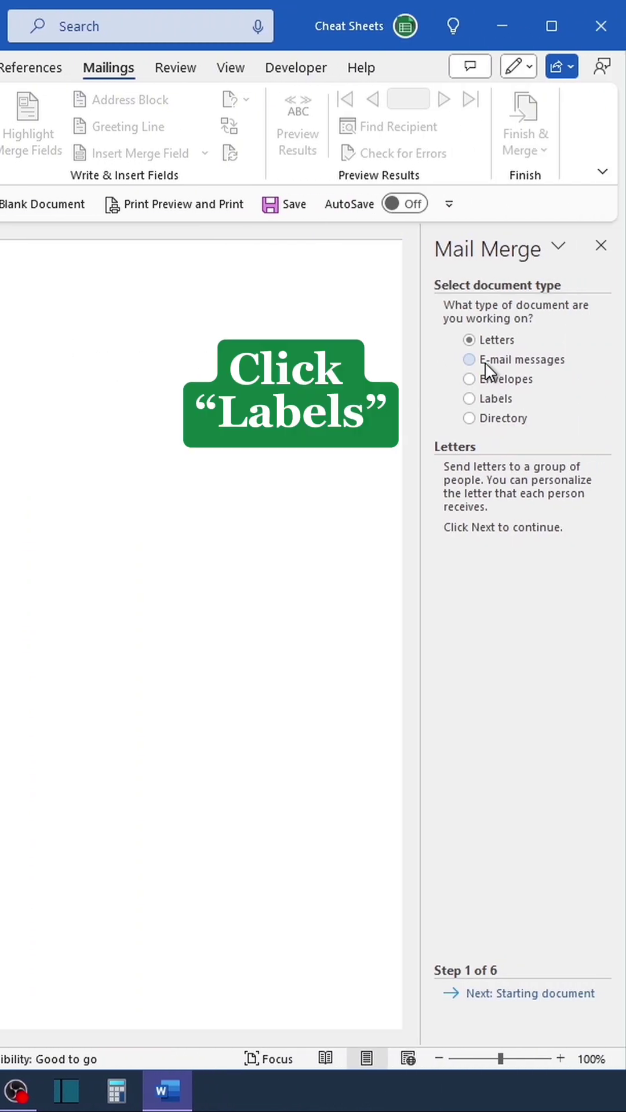
pyautogui.click(474, 403)
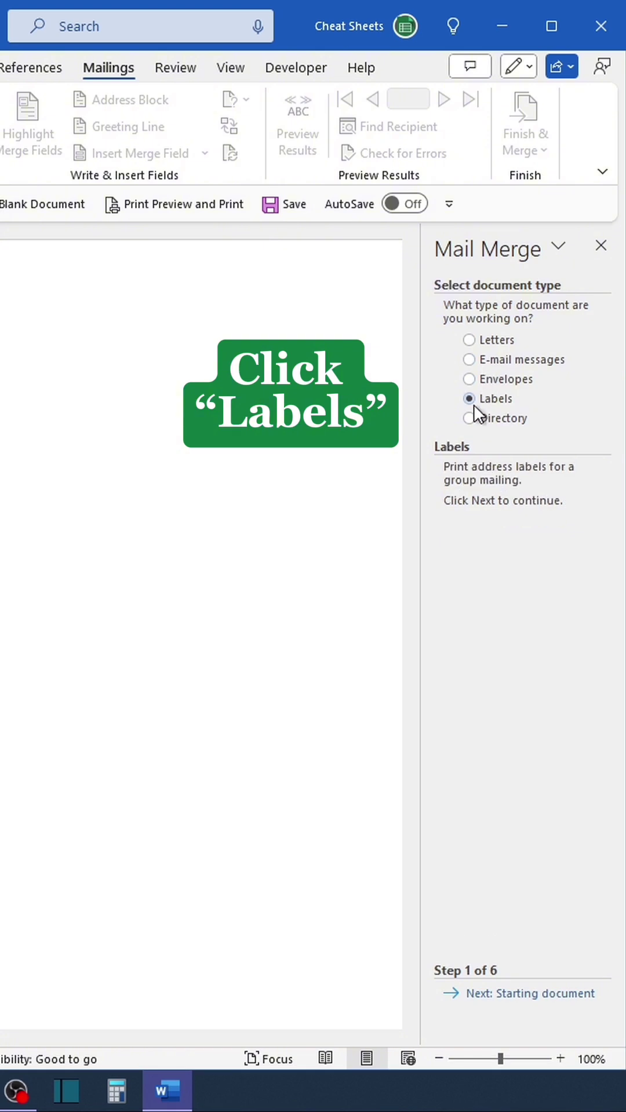
pyautogui.click(498, 994)
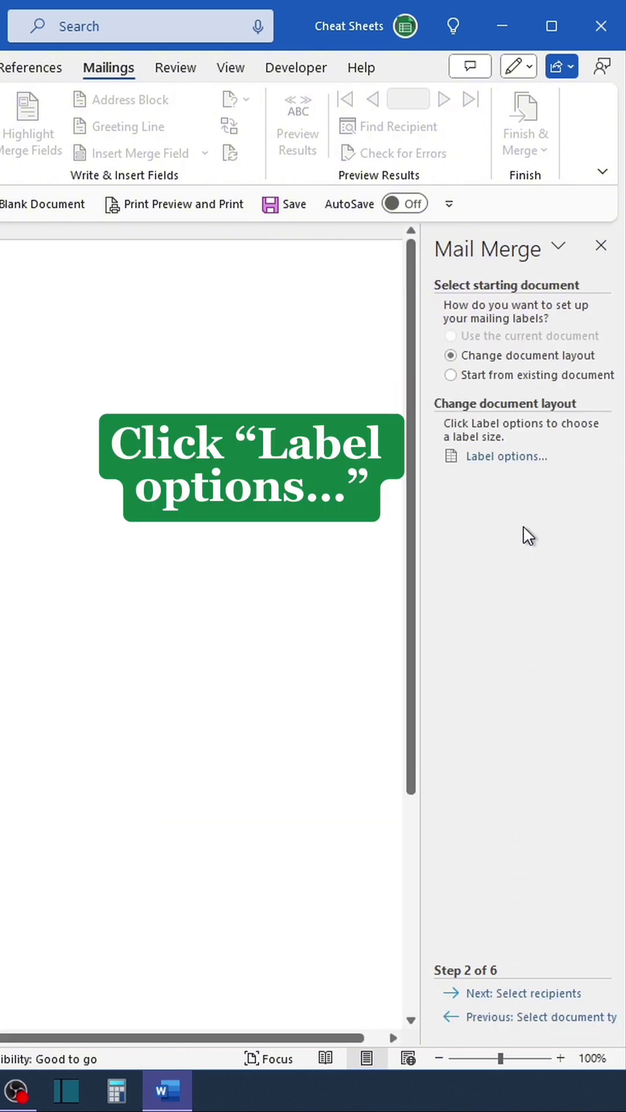
pyautogui.click(513, 456)
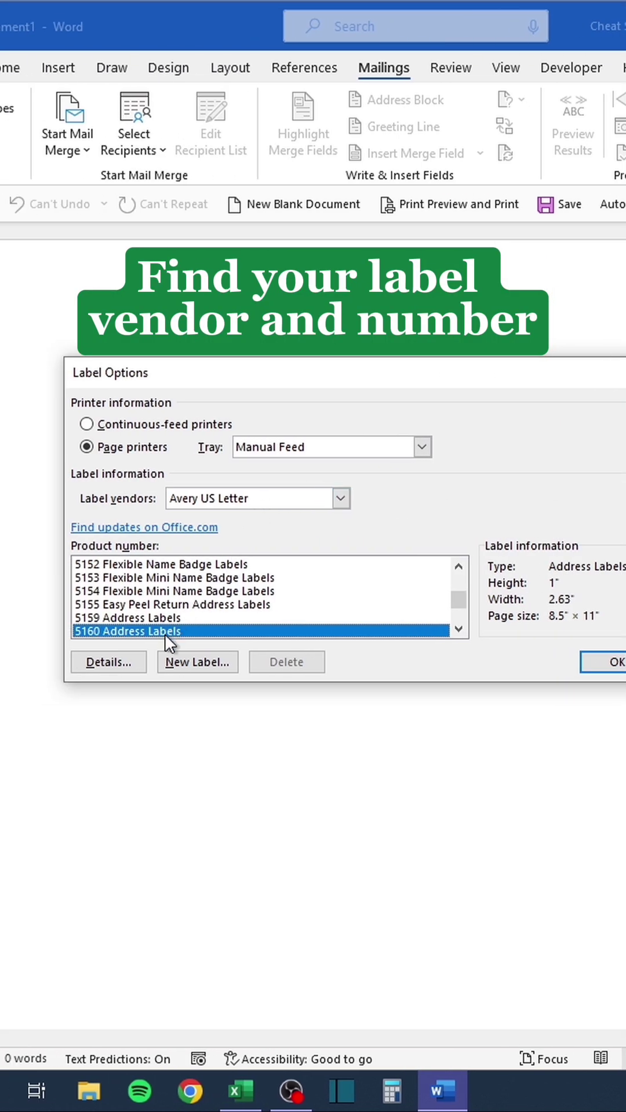
# Confirm the Avery 5160 Address Labels layout and choose an existing recipient list
pyautogui.click(609, 662)
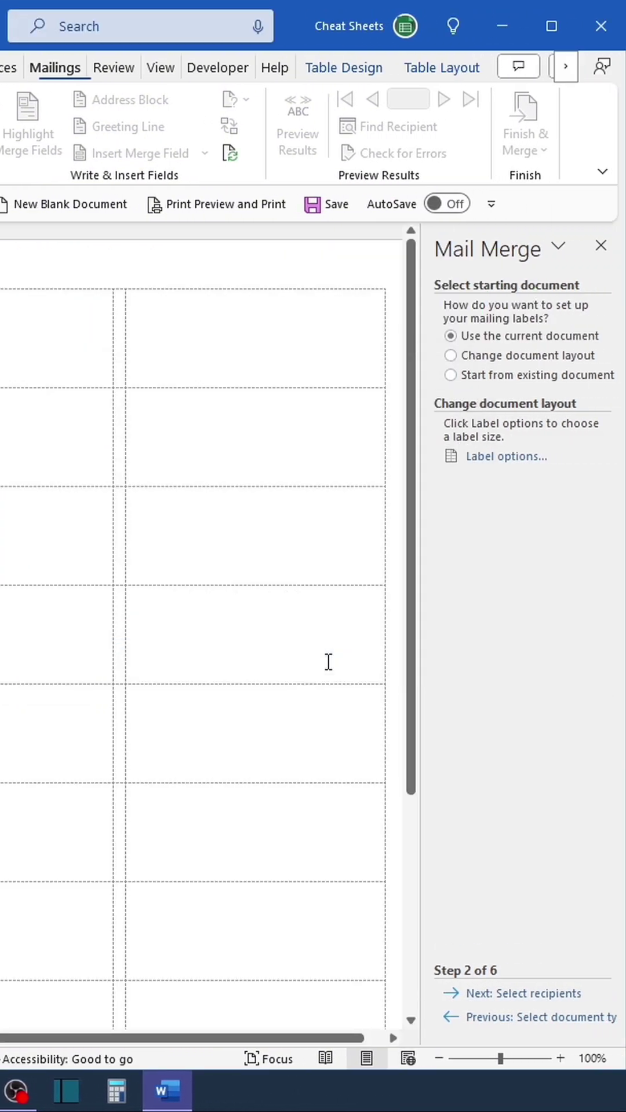
pyautogui.click(515, 995)
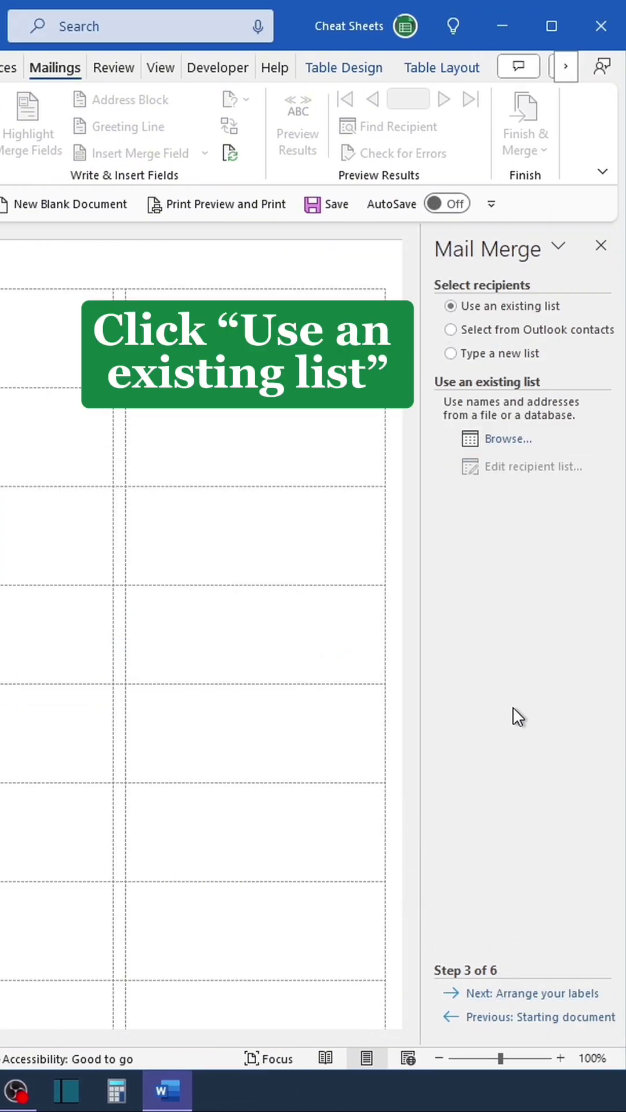
pyautogui.click(448, 305)
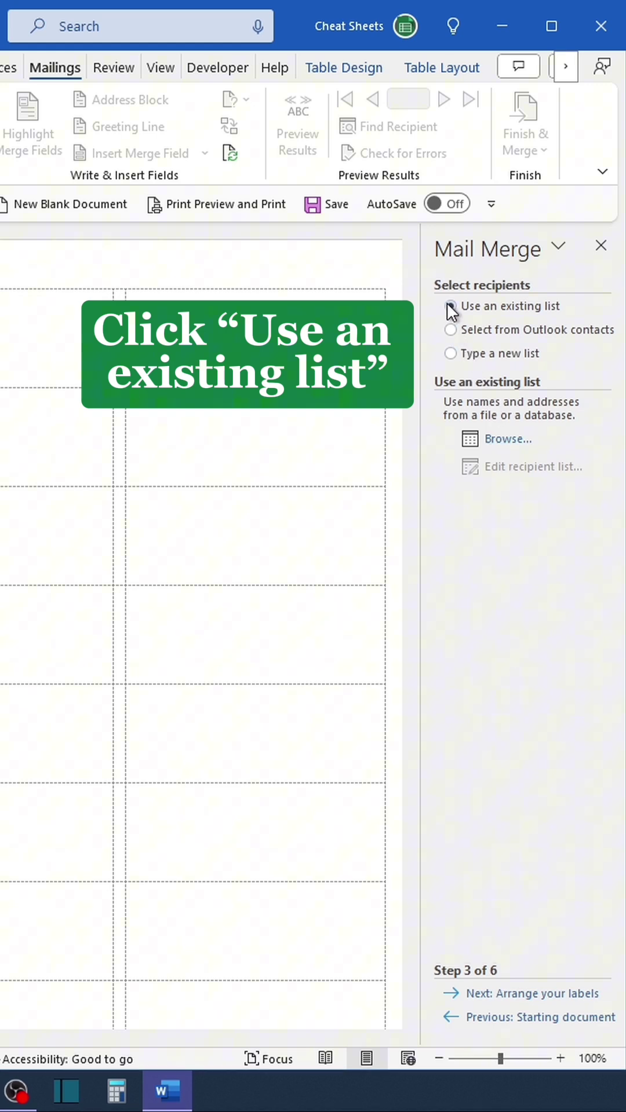
pyautogui.click(502, 440)
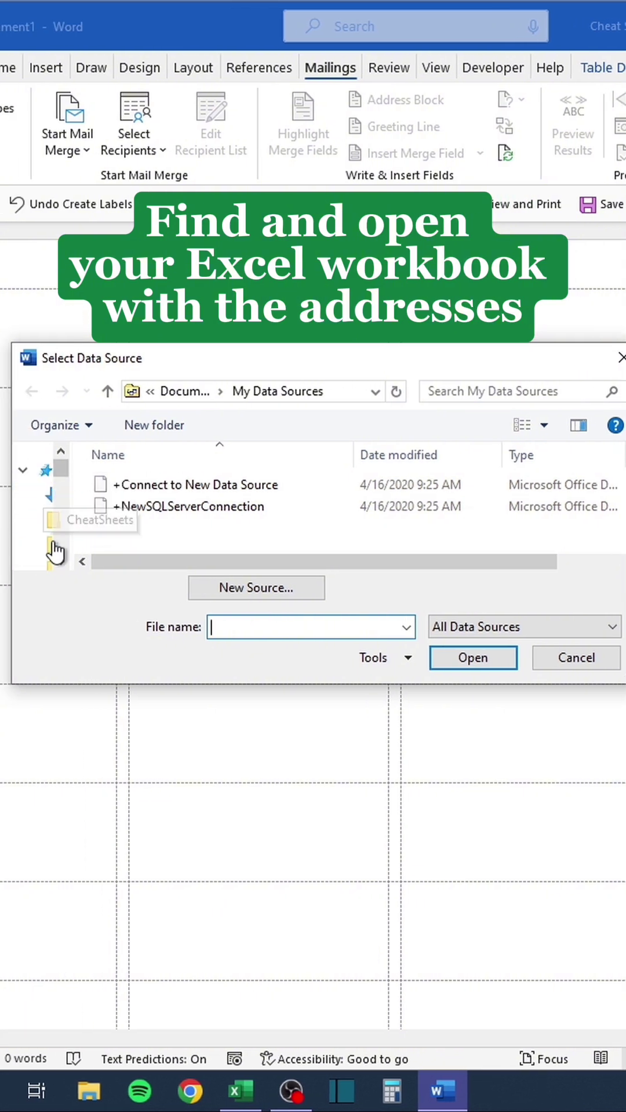
# Open Addresses from the Mail Merge folder, pick the CheatSheets$ table and accept all recipients
pyautogui.click(50, 549)
pyautogui.click(137, 526)
pyautogui.doubleClick(137, 526)
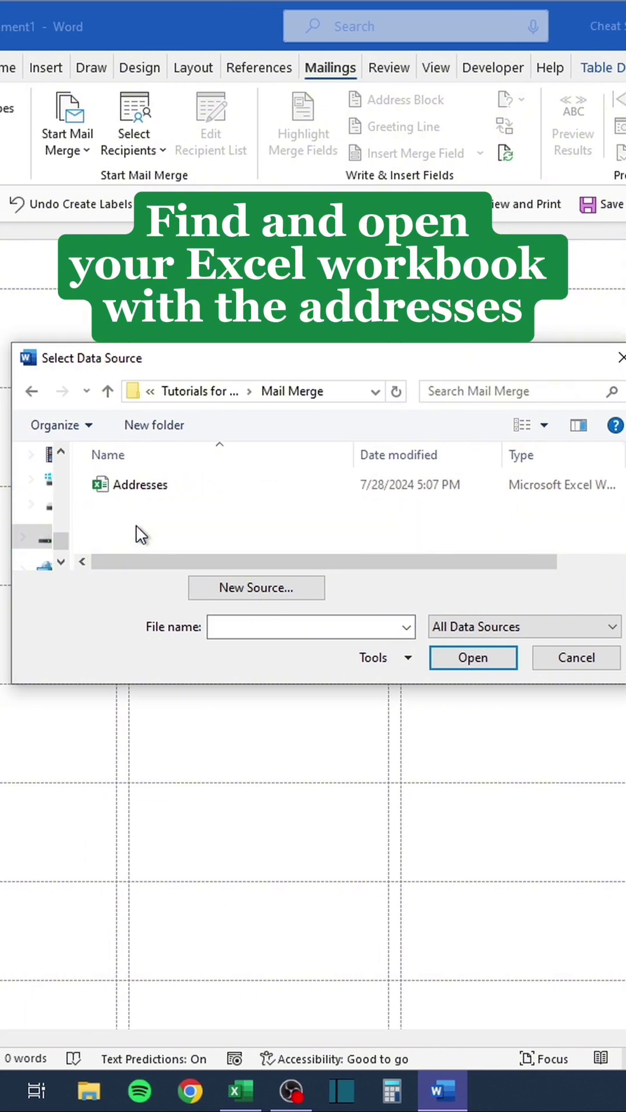
pyautogui.doubleClick(144, 489)
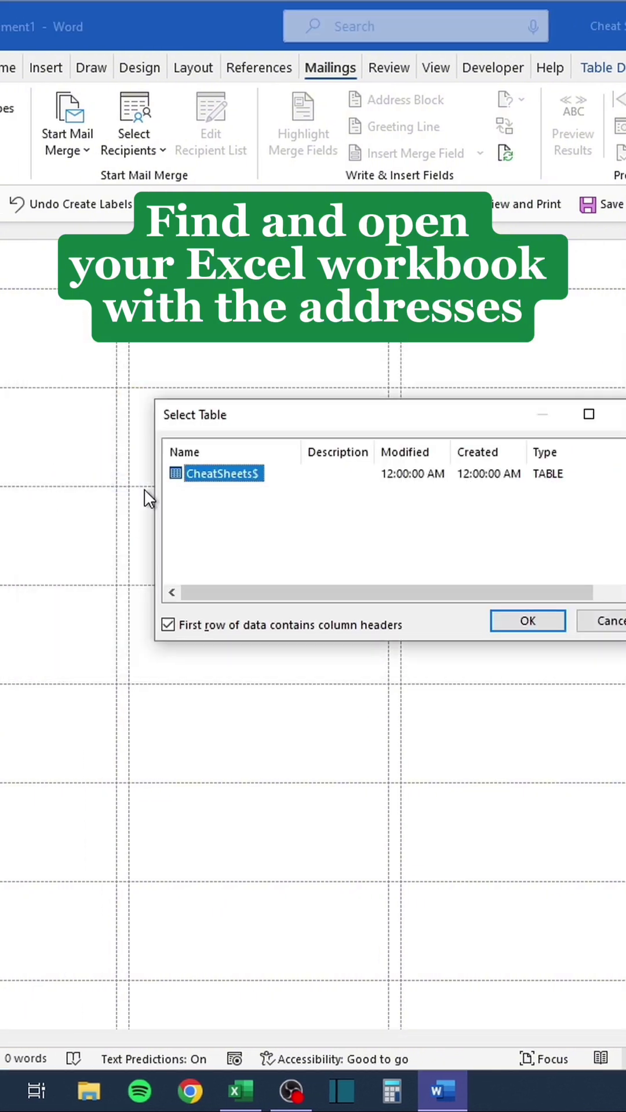
pyautogui.click(527, 620)
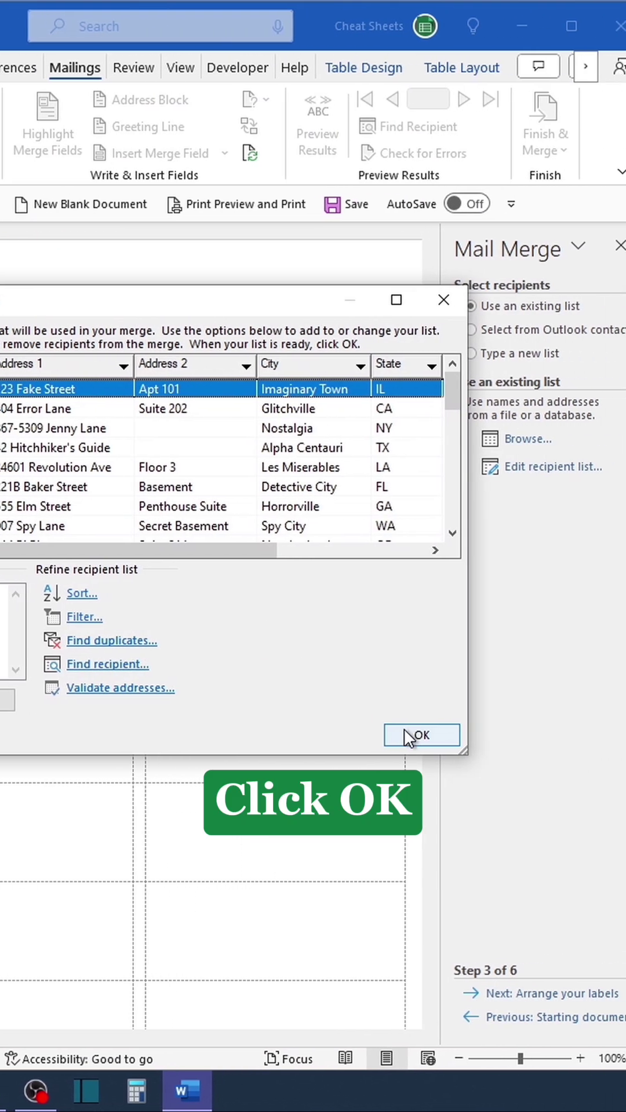
pyautogui.click(409, 735)
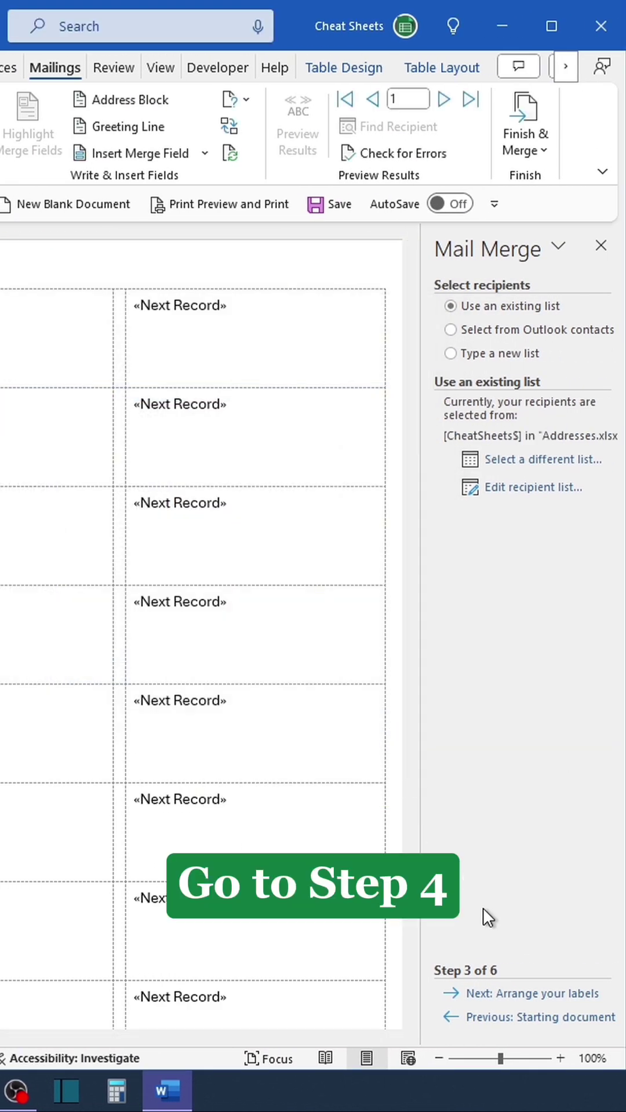
# Insert the Address 1, Address 2, City, State and Zip Code fields into the first label
pyautogui.click(526, 994)
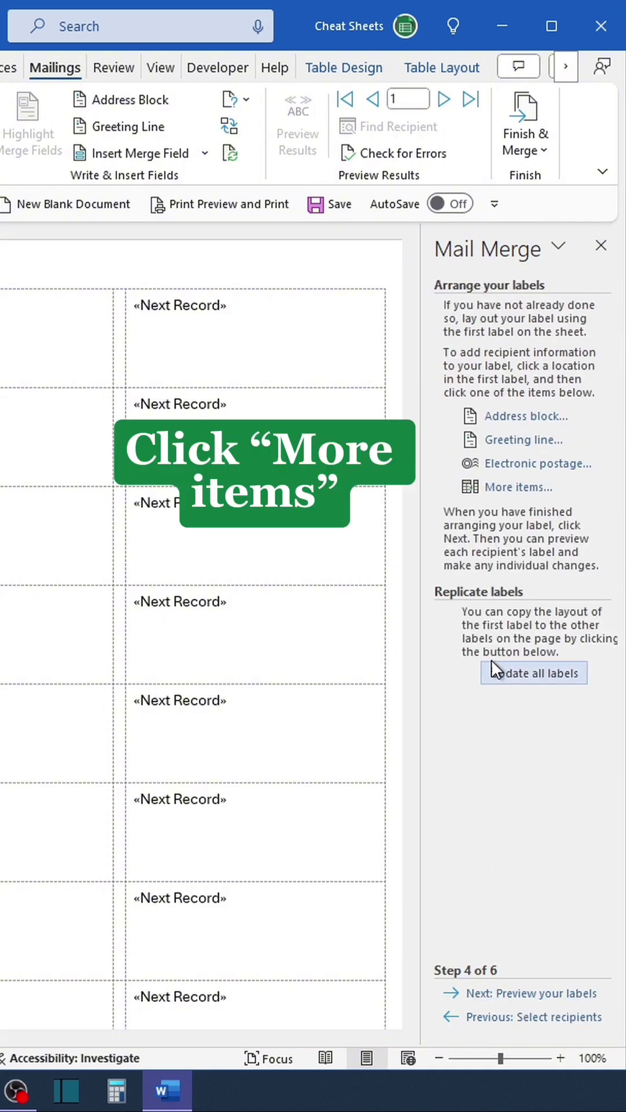
pyautogui.click(523, 488)
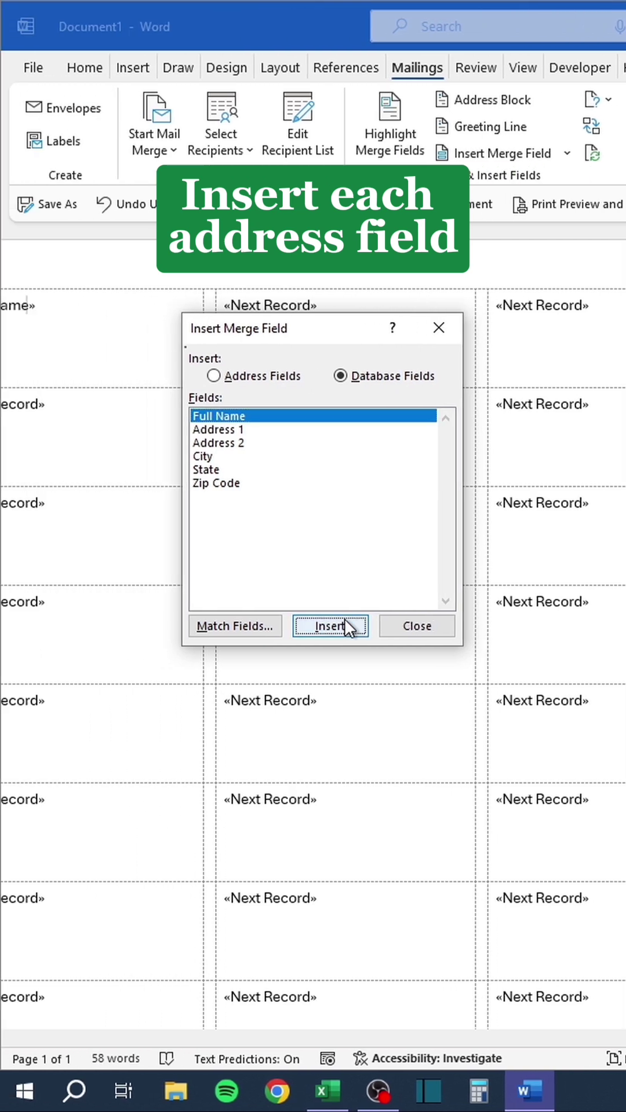
pyautogui.click(249, 431)
pyautogui.click(329, 626)
pyautogui.click(241, 443)
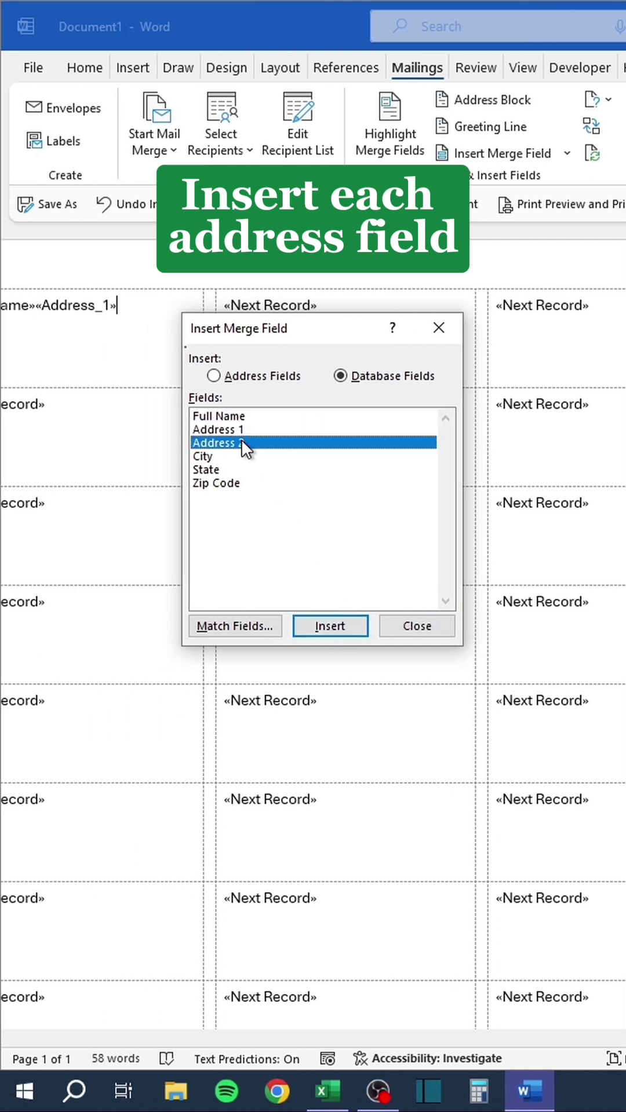
pyautogui.click(327, 626)
pyautogui.click(249, 457)
pyautogui.click(328, 626)
pyautogui.click(245, 470)
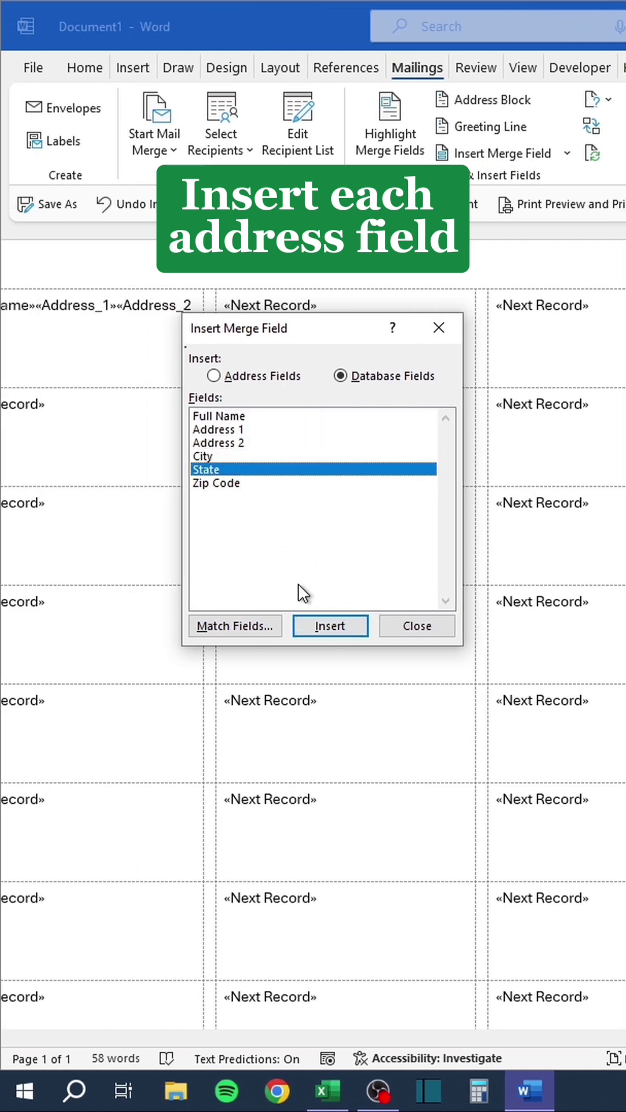
pyautogui.click(327, 625)
pyautogui.click(246, 484)
pyautogui.click(347, 624)
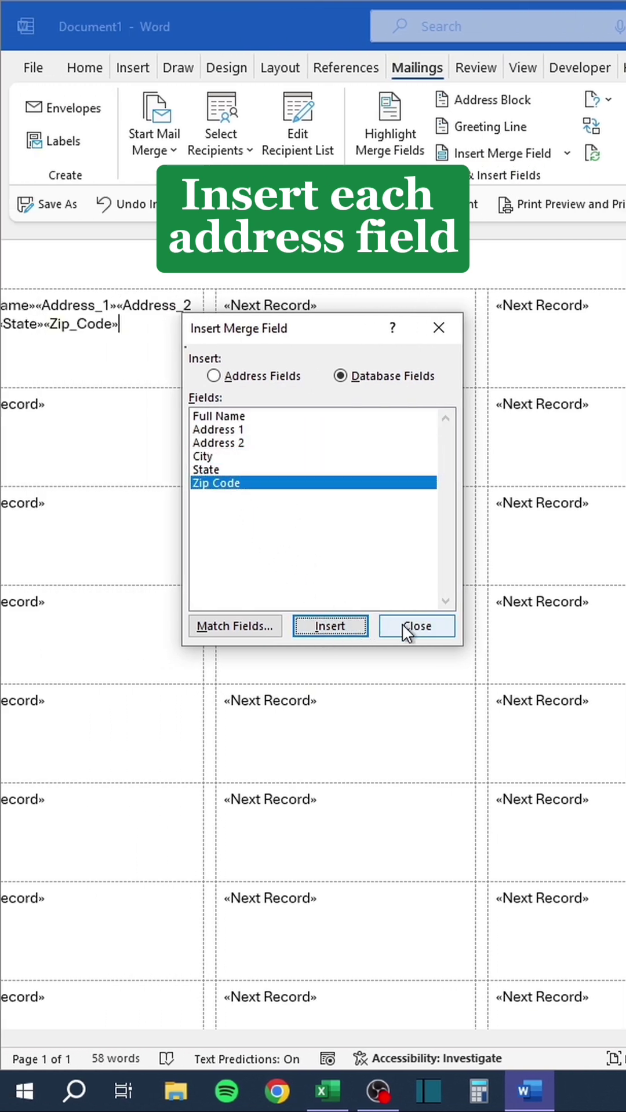
pyautogui.click(437, 632)
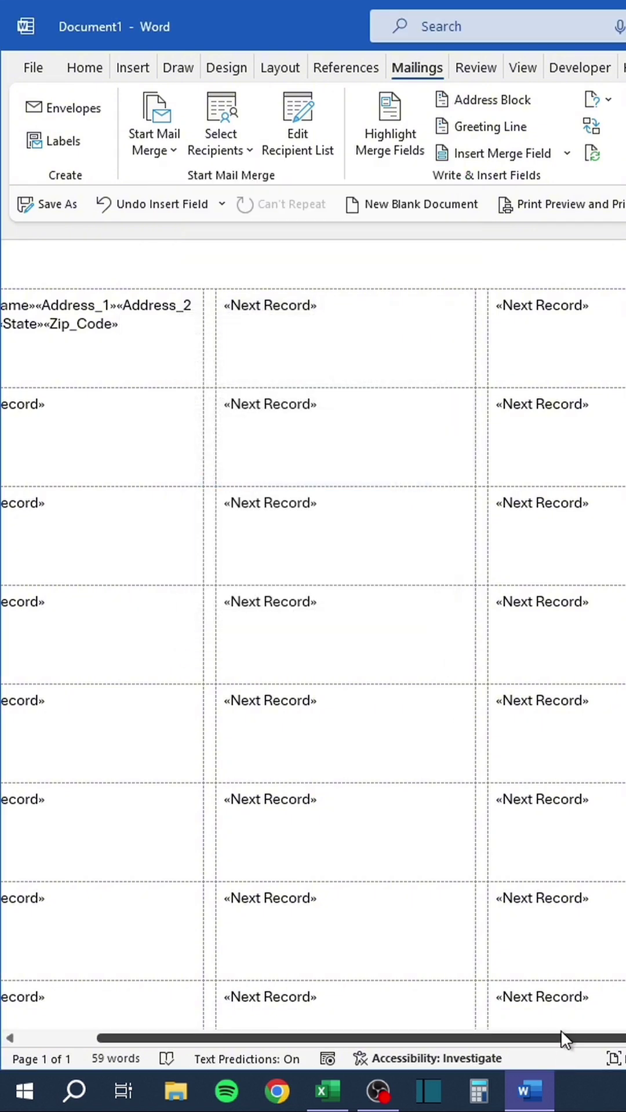
pyautogui.moveTo(561, 1045); pyautogui.dragTo(331, 934)
# Put Address_1, Address_2 and City on separate lines and add a comma after City
pyautogui.click(129, 304)
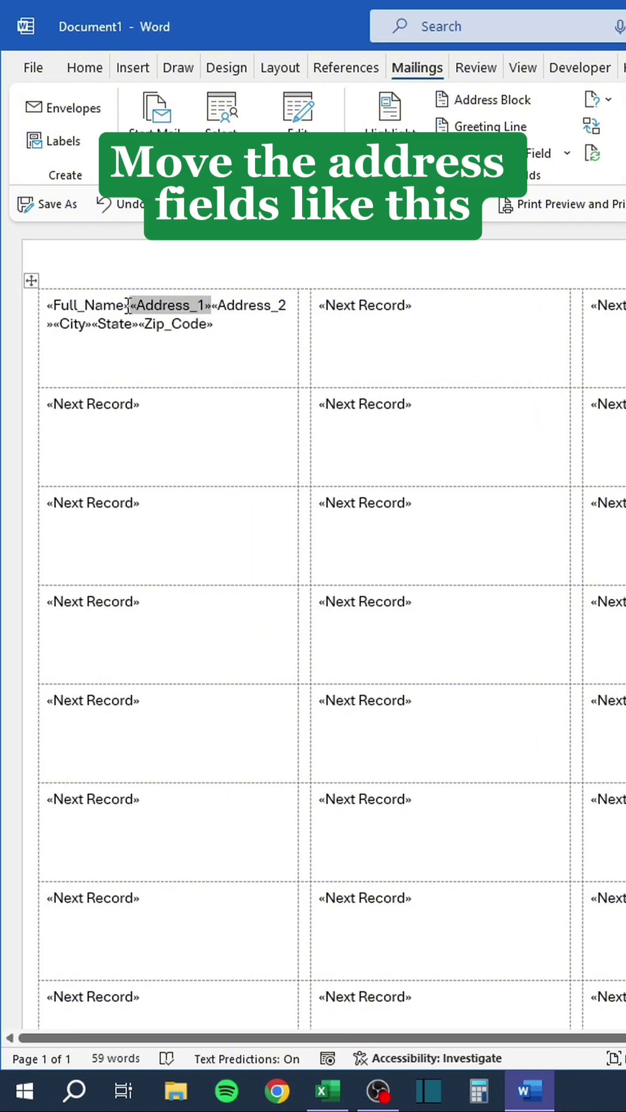
pyautogui.press('Return')
pyautogui.click(129, 323)
pyautogui.press('Return')
pyautogui.click(129, 341)
pyautogui.press('Return')
pyautogui.click(88, 360)
pyautogui.write(',')
pyautogui.click(139, 361)
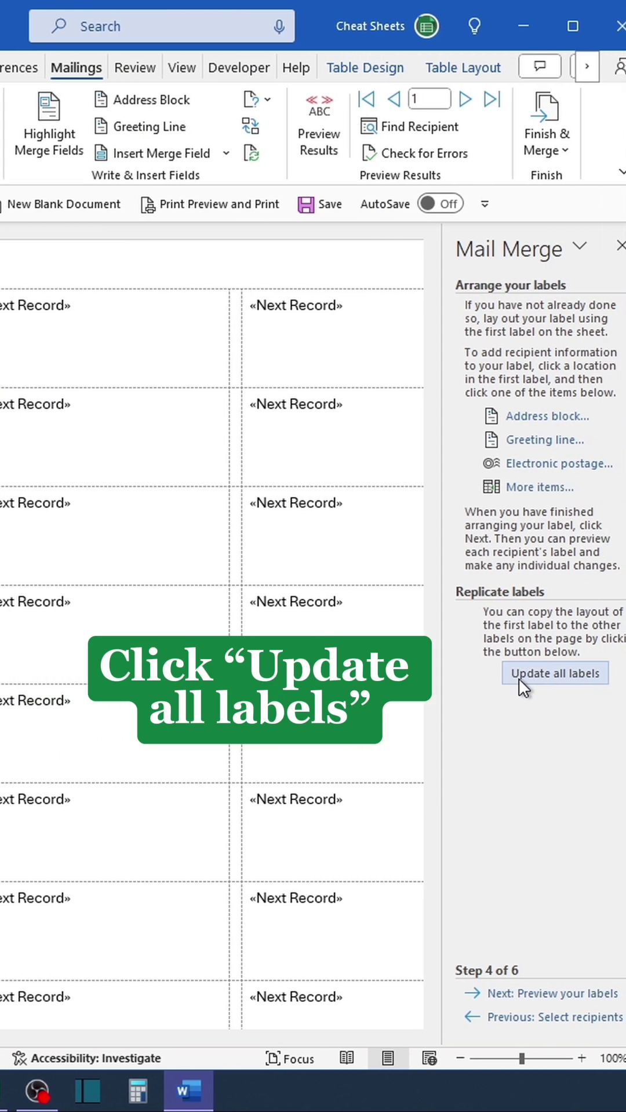
# Update all labels from the first label, then preview the labels and complete the merge
pyautogui.click(522, 678)
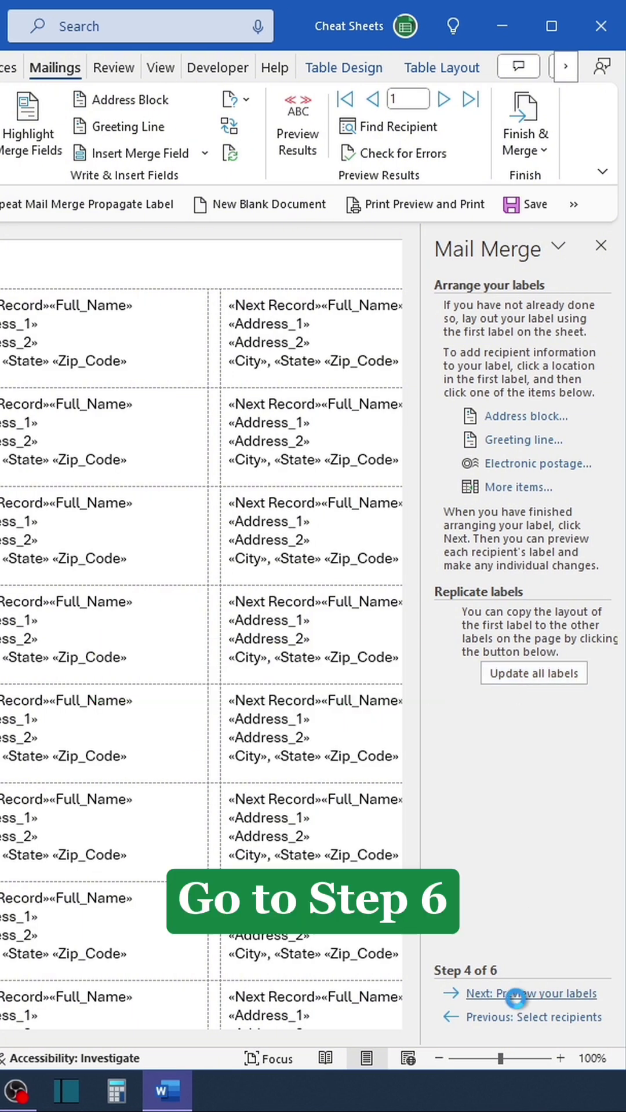
pyautogui.click(517, 994)
pyautogui.click(513, 992)
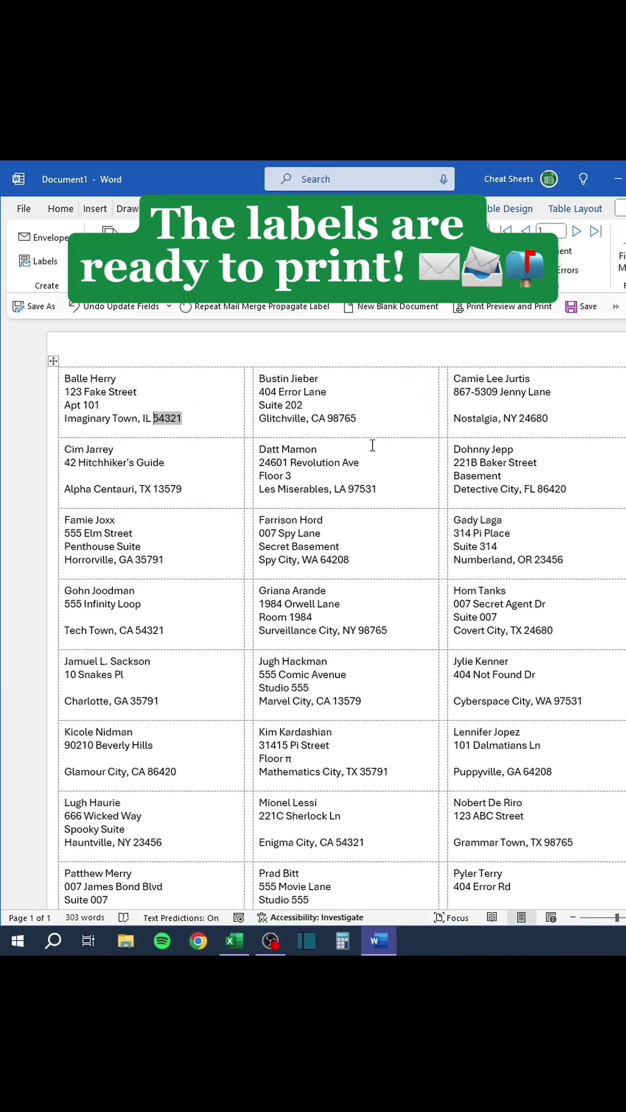
pyautogui.scroll(-5, 372, 445)
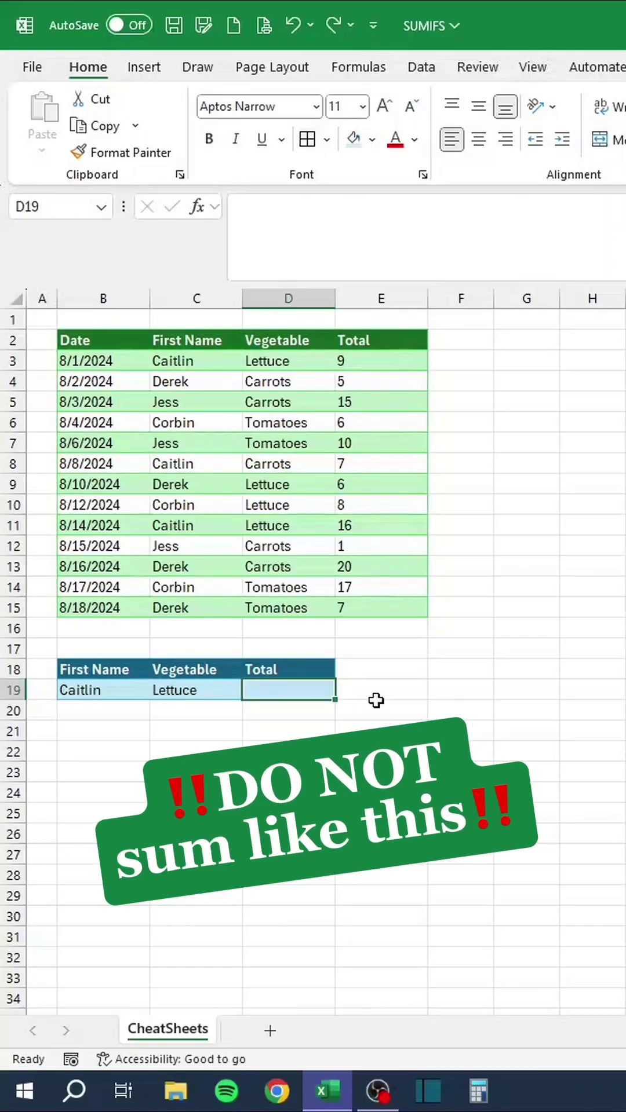
# Enter a simple =E3+E11 total in D19, then undo it
pyautogui.write('=')
pyautogui.click(378, 361)
pyautogui.write('+')
pyautogui.click(371, 523)
pyautogui.press('Return')
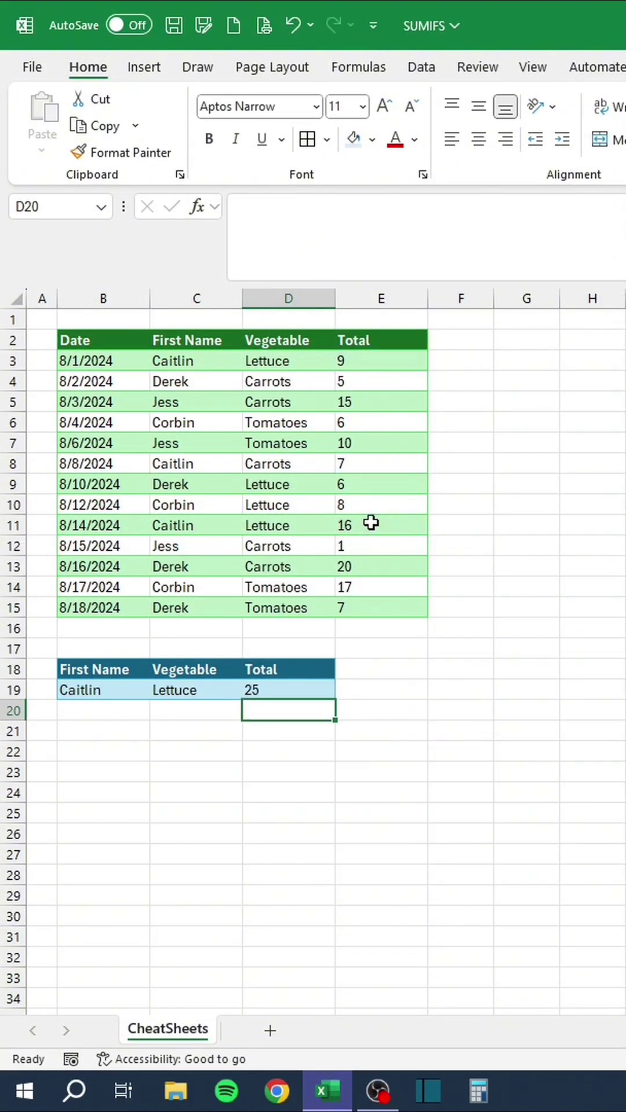
pyautogui.hotkey('ctrl', 'z')
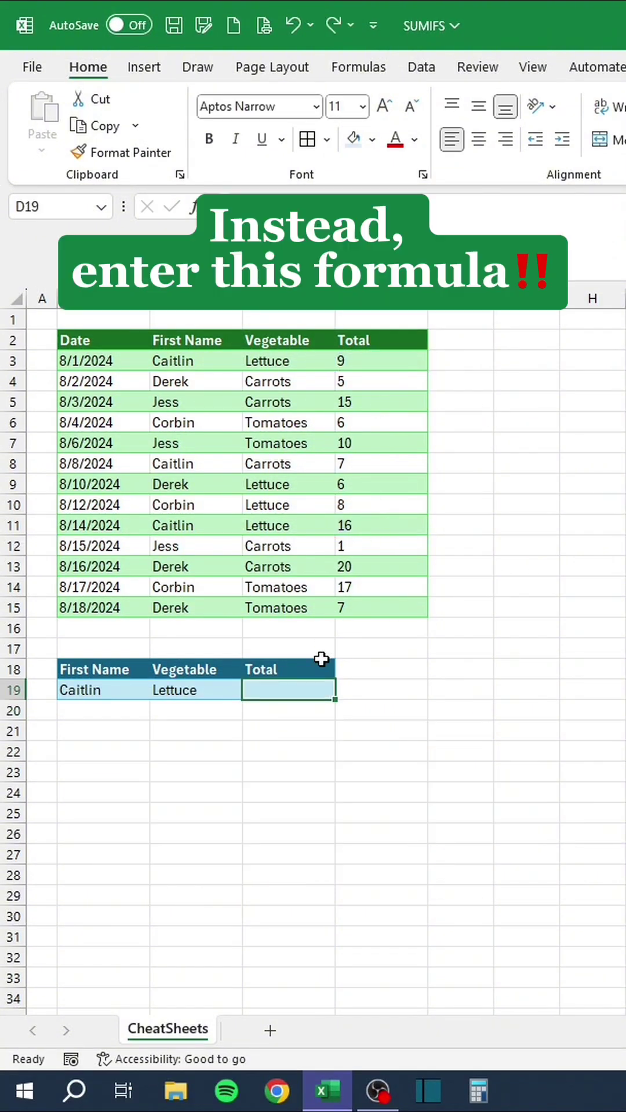
# Enter =SUMIFS(E3:E15,C3:C15,B19,D3:D15,C19) in D19
pyautogui.write('=sumifs')
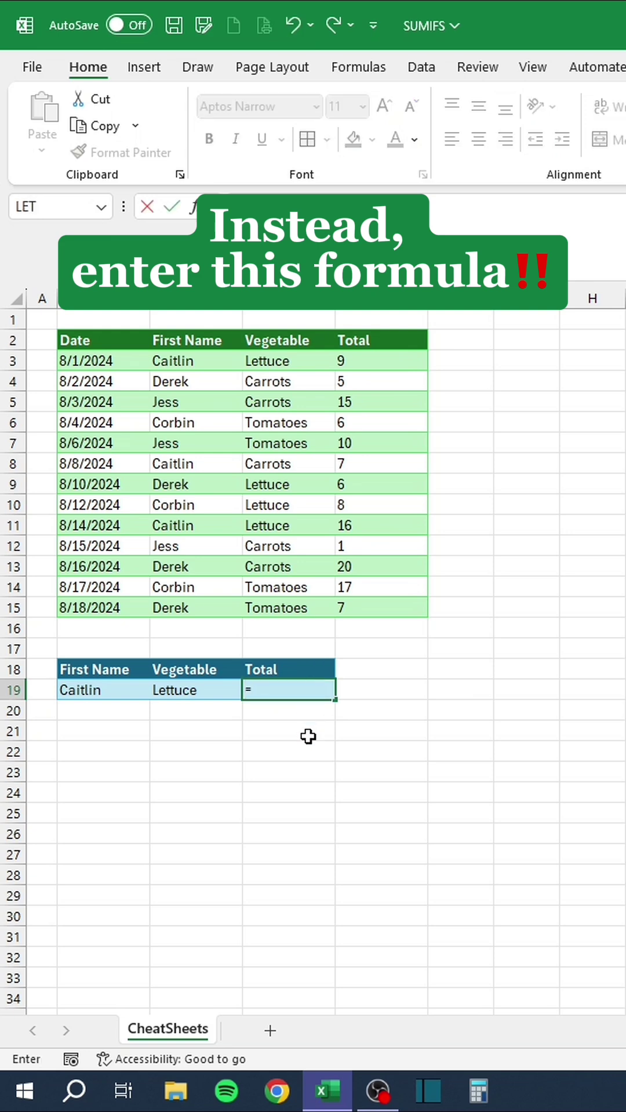
pyautogui.press('Tab')
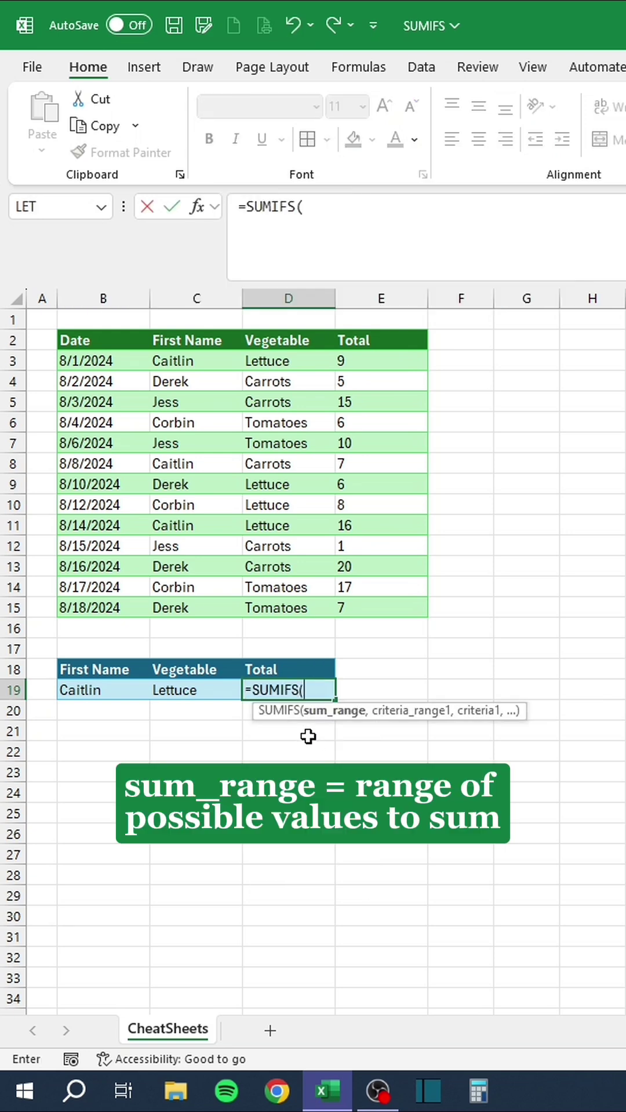
pyautogui.moveTo(402, 368); pyautogui.dragTo(388, 614)
pyautogui.write(',')
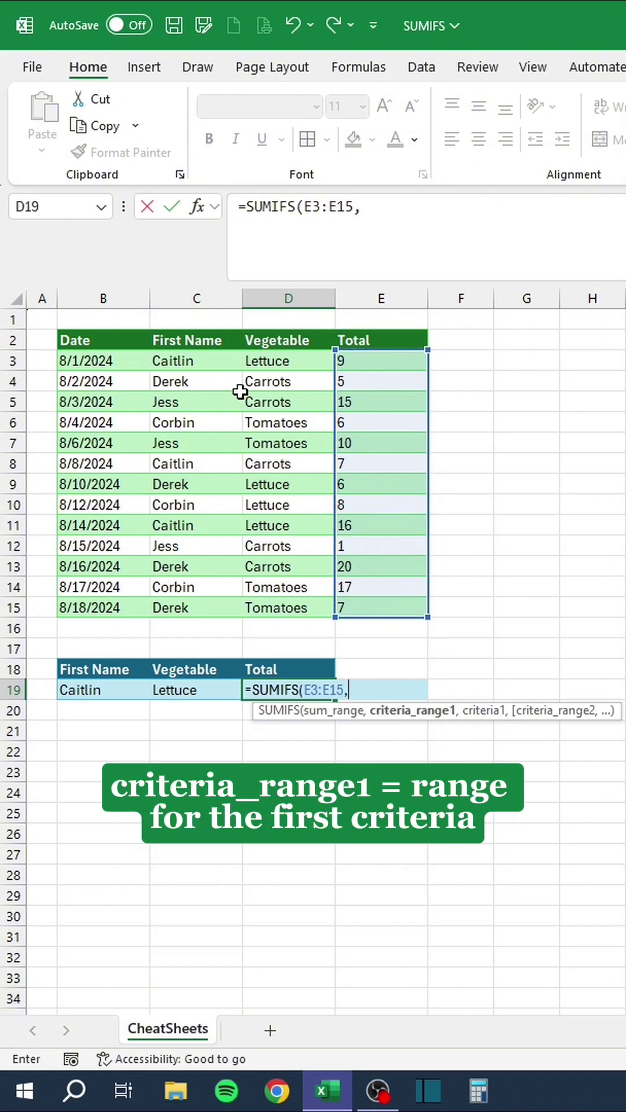
pyautogui.moveTo(215, 362); pyautogui.dragTo(210, 605)
pyautogui.write(',')
pyautogui.click(118, 691)
pyautogui.write(',')
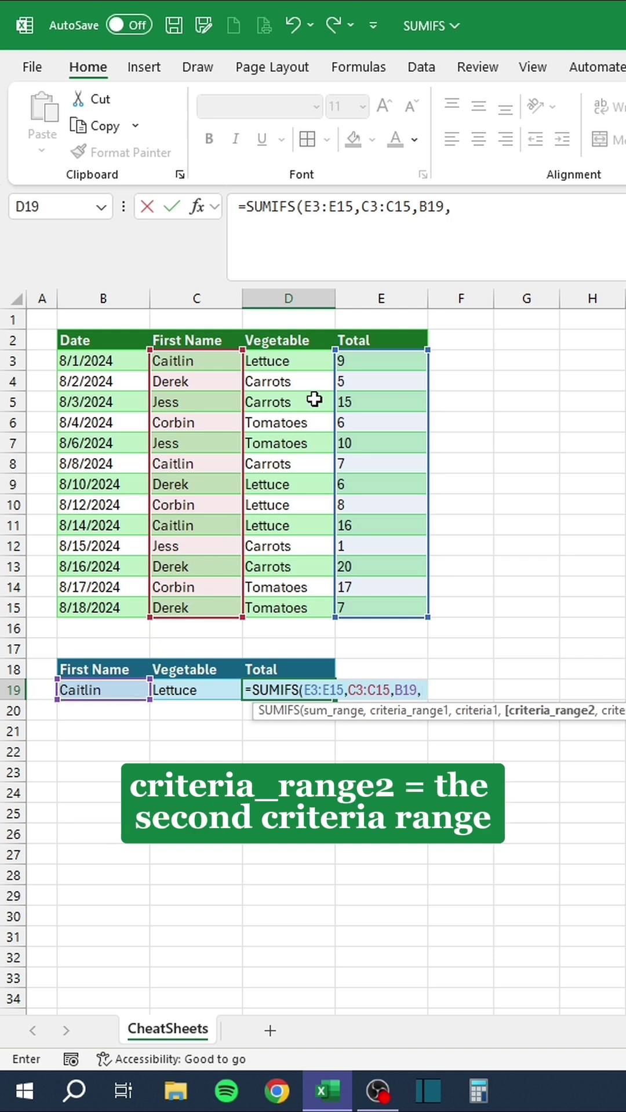
pyautogui.moveTo(313, 362); pyautogui.dragTo(304, 608)
pyautogui.write(',')
pyautogui.click(226, 691)
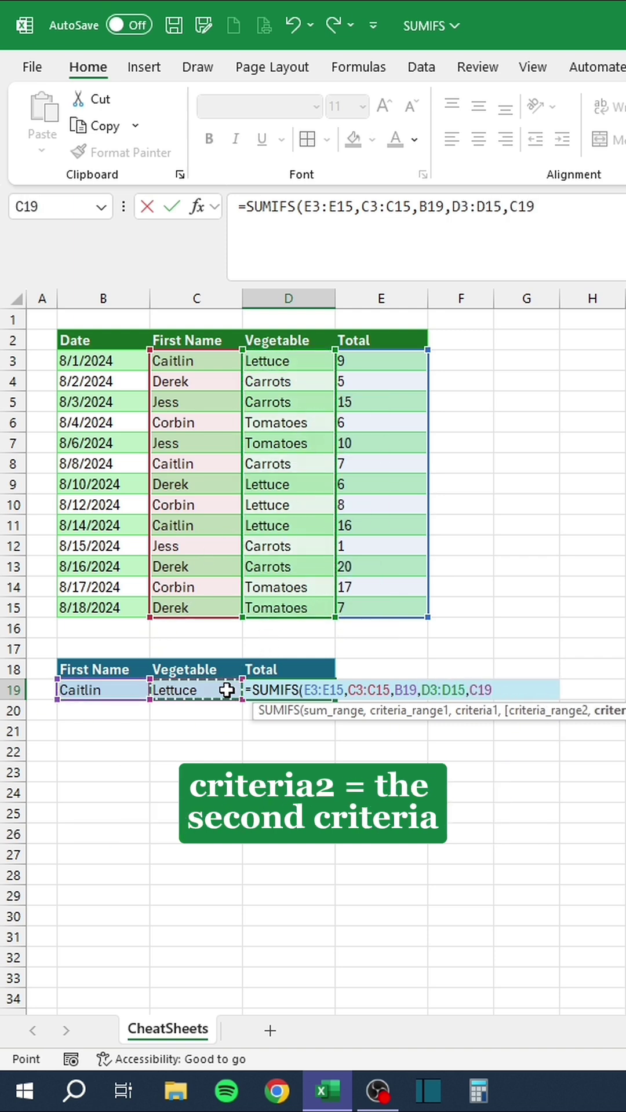
pyautogui.write(')')
pyautogui.press('Return')
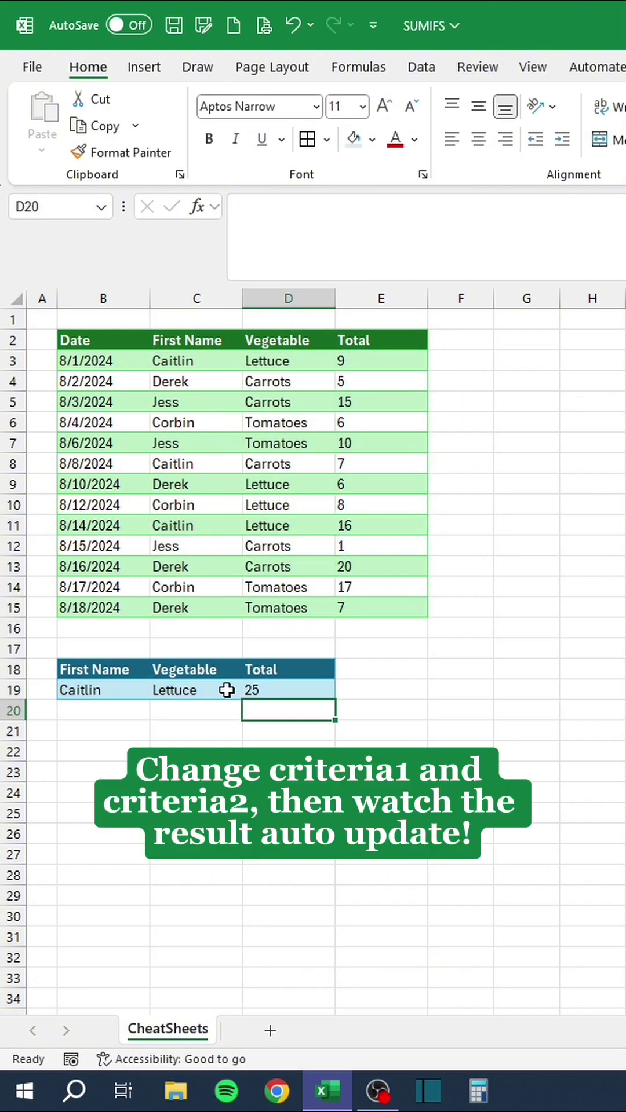
# Switch the B19 and C19 criteria to Derek and Tomatoes, giving 7
pyautogui.click(128, 690)
pyautogui.click(159, 689)
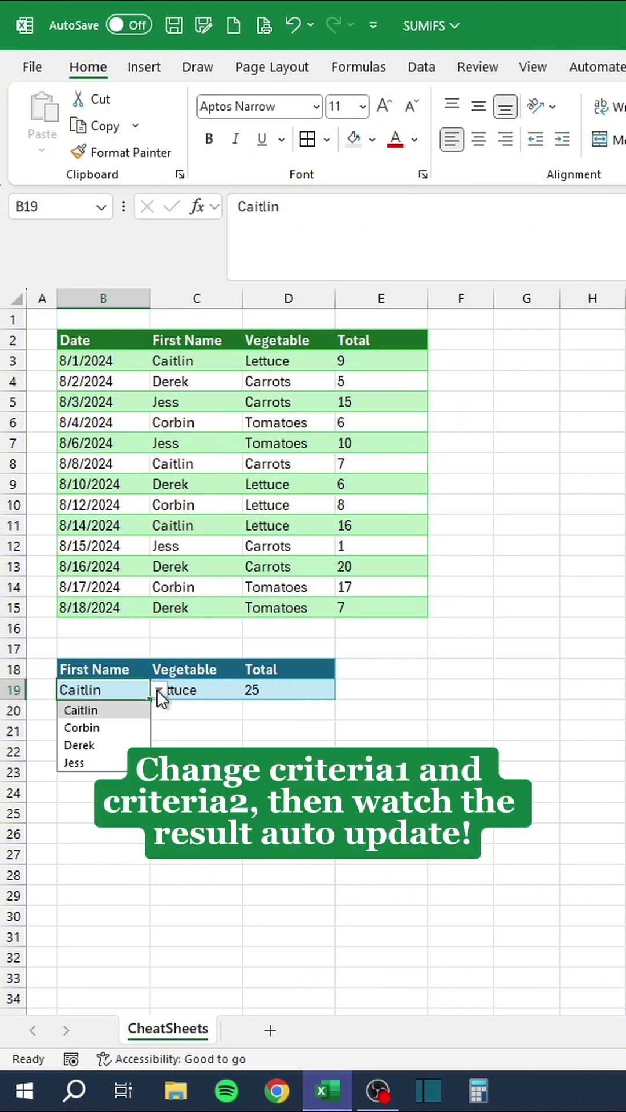
pyautogui.click(87, 746)
pyautogui.click(205, 690)
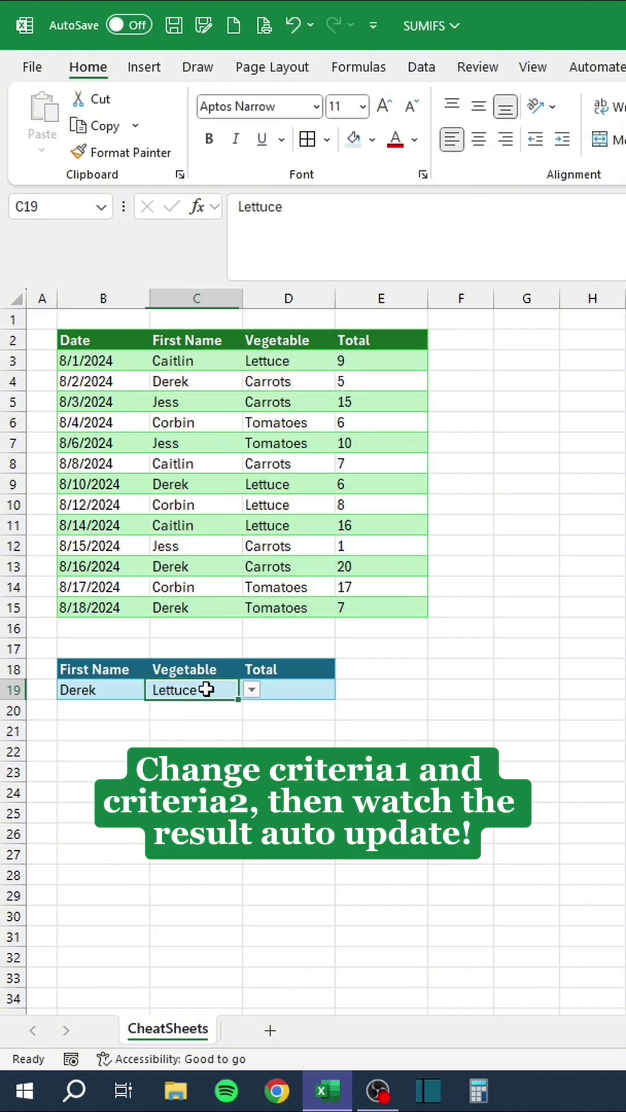
pyautogui.click(252, 690)
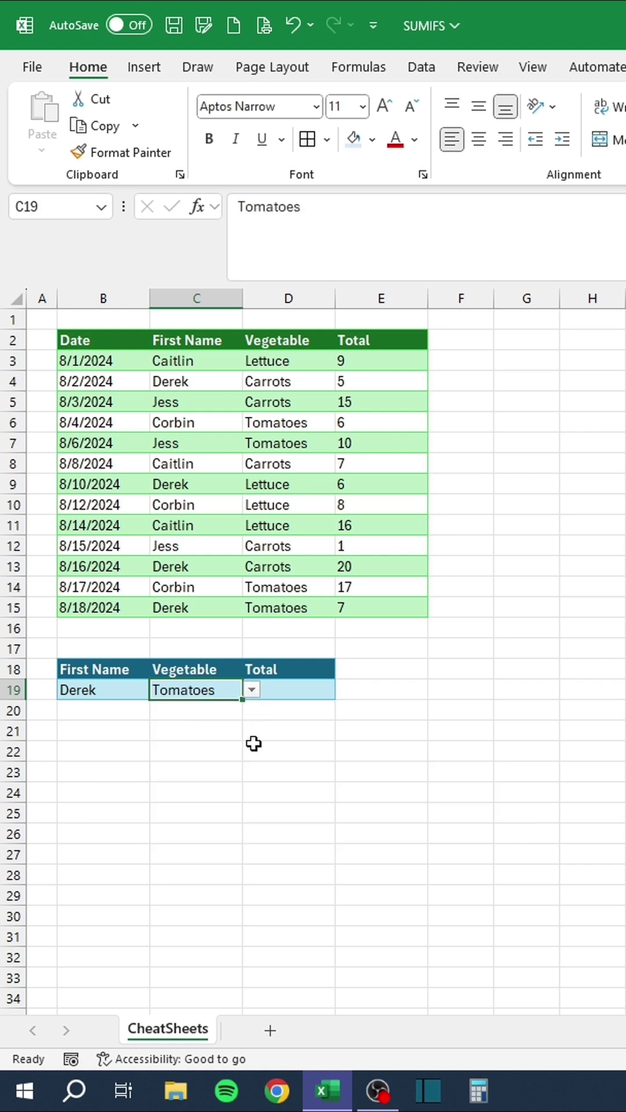
pyautogui.click(253, 742)
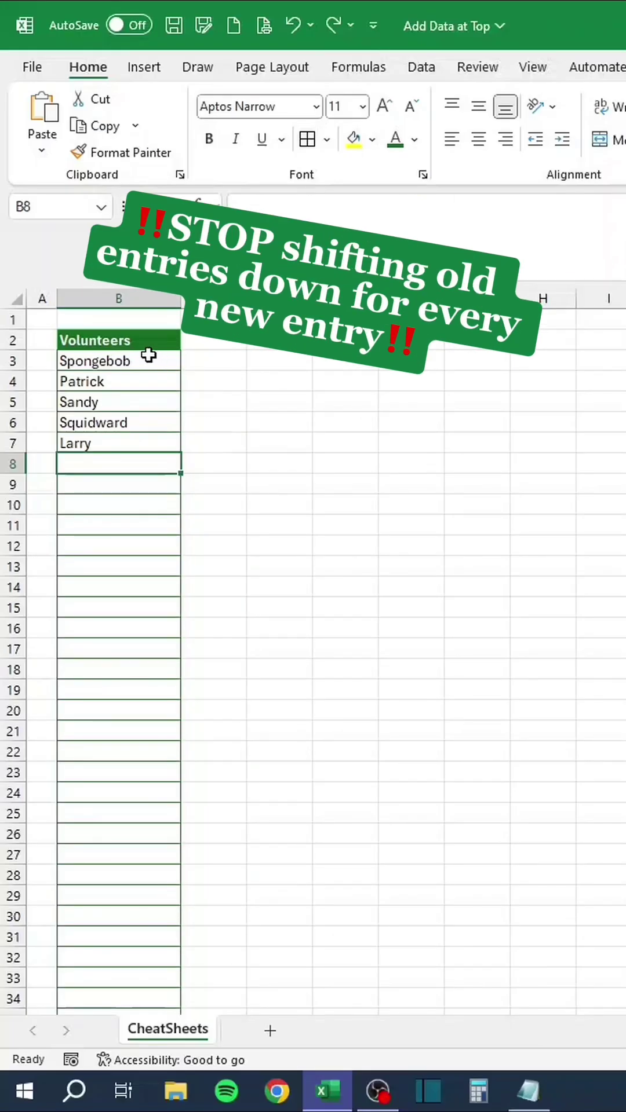
# Shift the volunteer names down one row and add 'Mr Krabs' at the top in B3
pyautogui.moveTo(149, 356); pyautogui.dragTo(149, 466)
pyautogui.click(132, 359)
pyautogui.write('Mr Krabs')
pyautogui.press('Return')
# Add 'Mrs Puff' at the top the same way, then undo the manual entries
pyautogui.moveTo(164, 362); pyautogui.dragTo(152, 498)
pyautogui.click(149, 358)
pyautogui.write('Mrs P')
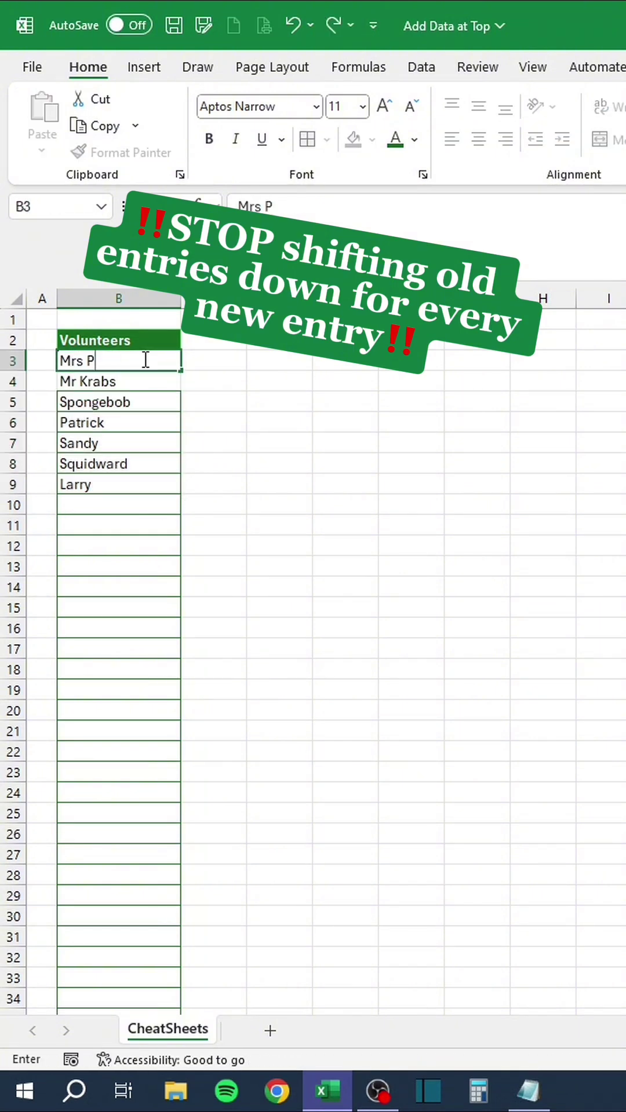
pyautogui.write('uff')
pyautogui.press('Return')
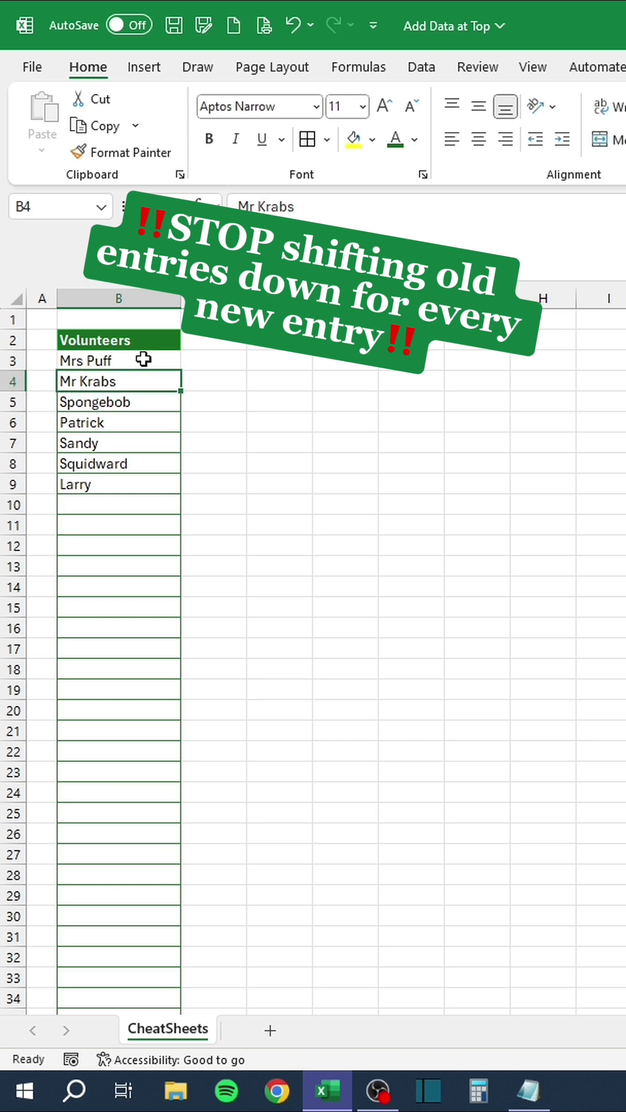
pyautogui.hotkey('ctrl', 'z')
pyautogui.hotkey('ctrl', 'z')
pyautogui.hotkey('ctrl', 'z')
pyautogui.hotkey('ctrl', 'z')
pyautogui.hotkey('ctrl', 'z')
pyautogui.hotkey('ctrl', 'z')
pyautogui.hotkey('ctrl', 'z')
pyautogui.hotkey('ctrl', 'z')
pyautogui.hotkey('ctrl', 'z')
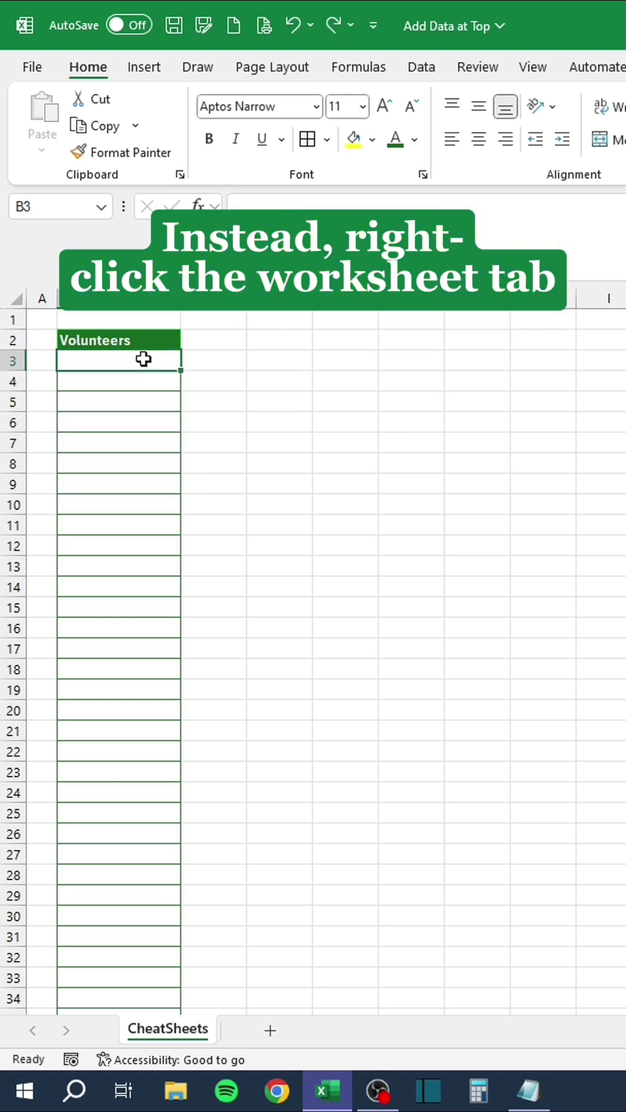
# Paste the Worksheet_Change sorting macro into the sheet's code window and return to Excel
pyautogui.rightClick(196, 1034)
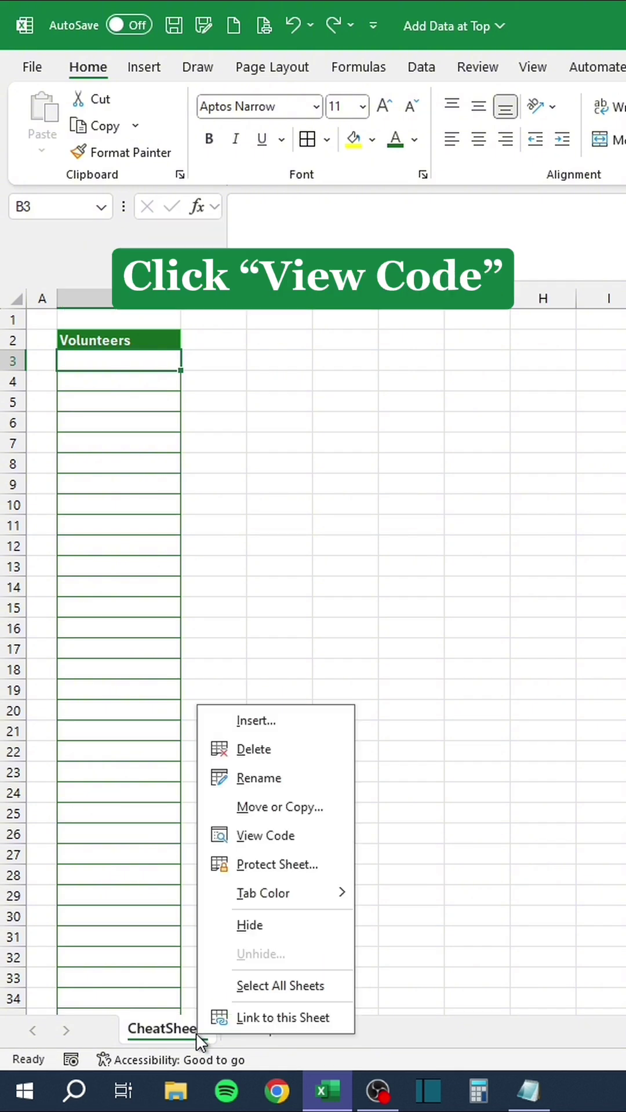
pyautogui.click(265, 834)
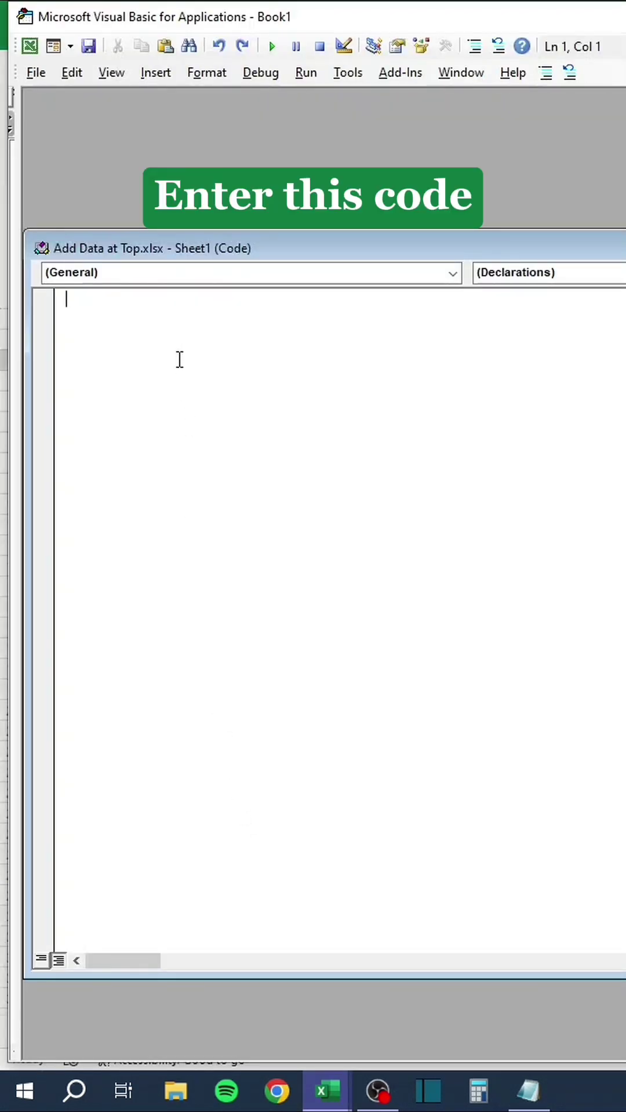
pyautogui.write('Private Sub Worksheet_Change(ByVal Target As Range) Dim lastrow As Long If Target.Address = "$B$3" Then  On Error Resume Next  Application.EnableEvents = False   lastrow = Cells(Rows.Count, 2).End(xlUp).Row   Cells(lastrow + 1, 2).Value = Range("B3")   Range("B3").ClearContents   Range("B4", Cells(lastrow + 1, 2)) _     .Sort Key1:=Range("B4"), _     Order1:=xlAscending, Header:=xlNo  Application.EnableEvents = True  End If End Sub')
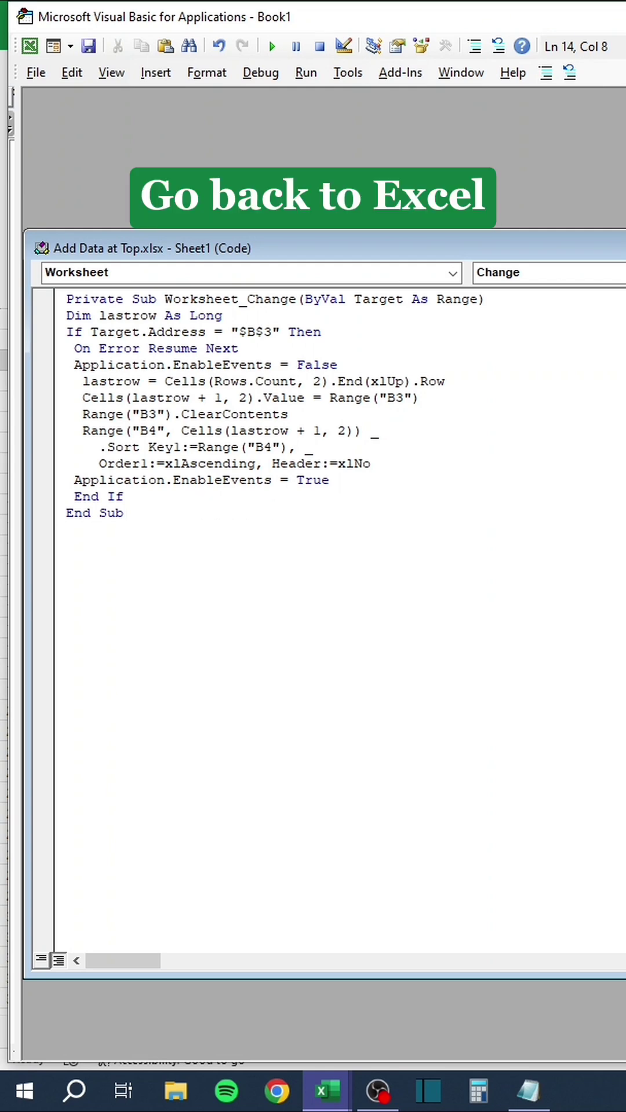
pyautogui.hotkey('alt', 'F11')
# Enter Spongebob, Plankton, Squidward, Patrick, Sandy, Mr Krabs and Mrs Puff one by one in B3
pyautogui.click(144, 362)
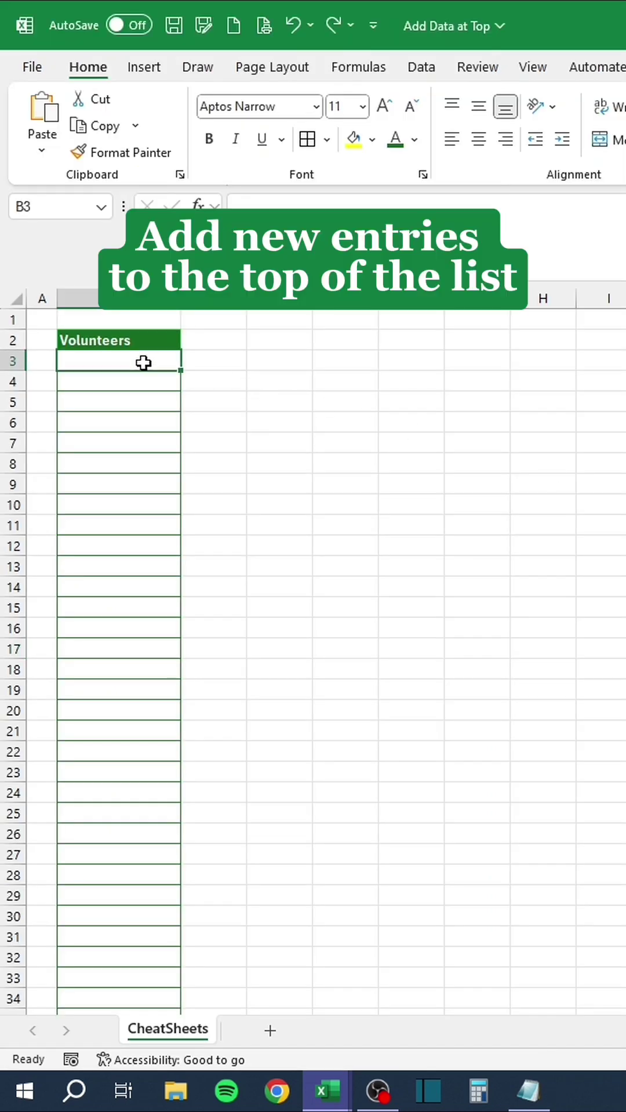
pyautogui.write('Spongebob')
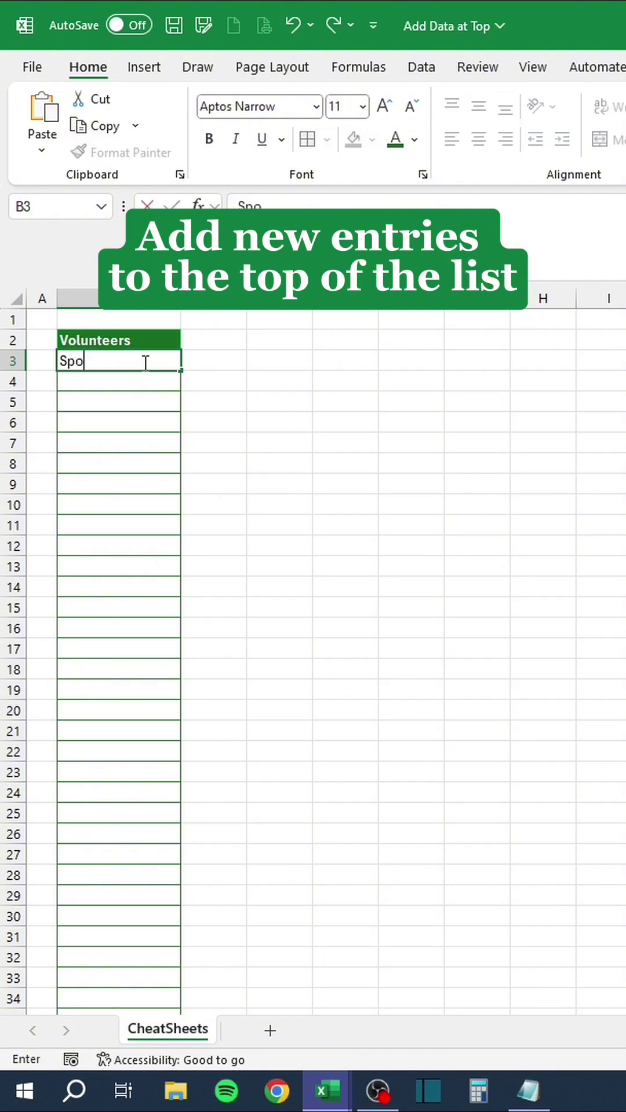
pyautogui.press('Return')
pyautogui.write('Plankton')
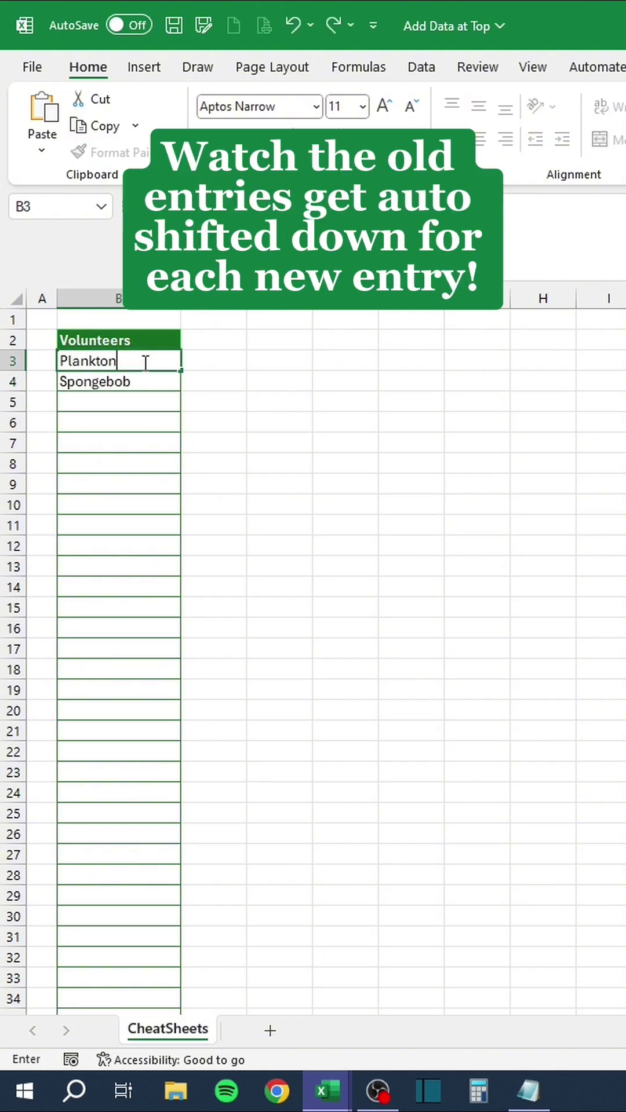
pyautogui.press('Return')
pyautogui.write('Squidward')
pyautogui.press('Return')
pyautogui.write('Patrick')
pyautogui.press('Return')
pyautogui.write('Sandy')
pyautogui.press('Return')
pyautogui.write('Mr Krabs')
pyautogui.press('Return')
pyautogui.write('Mrs Puff')
pyautogui.press('Return')
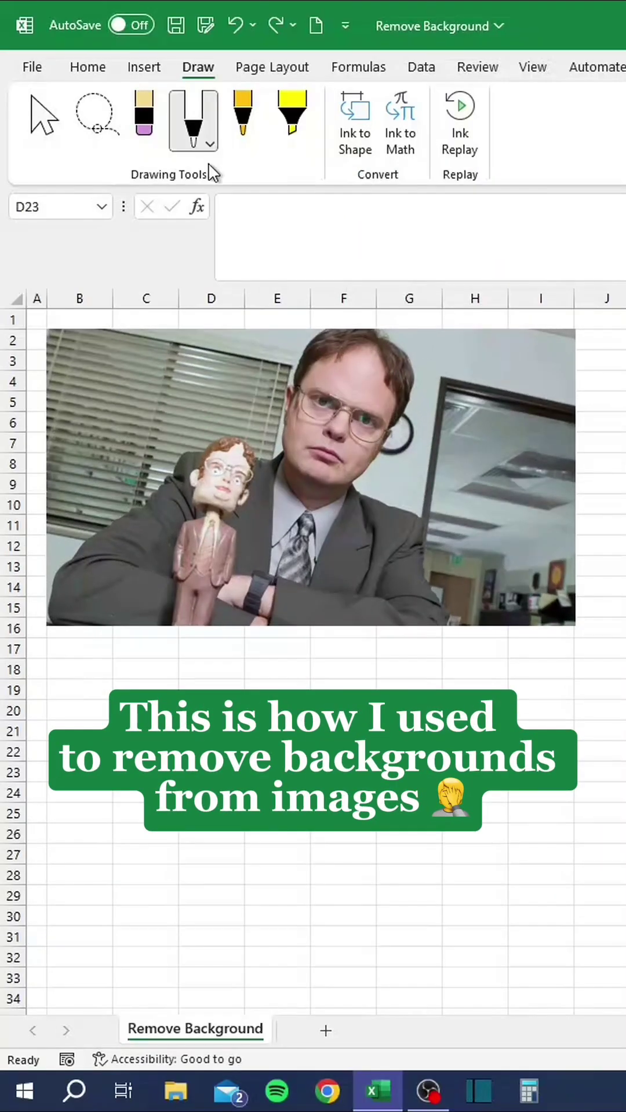
# Paint over the photo's background in white with the thickest pen
pyautogui.click(209, 143)
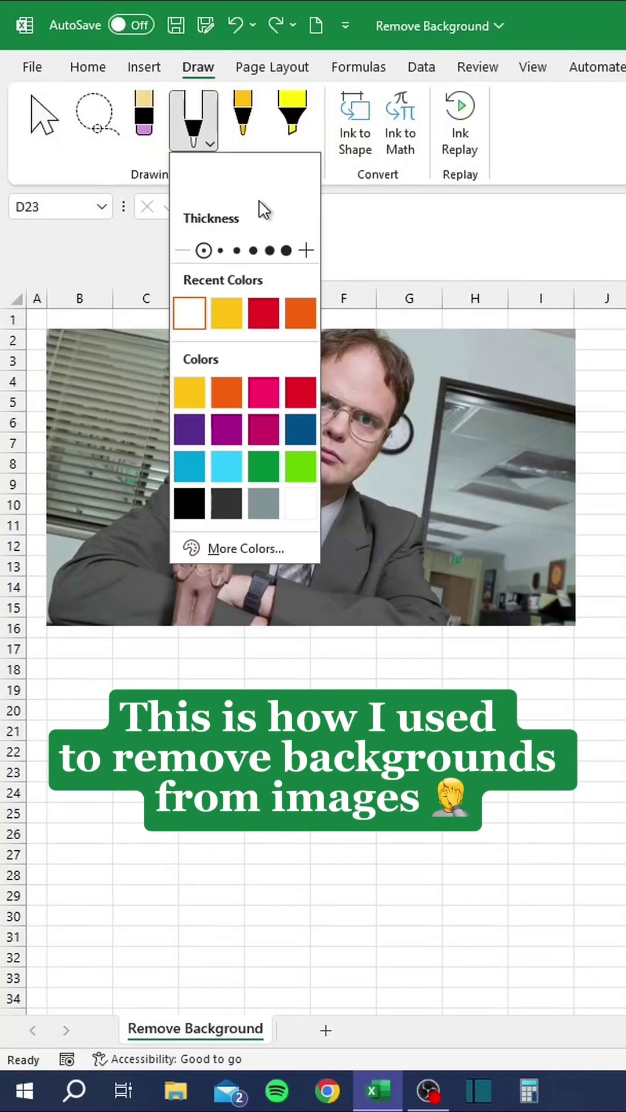
pyautogui.click(253, 252)
pyautogui.moveTo(52, 423)
pyautogui.mouseDown()
pyautogui.moveTo(110, 336)
pyautogui.moveTo(81, 496)
pyautogui.moveTo(249, 382)
pyautogui.mouseUp()
pyautogui.moveTo(463, 336); pyautogui.dragTo(521, 609)
pyautogui.moveTo(400, 499); pyautogui.dragTo(574, 336)
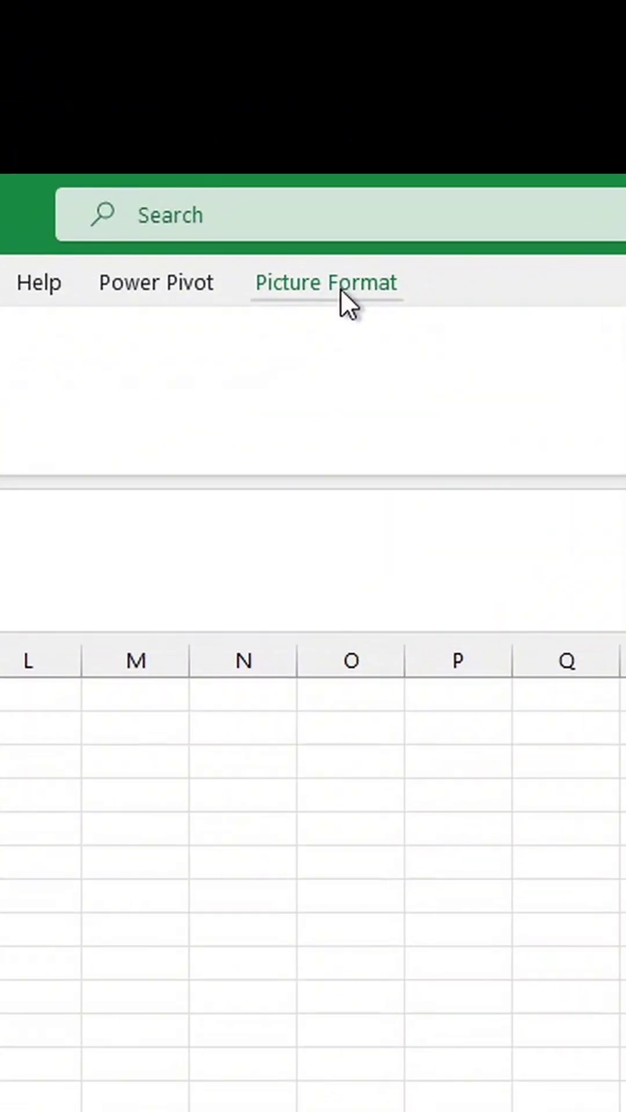
# Remove the picture's background with Remove Background and keep the changes
pyautogui.click(341, 290)
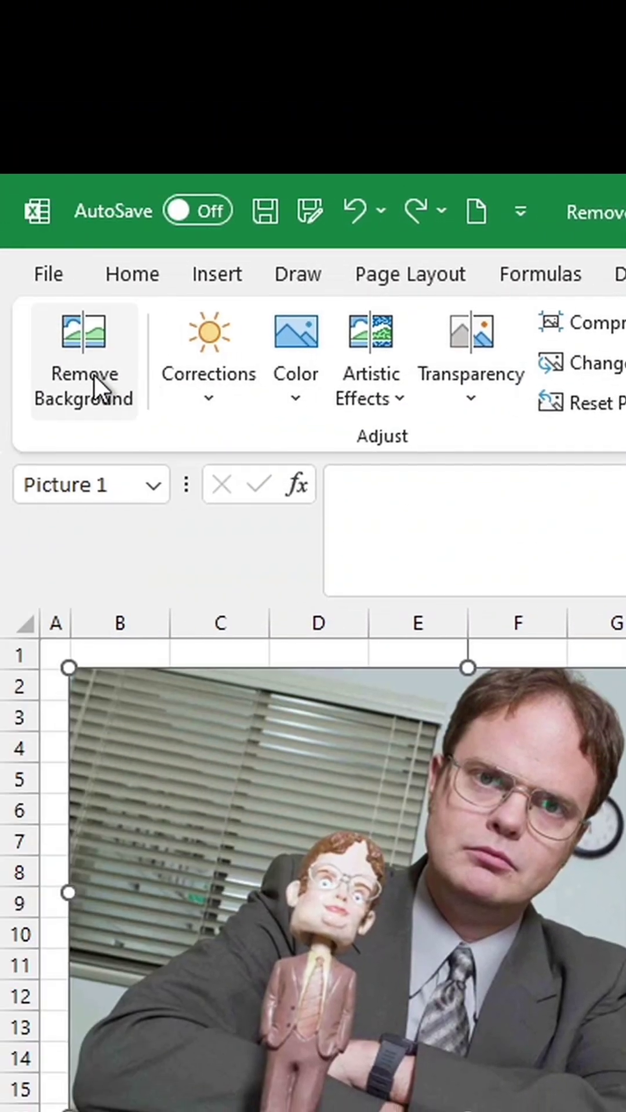
pyautogui.click(94, 374)
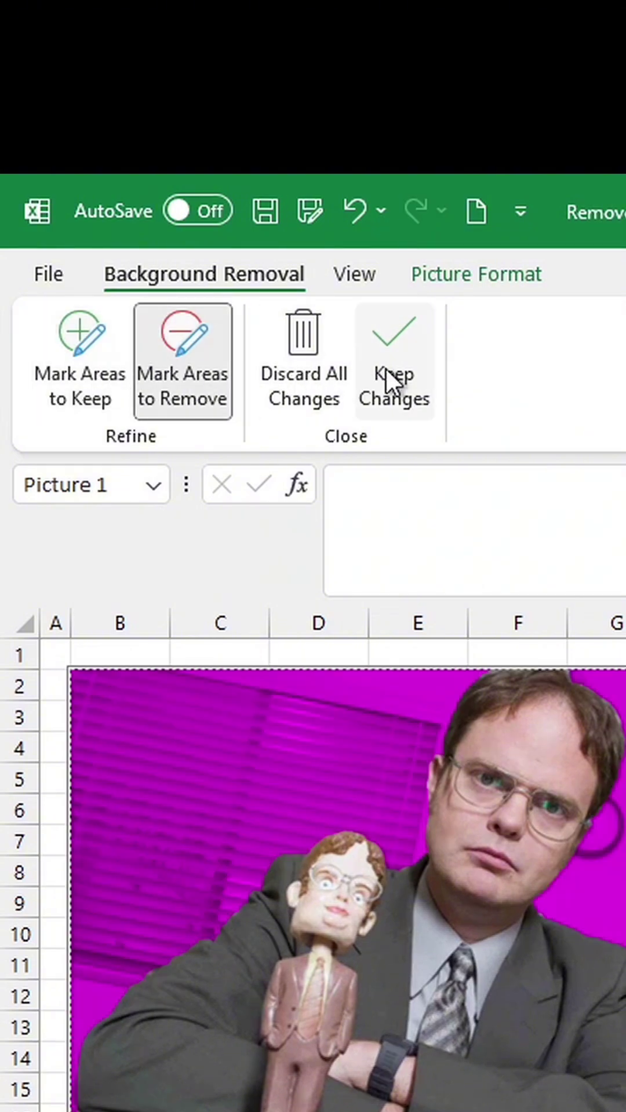
pyautogui.click(385, 370)
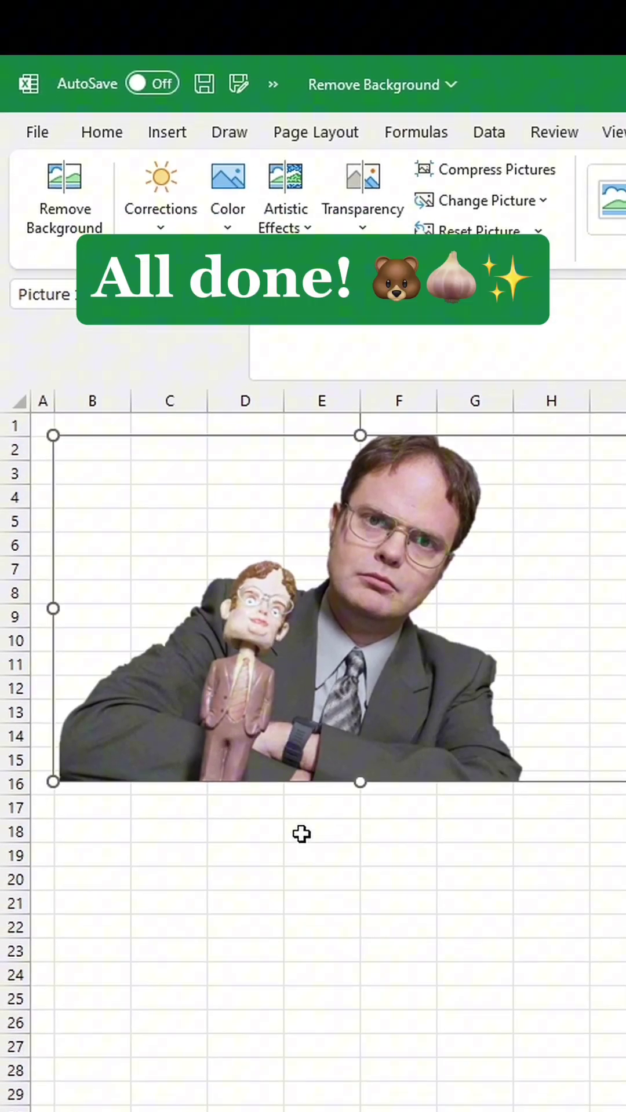
pyautogui.click(301, 834)
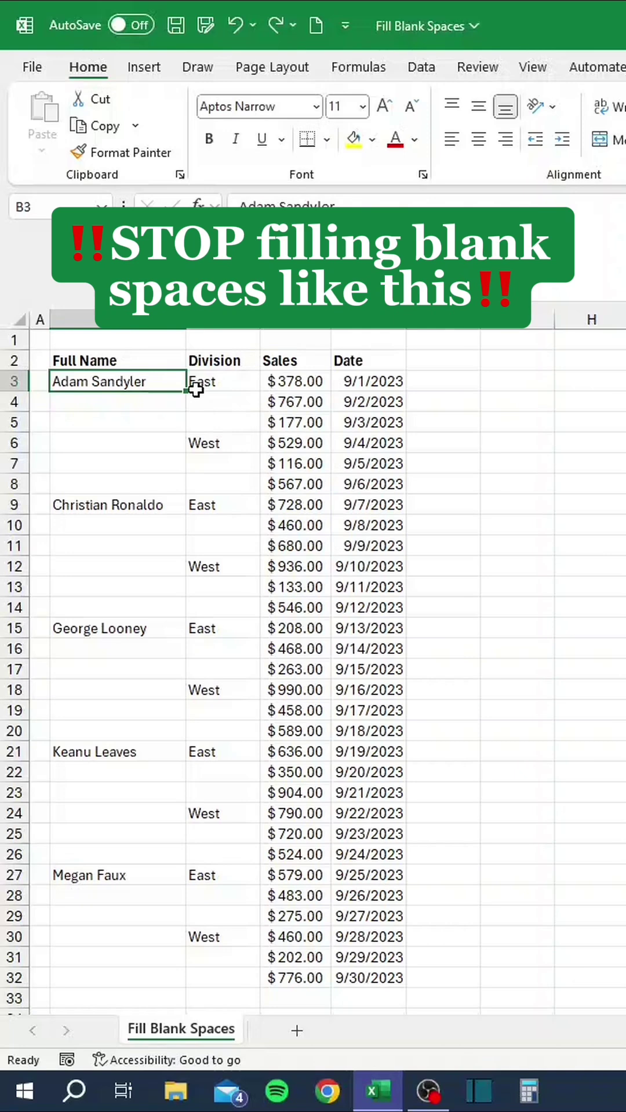
# Drag the first full name and East division down into the blank rows, then undo these manual fills
pyautogui.moveTo(186, 391); pyautogui.dragTo(185, 482)
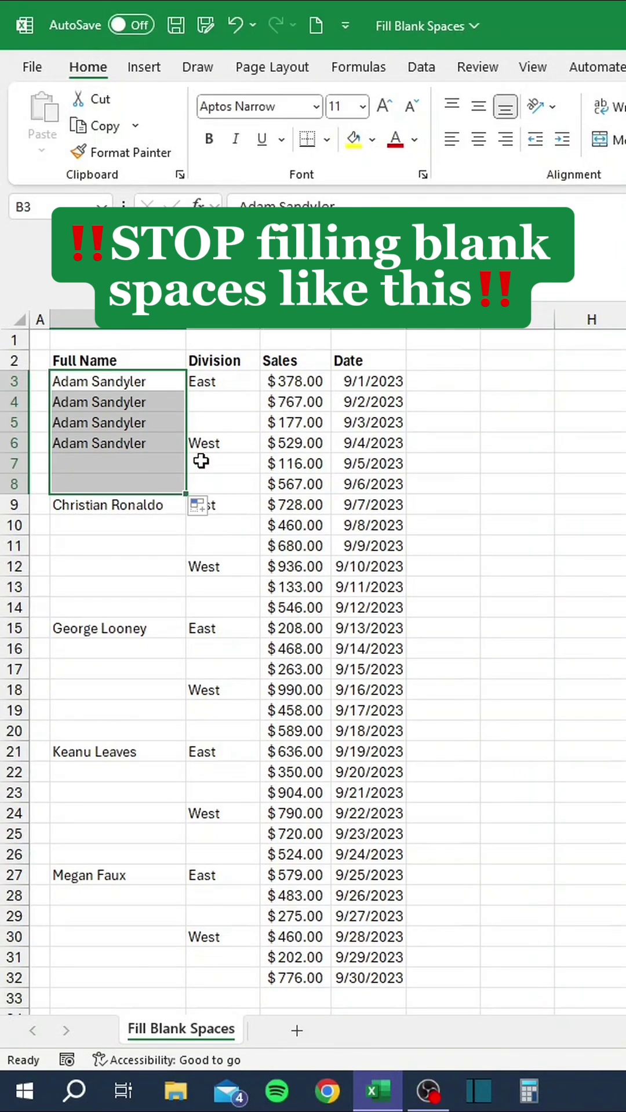
pyautogui.click(243, 383)
pyautogui.moveTo(256, 390); pyautogui.dragTo(252, 491)
pyautogui.click(237, 442)
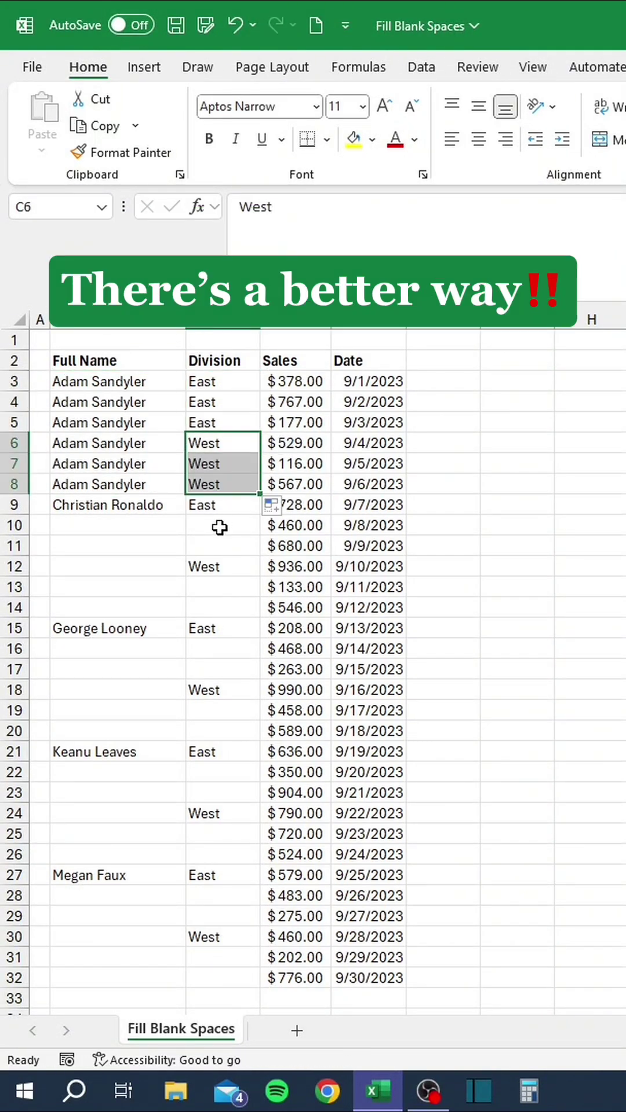
pyautogui.hotkey('ctrl', 'z')
pyautogui.hotkey('ctrl', 'z')
pyautogui.hotkey('ctrl', 'z')
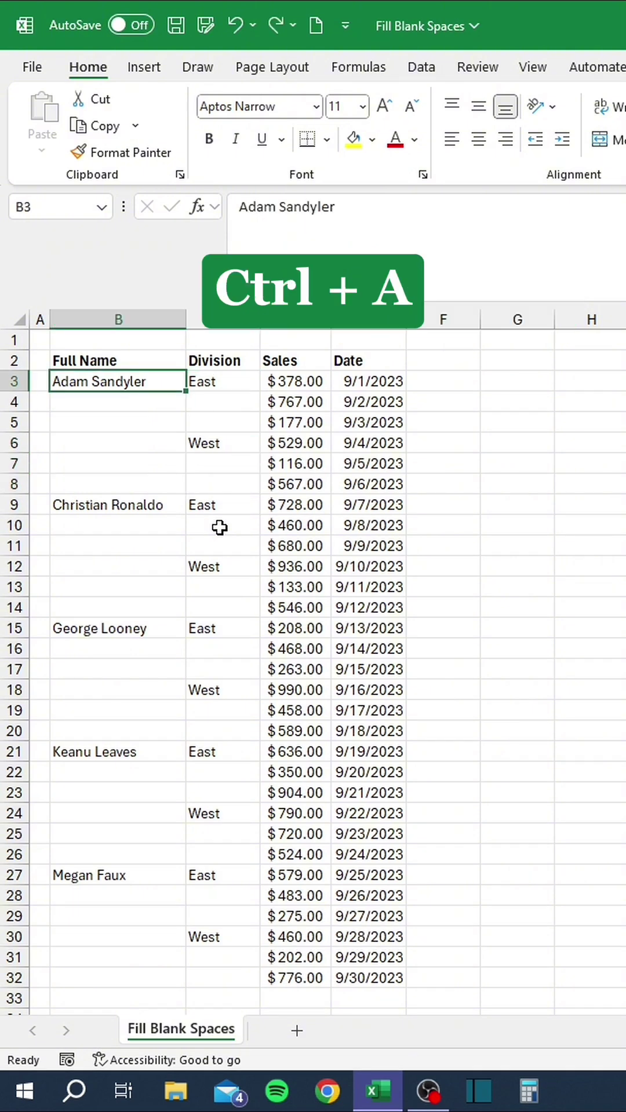
# Select every blank cell in the data range using Go To Special > Blanks
pyautogui.hotkey('ctrl', 'a')
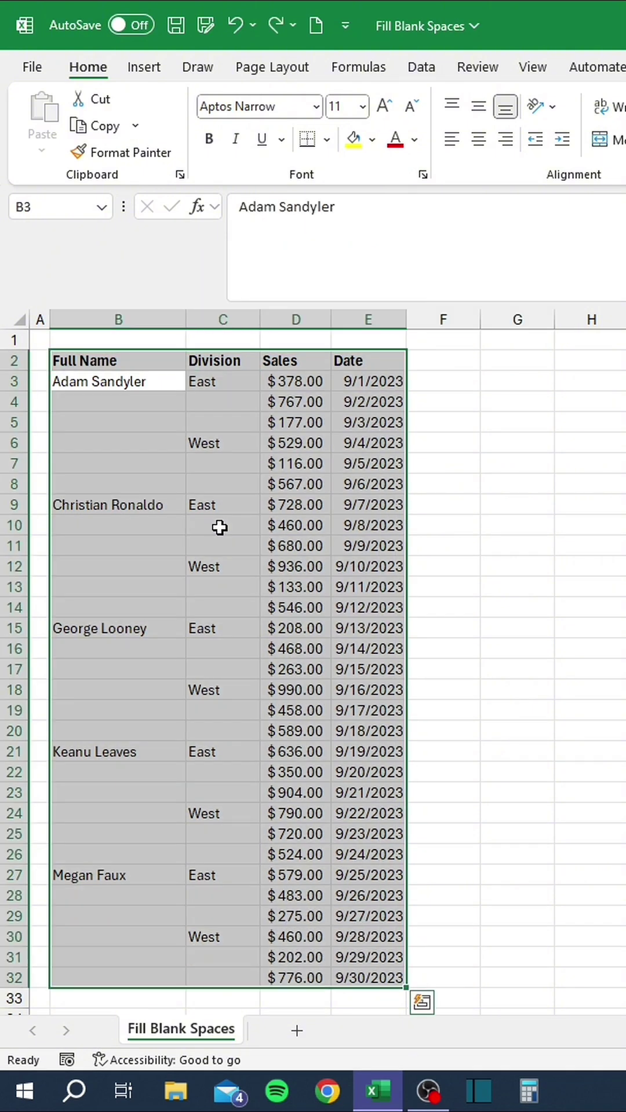
pyautogui.press('F5')
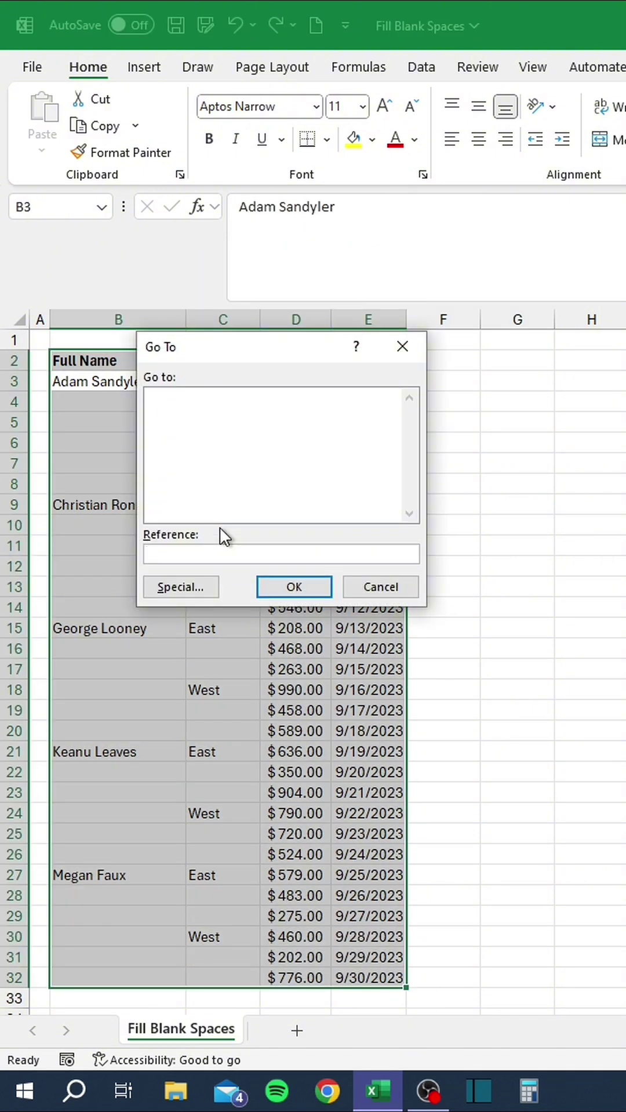
pyautogui.click(181, 586)
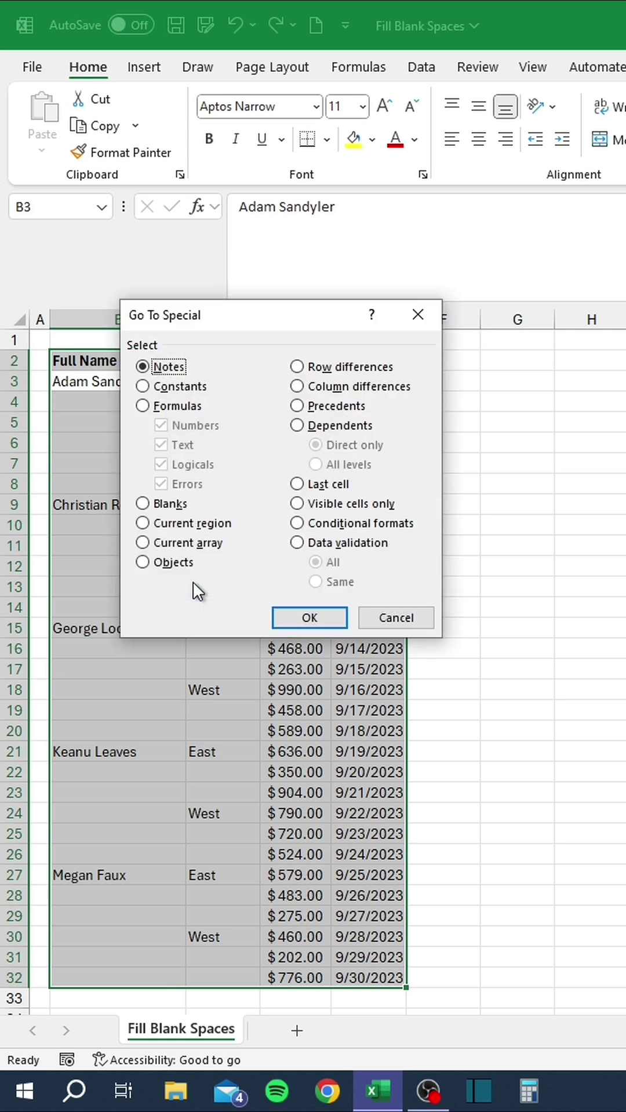
pyautogui.click(145, 505)
pyautogui.click(296, 614)
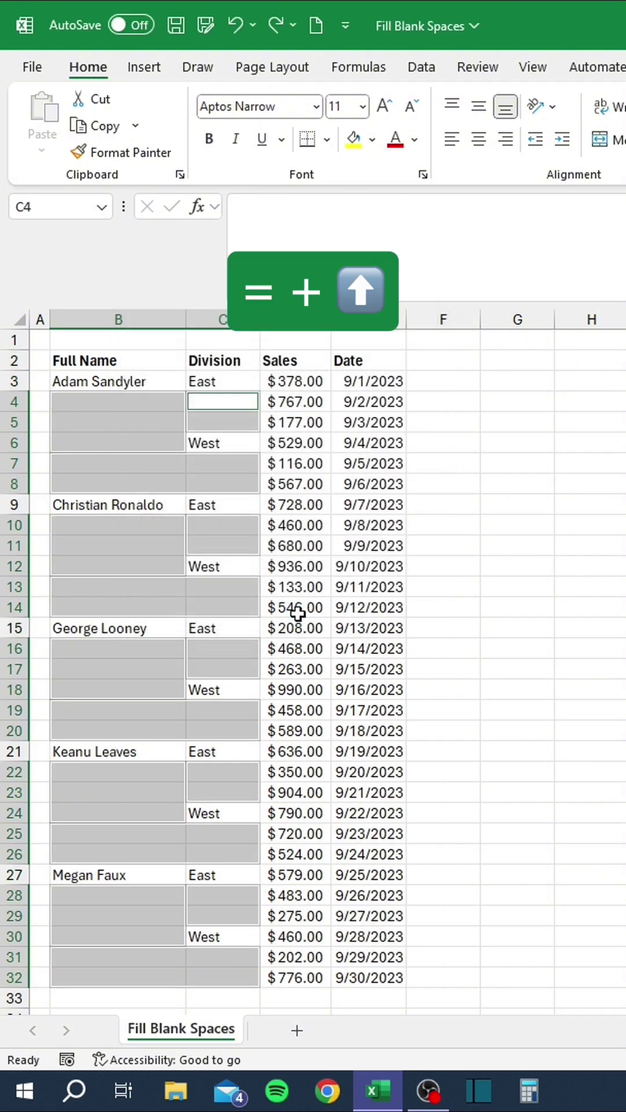
# Enter =C3 with Ctrl+Enter so each blank takes the value from the cell above
pyautogui.write('=')
pyautogui.press('Up')
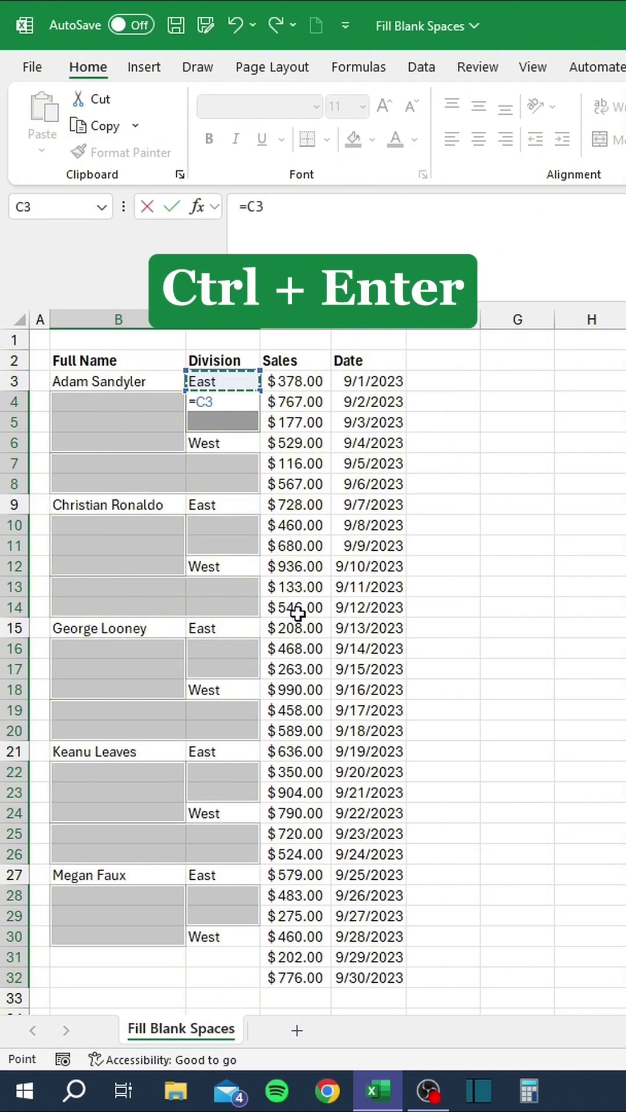
pyautogui.hotkey('ctrl', 'Return')
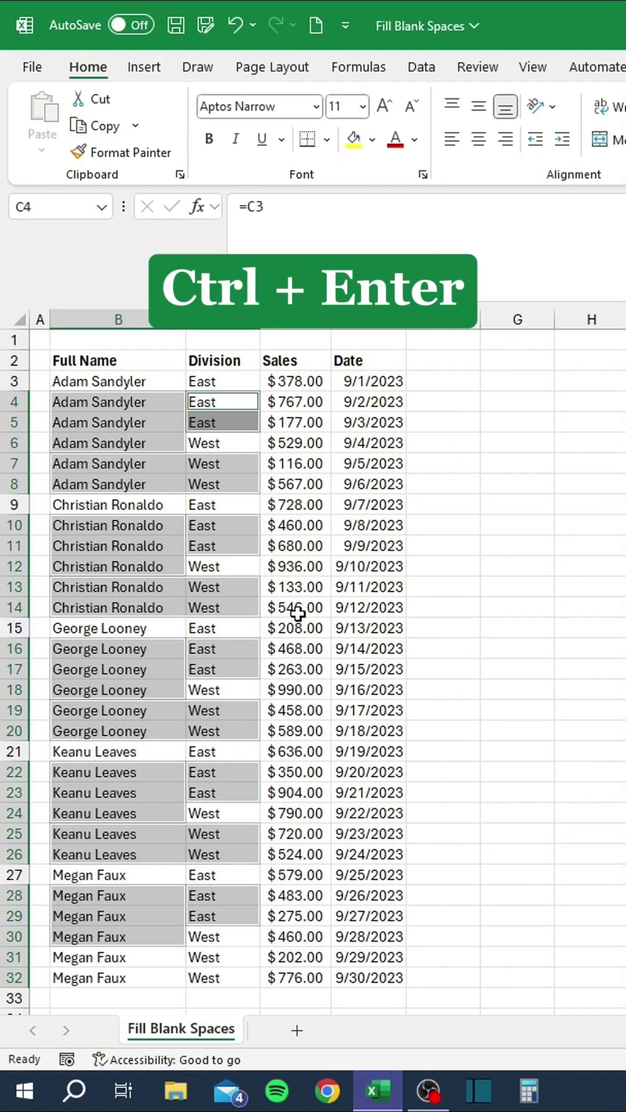
pyautogui.click(298, 613)
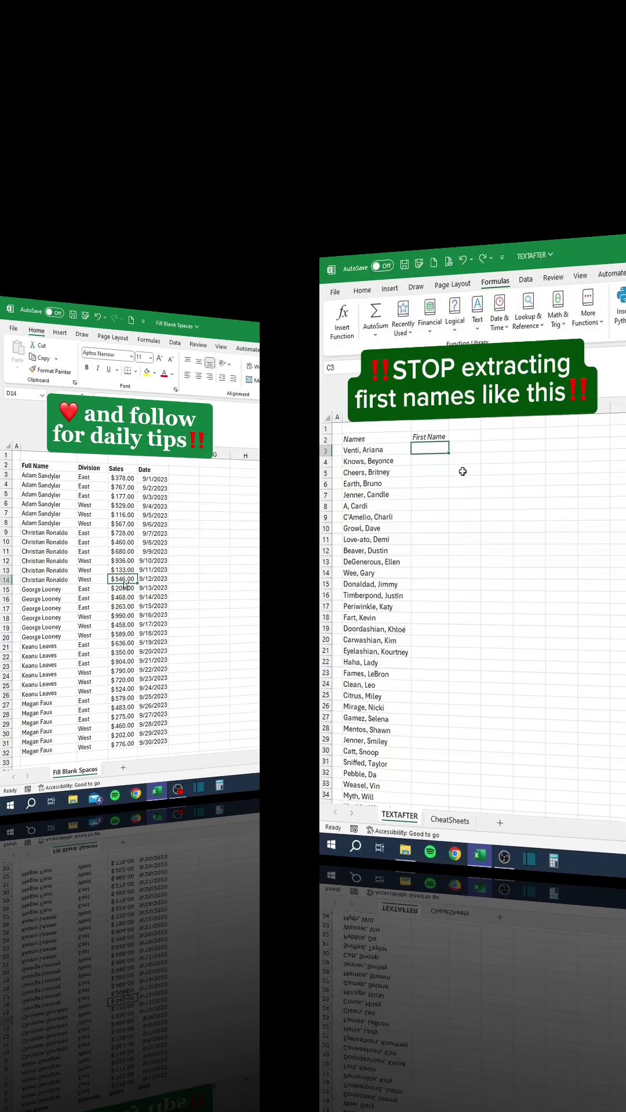
# Hand-type the first three first names into the First Name column, then undo them
pyautogui.write('Ariana')
pyautogui.press('Return')
pyautogui.write('Beyonce')
pyautogui.press('Return')
pyautogui.write('Britney')
pyautogui.press('Return')
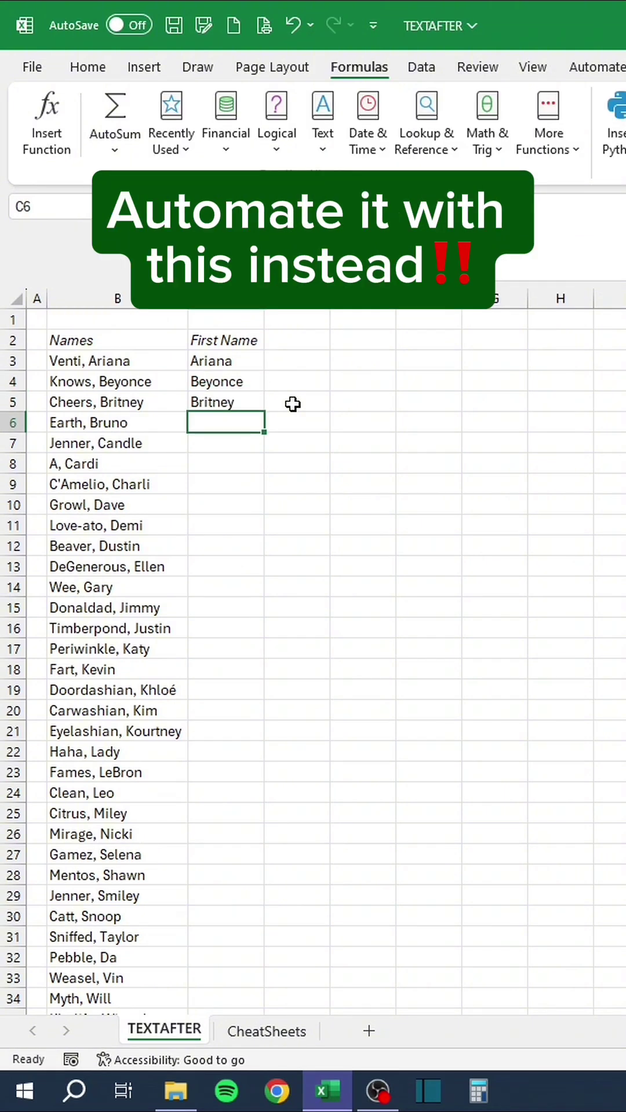
pyautogui.hotkey('ctrl', 'z')
pyautogui.hotkey('ctrl', 'z')
pyautogui.hotkey('ctrl', 'z')
# Enter =TEXTAFTER(B3,", ") in C3 and fill it down the First Name column
pyautogui.write('=TEXTAFTER(')
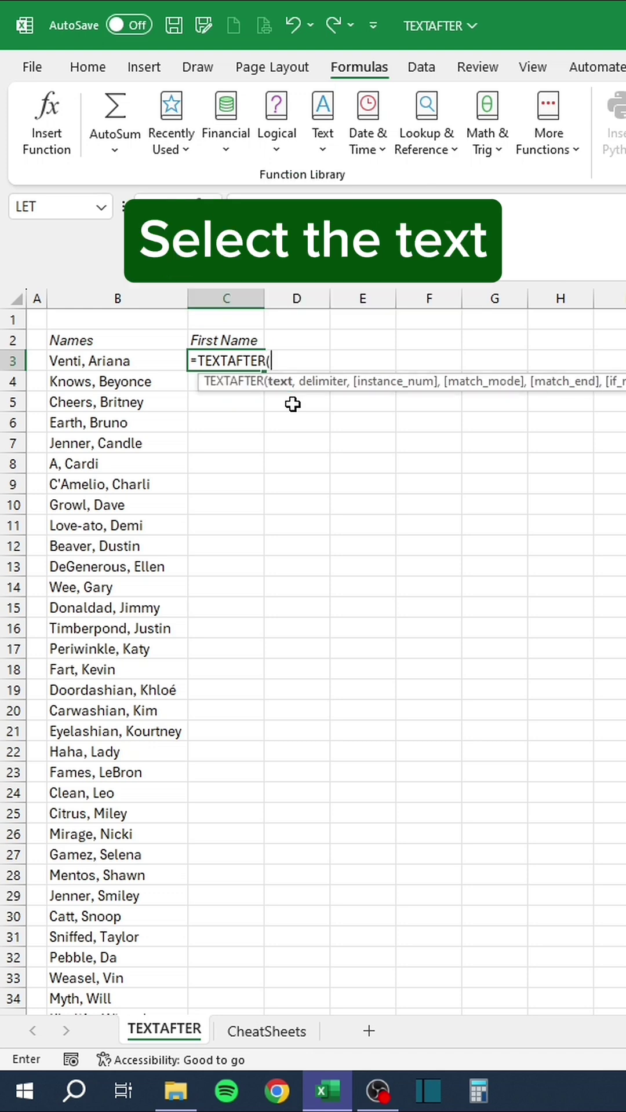
pyautogui.press('Left')
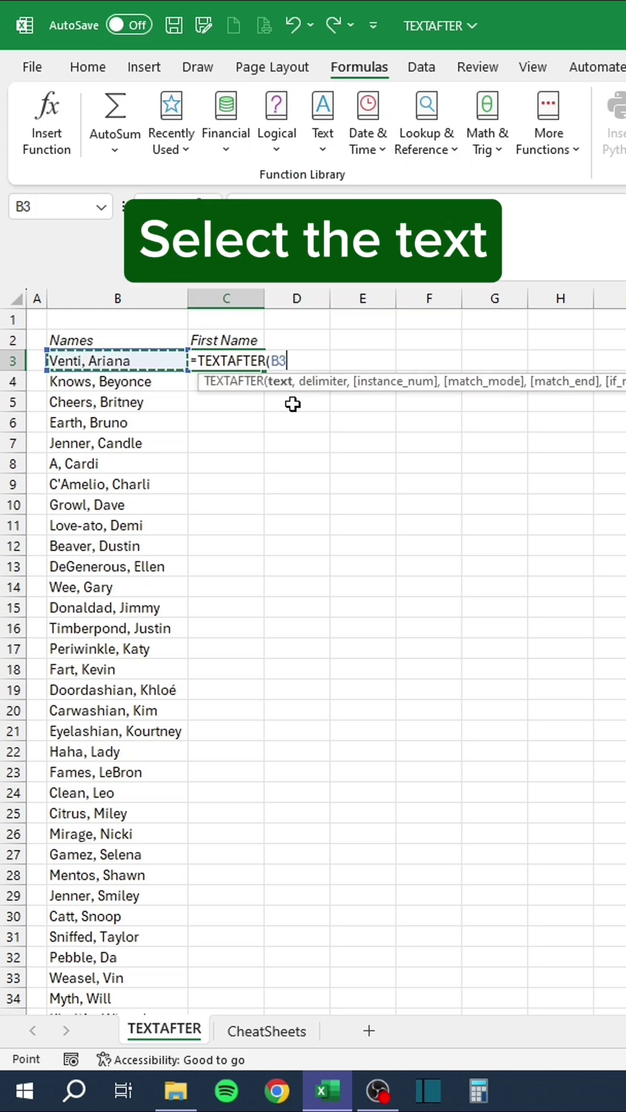
pyautogui.write(',",')
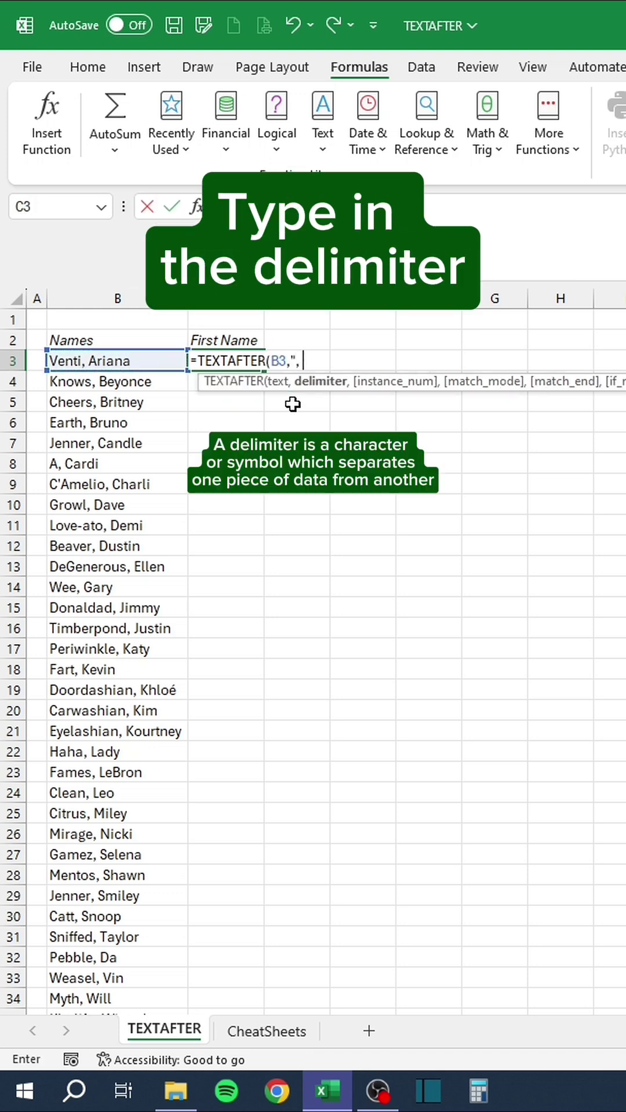
pyautogui.write(' ")')
pyautogui.press('Return')
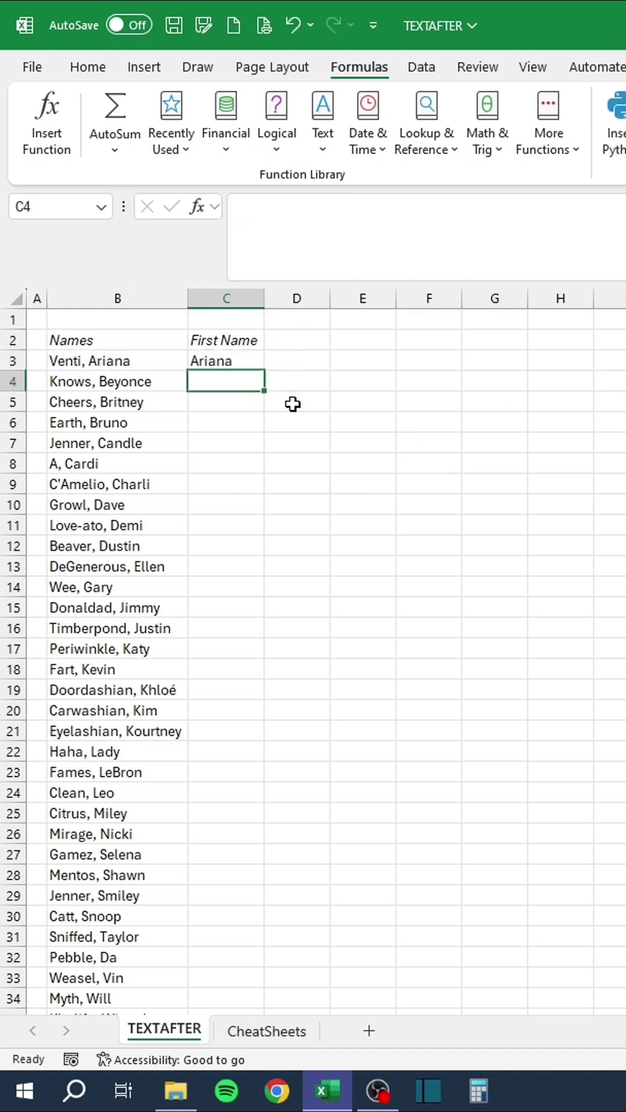
pyautogui.click(255, 362)
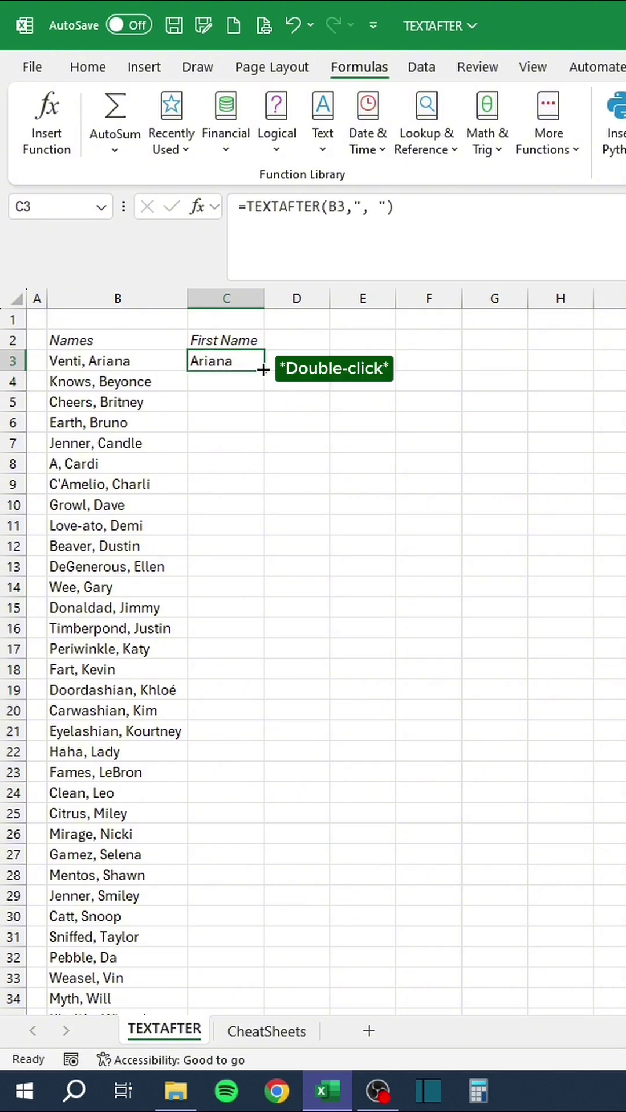
pyautogui.doubleClick(264, 371)
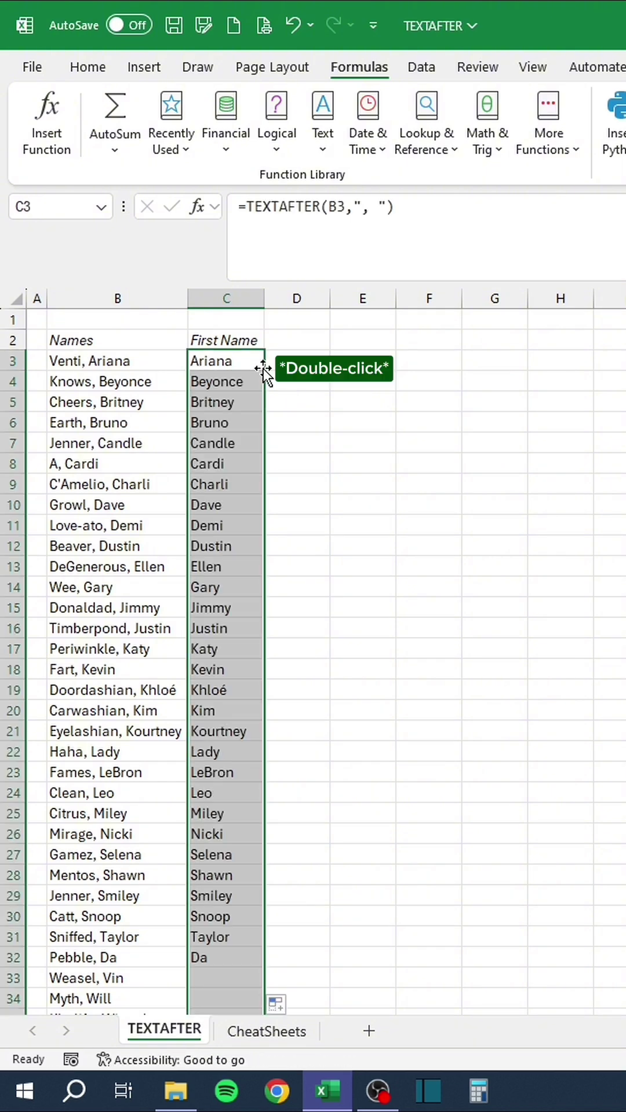
pyautogui.click(287, 590)
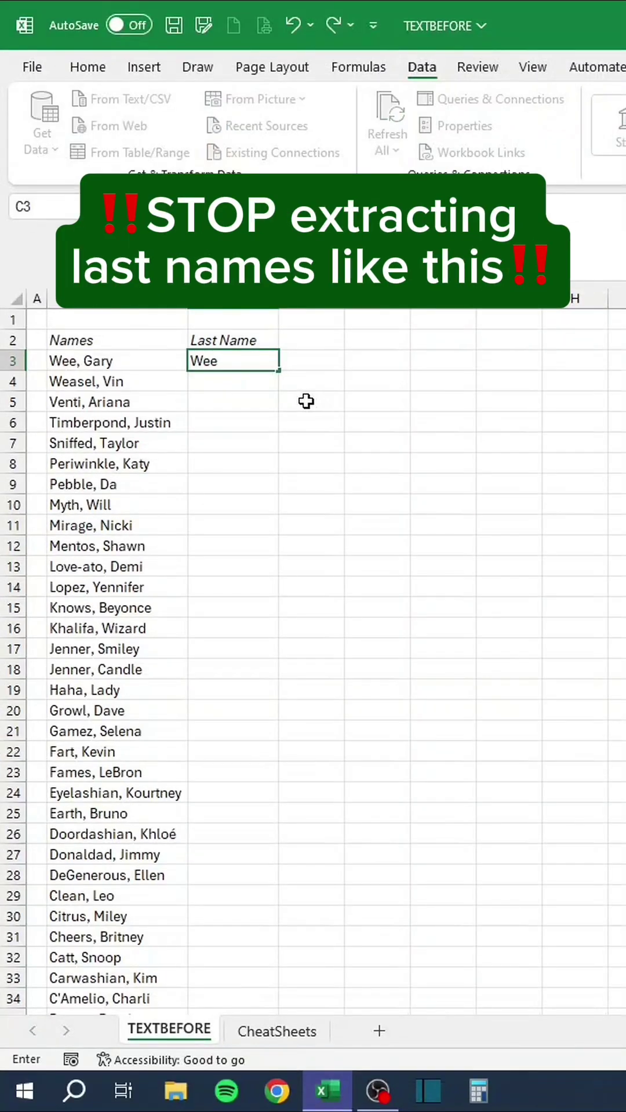
# Hand-type the first few surnames into the Last Name column, then undo them
pyautogui.press('Return')
pyautogui.write('Weasel')
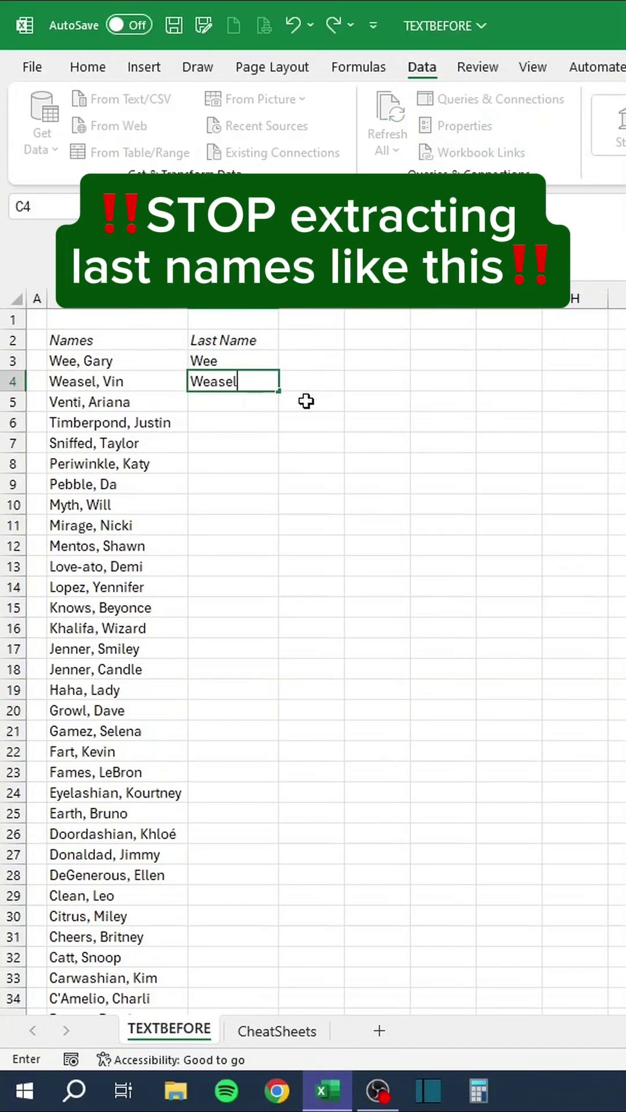
pyautogui.press('Return')
pyautogui.write('Venti')
pyautogui.press('Return')
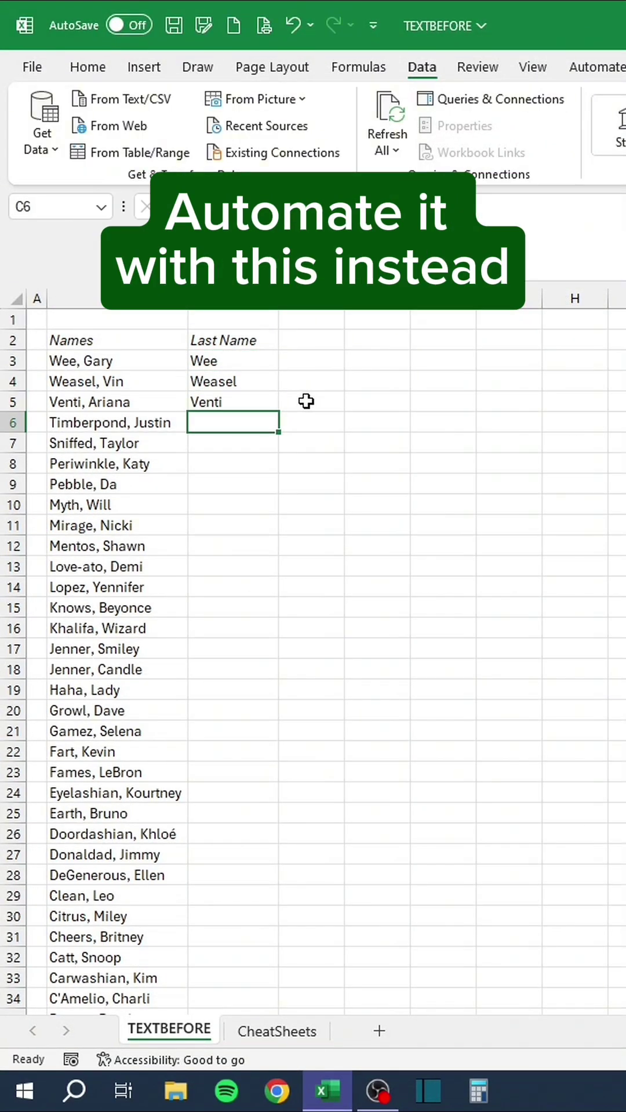
pyautogui.hotkey('ctrl', 'z')
pyautogui.hotkey('ctrl', 'z')
pyautogui.hotkey('ctrl', 'z')
# Enter =TEXTBEFORE(B3,",") in C3 and fill it down the Last Name column
pyautogui.write('=')
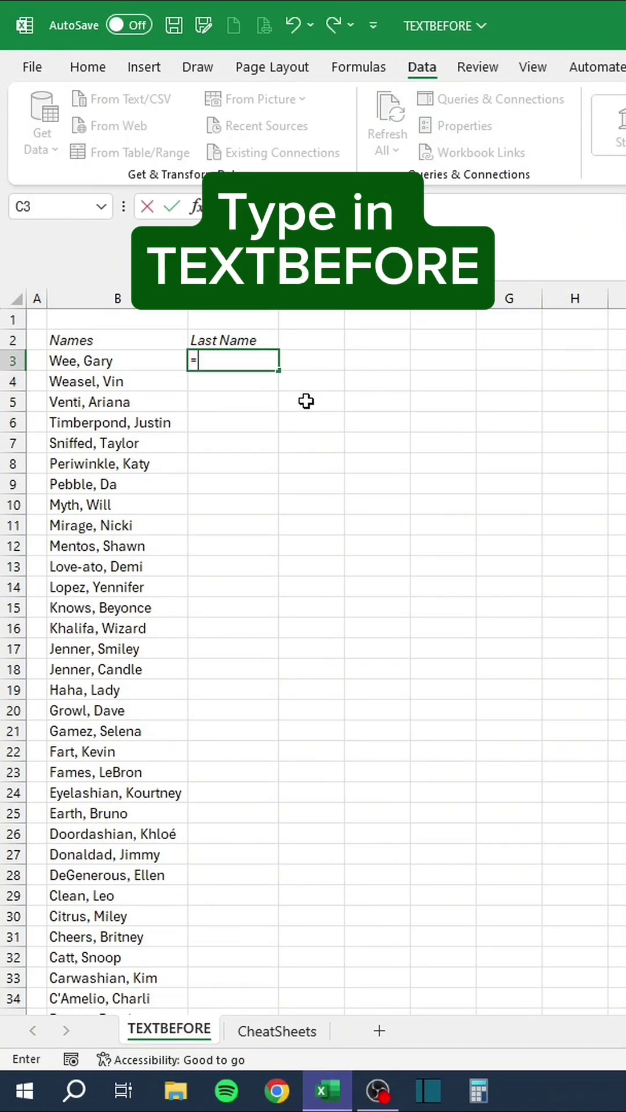
pyautogui.write('TEXTBEFORE(')
pyautogui.press('Left')
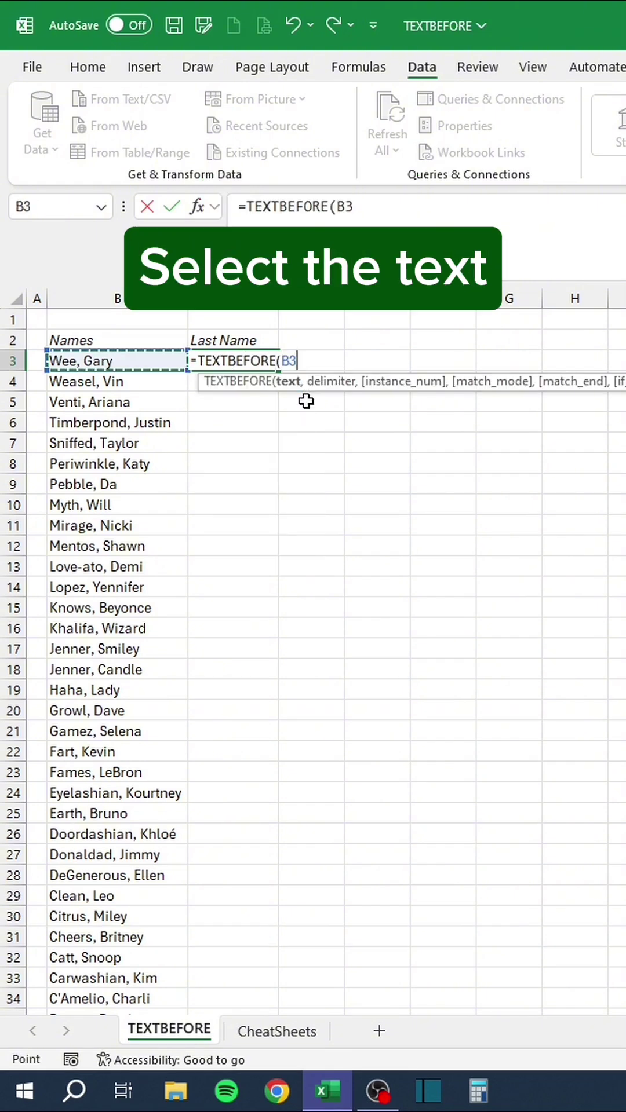
pyautogui.write(',",")')
pyautogui.press('Return')
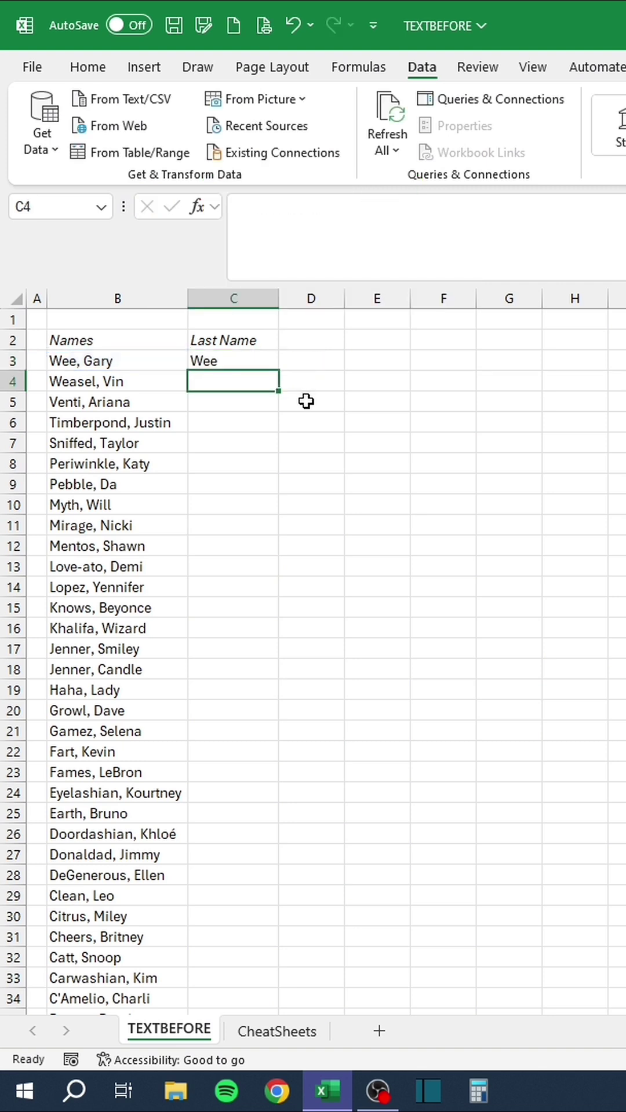
pyautogui.click(258, 362)
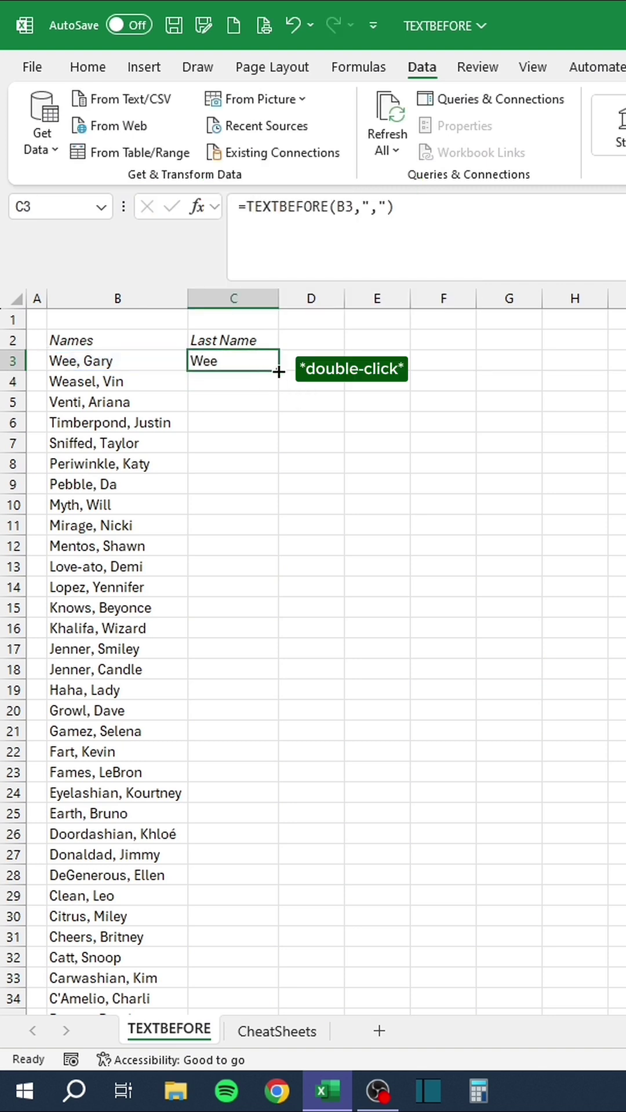
pyautogui.doubleClick(279, 372)
pyautogui.click(302, 622)
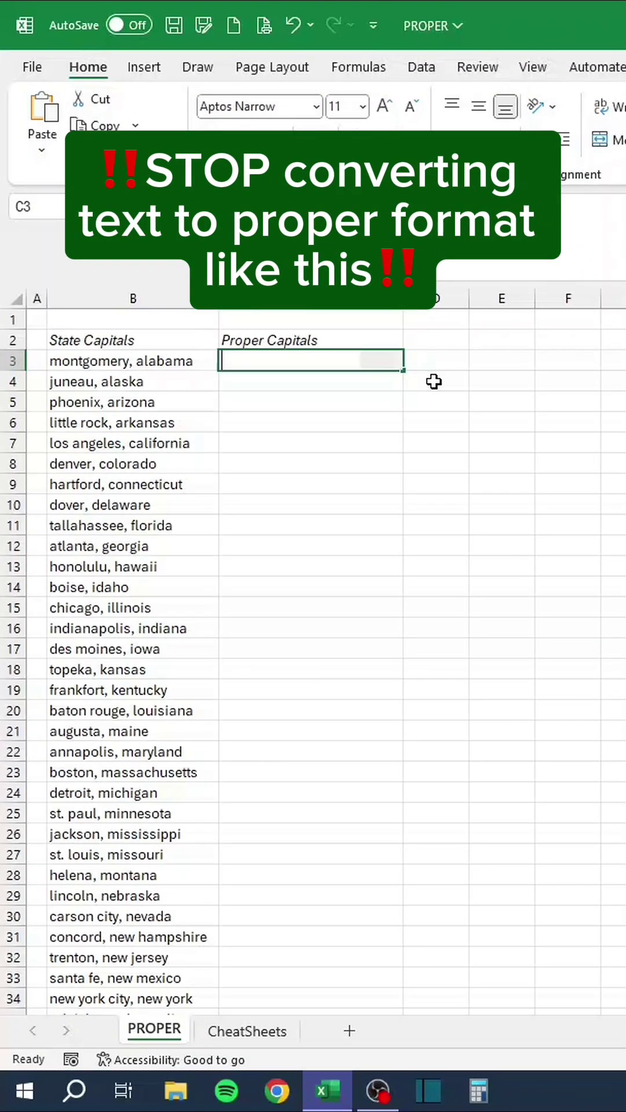
# Type 'Montgomery, Alabama' and 'Juneau, Alaska' manually, then undo both entries
pyautogui.write('Montgomery, Alabama')
pyautogui.press('Return')
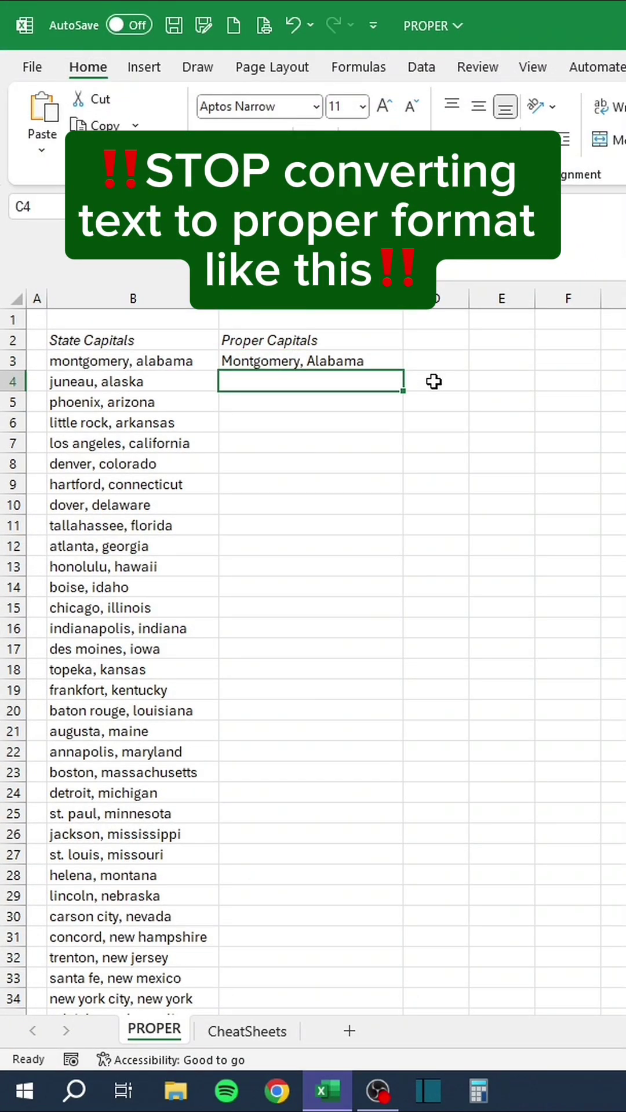
pyautogui.write('Juneau, Alaska')
pyautogui.press('Return')
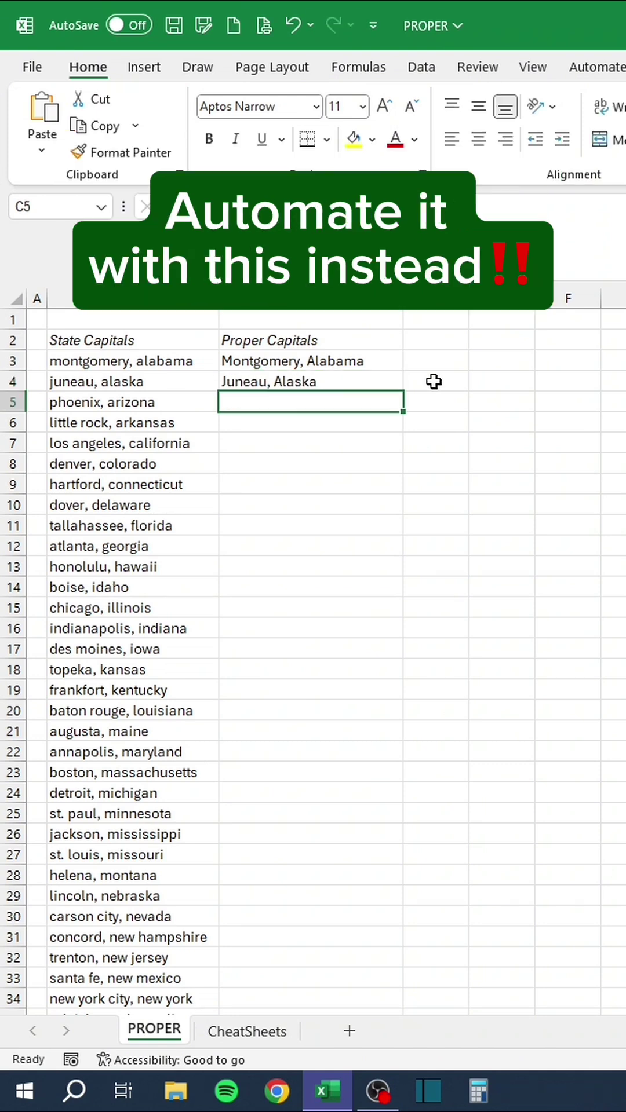
pyautogui.hotkey('ctrl', 'z')
pyautogui.hotkey('ctrl', 'z')
# Enter =PROPER(B3) in C3 and fill it down through Cheyenne, Wyoming
pyautogui.write('=')
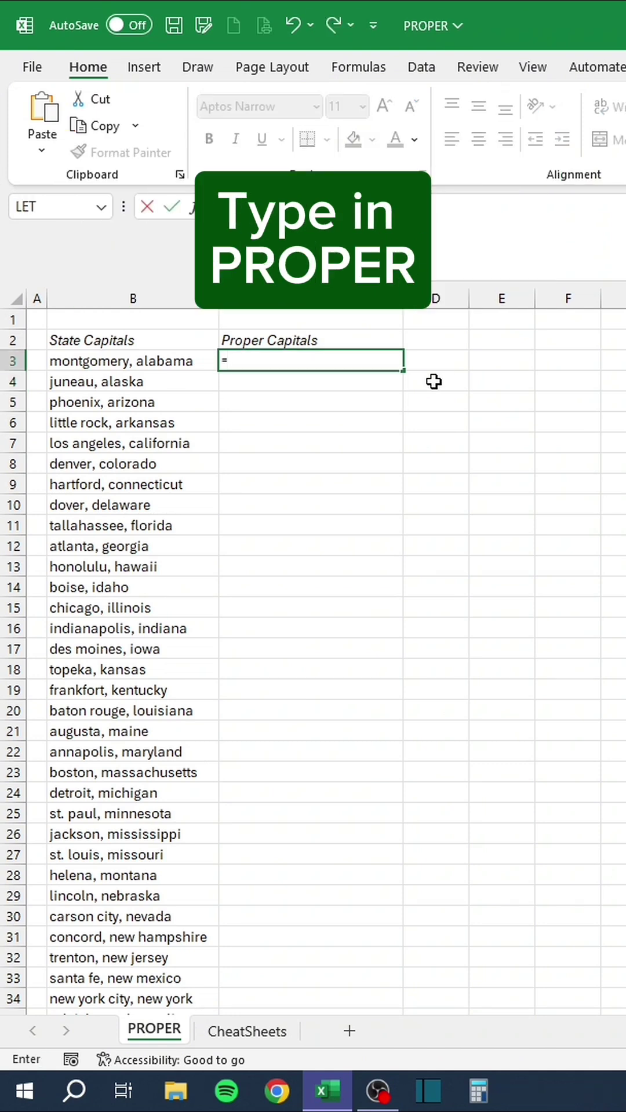
pyautogui.write('PROPER')
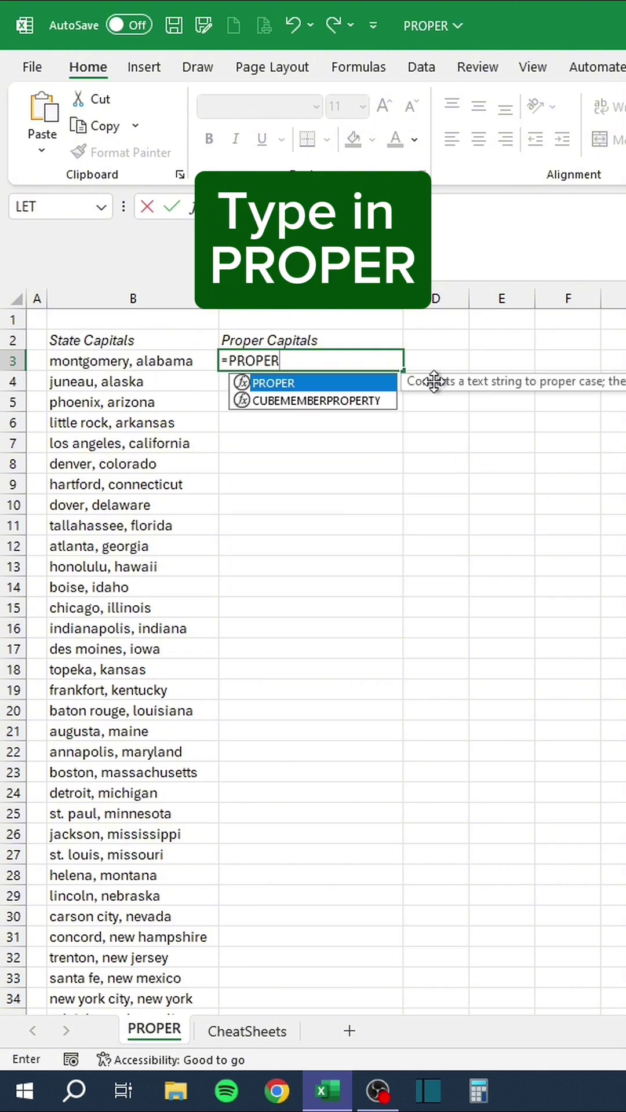
pyautogui.write('(')
pyautogui.press('Left')
pyautogui.write(')')
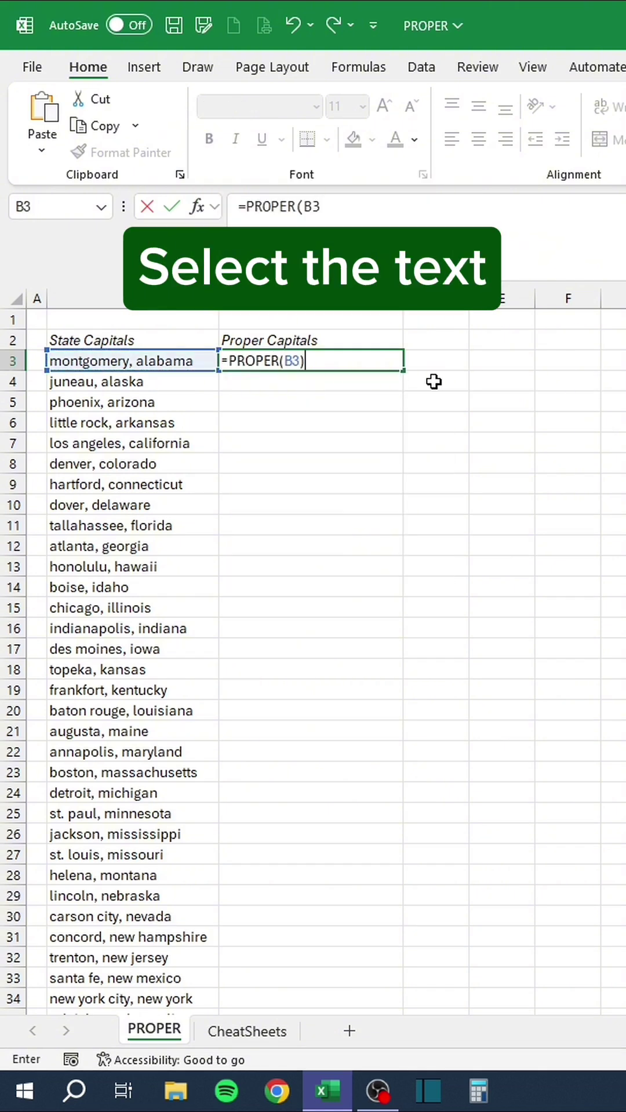
pyautogui.press('Return')
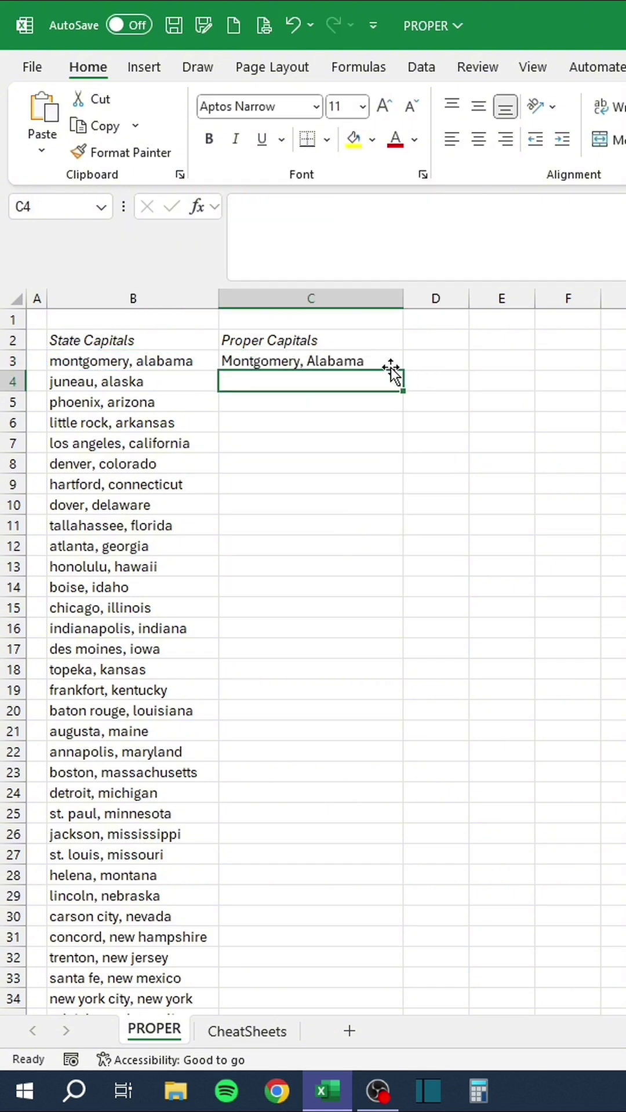
pyautogui.click(372, 359)
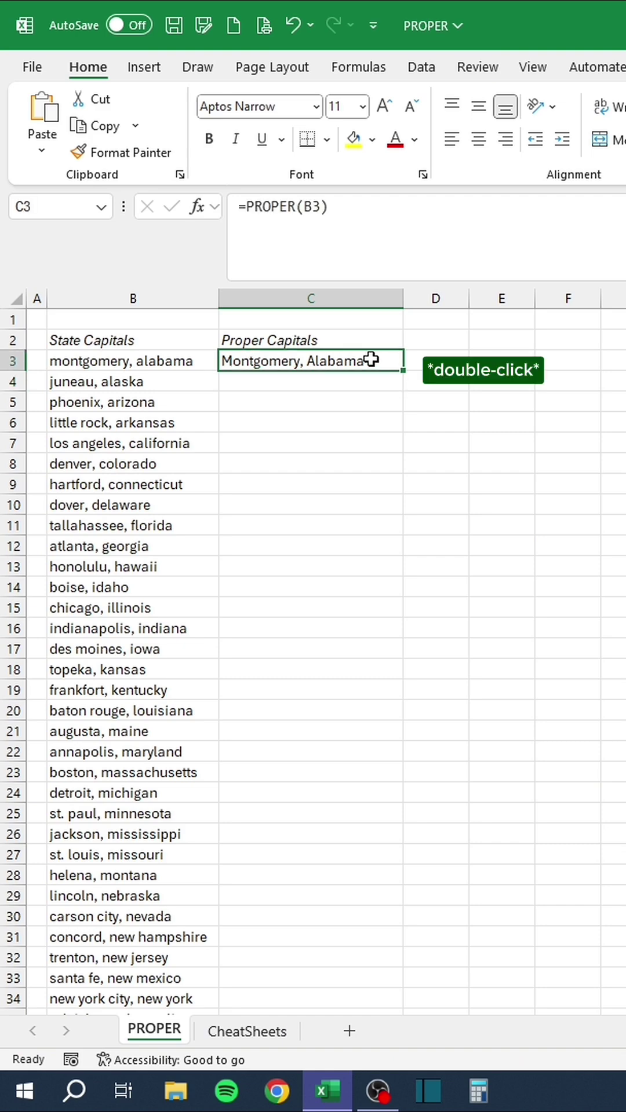
pyautogui.doubleClick(406, 374)
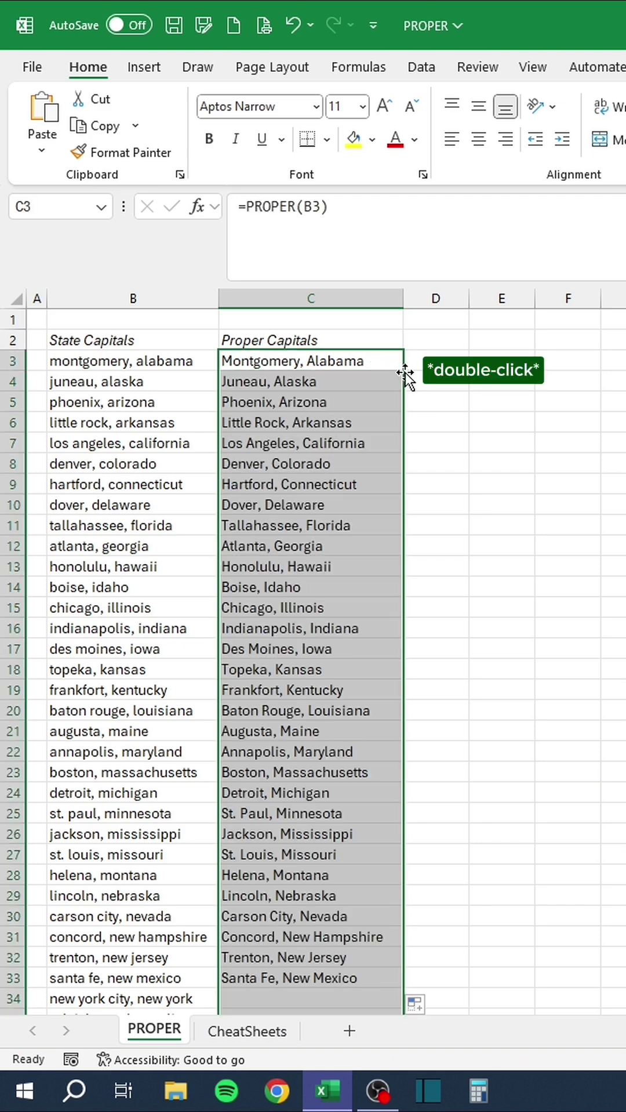
pyautogui.click(420, 651)
pyautogui.scroll(-8, 425, 649)
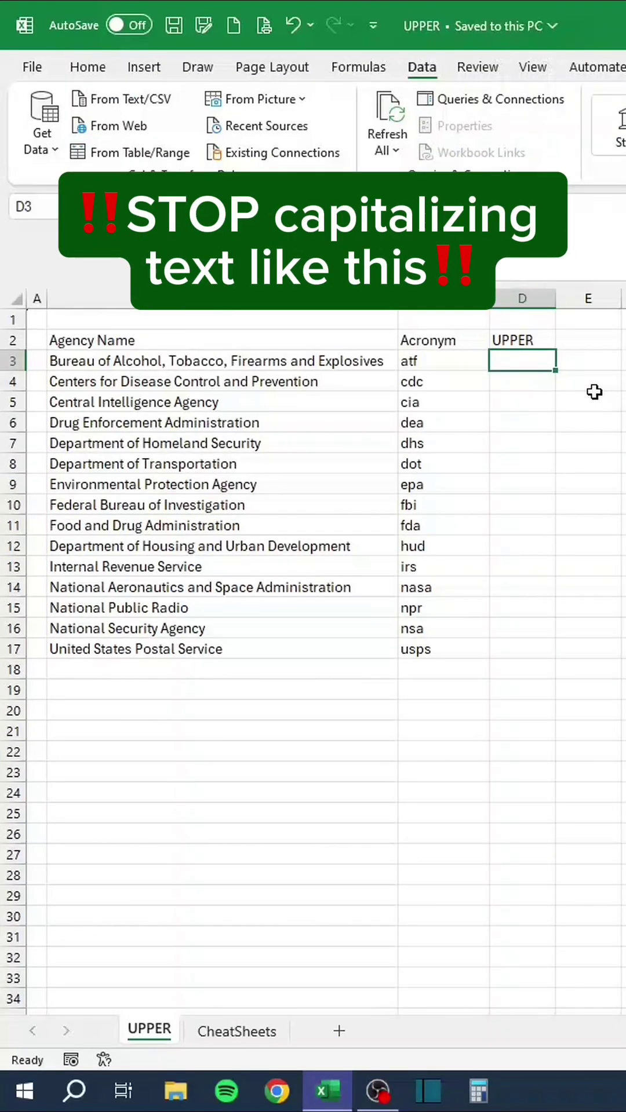
# Type ATF, CDC and CIA manually in the UPPER column, then undo them
pyautogui.write('ATF')
pyautogui.press('Return')
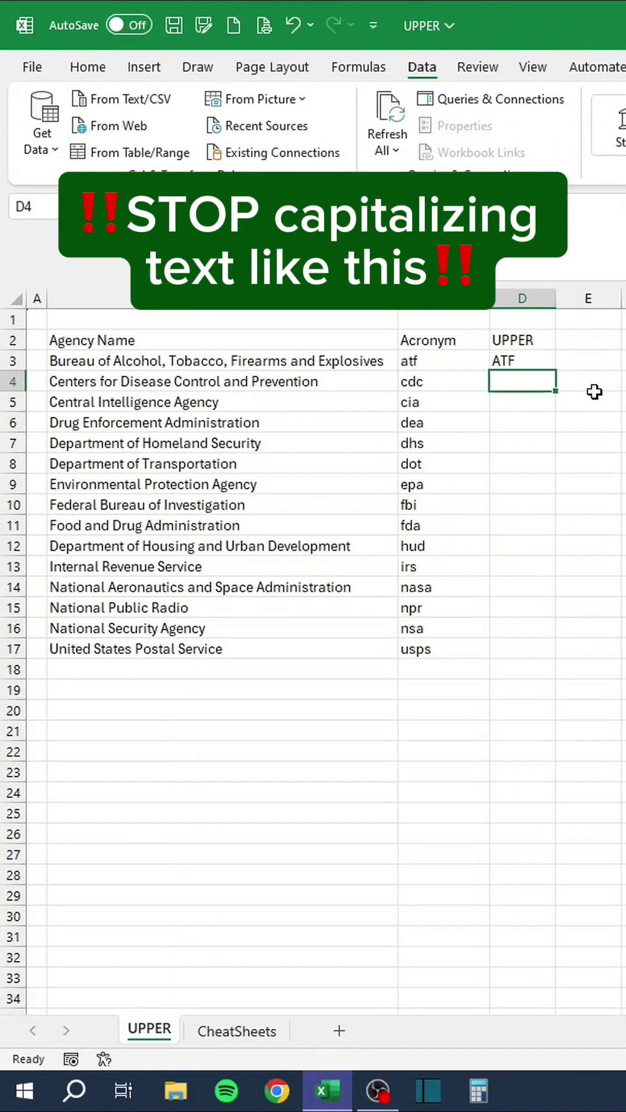
pyautogui.write('CDC')
pyautogui.press('Return')
pyautogui.write('CIA')
pyautogui.press('Return')
pyautogui.hotkey('ctrl', 'z')
pyautogui.hotkey('ctrl', 'z')
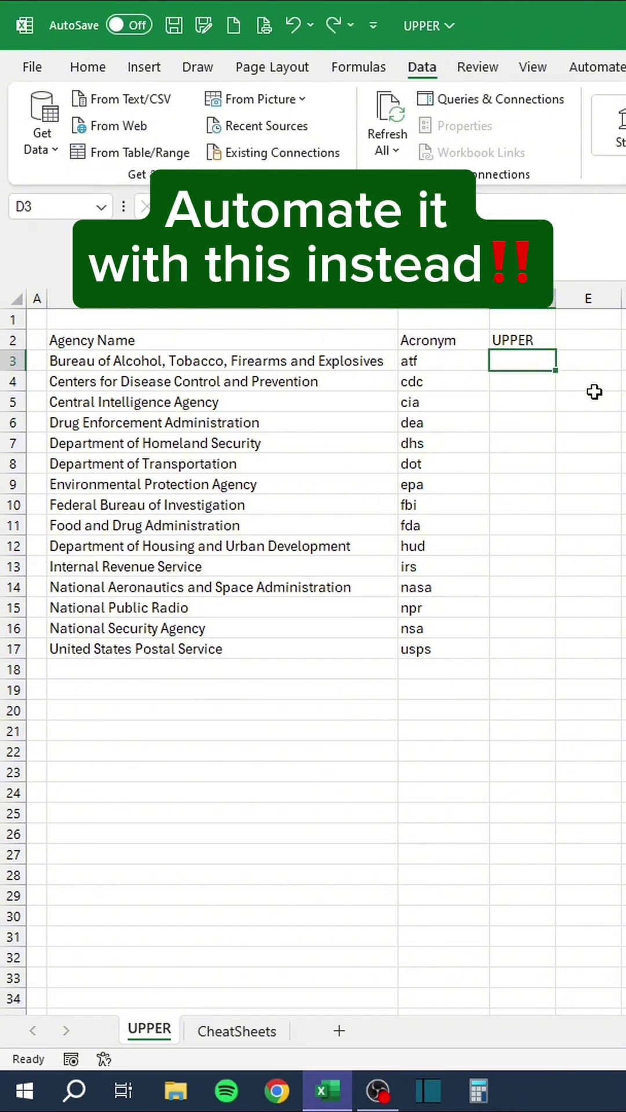
# Enter =UPPER(C3) in D3 and fill it down to D17
pyautogui.write('=UPPER(')
pyautogui.press('Left')
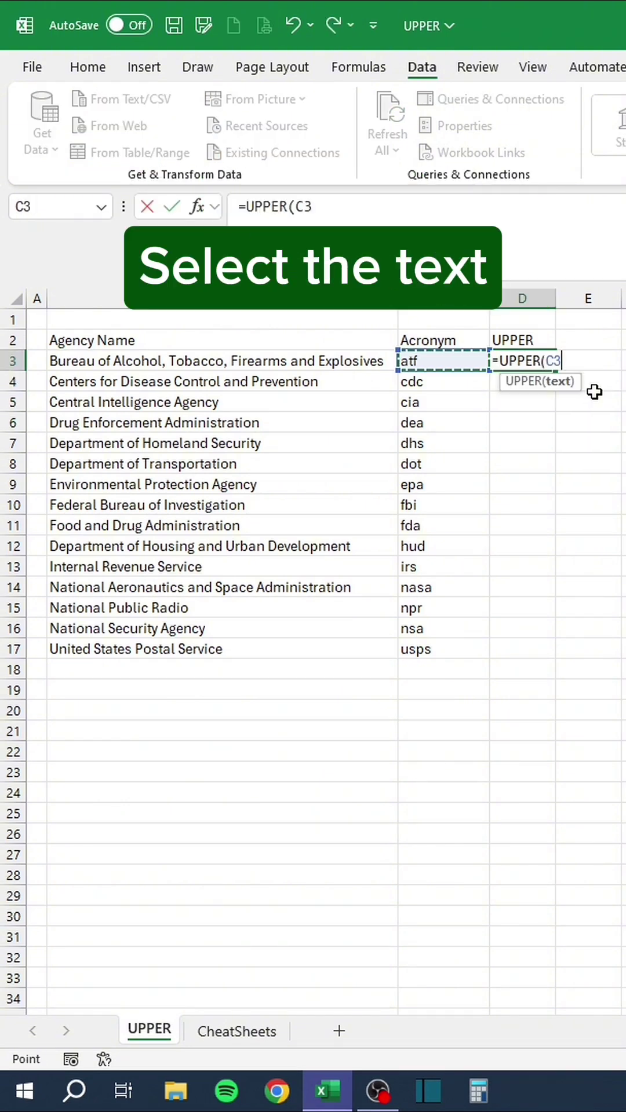
pyautogui.write(')')
pyautogui.press('Return')
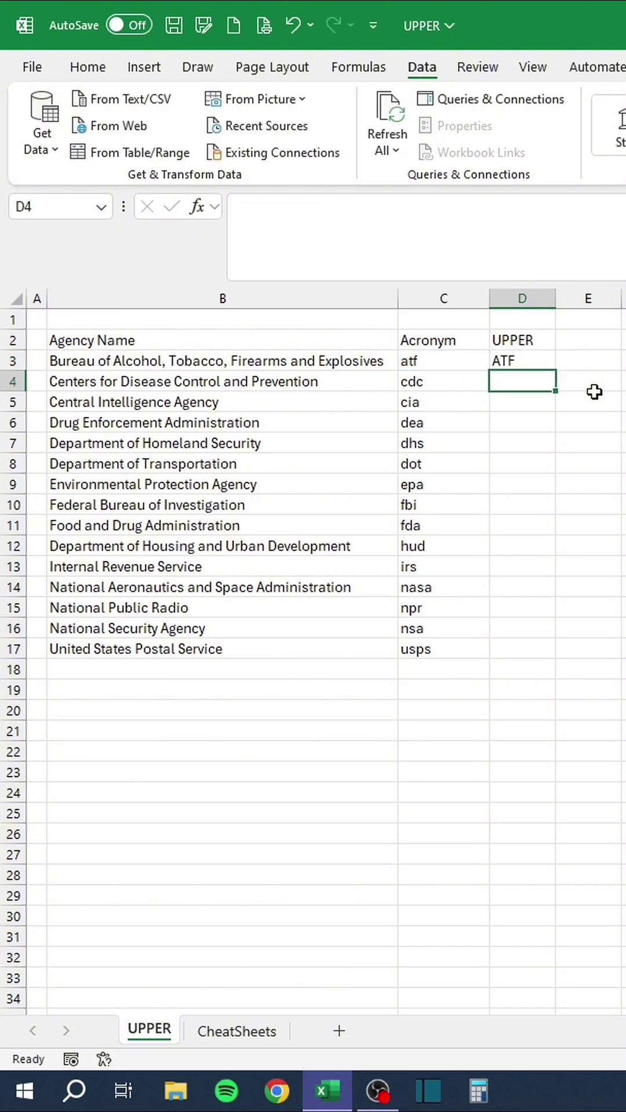
pyautogui.click(528, 360)
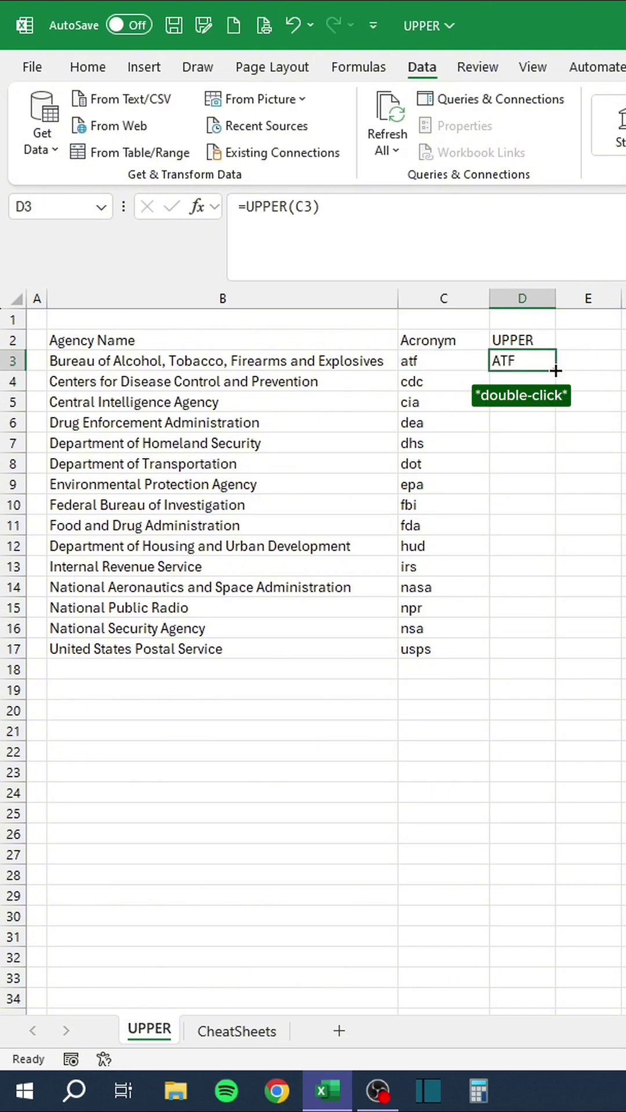
pyautogui.doubleClick(550, 371)
pyautogui.click(594, 531)
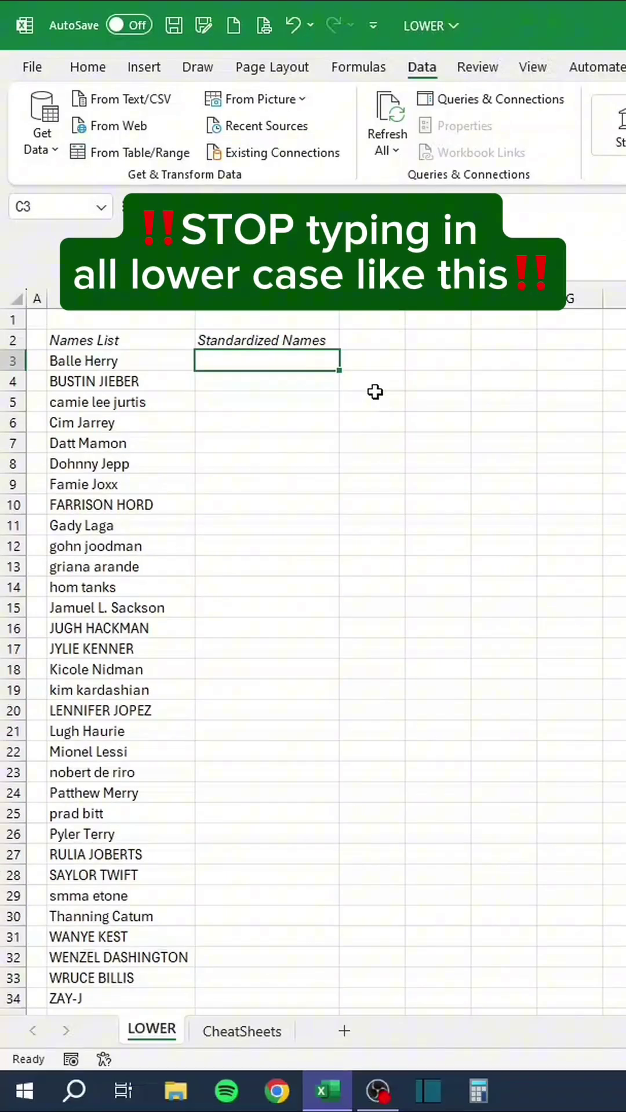
# Hand-type three lowercase names into C3:C5, then undo them
pyautogui.write('balle herry')
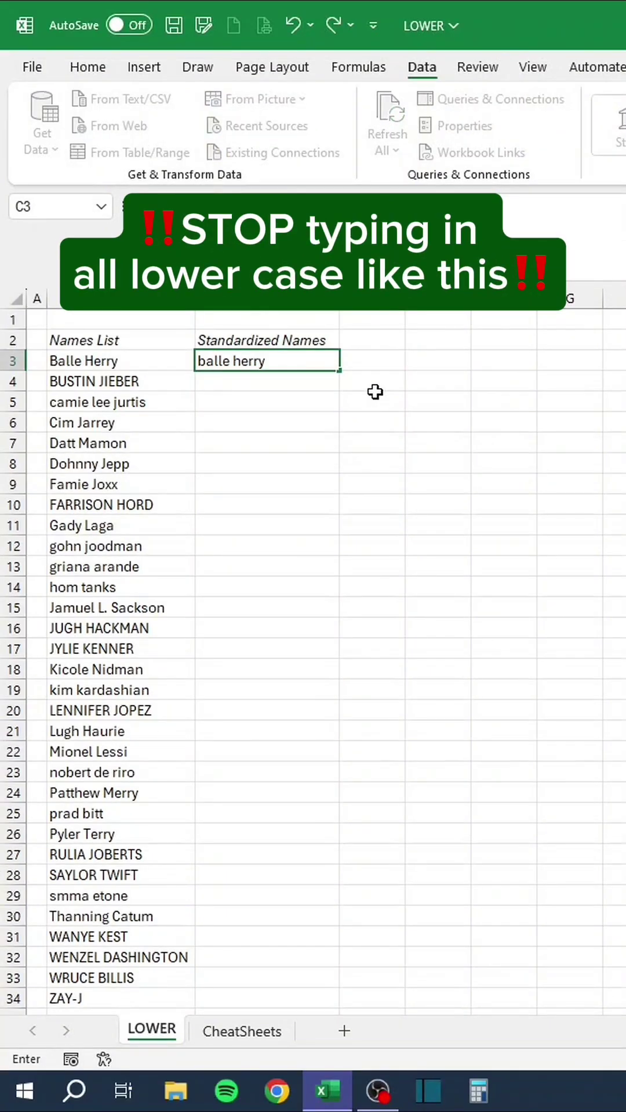
pyautogui.press('Return')
pyautogui.write('bustin jieber')
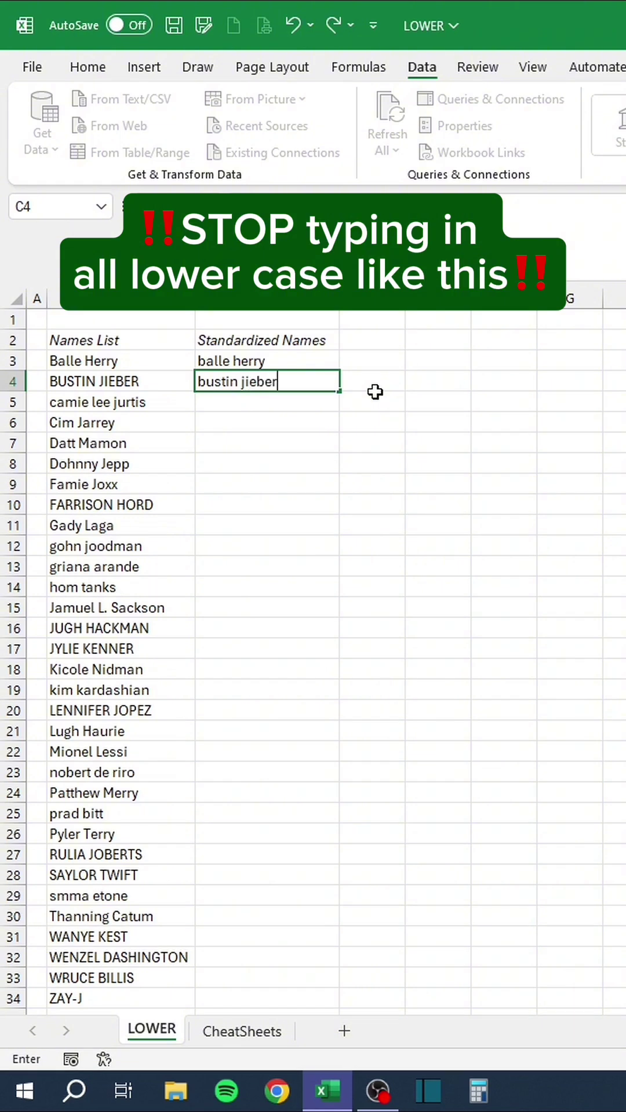
pyautogui.press('Return')
pyautogui.write('cam')
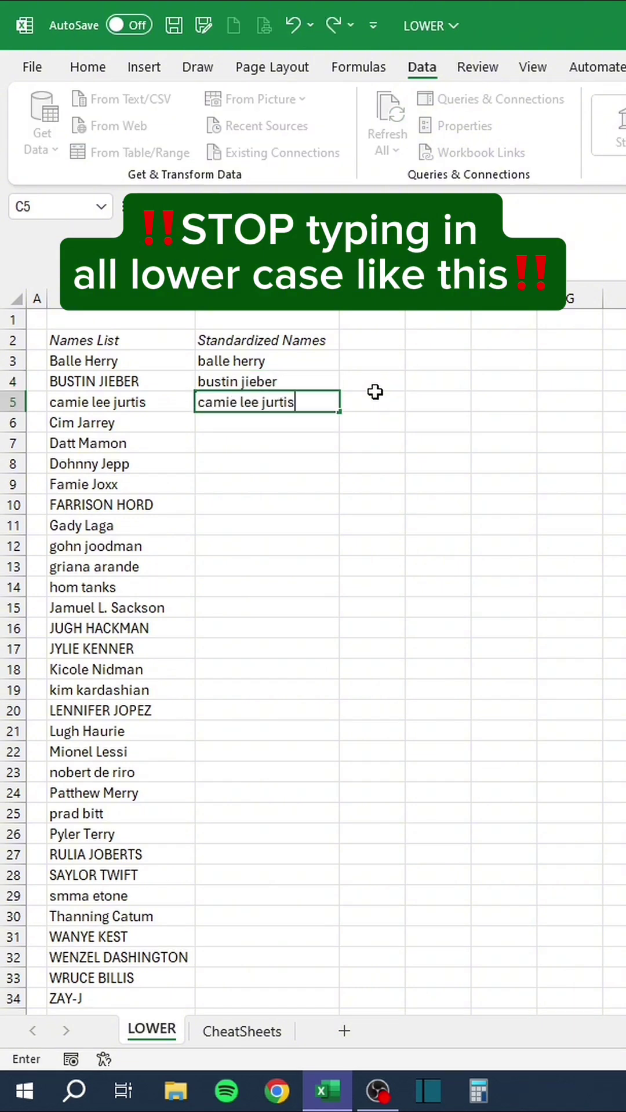
pyautogui.write('ie lee jurtis')
pyautogui.press('Return')
pyautogui.hotkey('ctrl', 'z')
pyautogui.hotkey('ctrl', 'z')
pyautogui.hotkey('ctrl', 'z')
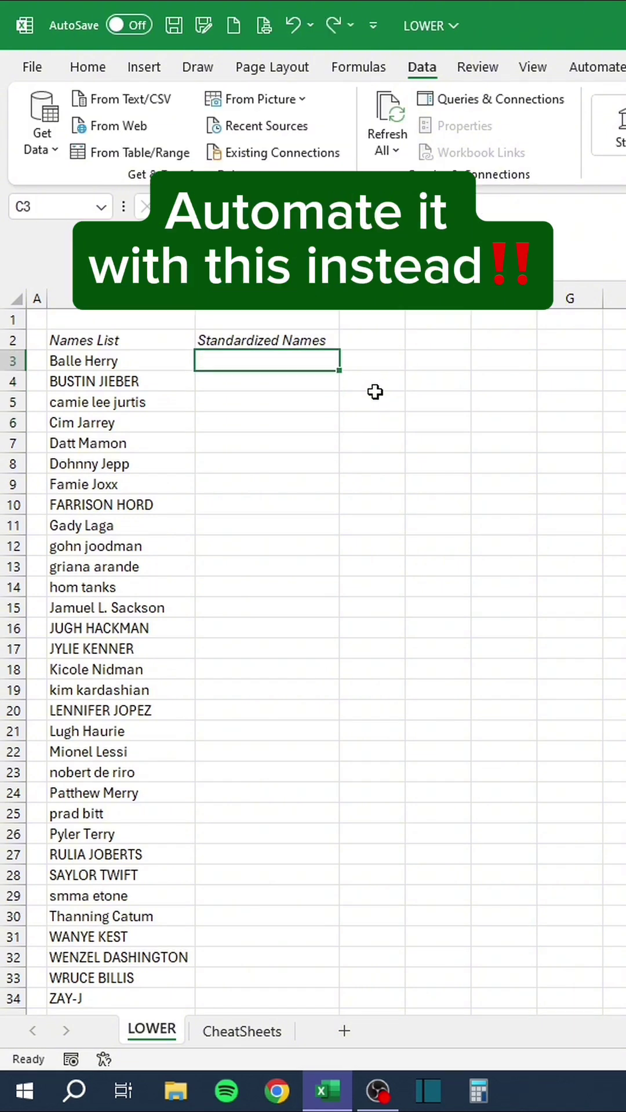
# Enter =LOWER(B3) in C3 and fill it down to row 34
pyautogui.write('=LOWER(')
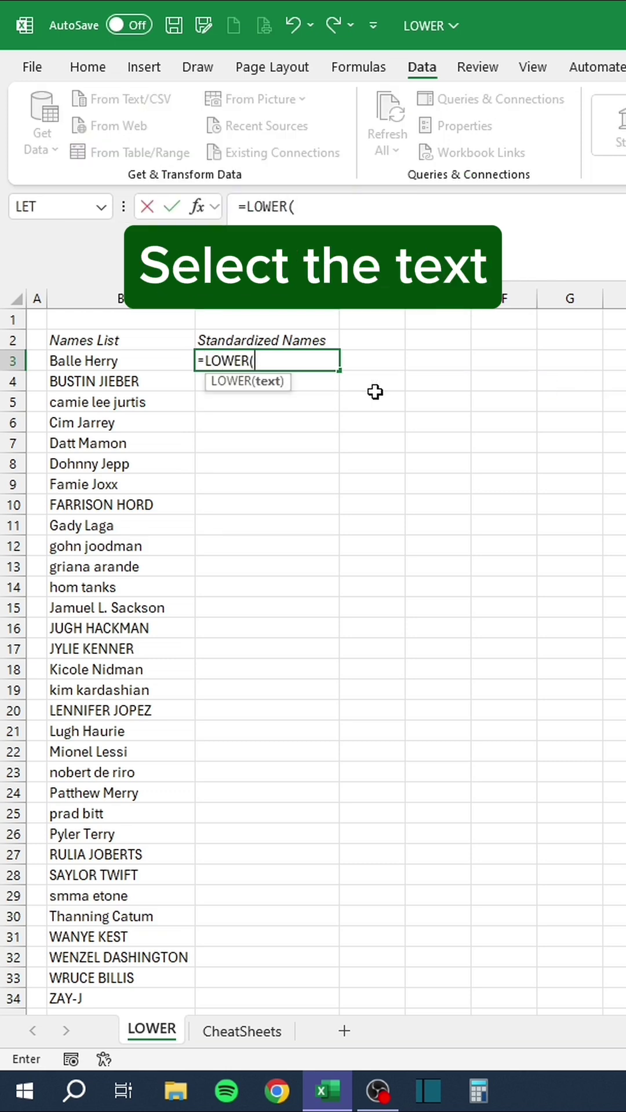
pyautogui.press('Left')
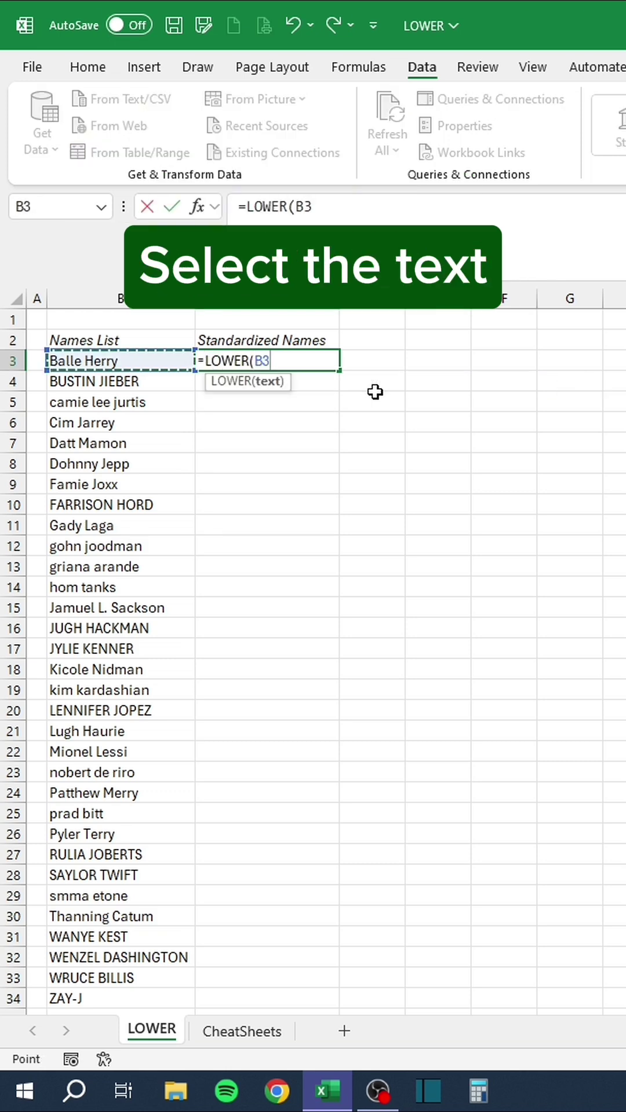
pyautogui.write(')')
pyautogui.press('Return')
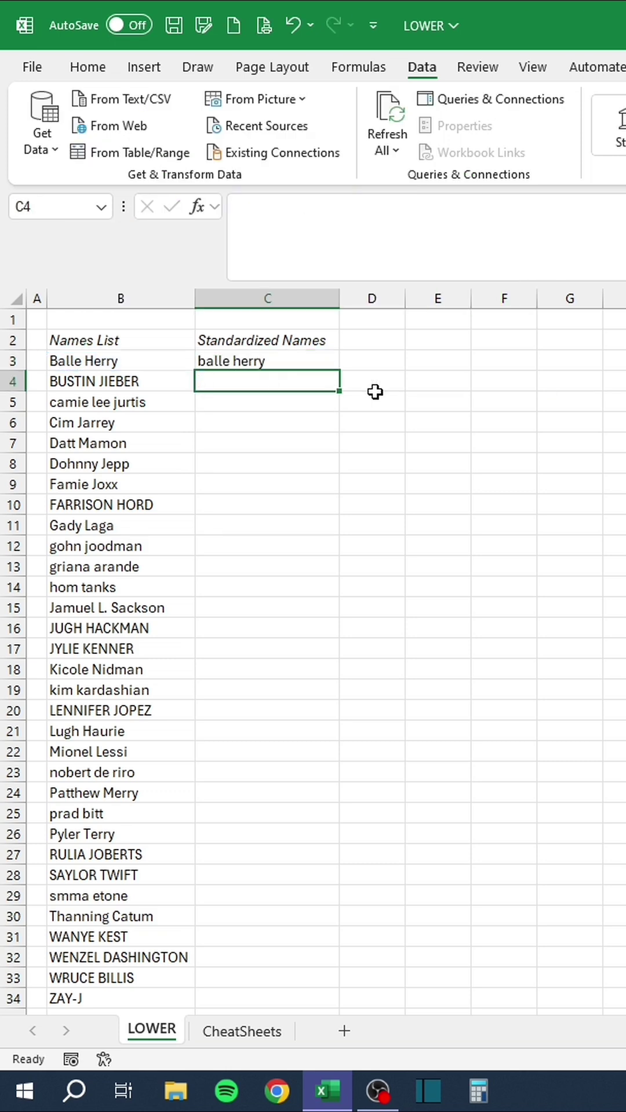
pyautogui.click(297, 360)
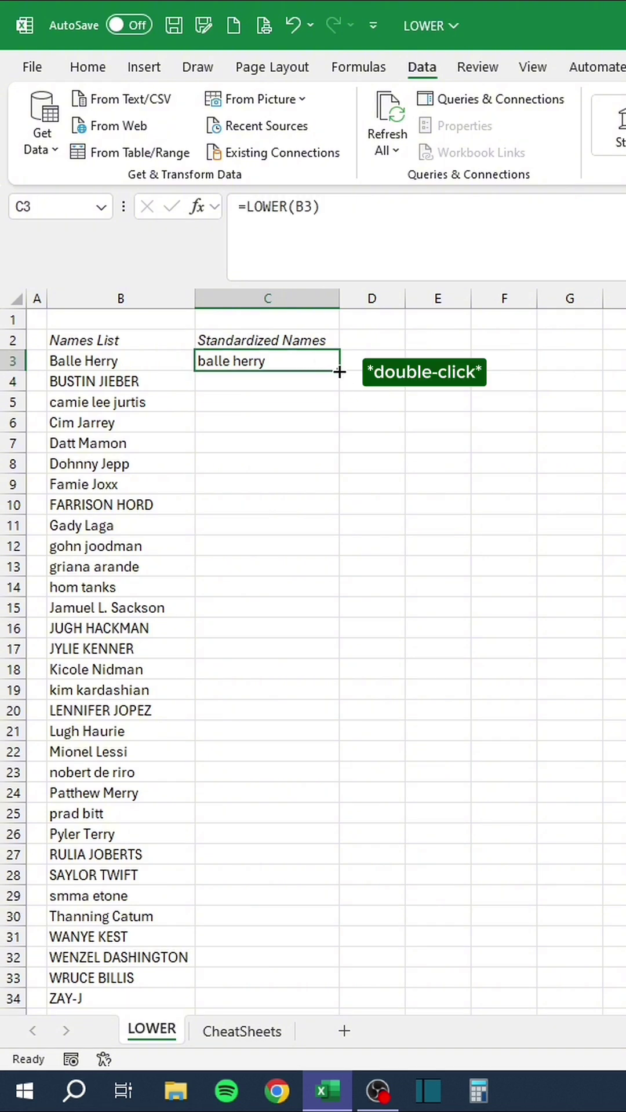
pyautogui.doubleClick(339, 371)
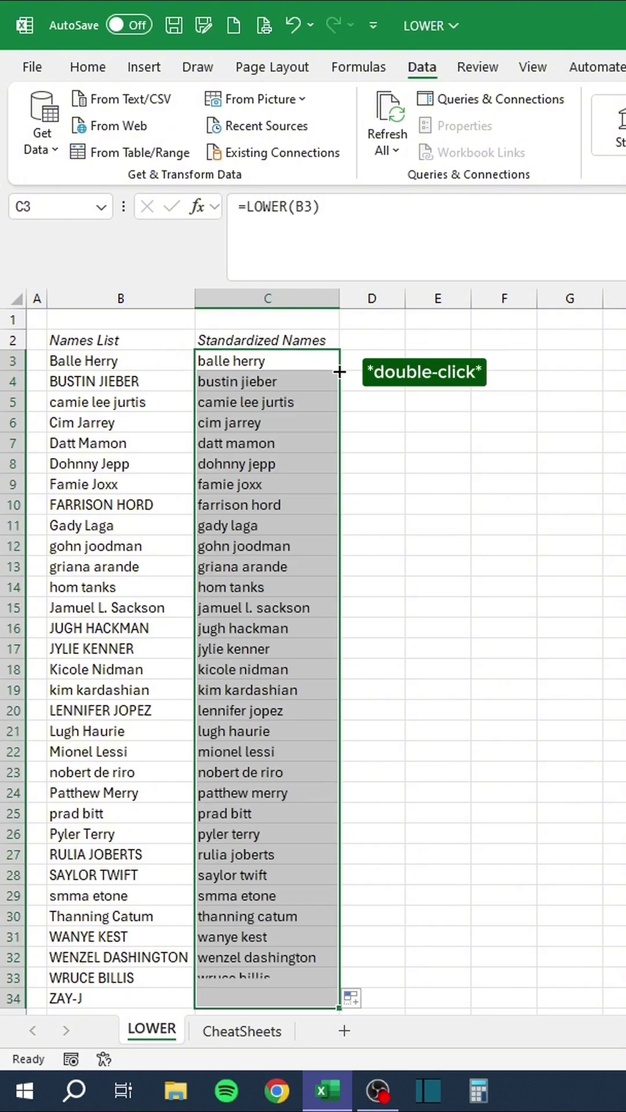
pyautogui.click(384, 690)
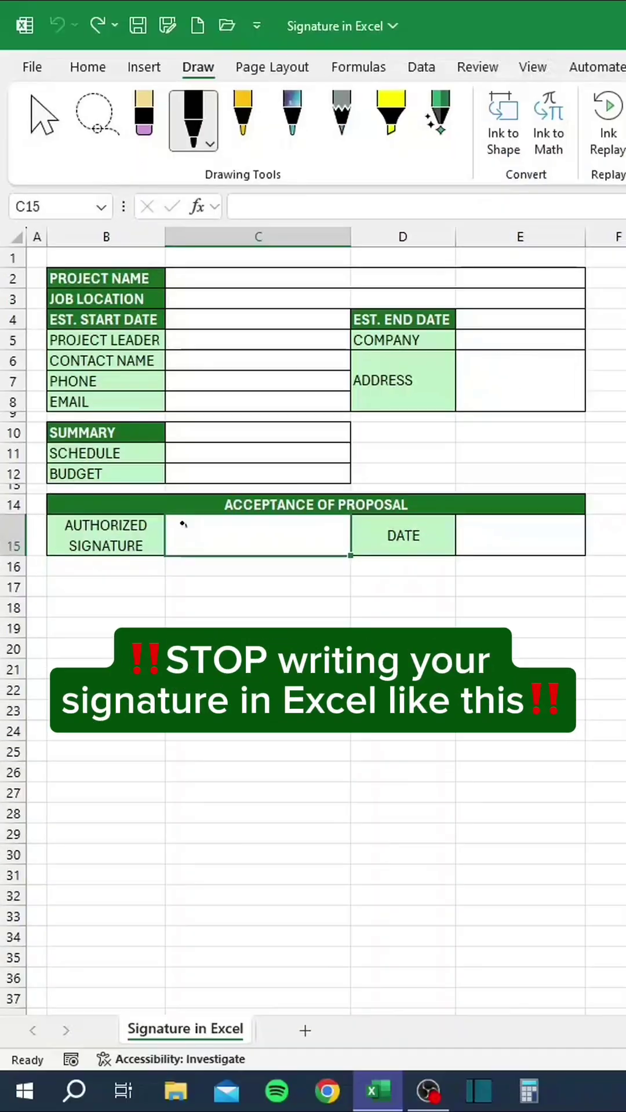
# Draw a handwritten signature in C15, then undo and clear the ink
pyautogui.moveTo(184, 524)
pyautogui.mouseDown()
pyautogui.moveTo(234, 547)
pyautogui.moveTo(274, 550)
pyautogui.mouseUp()
pyautogui.moveTo(317, 548)
pyautogui.mouseDown()
pyautogui.moveTo(329, 538)
pyautogui.moveTo(360, 547)
pyautogui.mouseUp()
pyautogui.hotkey('ctrl', 'z')
pyautogui.press('Escape')
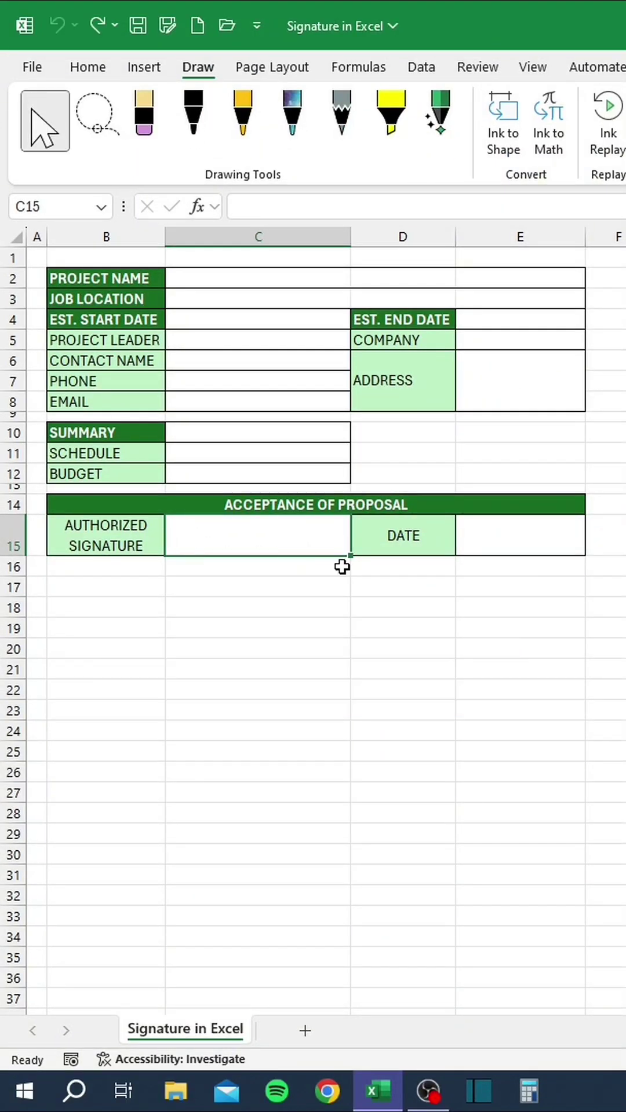
# Insert the Signature image from this device, placed over cells
pyautogui.click(155, 64)
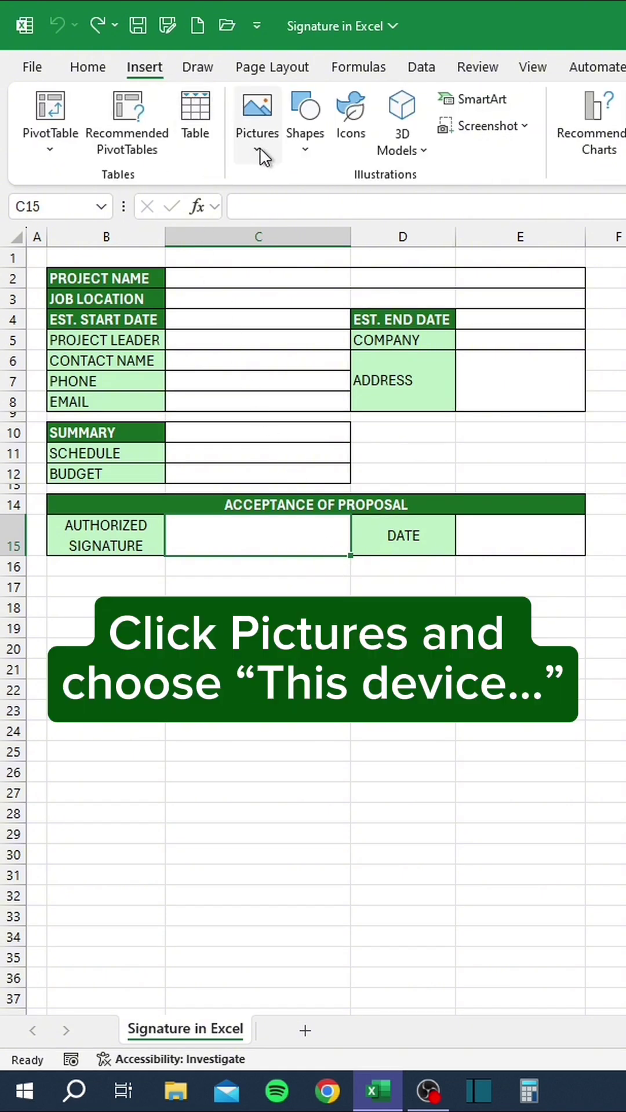
pyautogui.click(258, 149)
pyautogui.moveTo(314, 219)
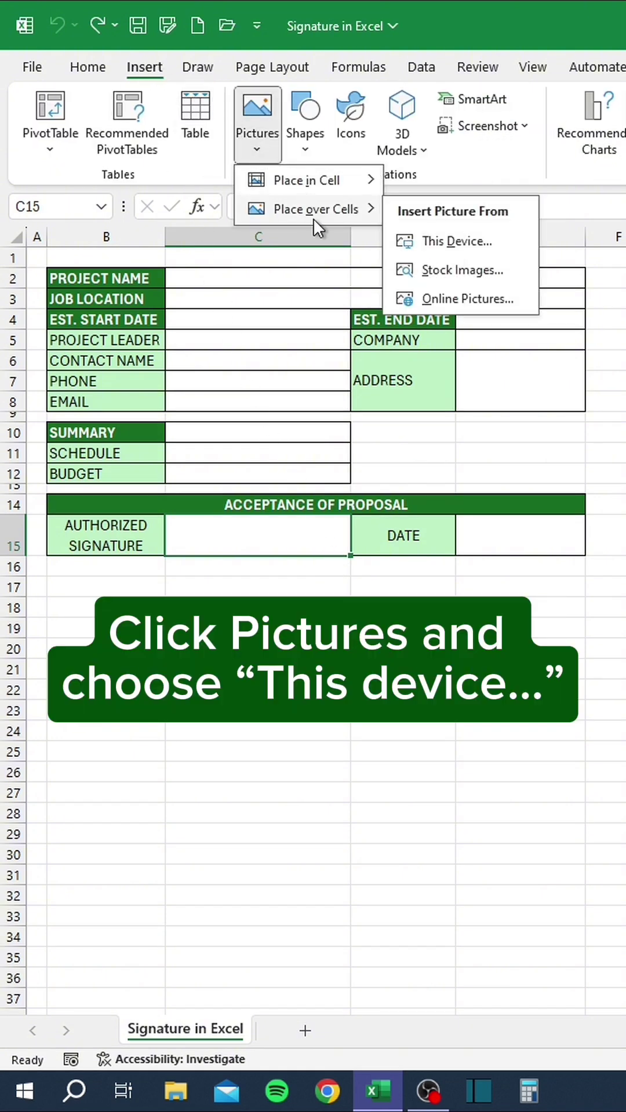
pyautogui.click(428, 242)
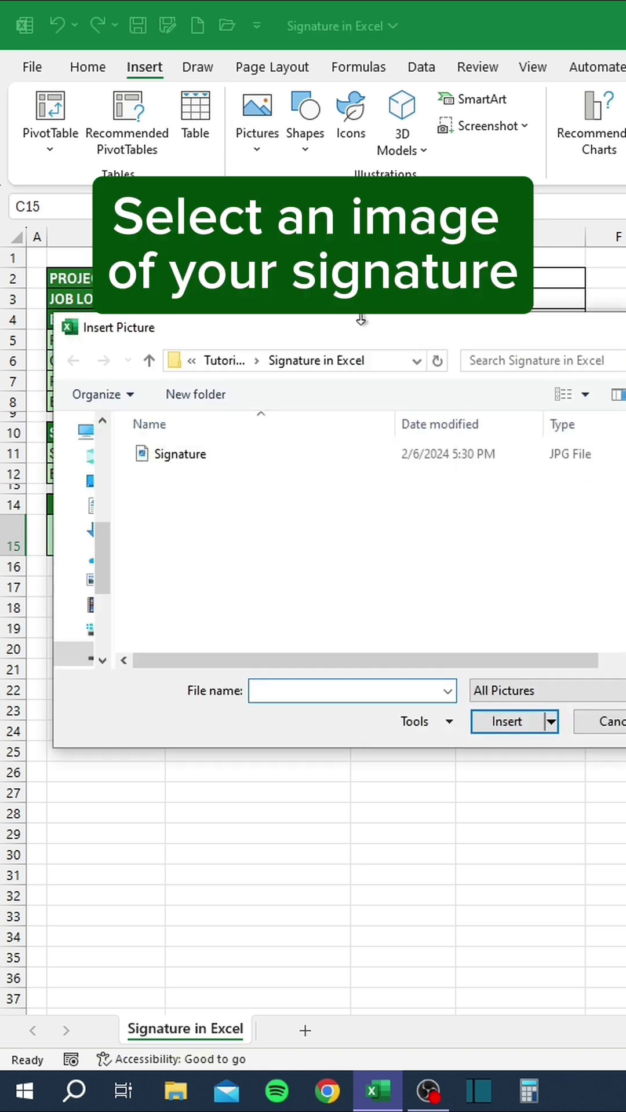
pyautogui.click(204, 454)
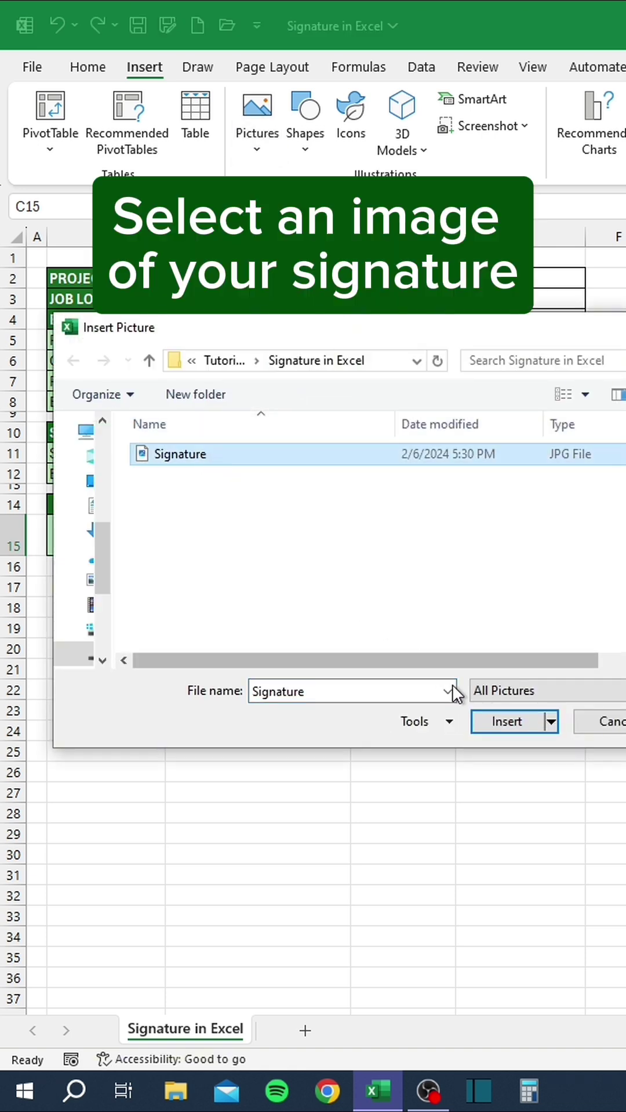
pyautogui.click(494, 719)
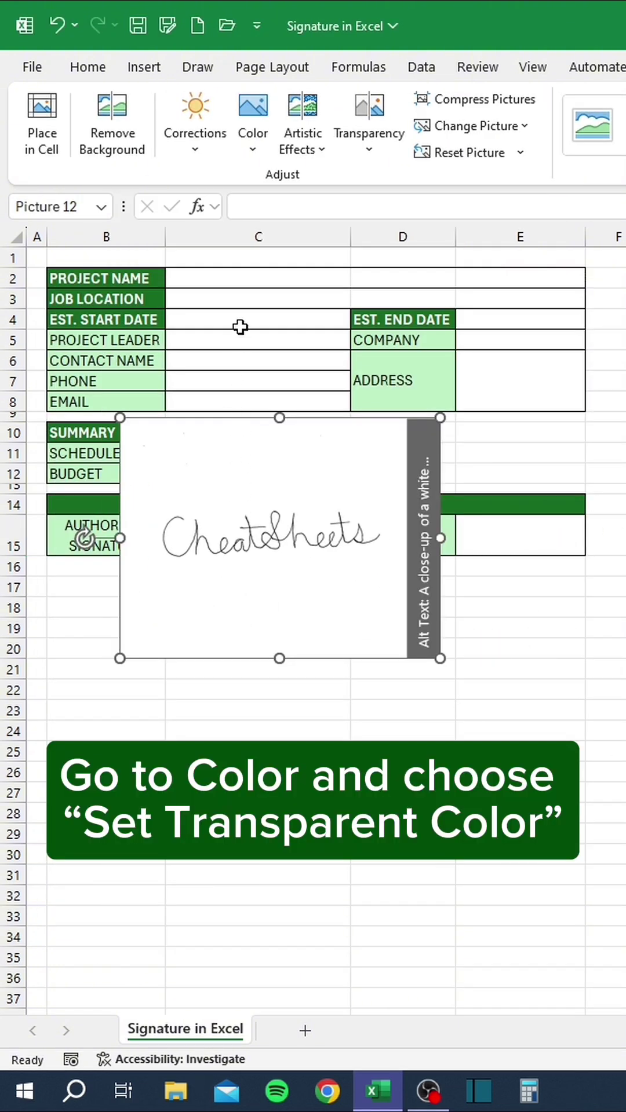
# Make the signature's white background transparent and move the image into cell C15
pyautogui.click(255, 142)
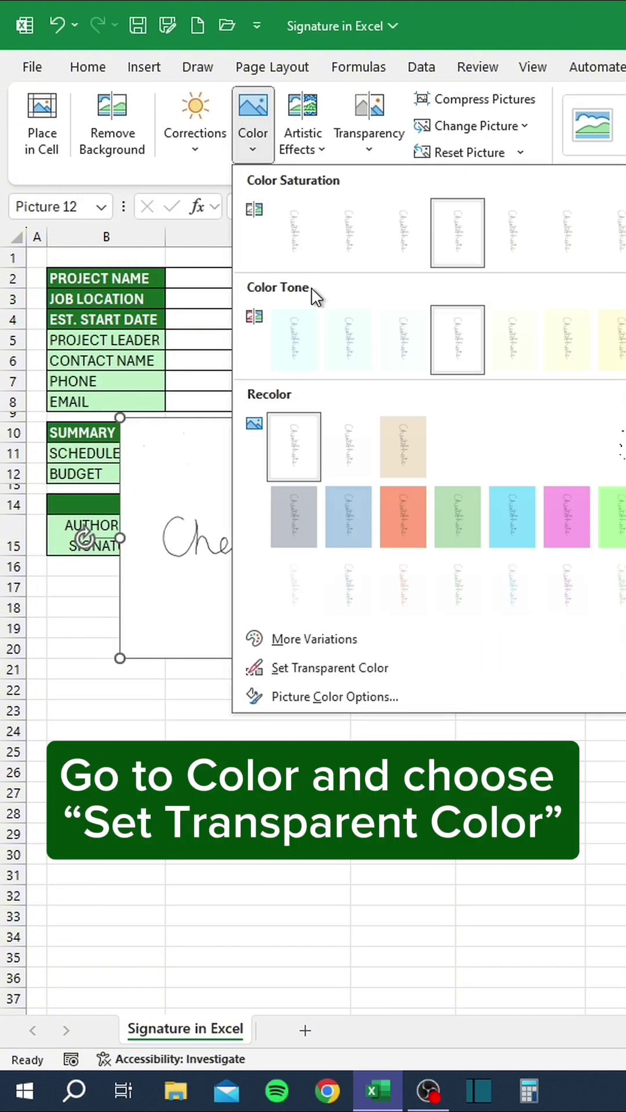
pyautogui.click(367, 667)
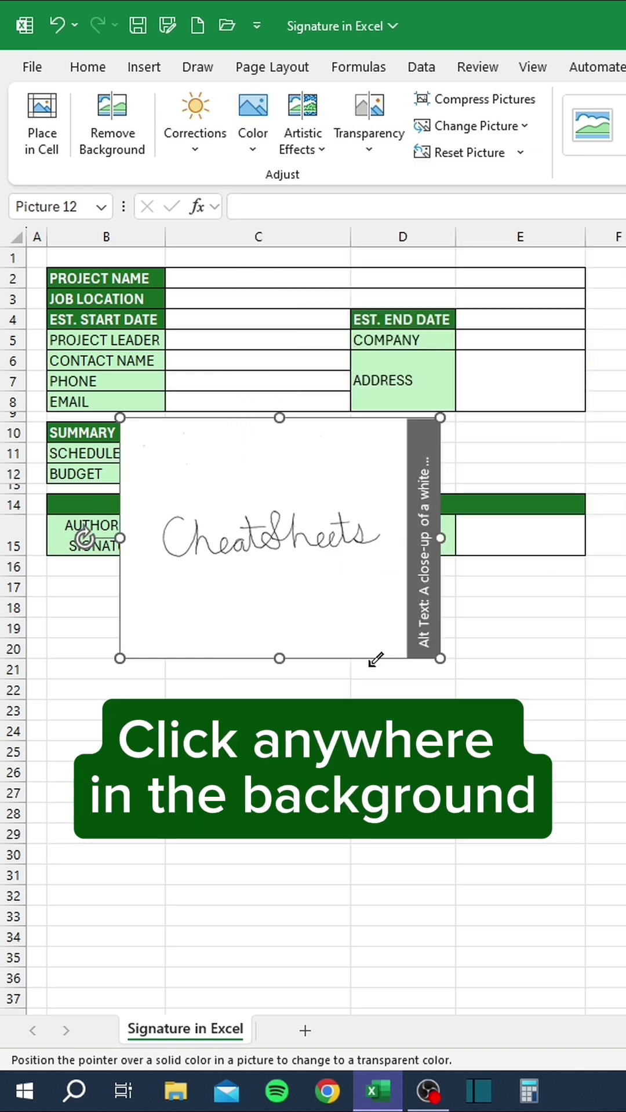
pyautogui.click(248, 480)
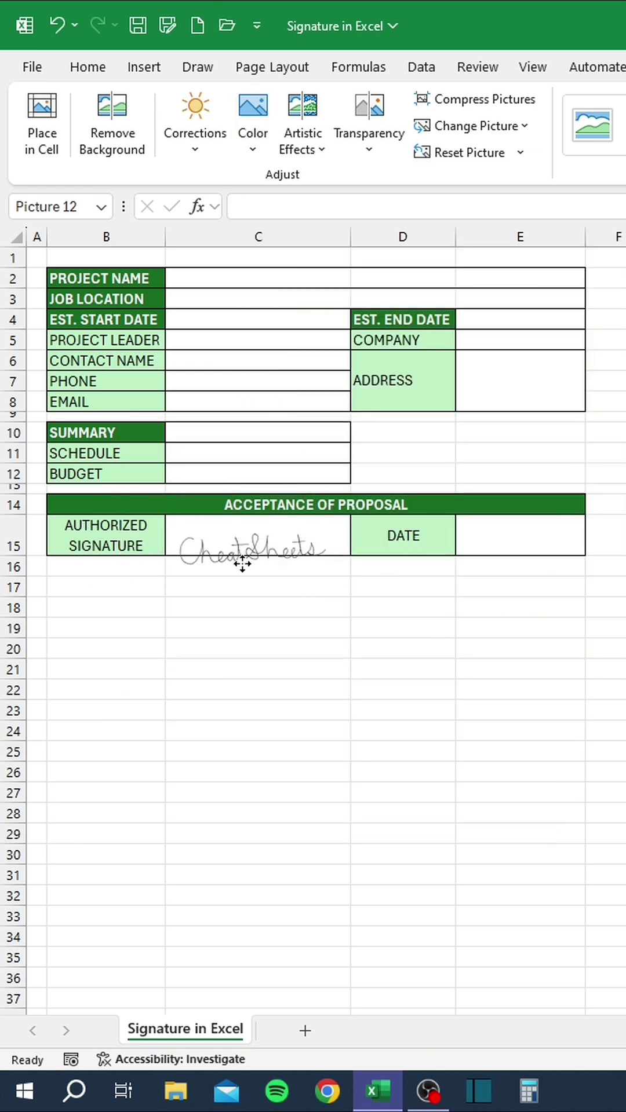
pyautogui.moveTo(241, 487)
pyautogui.mouseDown()
pyautogui.moveTo(241, 566)
pyautogui.moveTo(242, 556)
pyautogui.mouseUp()
pyautogui.click(249, 690)
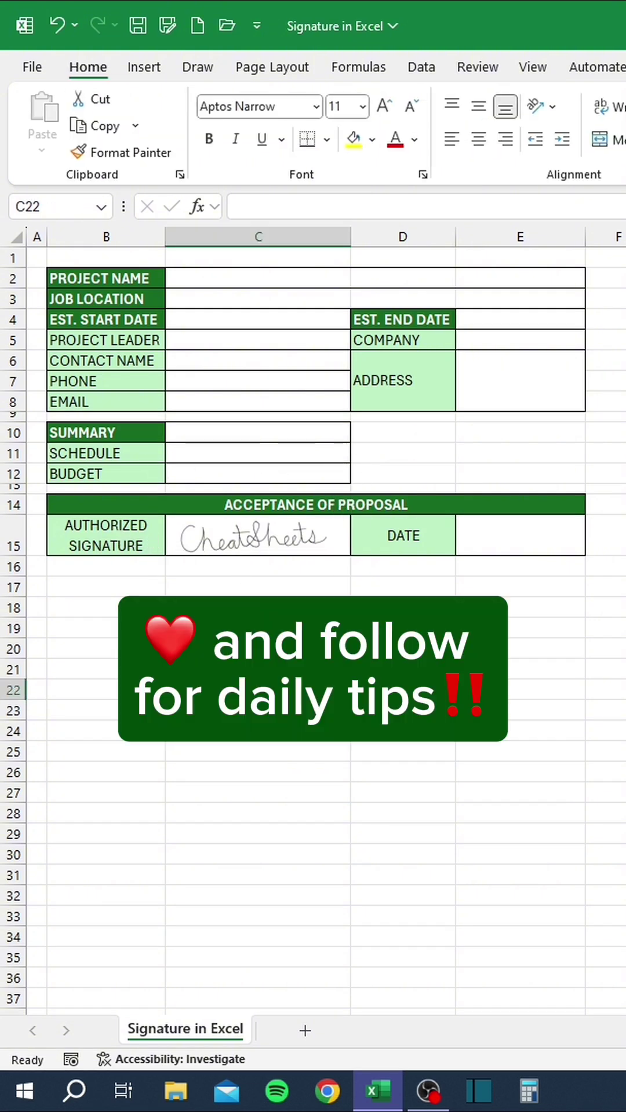